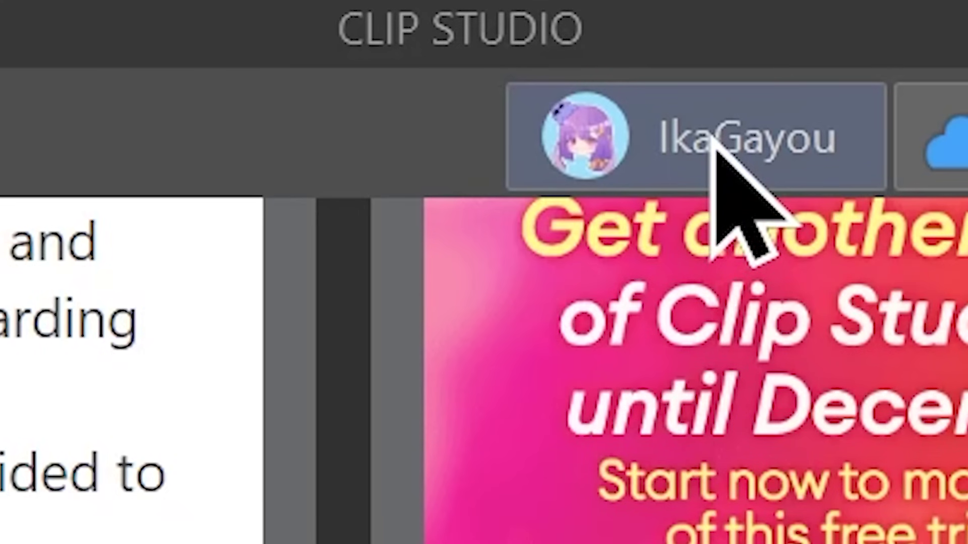
click(536, 34)
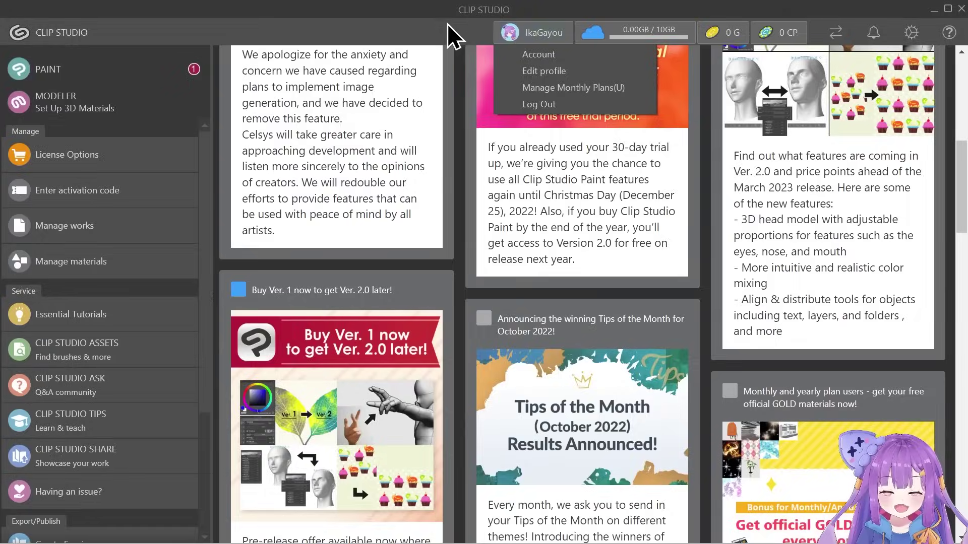
click(448, 26)
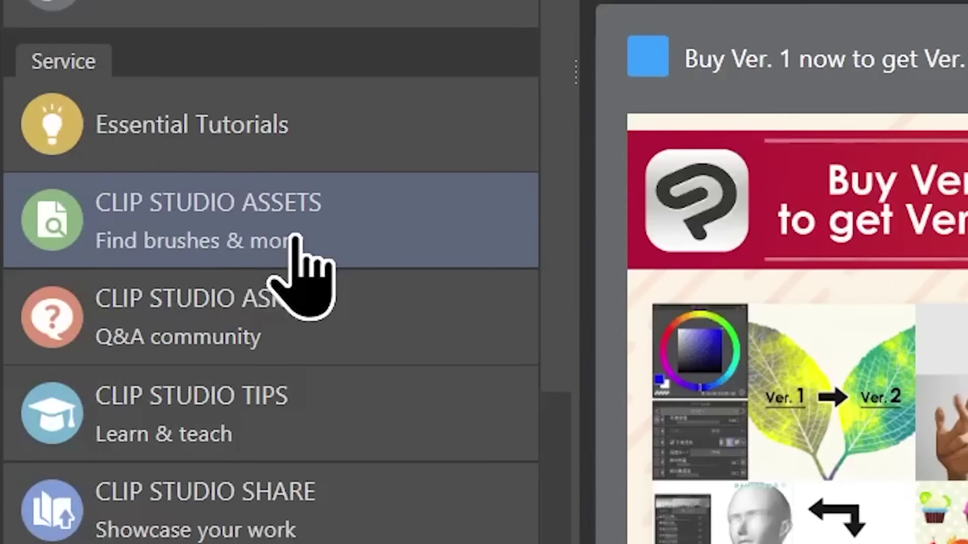
Open CLIP STUDIO ASSETS and browse the new materials on its start page
click(297, 242)
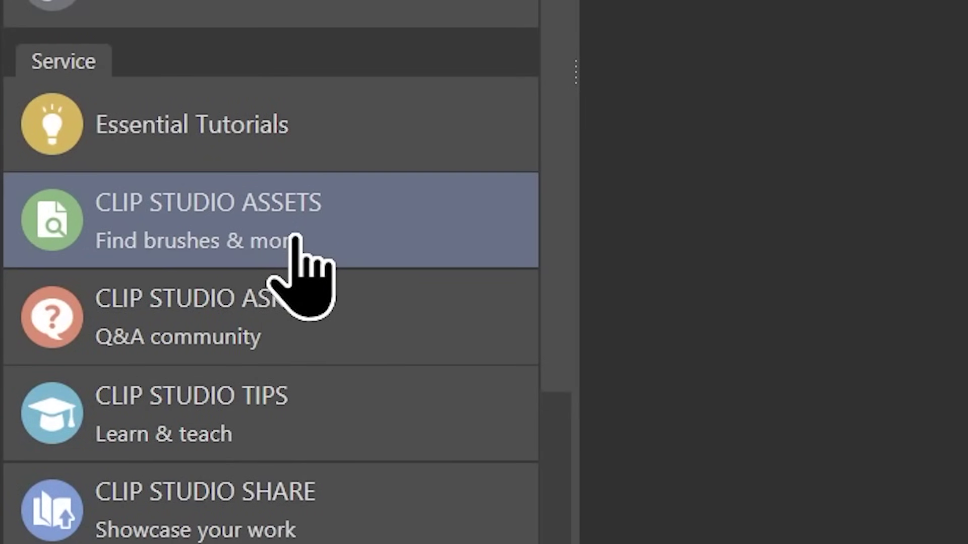
scroll(394, 221, down, 8)
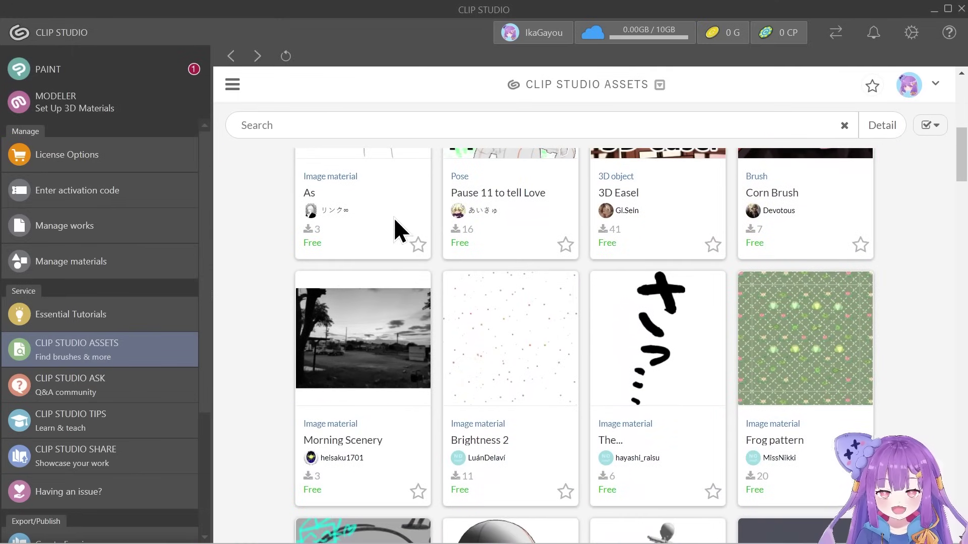
scroll(395, 219, up, 3)
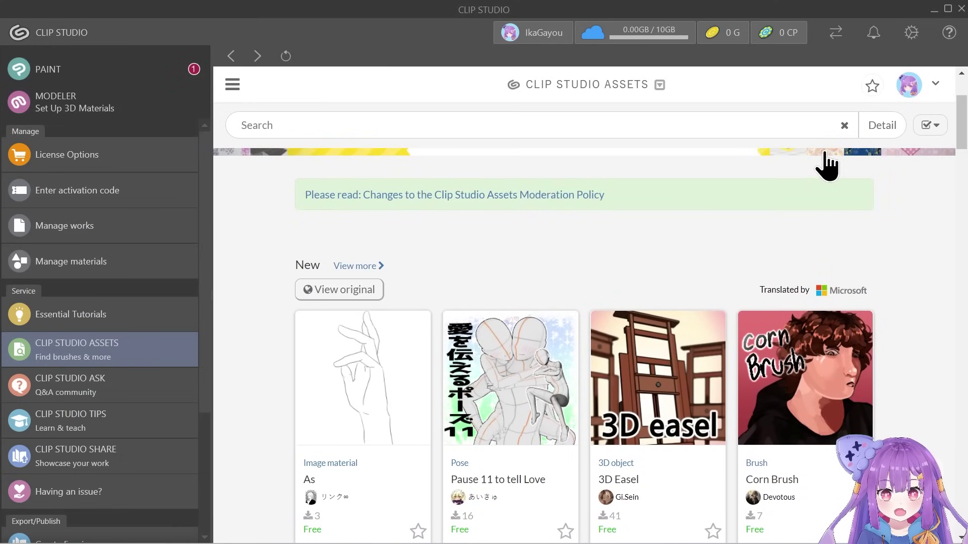
Filter the asset catalogue to the Brush type and sort the results by Popular
click(879, 129)
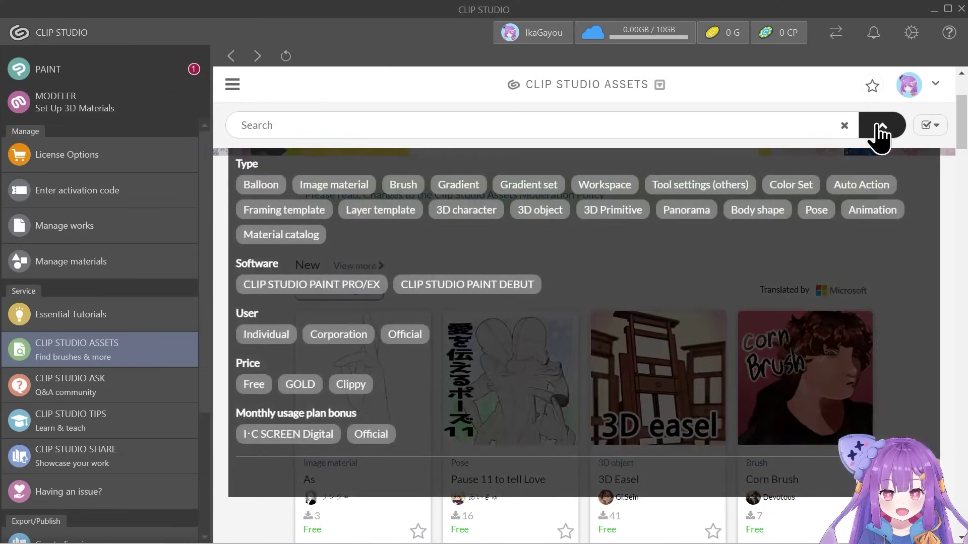
click(406, 187)
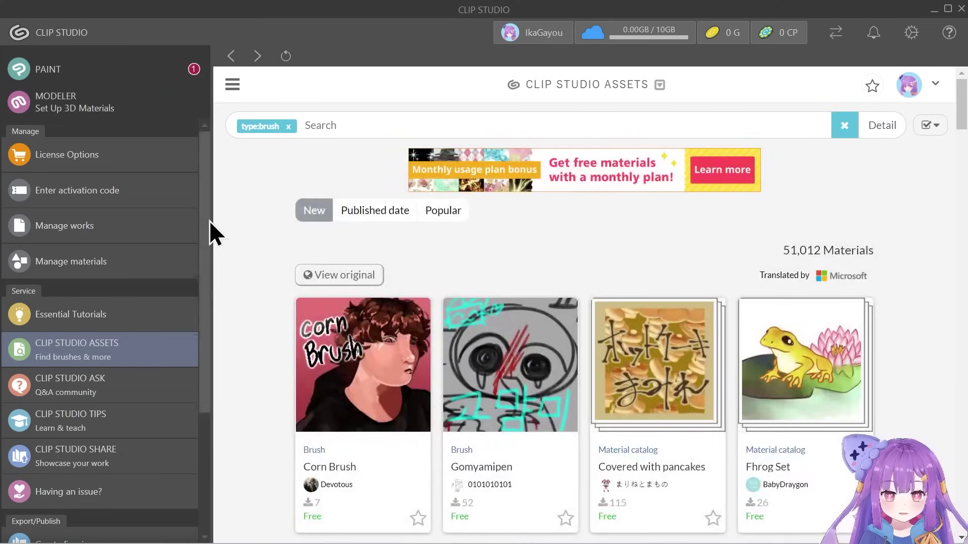
scroll(209, 218, down, 2)
scroll(353, 267, down, 3)
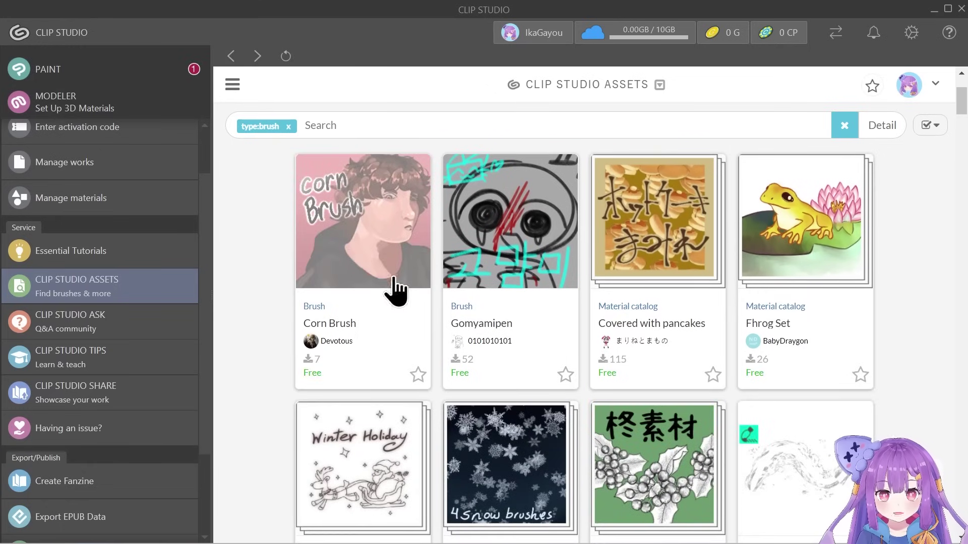
scroll(605, 252, up, 3)
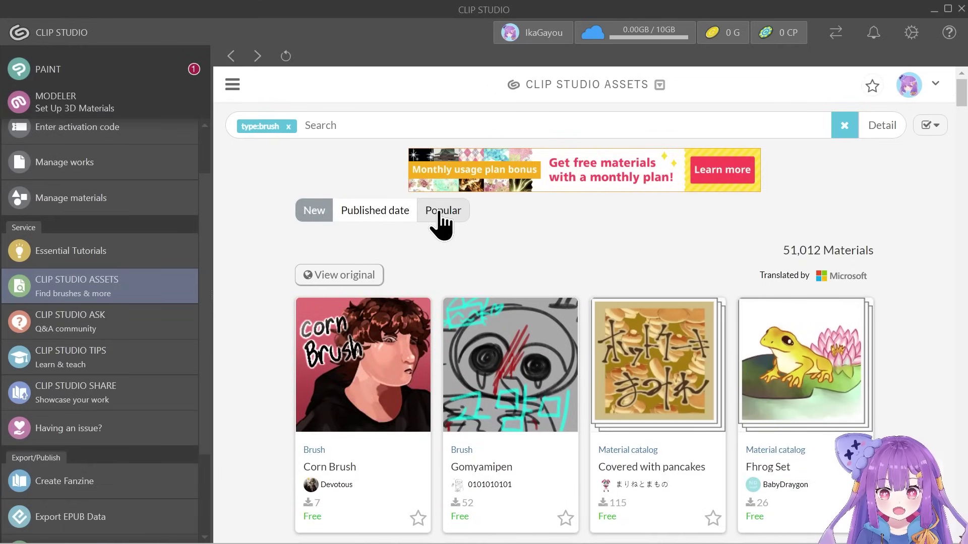
click(443, 211)
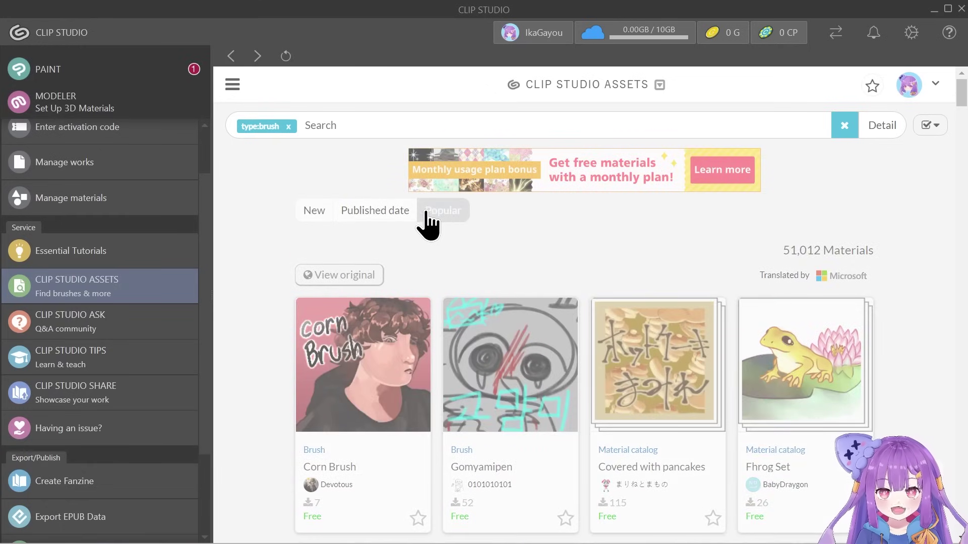
scroll(365, 190, down, 4)
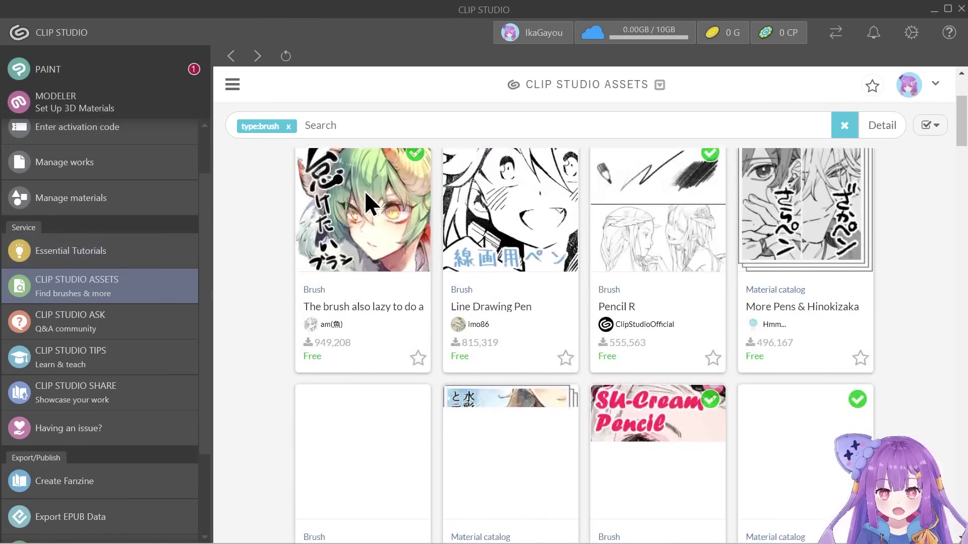
scroll(358, 262, up, 1)
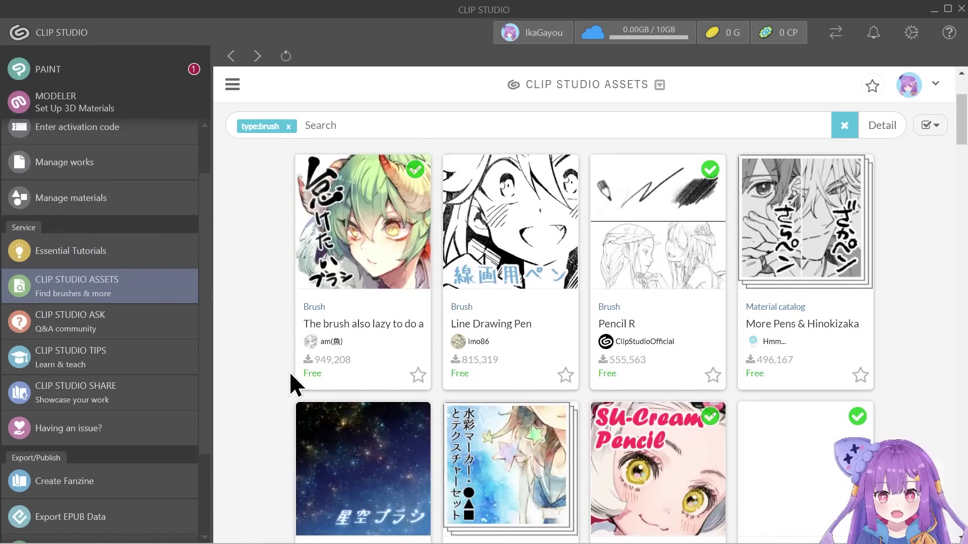
View the download page of the most popular brush, check Data Transfers, and return to browse the popular brush results
click(358, 225)
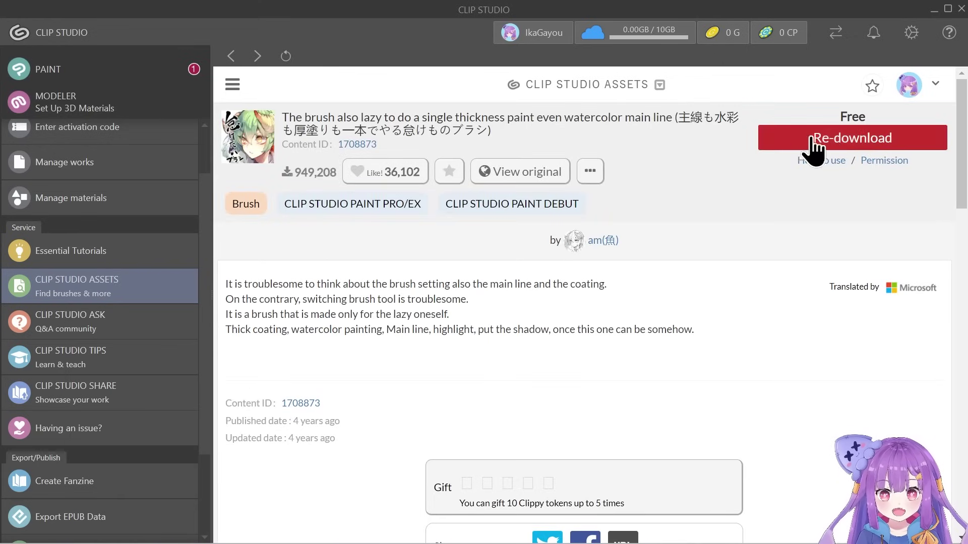
click(836, 32)
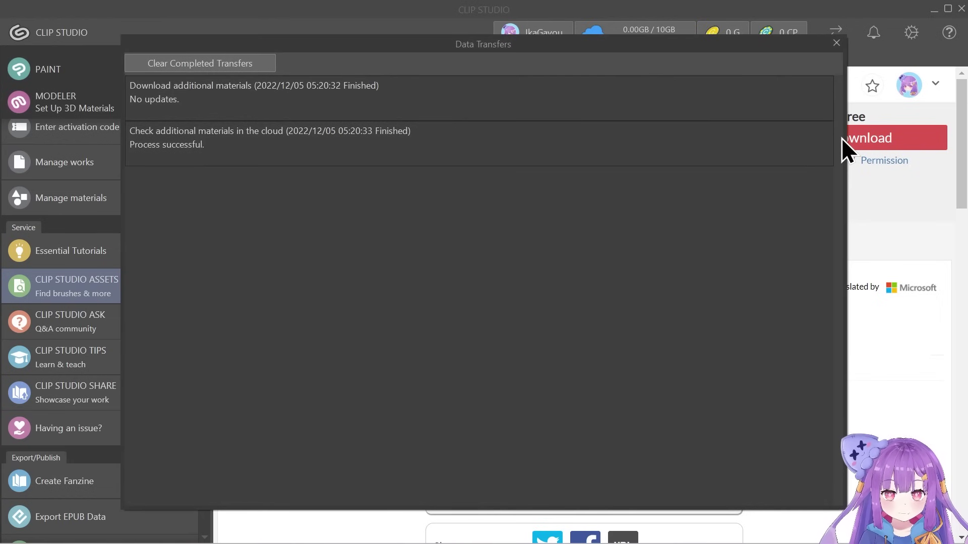
click(837, 44)
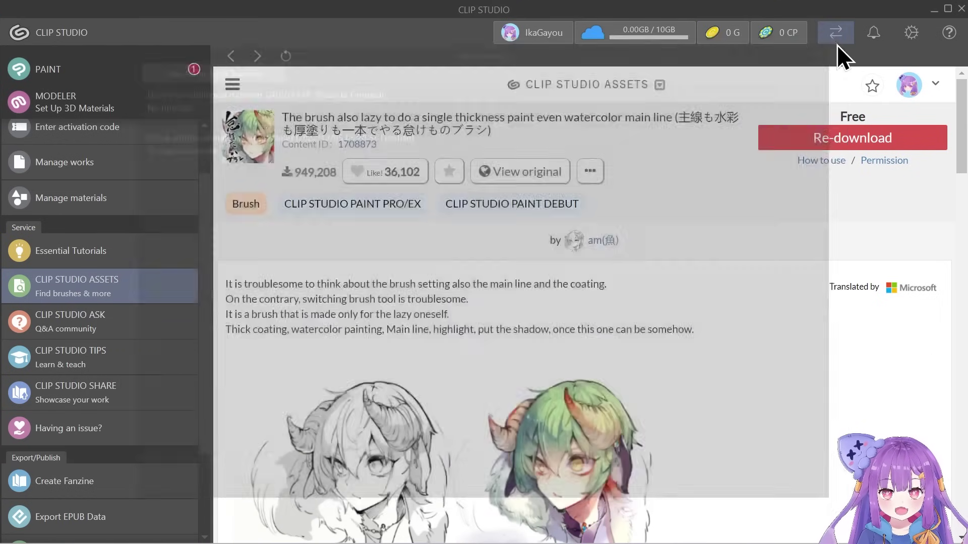
click(231, 55)
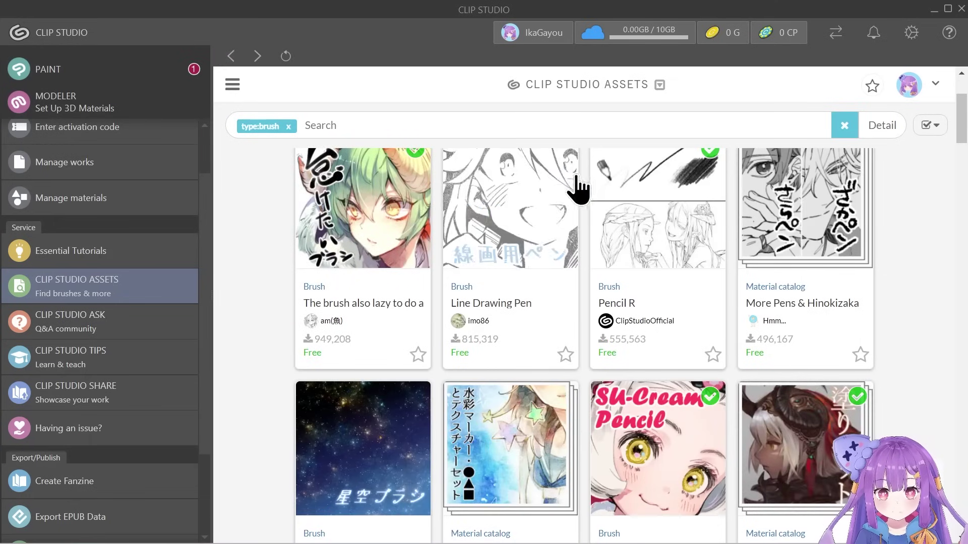
scroll(579, 194, down, 10)
scroll(393, 328, up, 3)
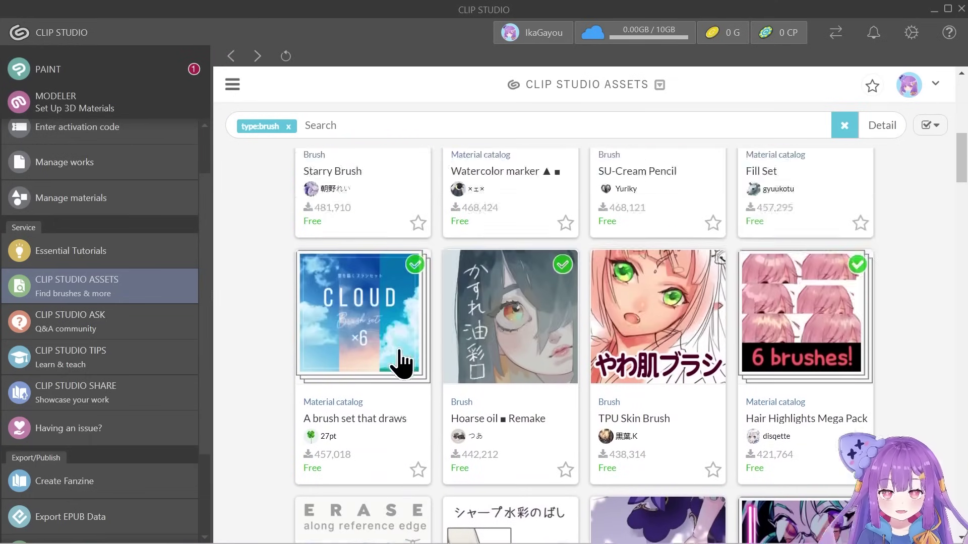
scroll(401, 360, up, 6)
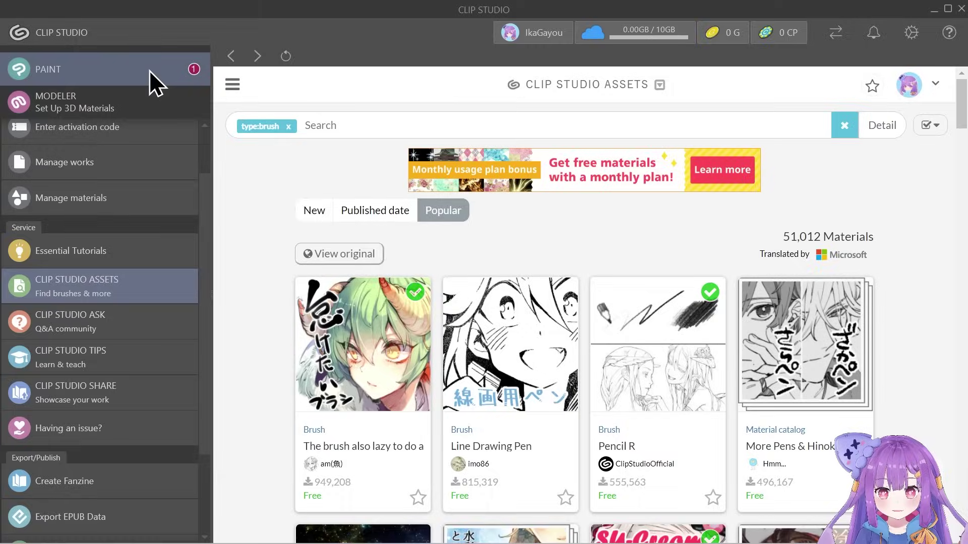
Switch to Clip Studio Paint and slightly widen the palette column holding Sub Tool, Tool Property and Color Wheel
click(474, 184)
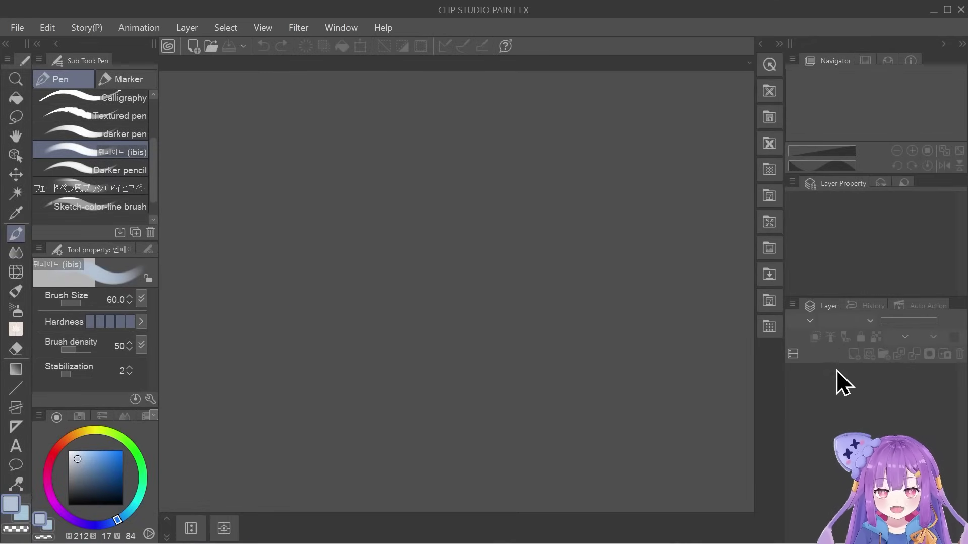
drag(159, 207, 175, 214)
Load the Ika workspace and adjust the height of its Tool palette
click(351, 32)
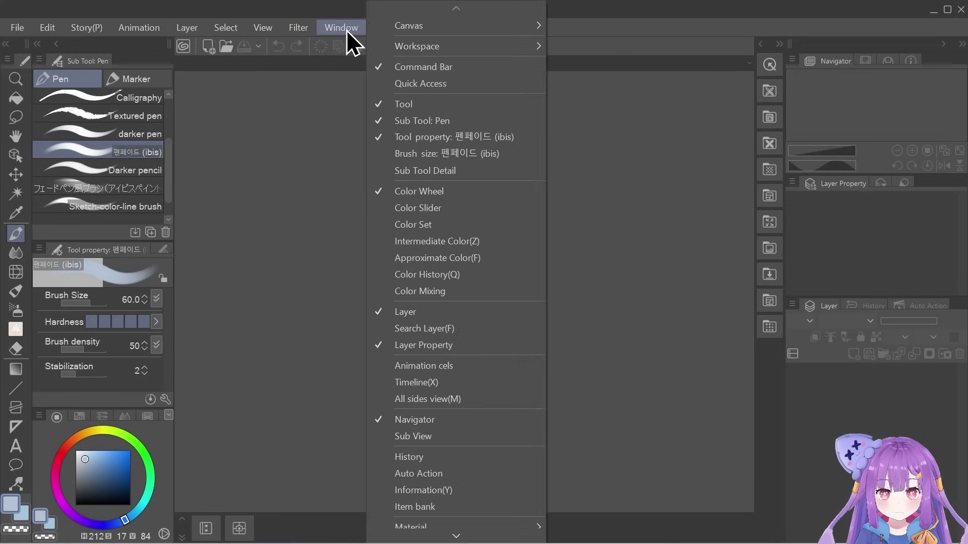
mouse_move(460, 42)
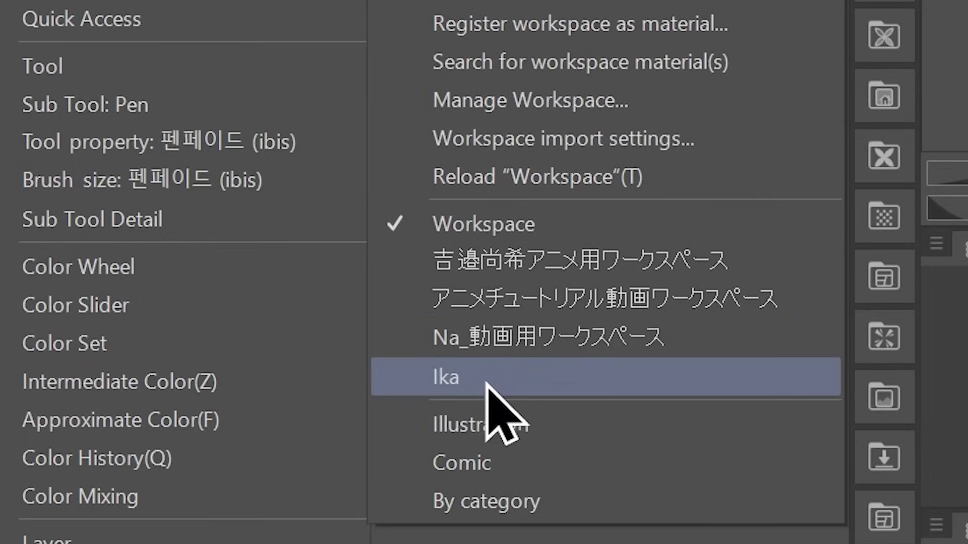
click(596, 239)
click(631, 214)
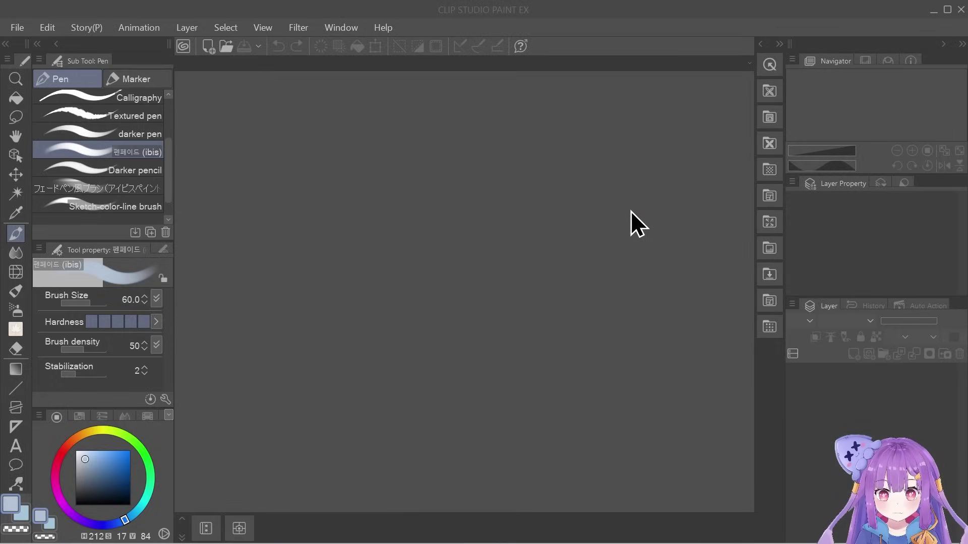
drag(78, 126, 85, 170)
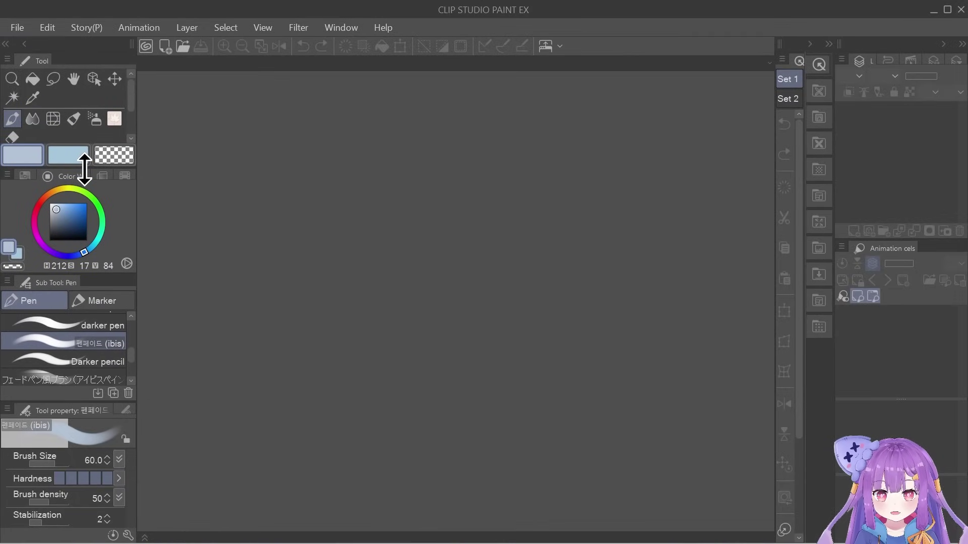
Switch back to the custom layout named Workspace
click(339, 27)
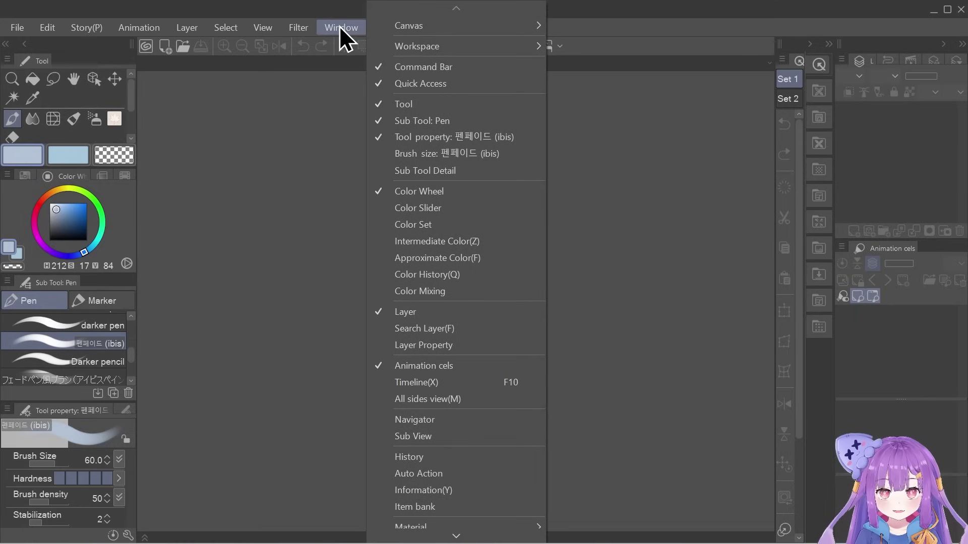
mouse_move(400, 30)
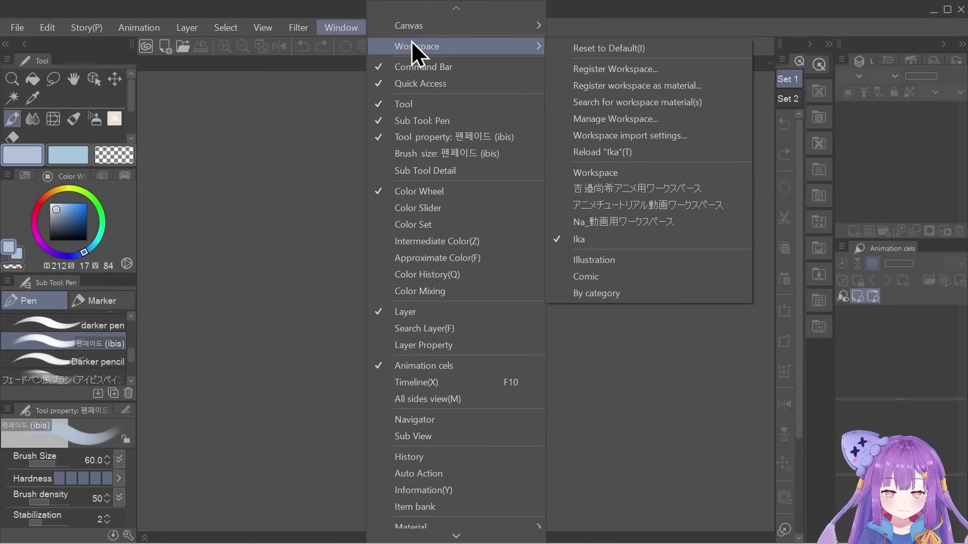
click(673, 178)
click(629, 213)
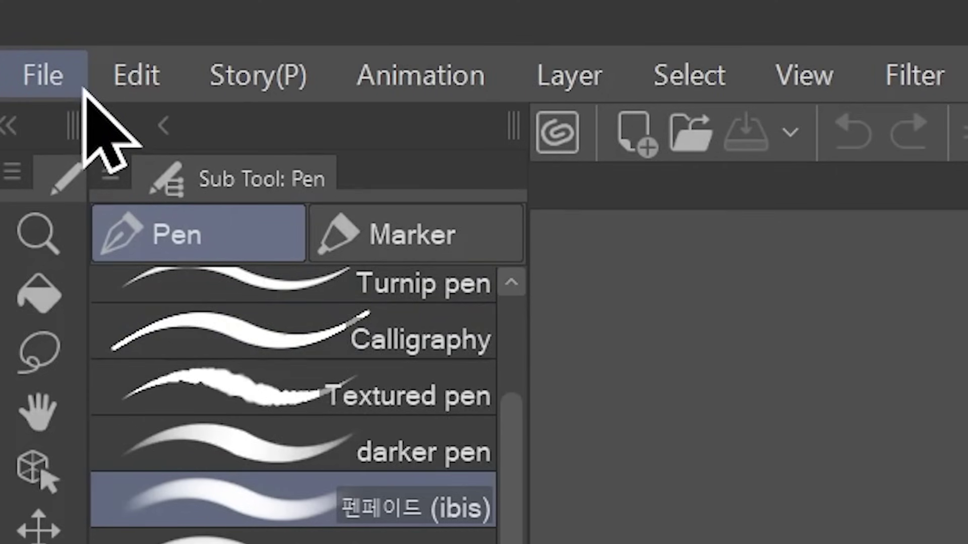
Start a new canvas, go through the available project types, and choose Illustration as the project
click(82, 88)
click(345, 67)
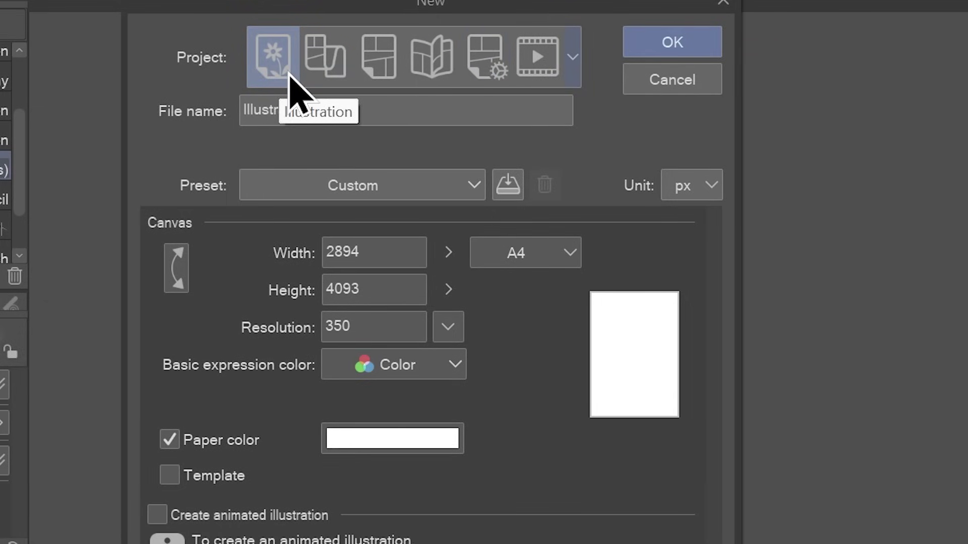
click(348, 78)
click(376, 67)
click(433, 73)
click(472, 66)
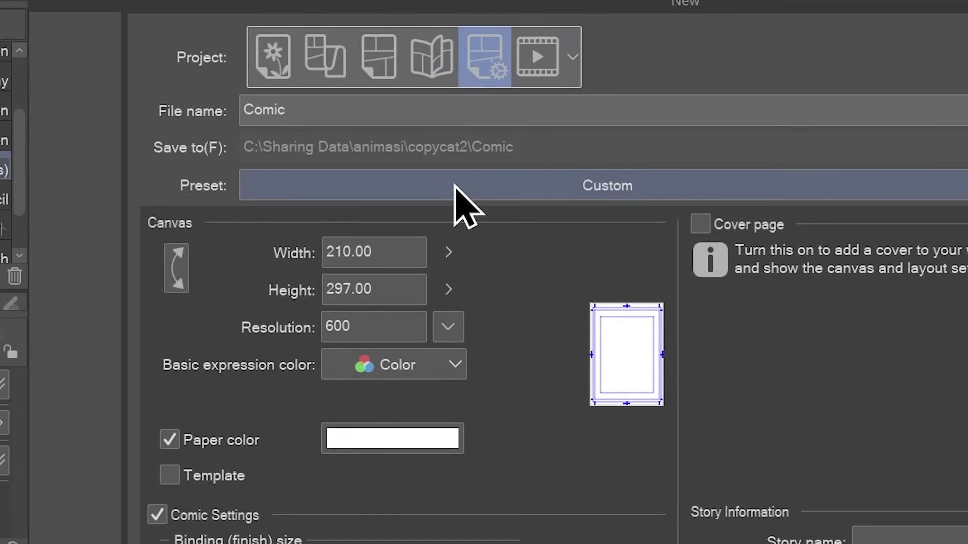
click(537, 56)
click(273, 57)
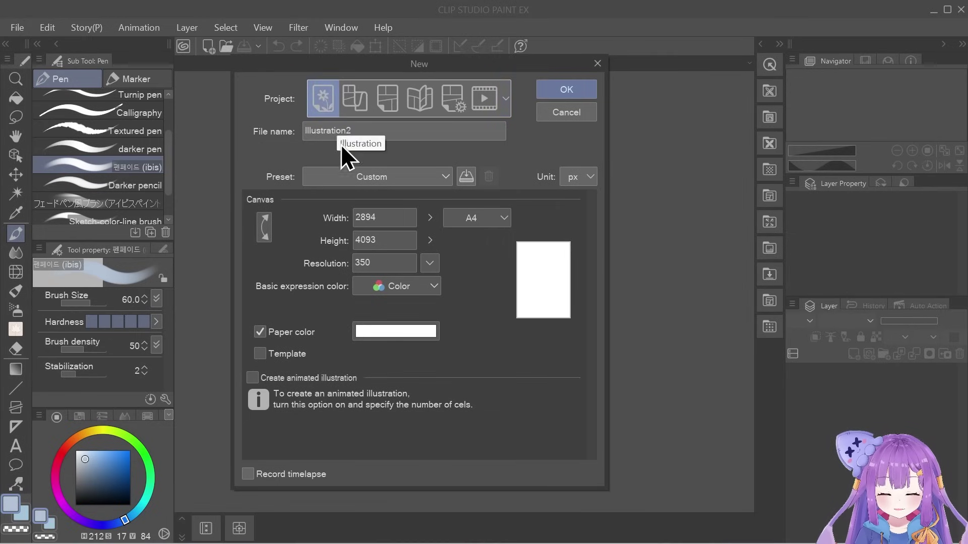
Look through the canvas presets, apply SVGA (800 x 600px), and replace it with SXGA (1280 x 1024px)
click(386, 183)
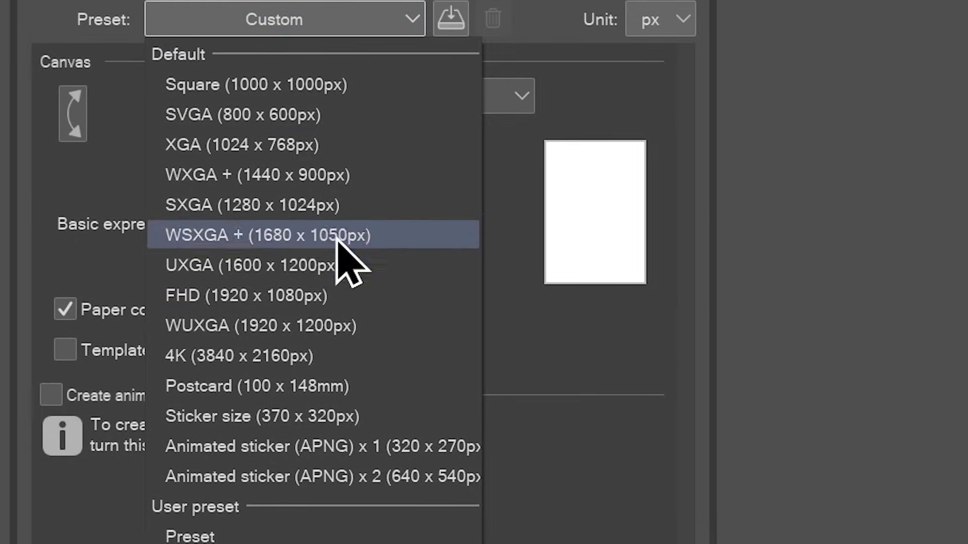
click(318, 29)
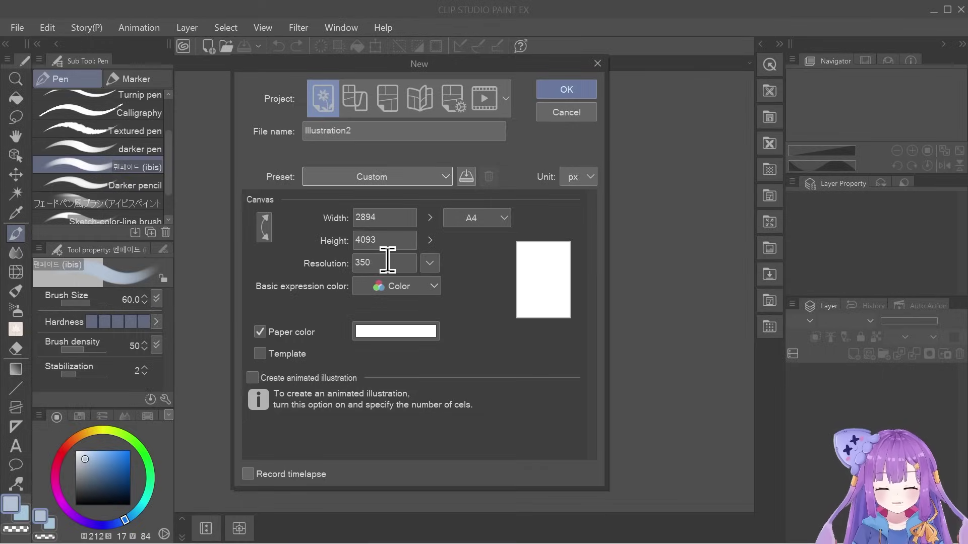
click(383, 177)
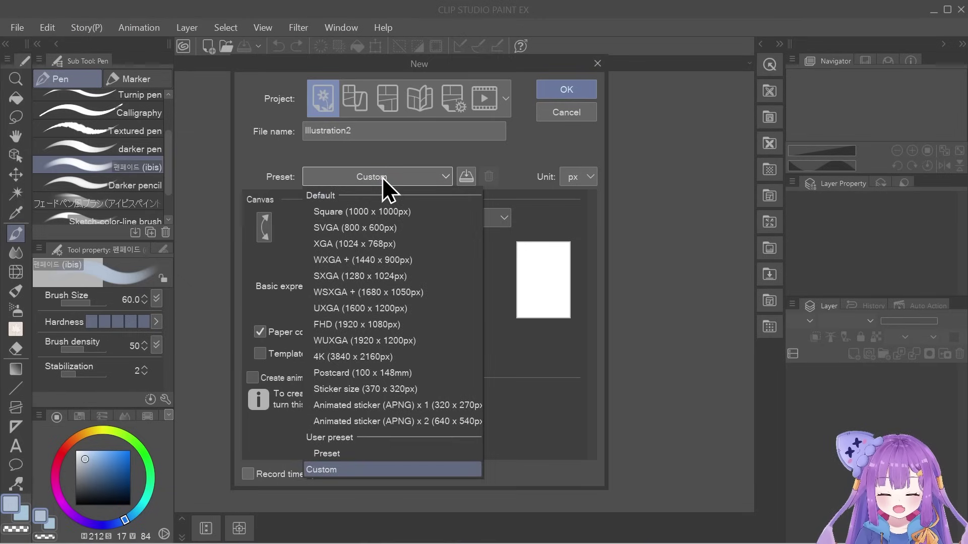
click(347, 224)
click(387, 181)
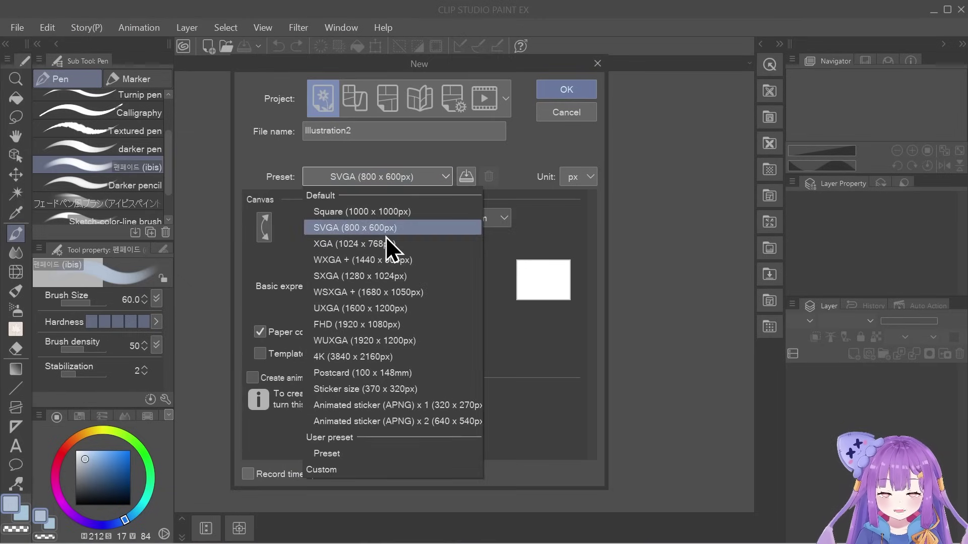
click(404, 277)
Set the new canvas to A4 paper size with a resolution of 350
click(479, 220)
click(456, 282)
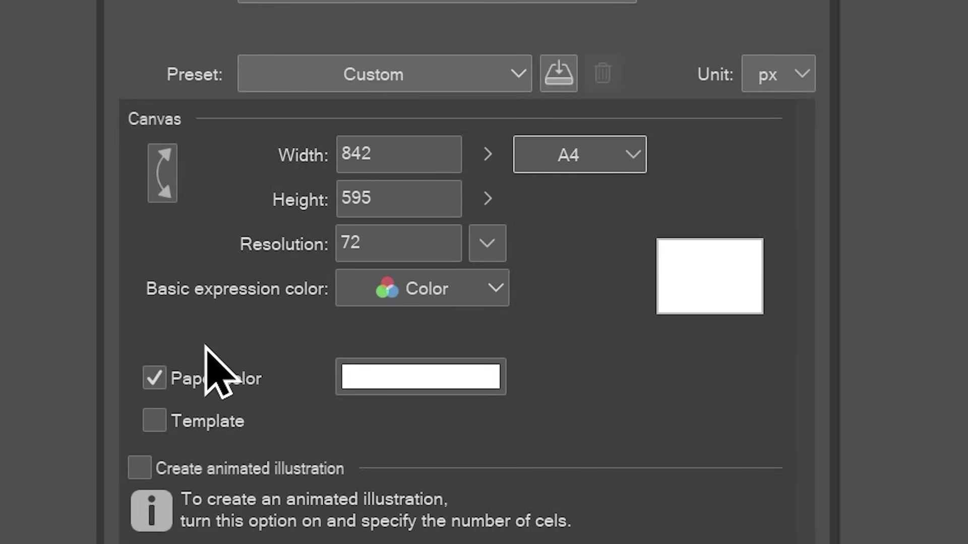
click(404, 246)
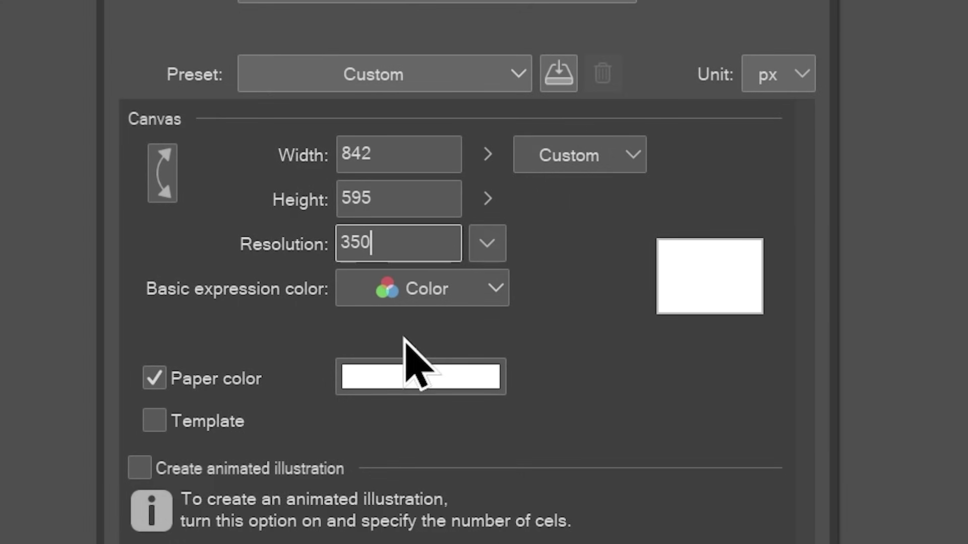
Apply the A4 paper size to the new canvas and look through the basic expression color options, keeping Color
click(558, 160)
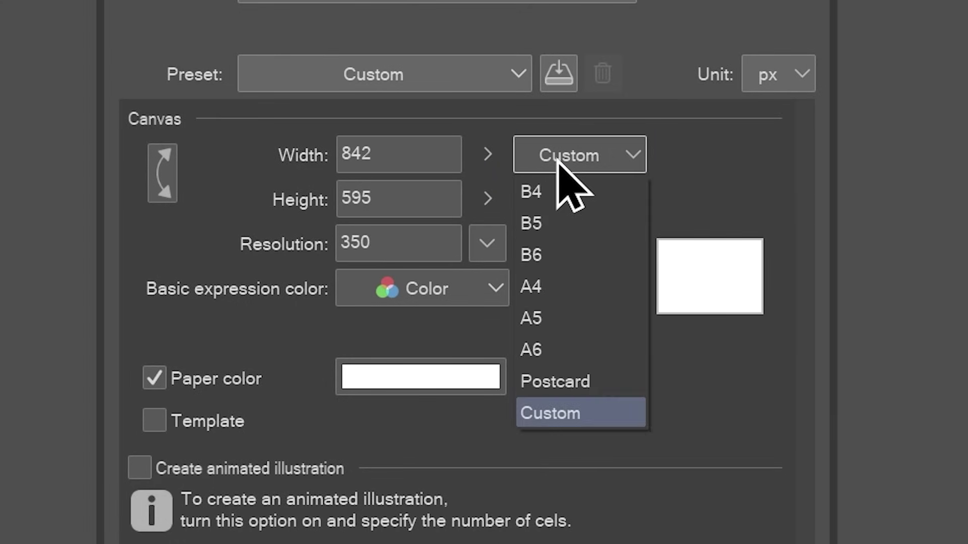
click(589, 294)
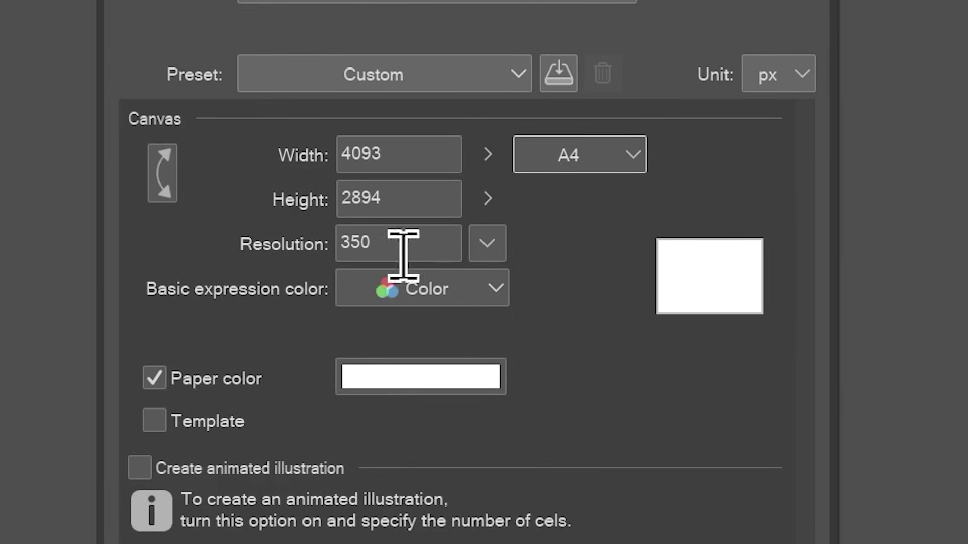
click(427, 300)
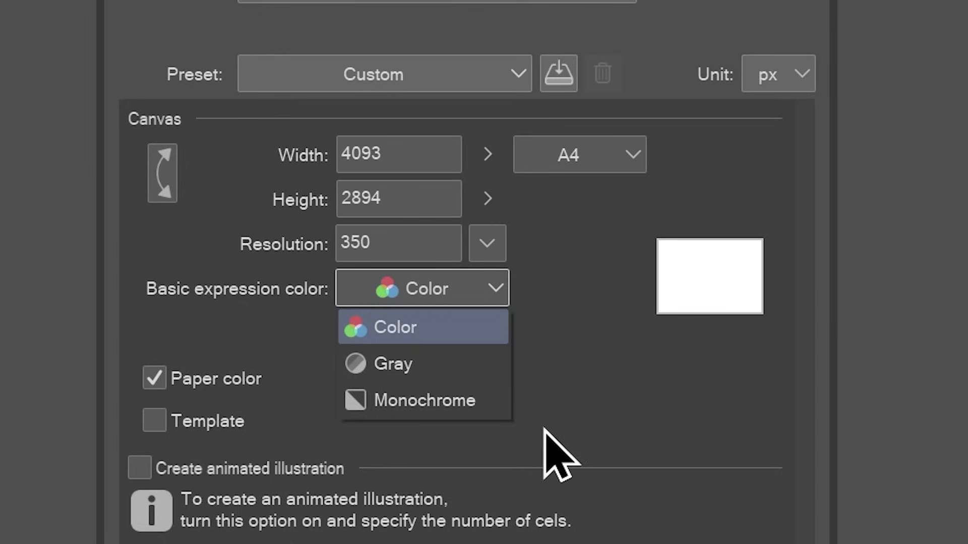
click(539, 312)
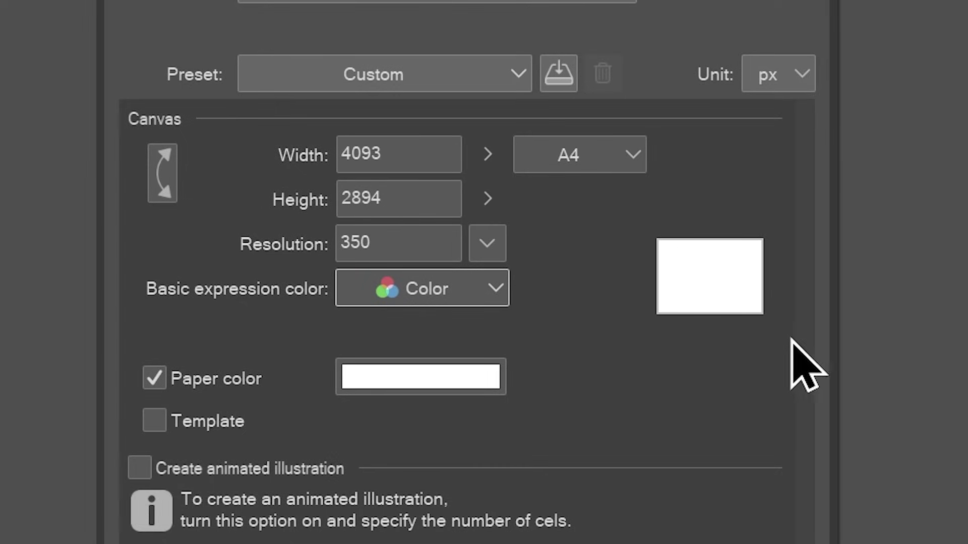
Swap the canvas width and height to get a portrait A4 page, and create the illustration canvas
click(162, 171)
click(163, 172)
click(162, 171)
click(162, 171)
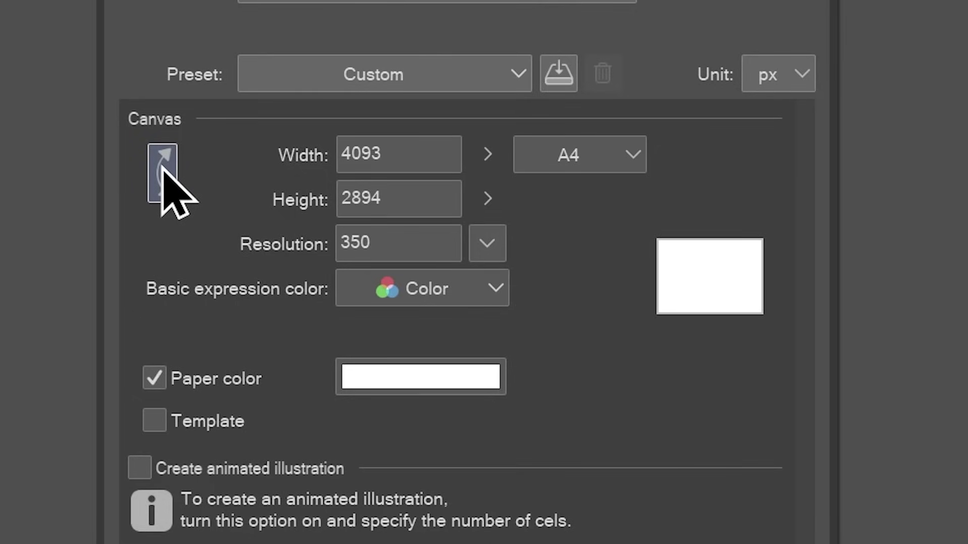
click(162, 171)
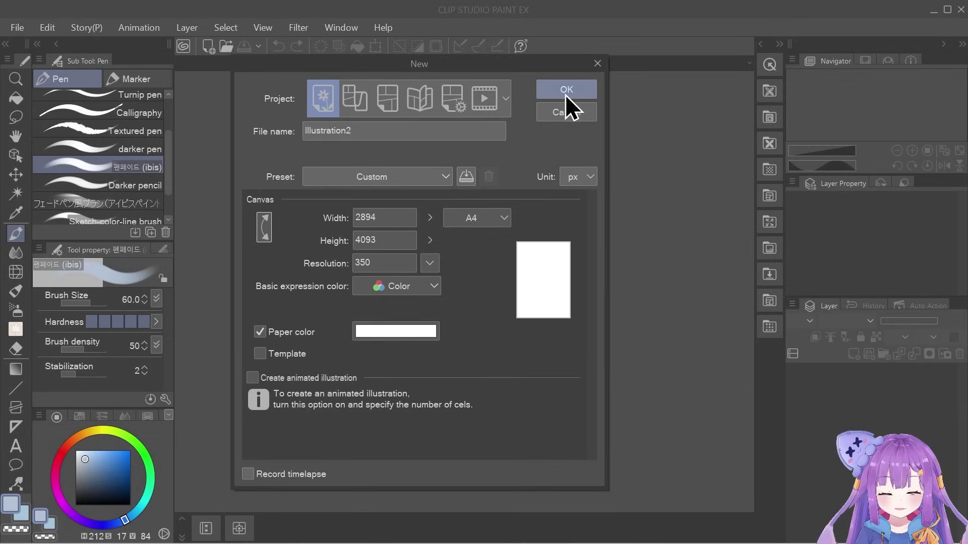
click(566, 93)
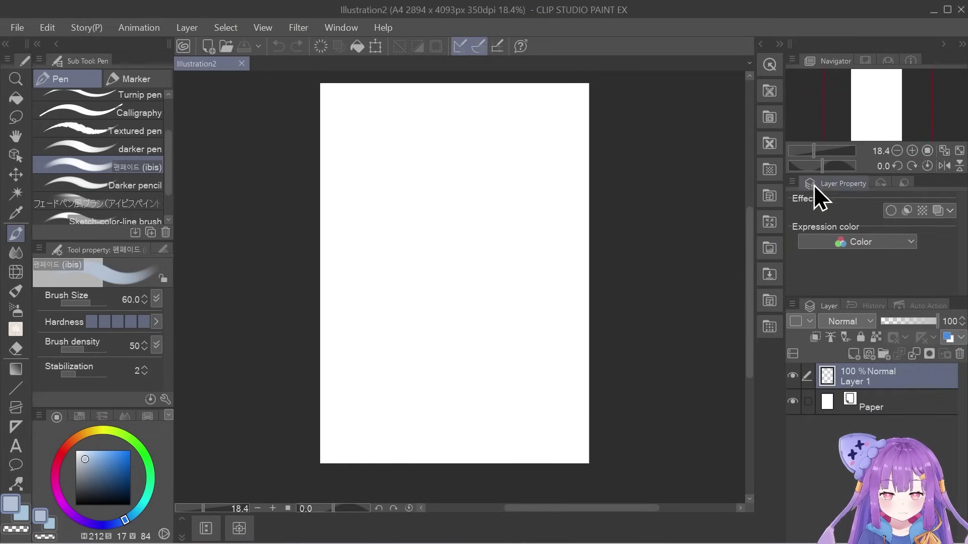
Select the Paper layer and hide it to show the transparent canvas
drag(874, 112, 821, 97)
drag(455, 227, 659, 270)
click(879, 398)
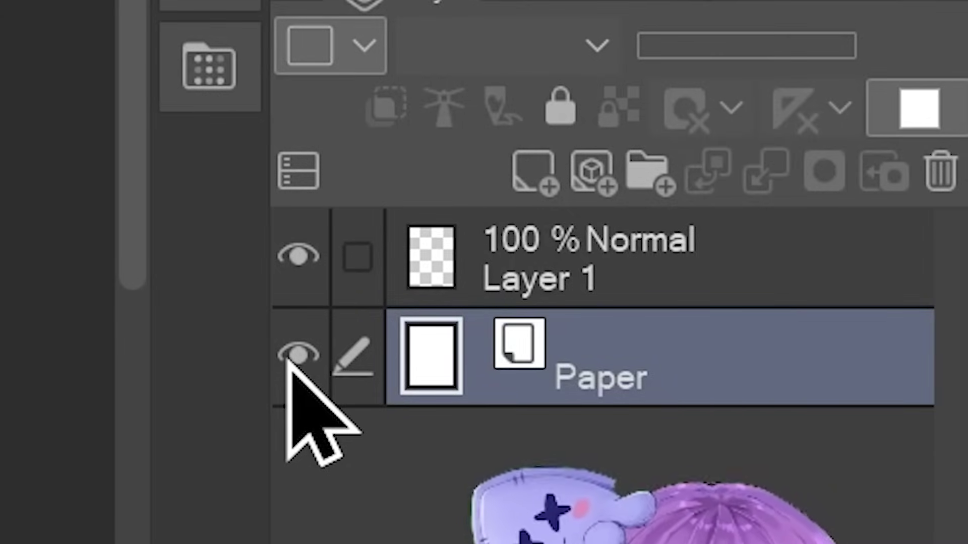
click(288, 359)
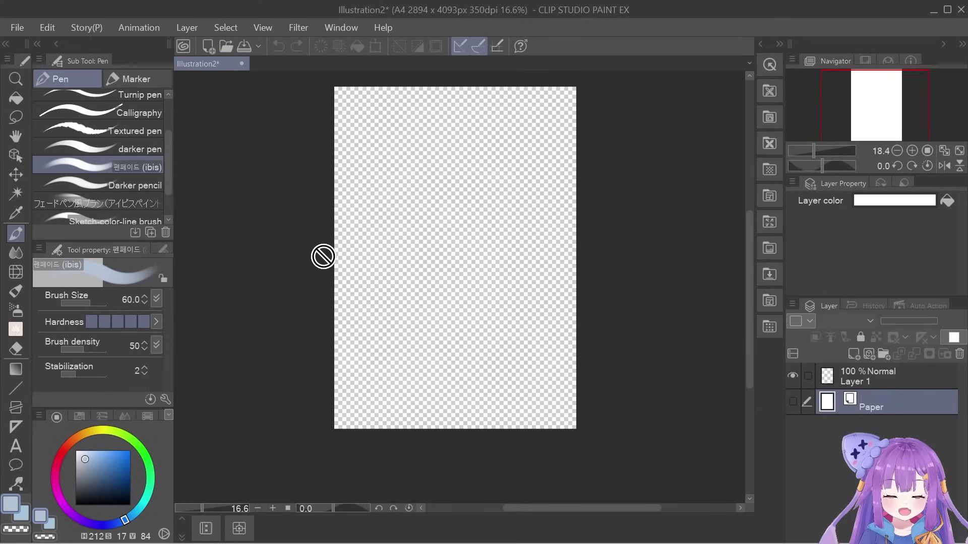
scroll(476, 296, up, 1)
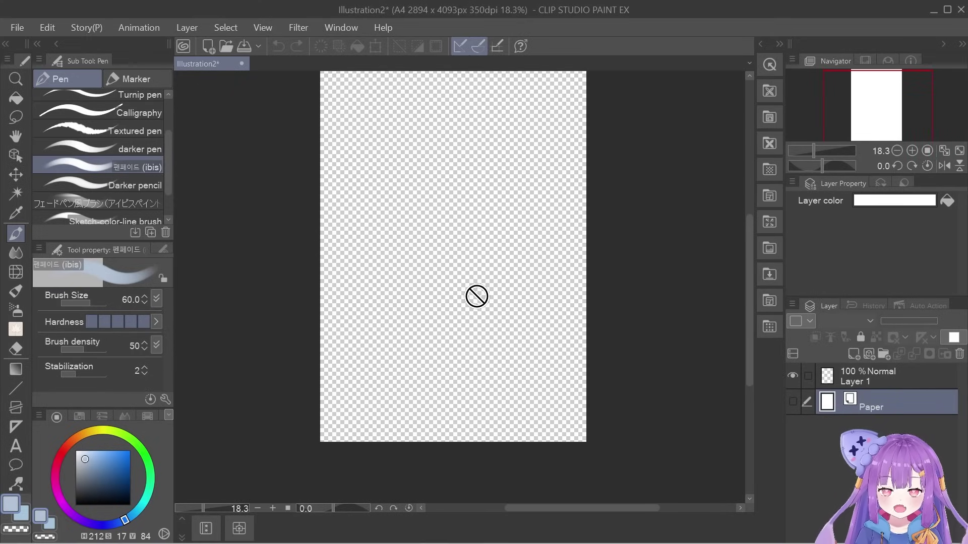
scroll(499, 202, down, 2)
scroll(499, 169, up, 2)
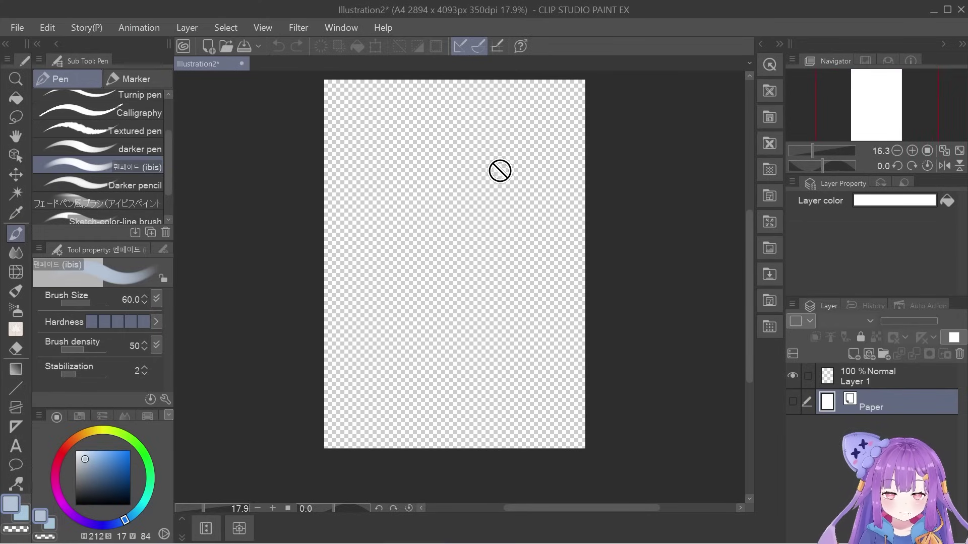
Turn the visibility of Layer 1 off and on, and switch the selection between Layer 1 and Paper
click(875, 378)
click(793, 377)
click(793, 377)
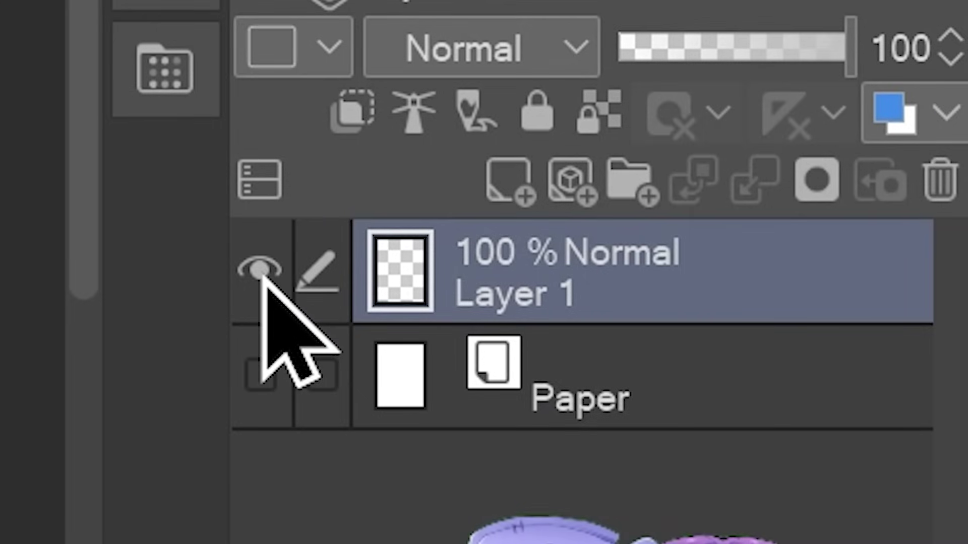
click(714, 361)
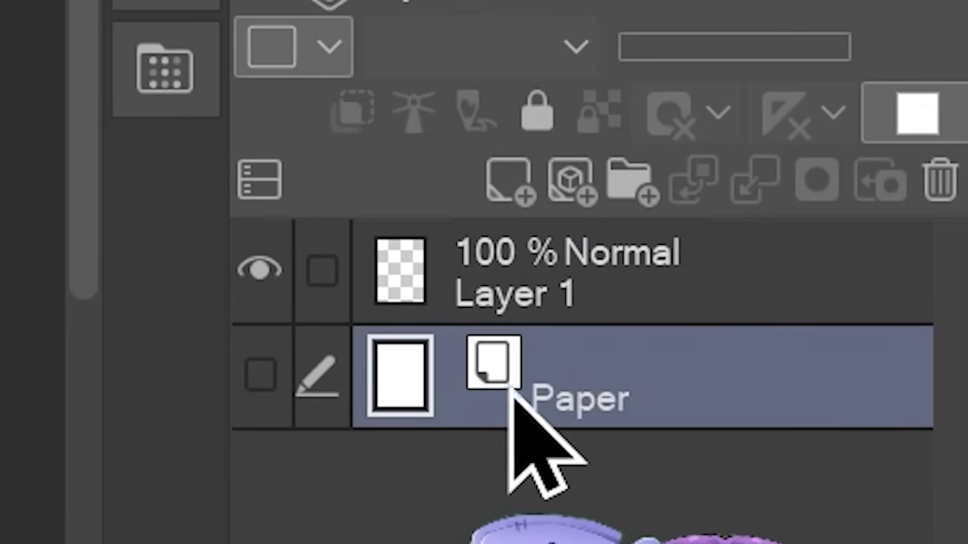
click(497, 270)
click(519, 382)
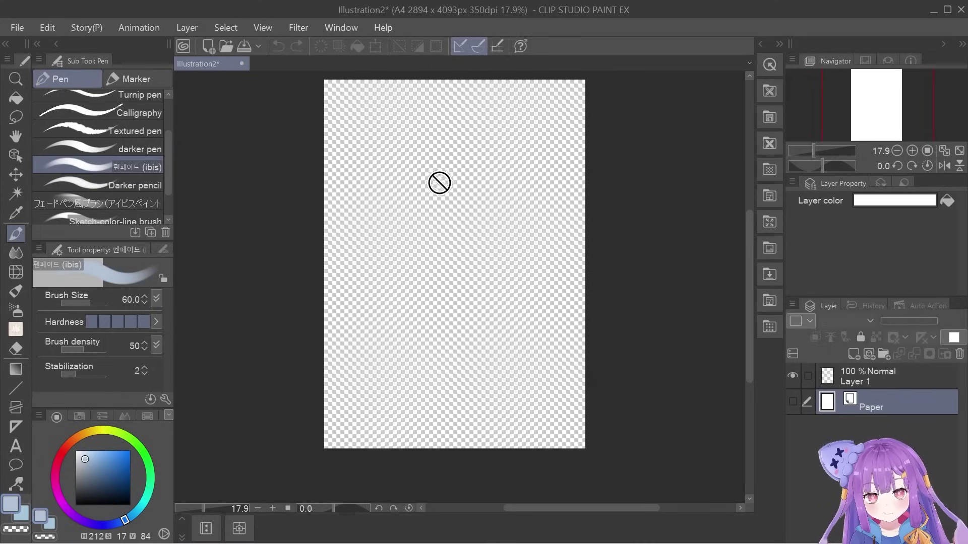
Try a pale pen stroke on Layer 1, undo it, and draw a black stick figure
click(900, 379)
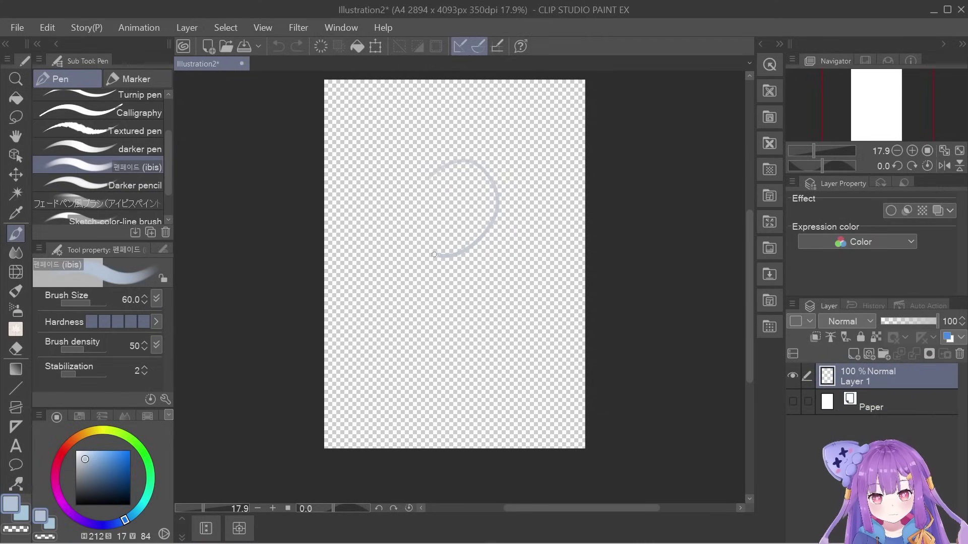
key(ctrl+z)
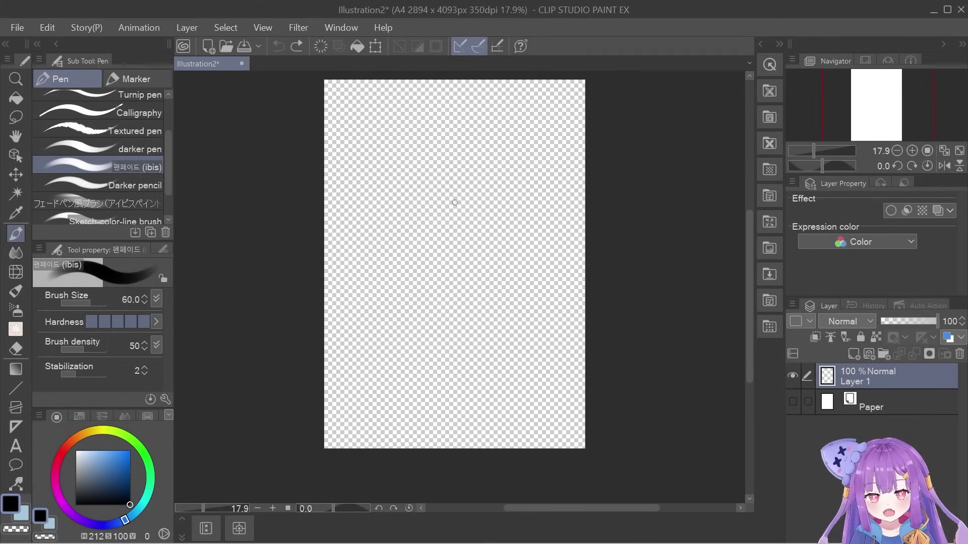
drag(530, 241, 404, 300)
drag(459, 337, 432, 409)
drag(459, 337, 503, 414)
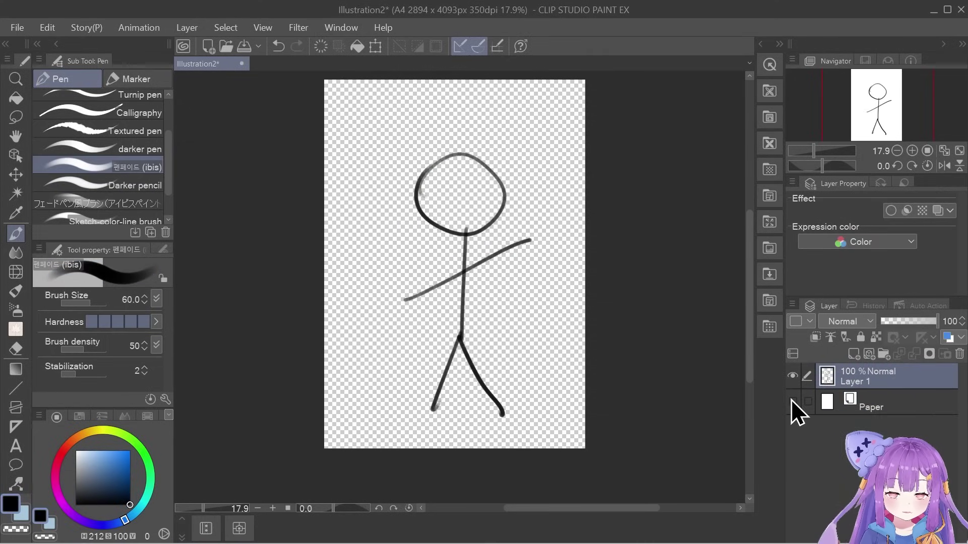
Undo all the stick figure strokes on Layer 1 and make the Paper layer visible again
click(792, 401)
key(ctrl+z)
key(ctrl+z)
key(ctrl+z)
key(ctrl+z)
key(ctrl+z)
key(ctrl+z)
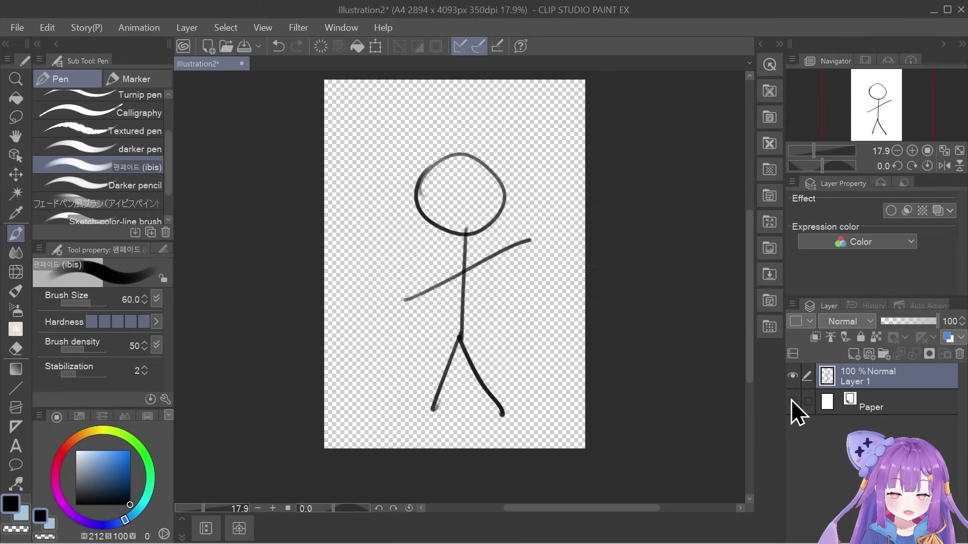
click(793, 402)
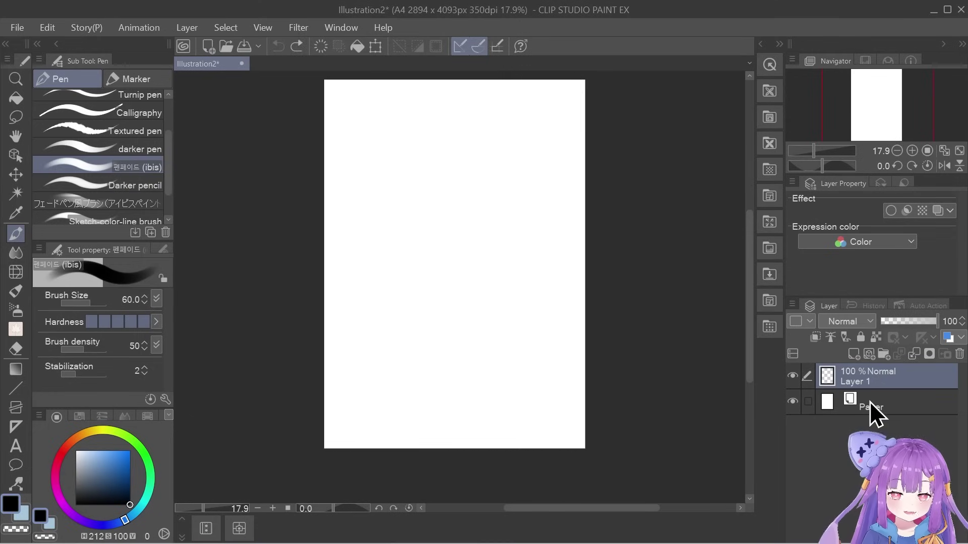
Change the Paper layer's color to the light pink FFDADA
click(878, 401)
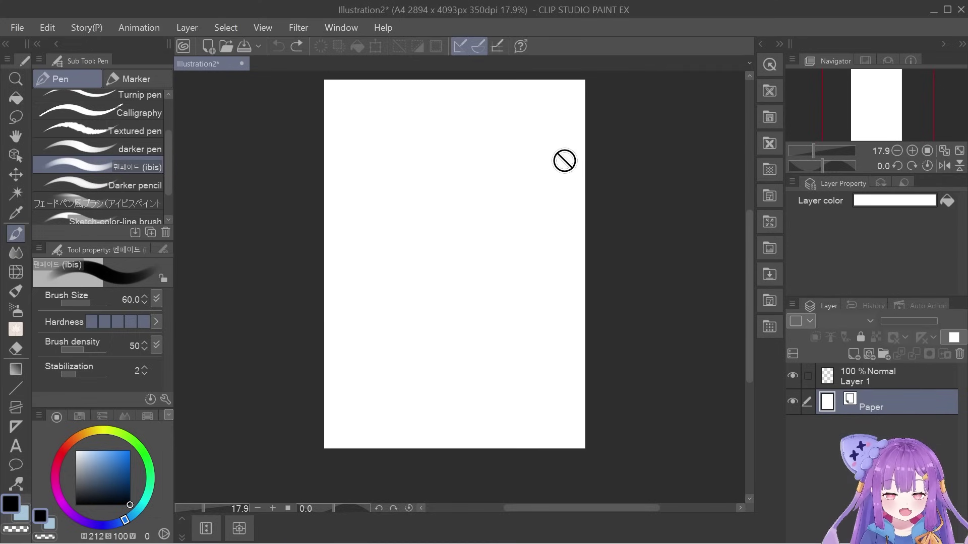
double_click(851, 401)
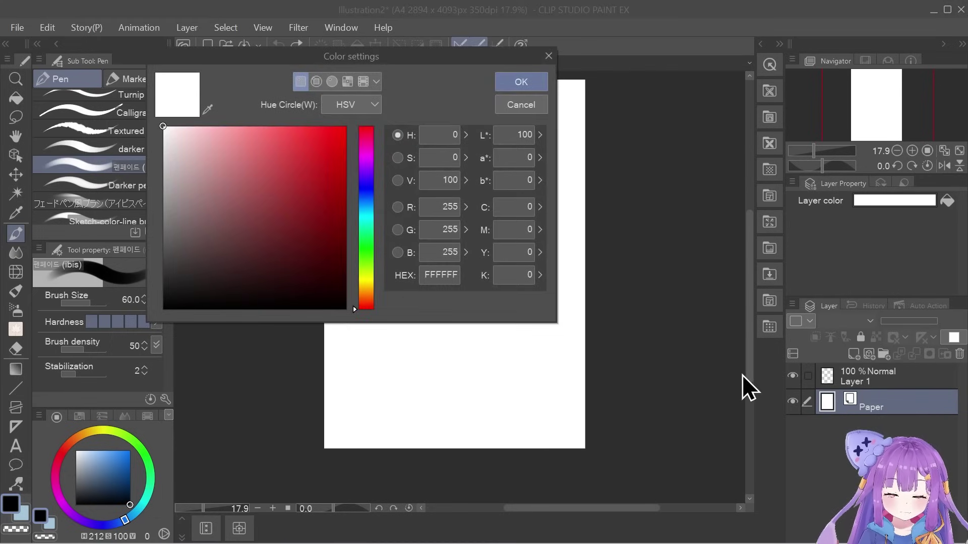
click(547, 56)
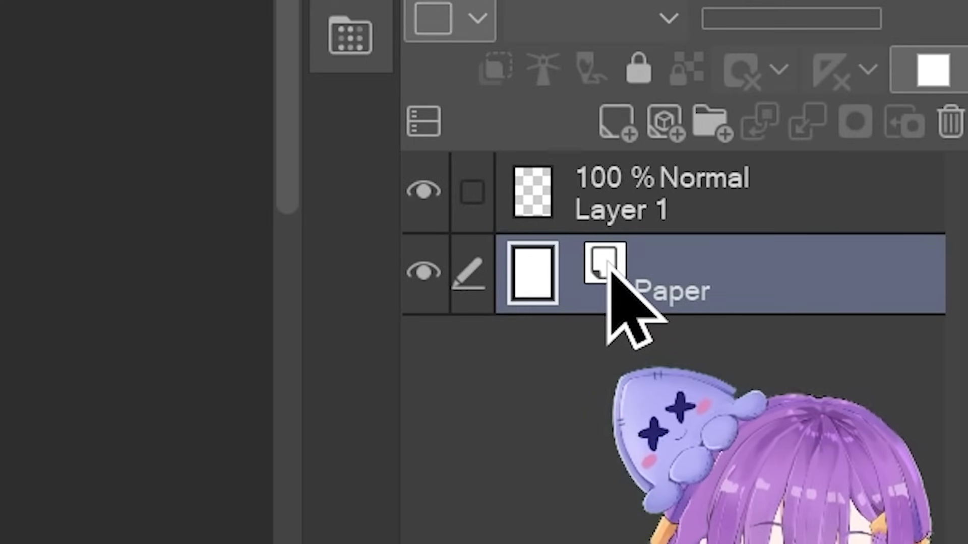
double_click(605, 263)
click(422, 487)
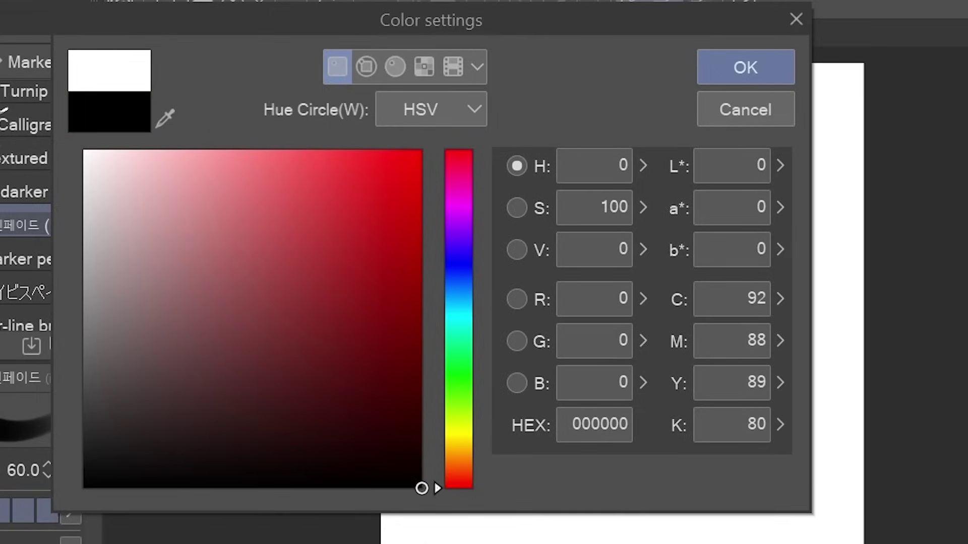
mouse_move(325, 335)
mouse_down()
mouse_move(110, 147)
mouse_move(272, 147)
mouse_move(151, 147)
mouse_move(162, 149)
mouse_up()
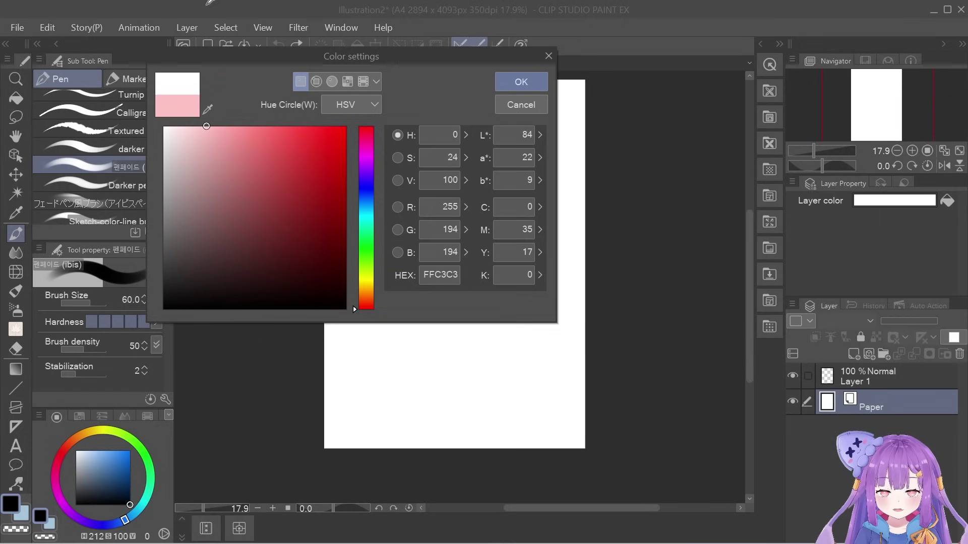
drag(206, 4, 192, 2)
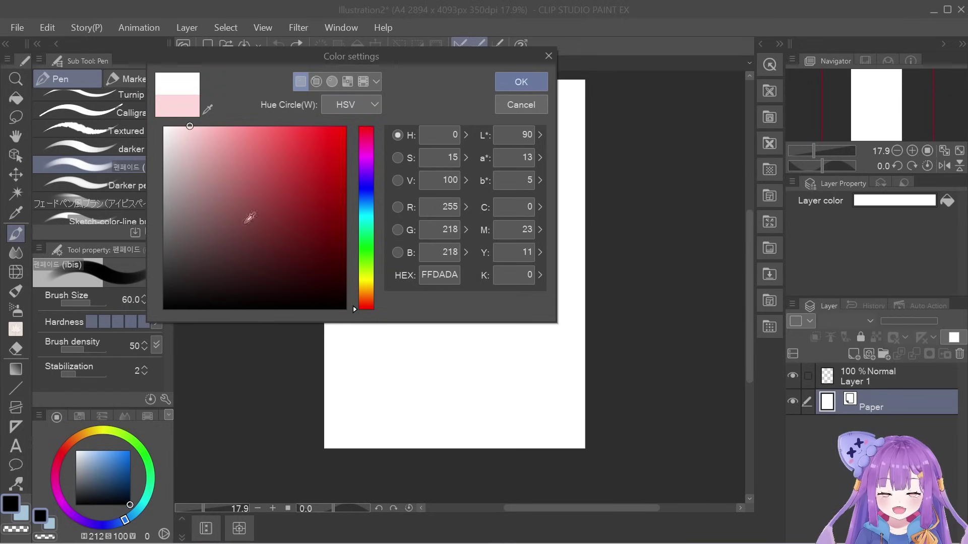
click(527, 86)
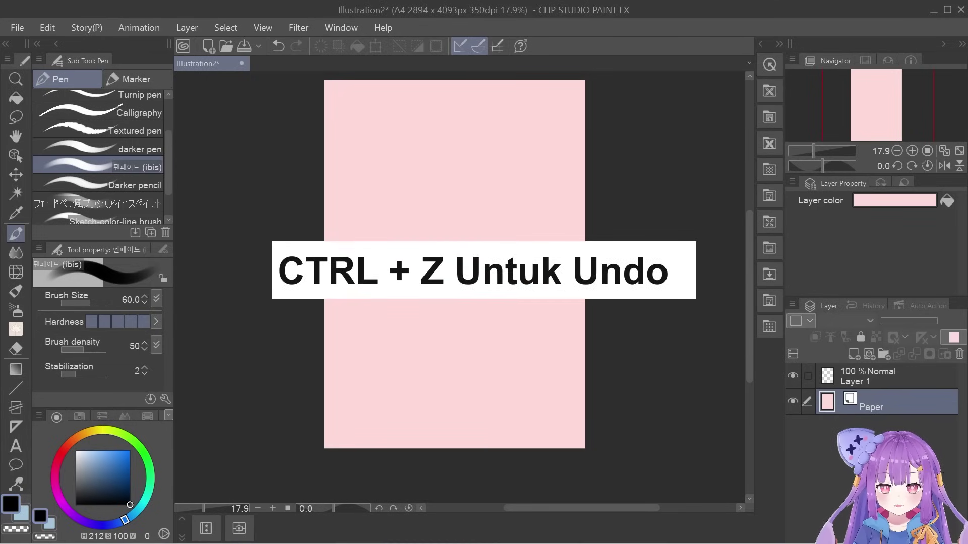
Undo the paper color change, redo it, and undo it once more to restore the white paper
key(ctrl+z)
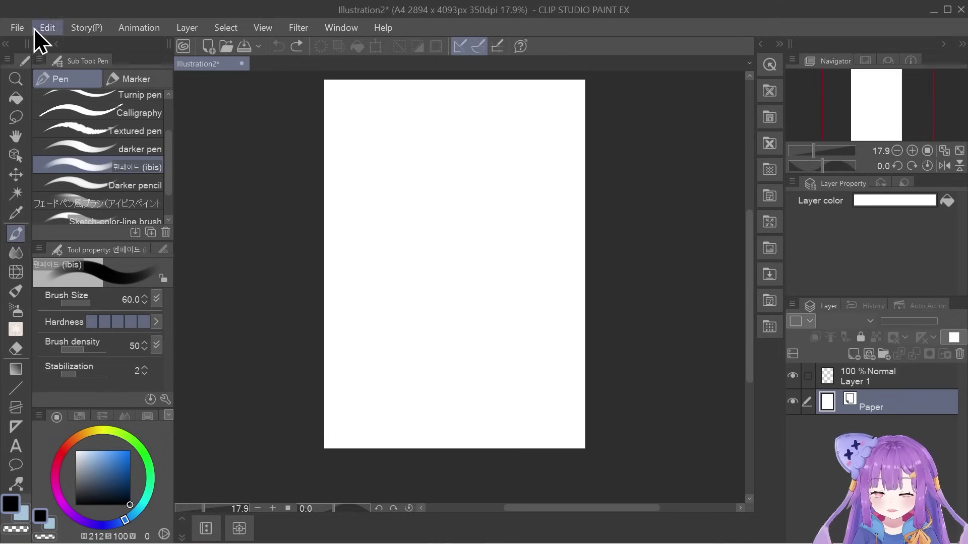
click(58, 27)
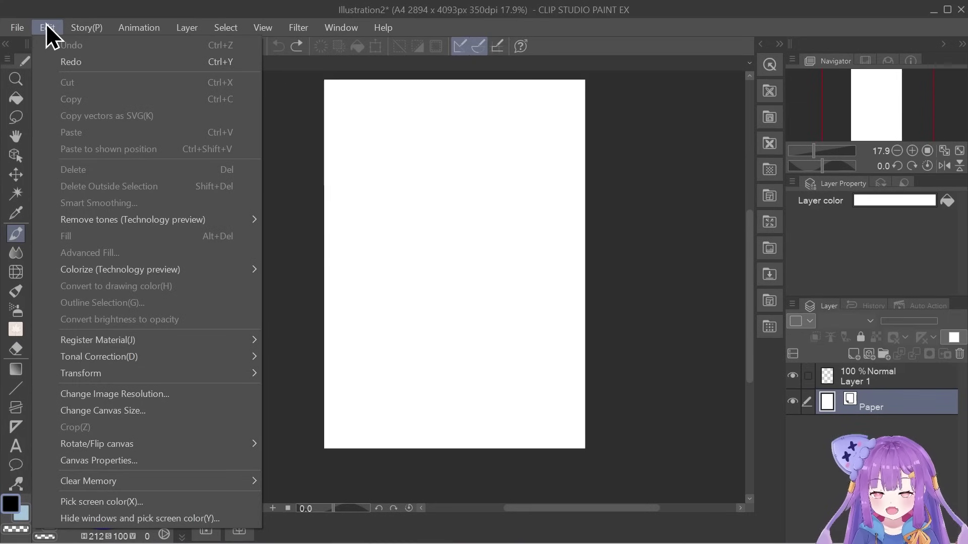
click(50, 68)
click(45, 31)
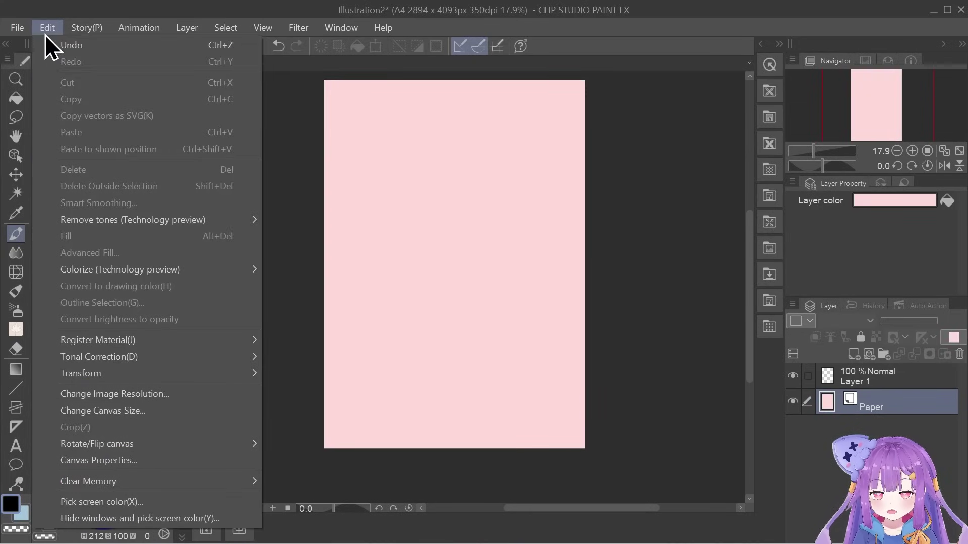
click(69, 50)
click(52, 25)
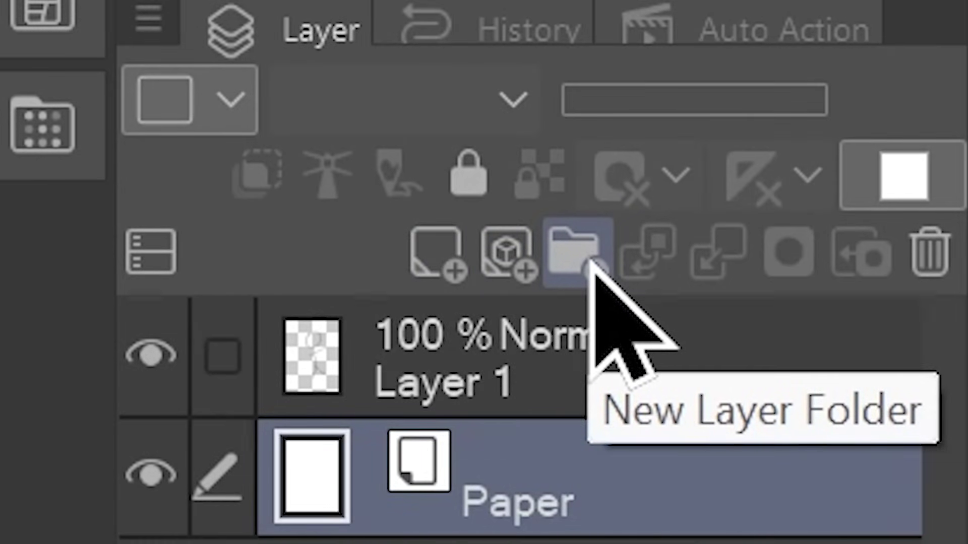
Add a new raster layer above Layer 1, and add a vector layer above that
click(445, 384)
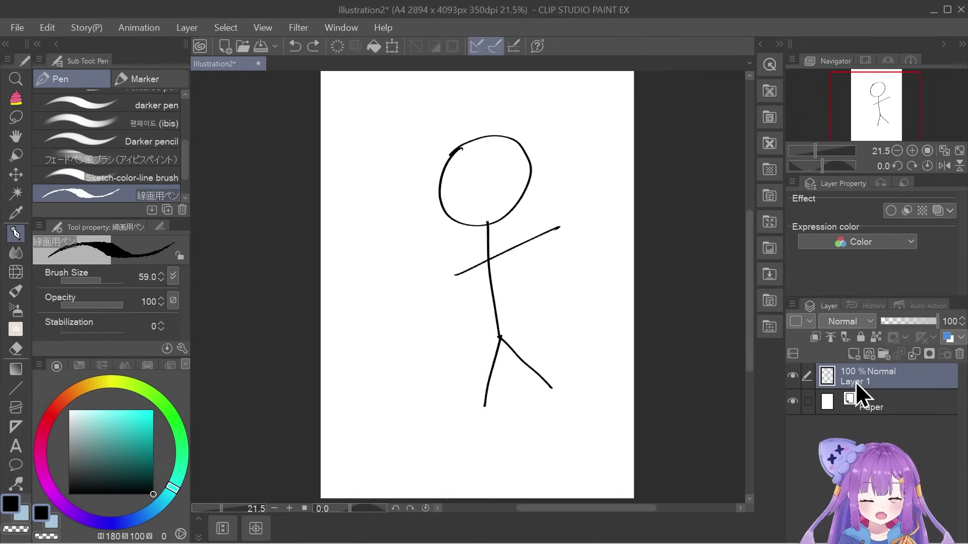
click(852, 352)
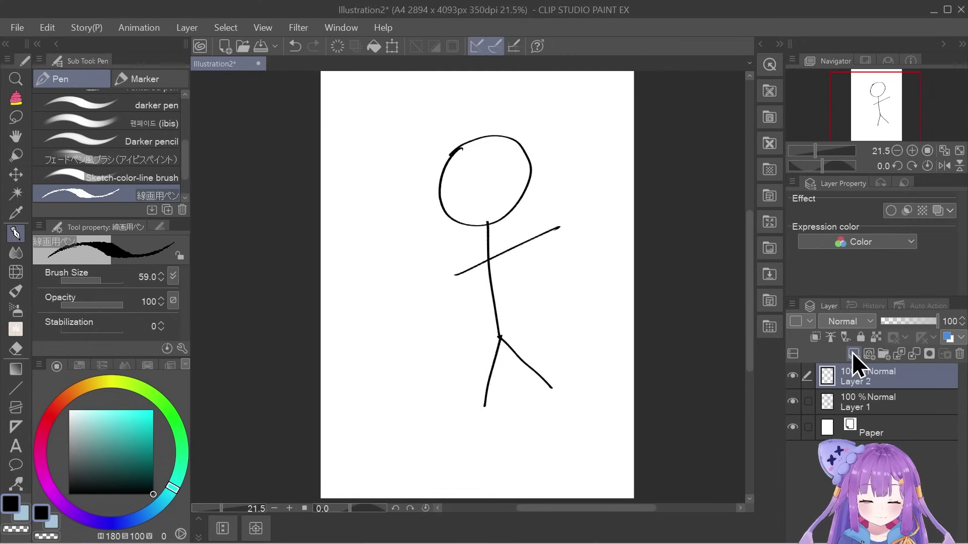
click(868, 405)
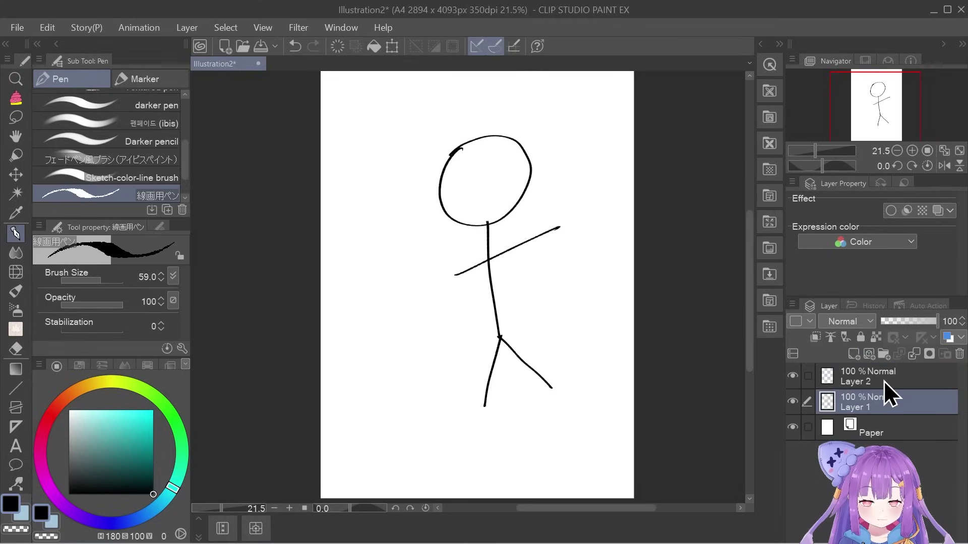
click(884, 381)
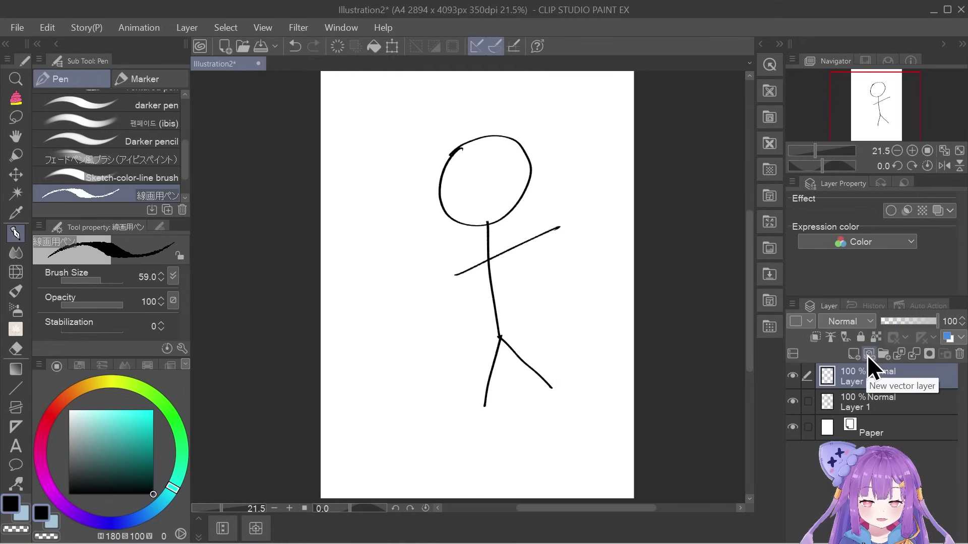
click(867, 355)
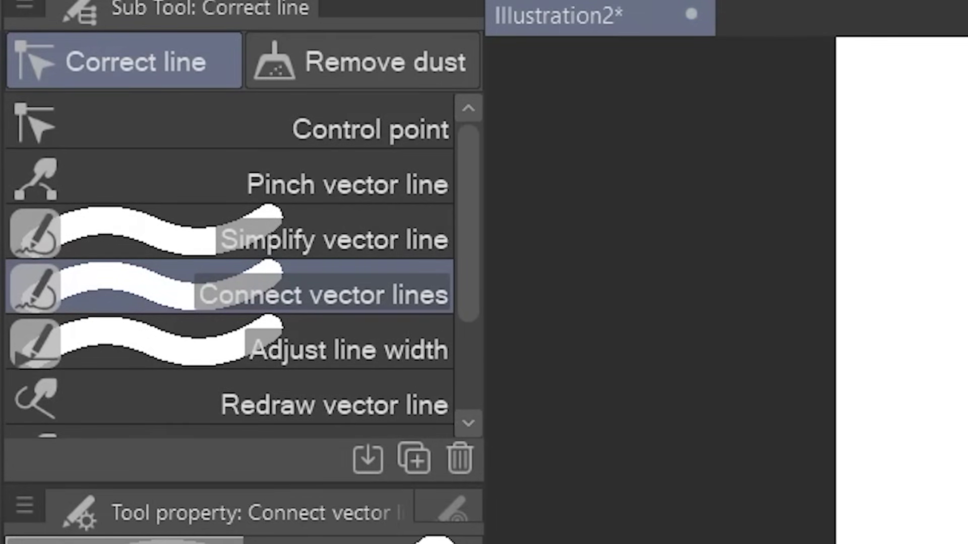
Reshape the side of the stick figure's head on the vector layer with the Pinch vector line tool
click(399, 129)
click(436, 196)
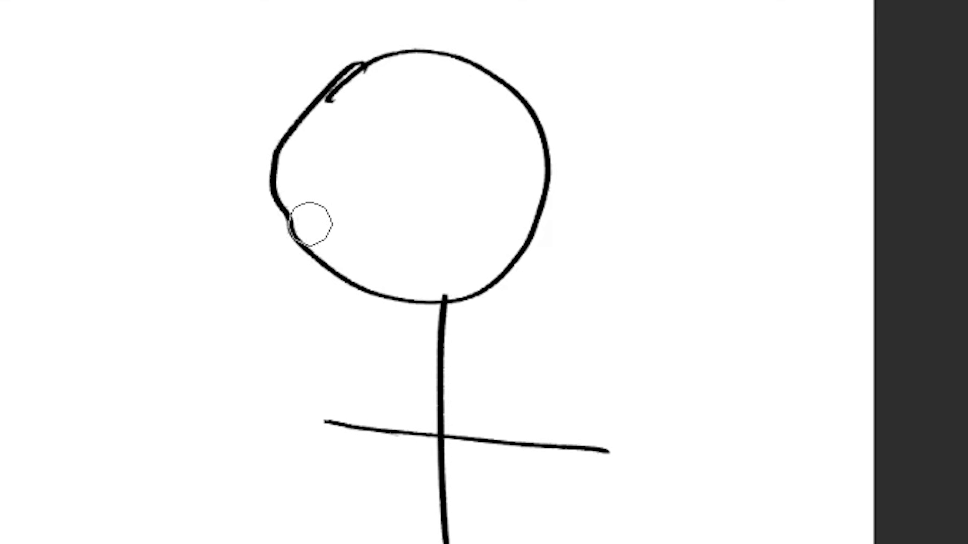
drag(426, 192, 429, 199)
mouse_move(322, 244)
mouse_down()
mouse_move(333, 267)
mouse_move(286, 217)
mouse_move(296, 185)
mouse_up()
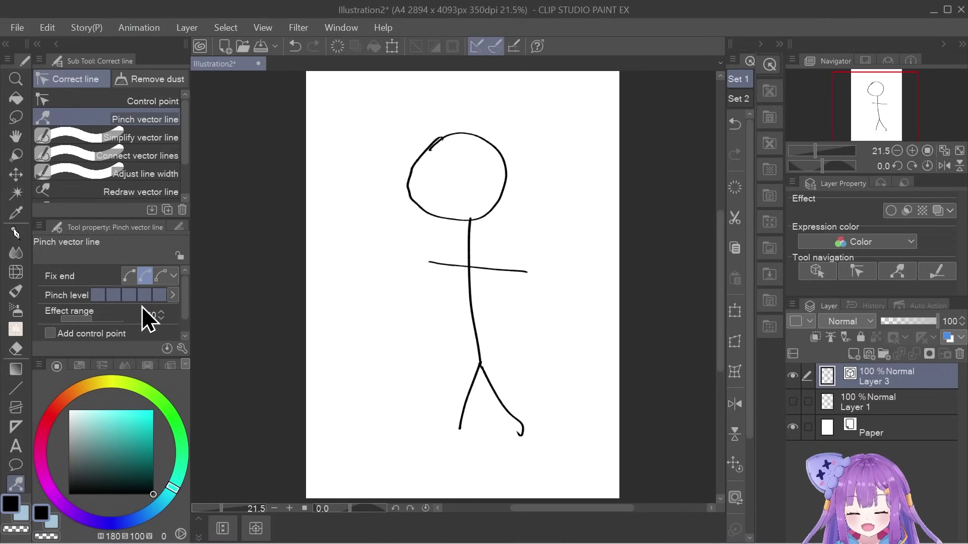
Try lower pinch levels for the Pinch vector line tool and return it to the highest level
click(125, 299)
click(99, 296)
click(115, 299)
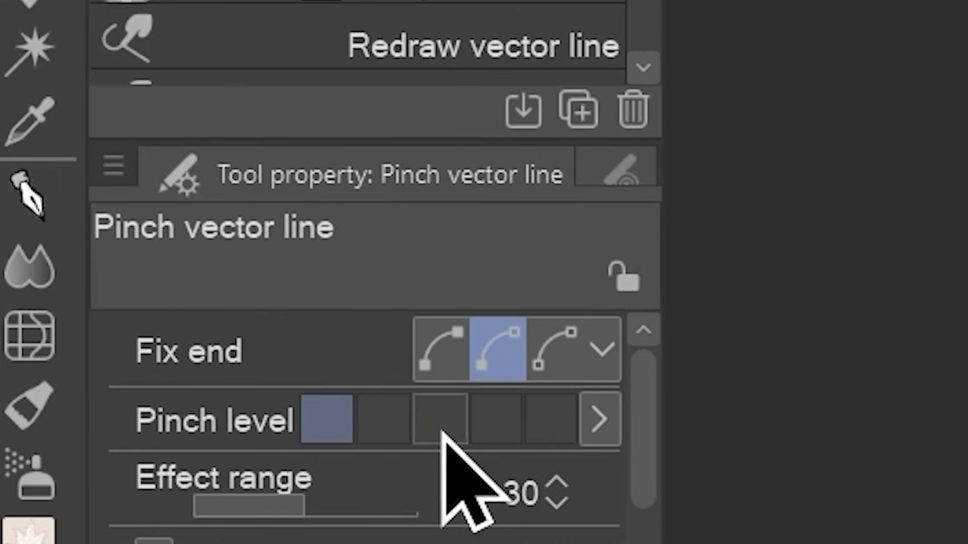
click(501, 424)
click(542, 428)
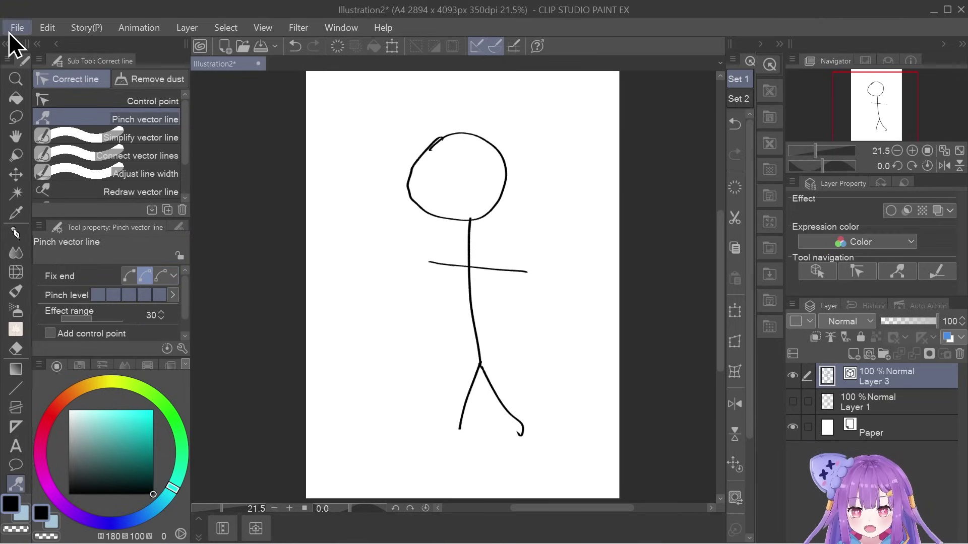
Change the canvas to the B4 preset in the canvas properties
click(48, 27)
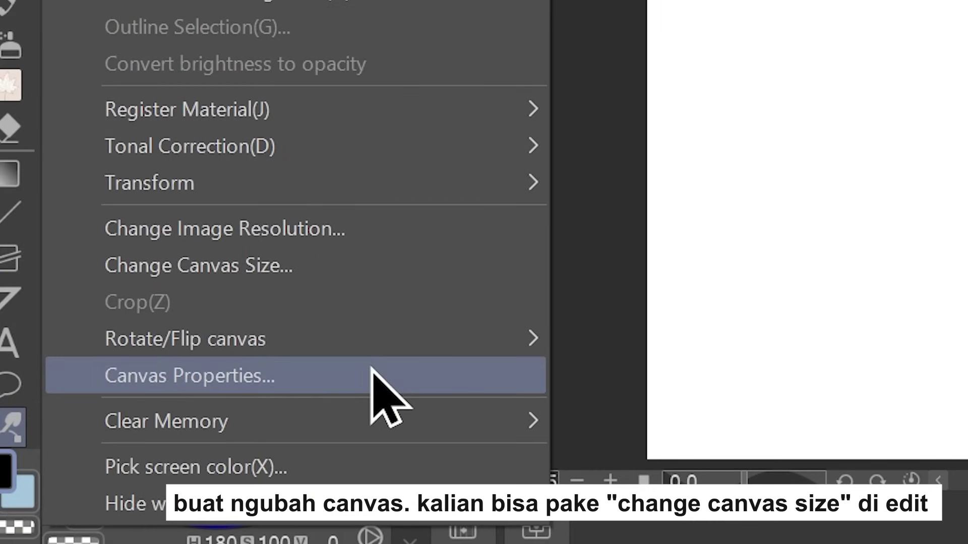
click(372, 371)
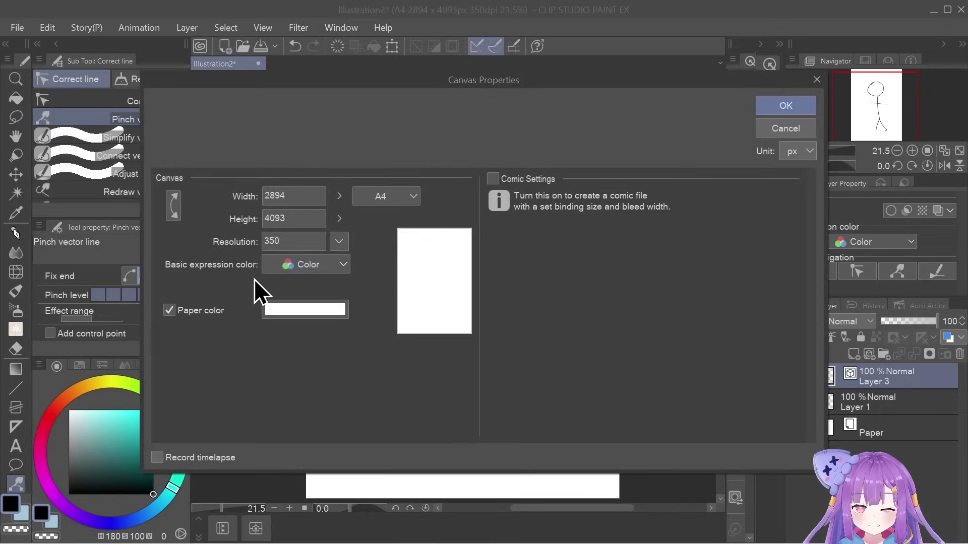
click(369, 195)
click(371, 213)
click(373, 195)
click(390, 230)
click(389, 202)
click(386, 212)
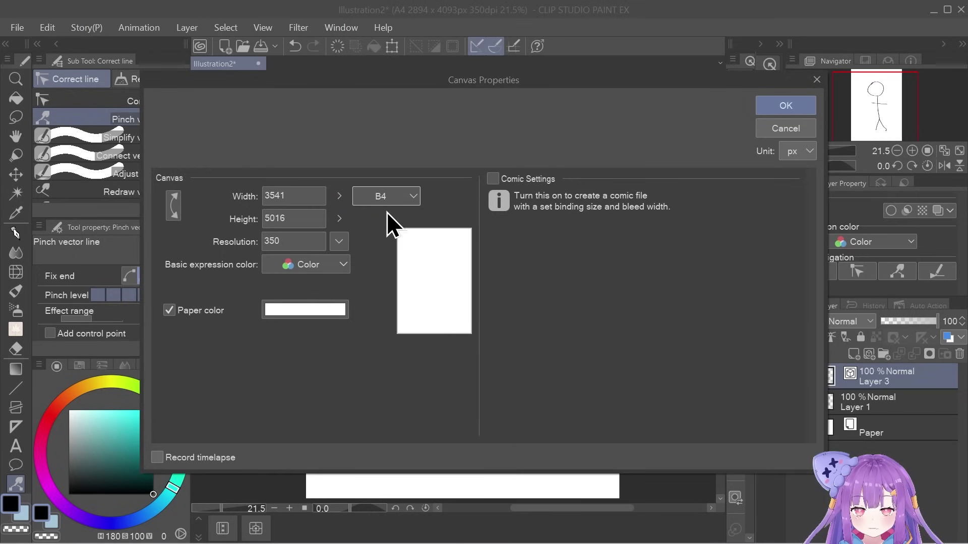
click(783, 101)
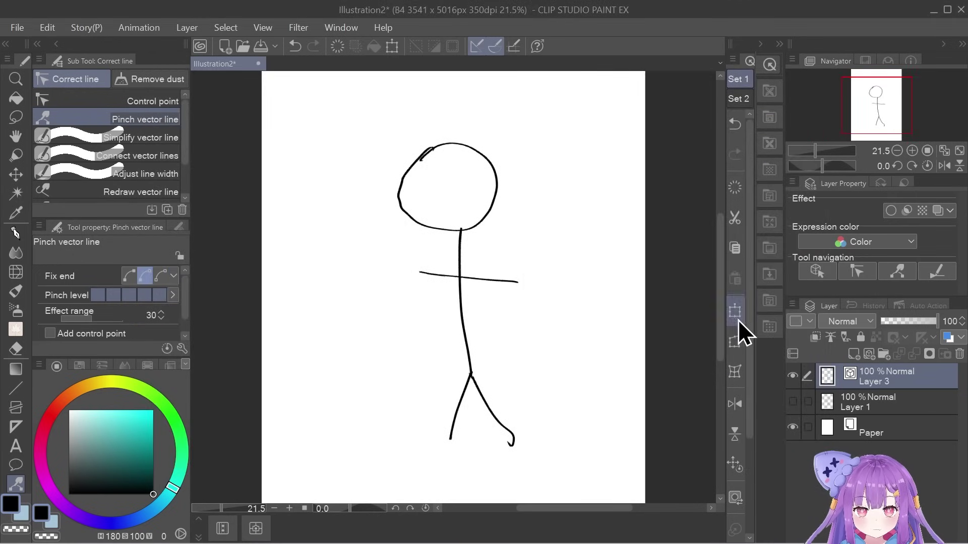
Scale up the vector stick figure on Layer 3 to nearly the full canvas height and inspect its line edges
click(735, 313)
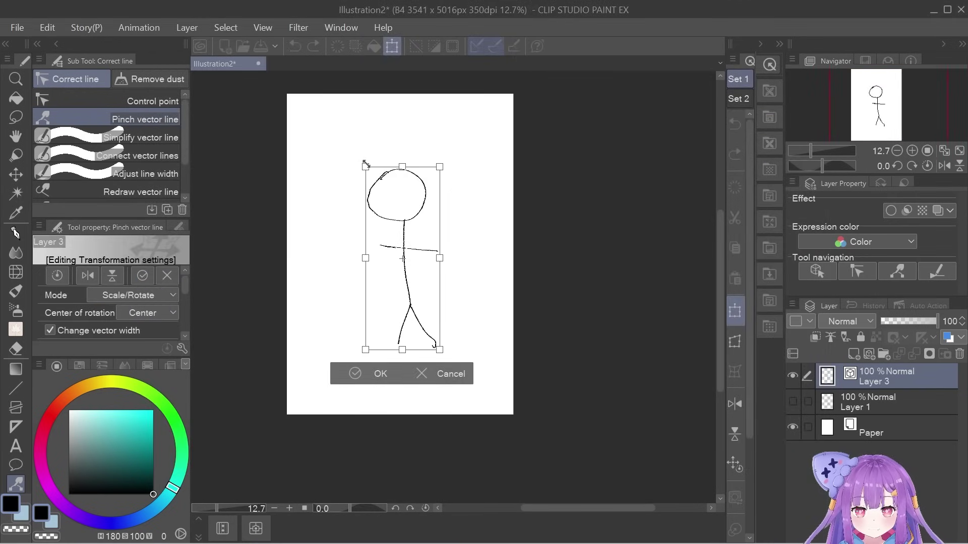
drag(365, 165, 331, 90)
drag(440, 349, 461, 412)
click(348, 437)
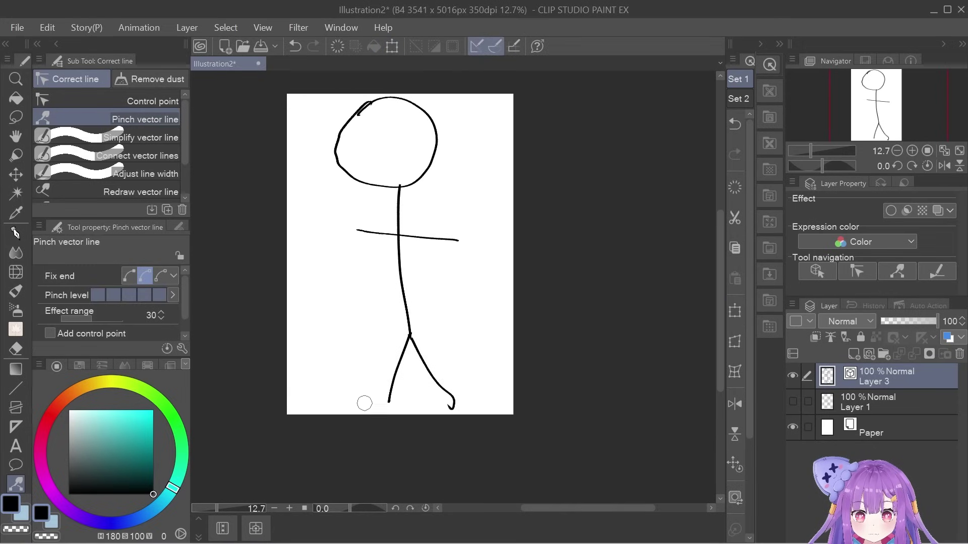
scroll(361, 402, up, 6)
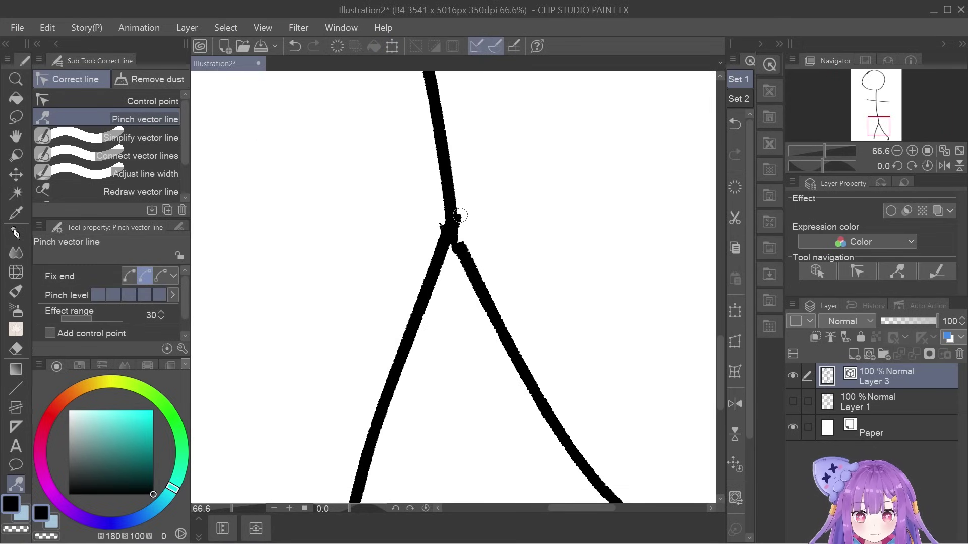
scroll(461, 215, down, 6)
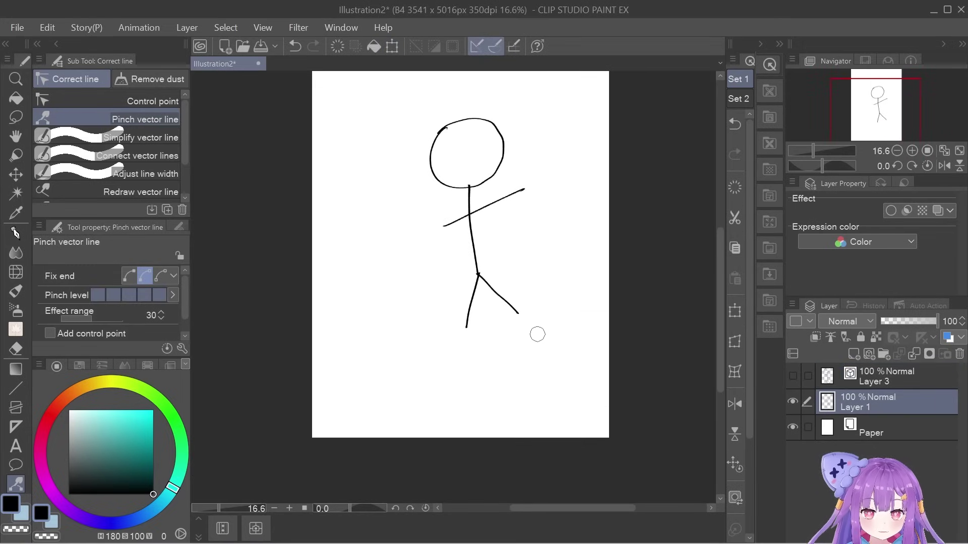
Scale up the raster stick figure on Layer 1 to fill most of the canvas
scroll(538, 335, down, 1)
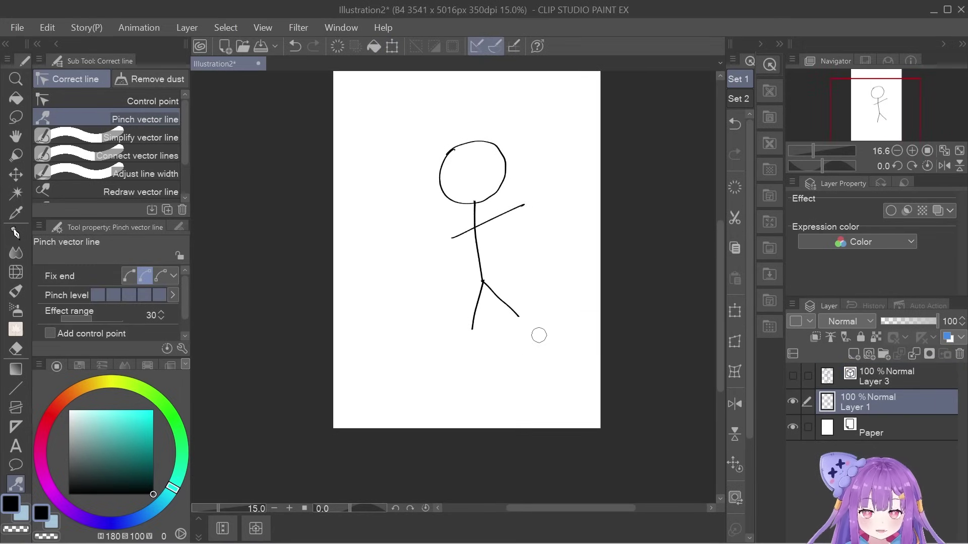
click(734, 311)
drag(438, 141, 411, 81)
drag(409, 328, 366, 430)
drag(529, 251, 570, 248)
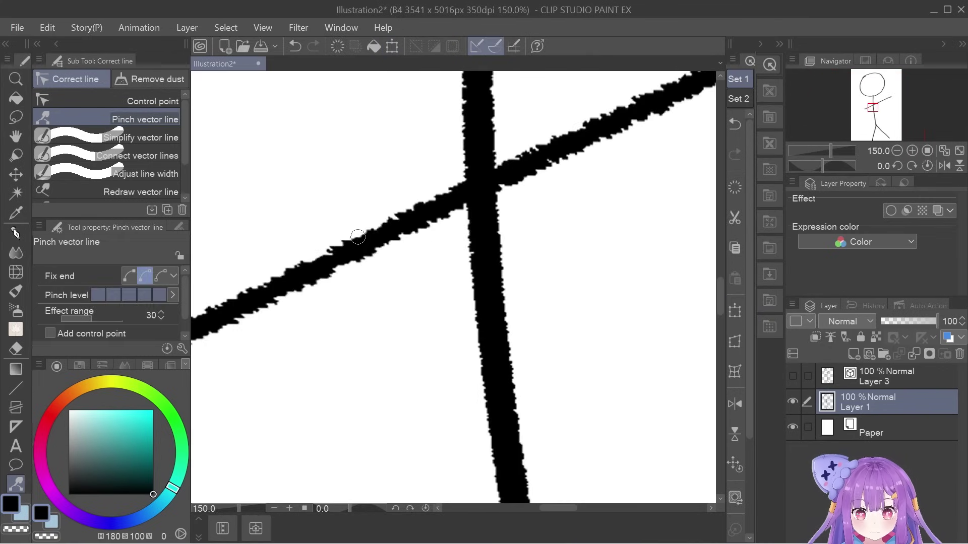
Compare the line edges of the enlarged raster and vector stick figures at high magnification
scroll(439, 181, up, 4)
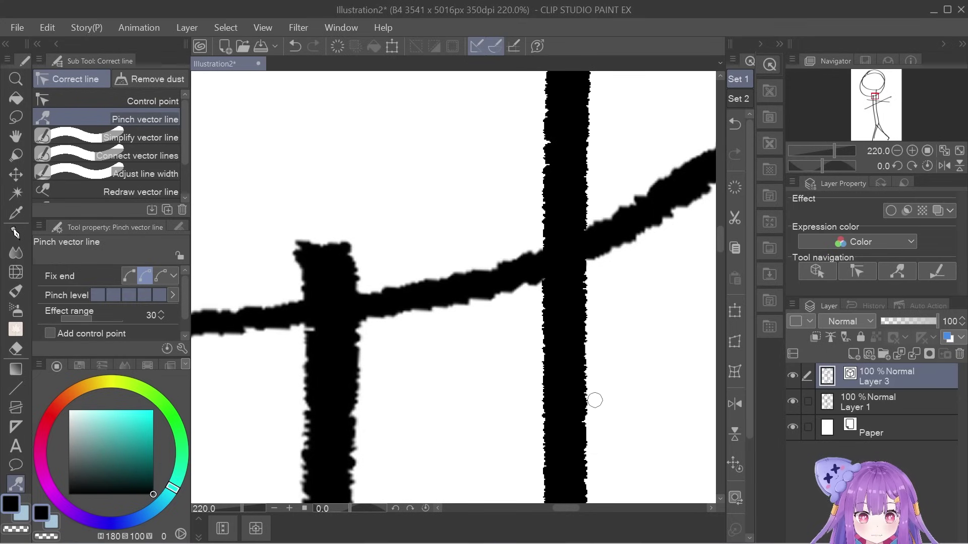
scroll(590, 400, up, 5)
scroll(538, 298, up, 6)
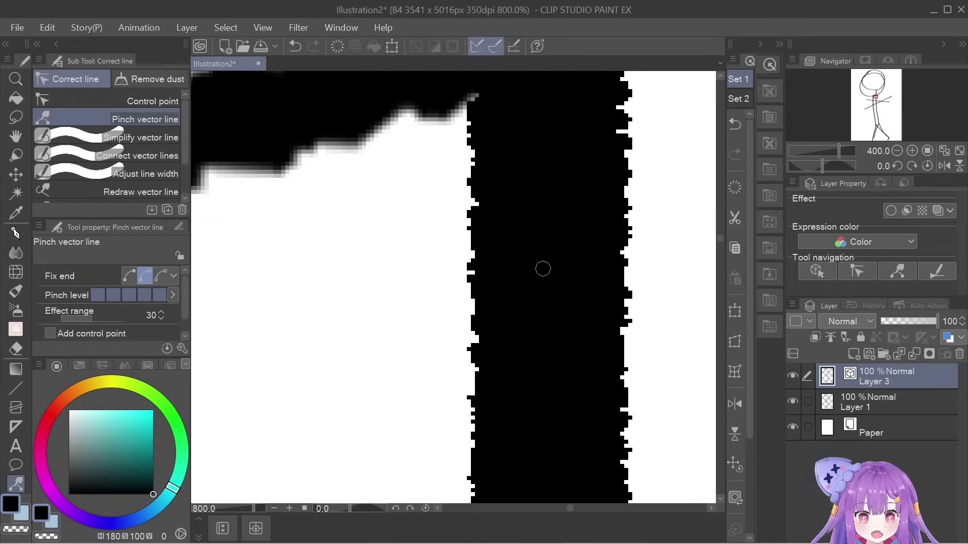
scroll(460, 288, up, 4)
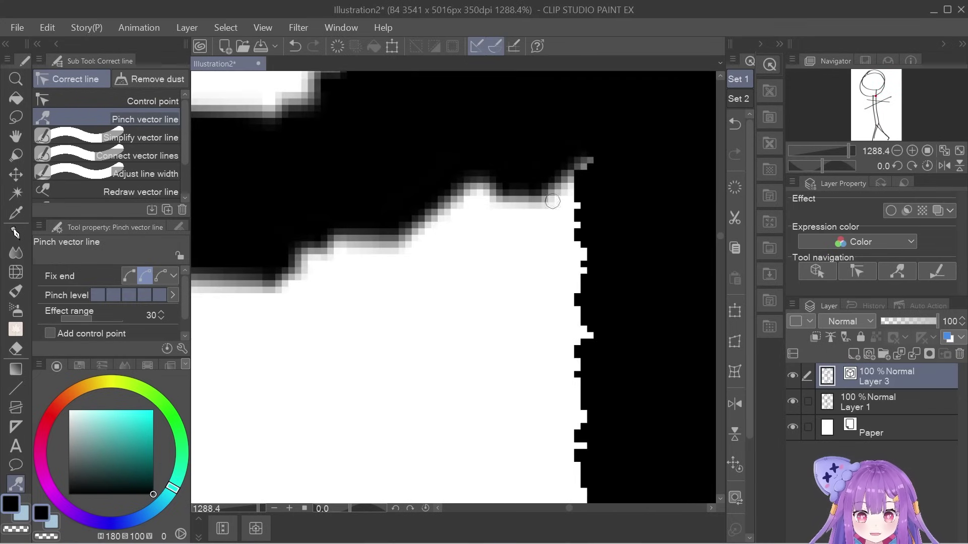
scroll(391, 346, down, 7)
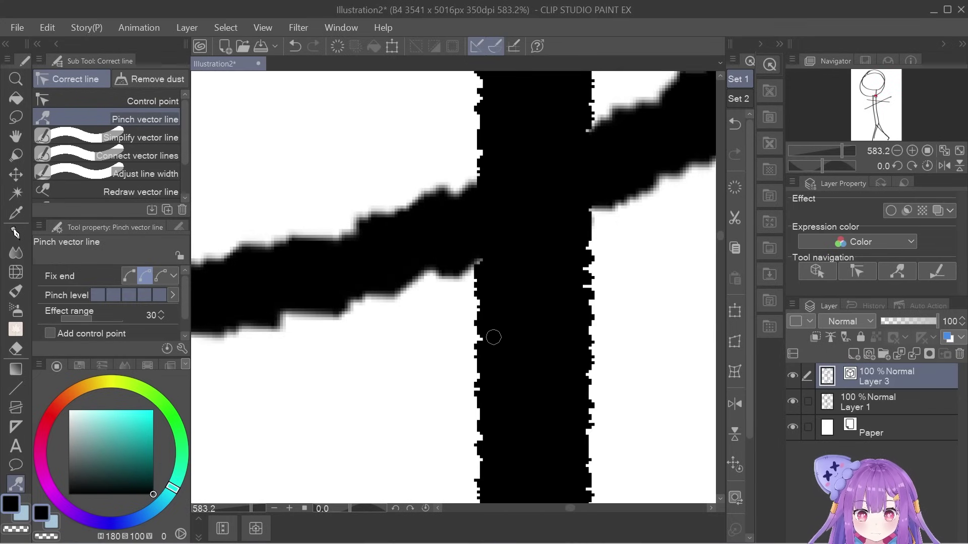
scroll(507, 333, down, 10)
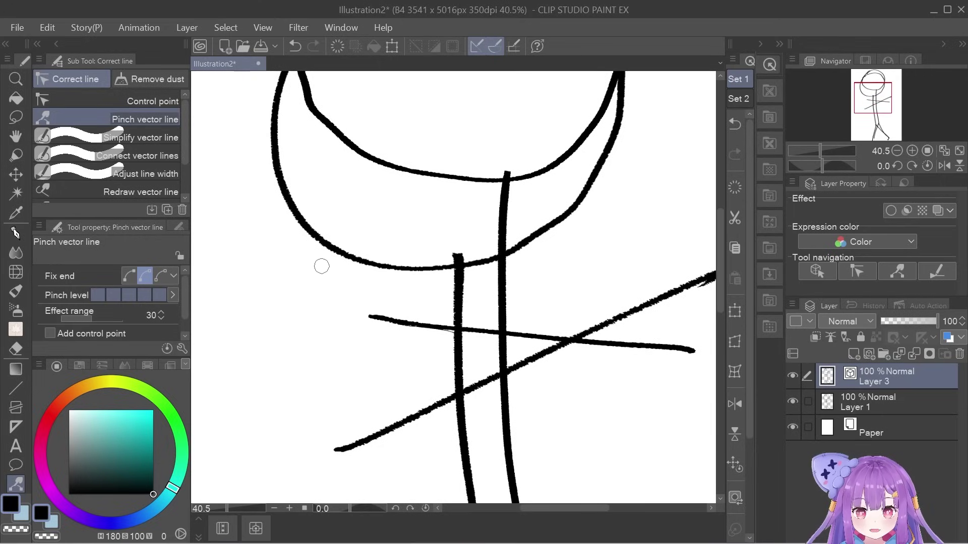
scroll(350, 160, down, 4)
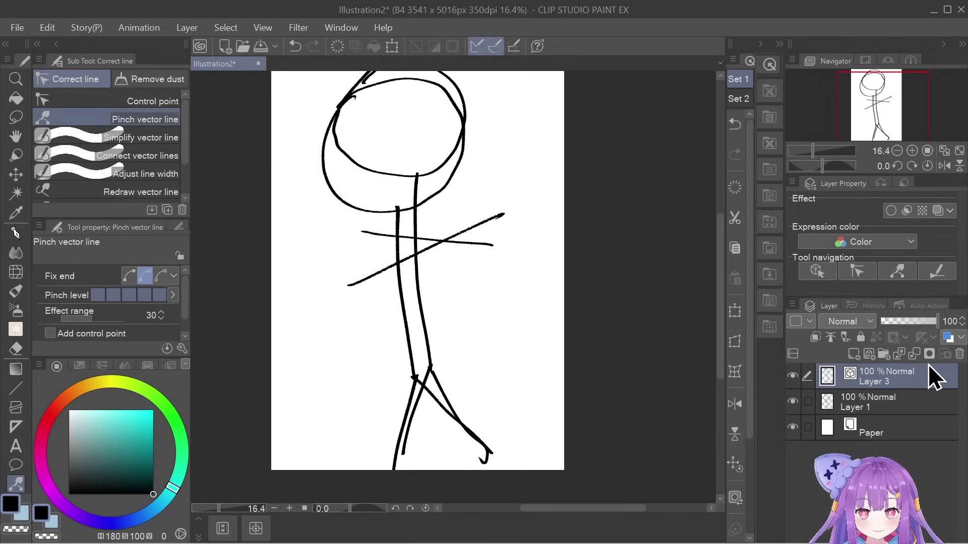
Delete Layer 3 and Layer 1, and add a new raster layer above the paper
click(959, 354)
click(959, 354)
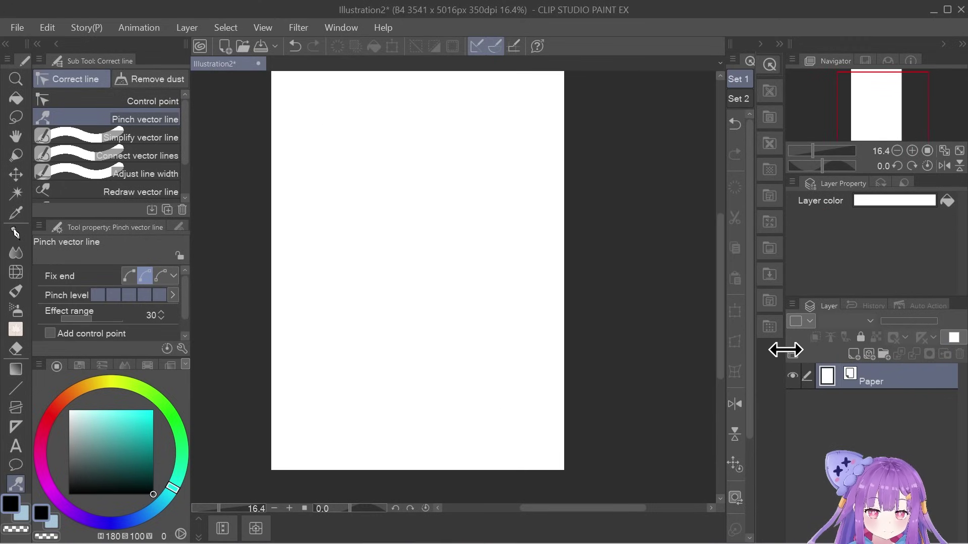
click(852, 355)
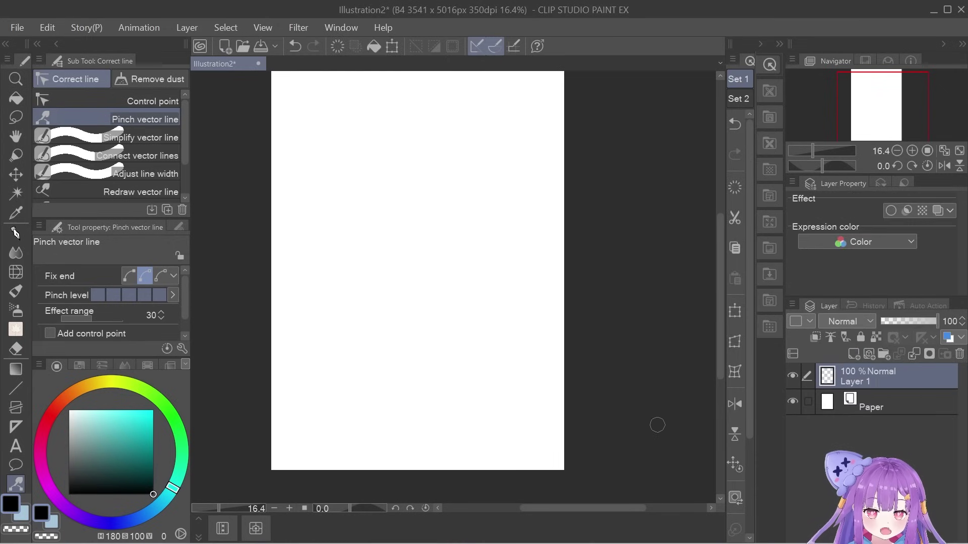
Sketch a bust with head, ears, neck, shoulders and a curved lower edge on Layer 1 using the pen at size 59
scroll(682, 351, down, 3)
scroll(464, 401, up, 2)
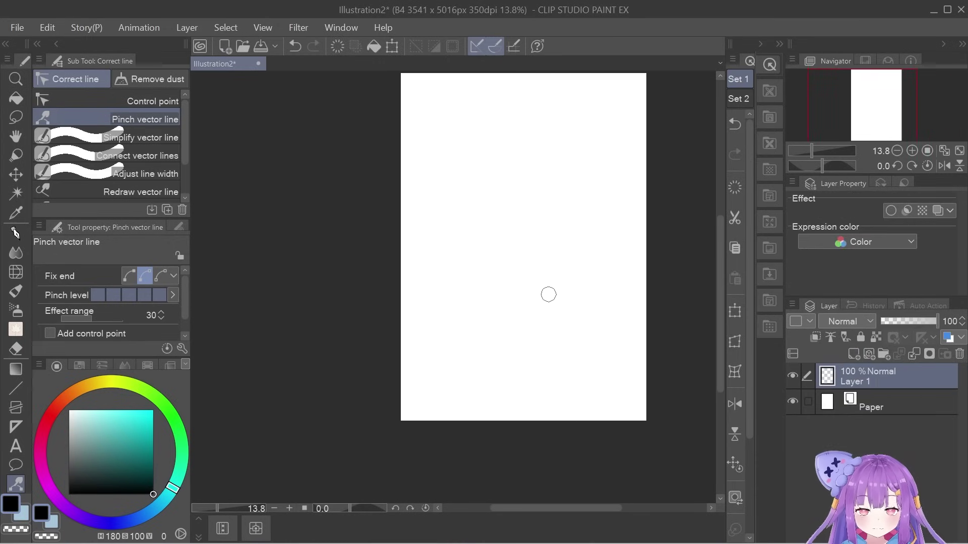
scroll(590, 136, up, 2)
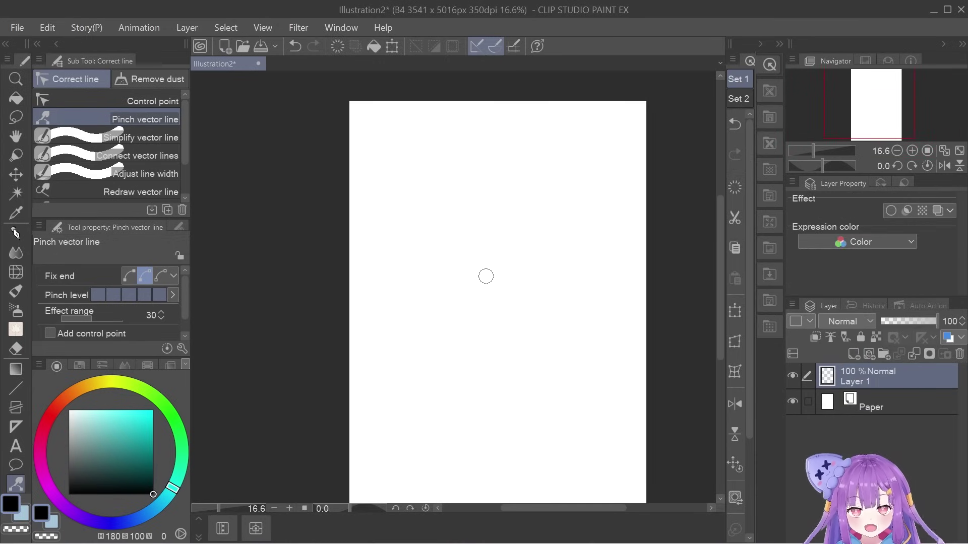
key(p)
drag(459, 189, 461, 234)
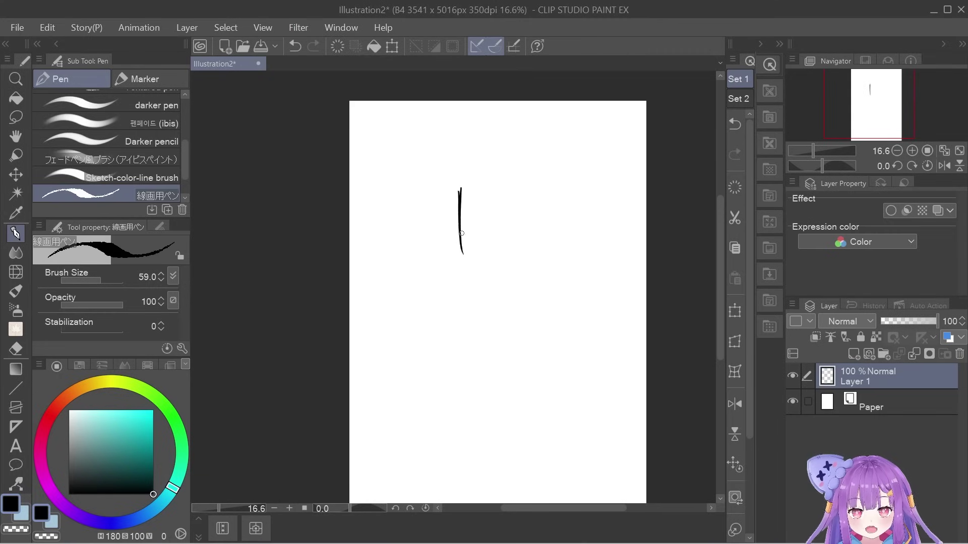
key(ctrl+z)
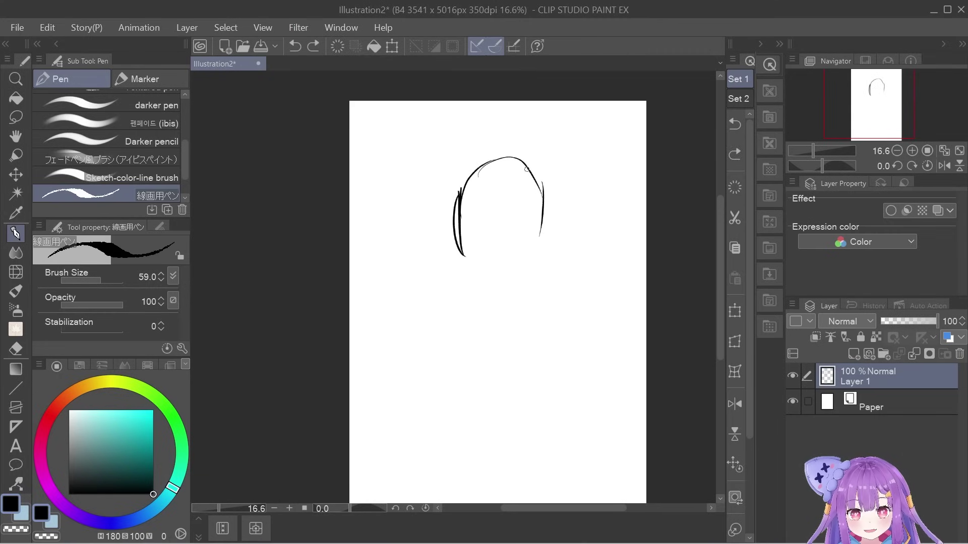
key(ctrl+z)
key(ctrl+z)
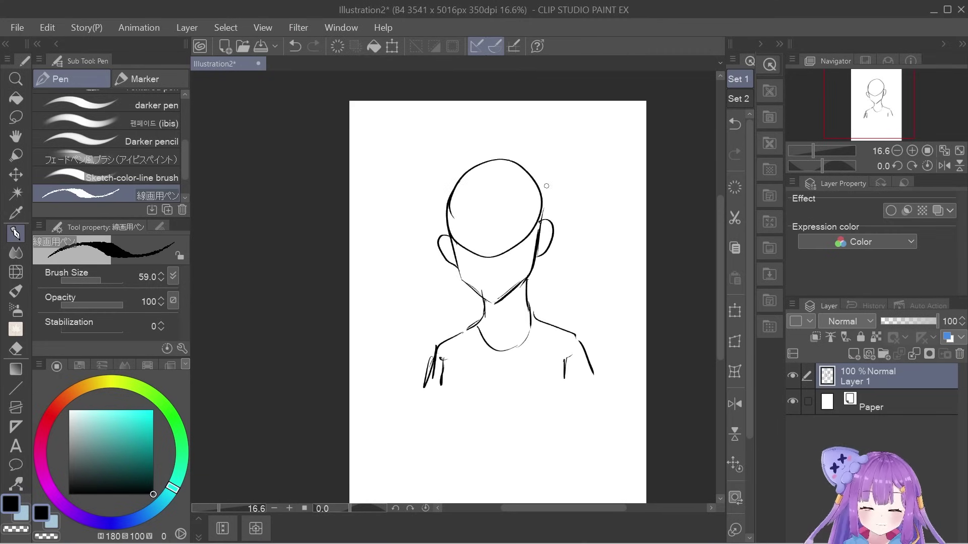
drag(421, 394, 528, 433)
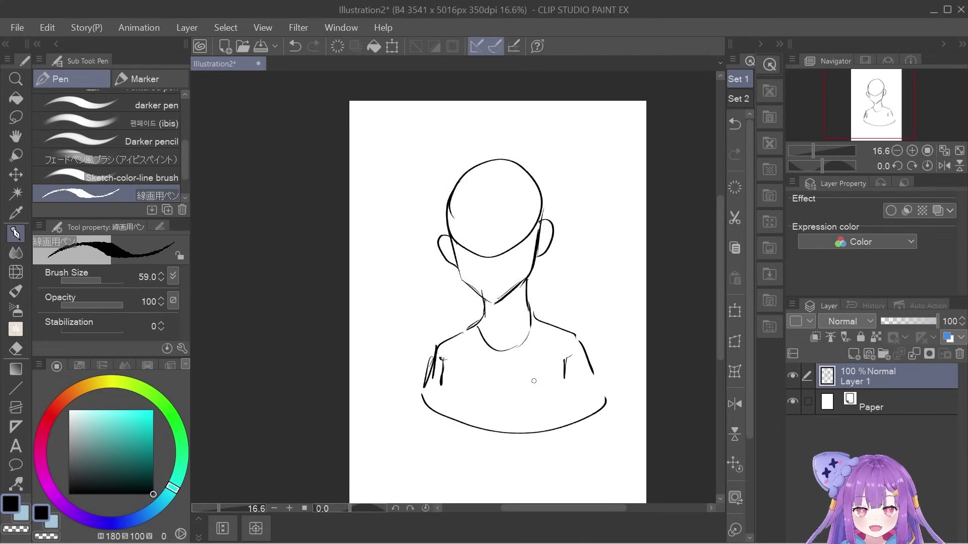
key(ctrl+z)
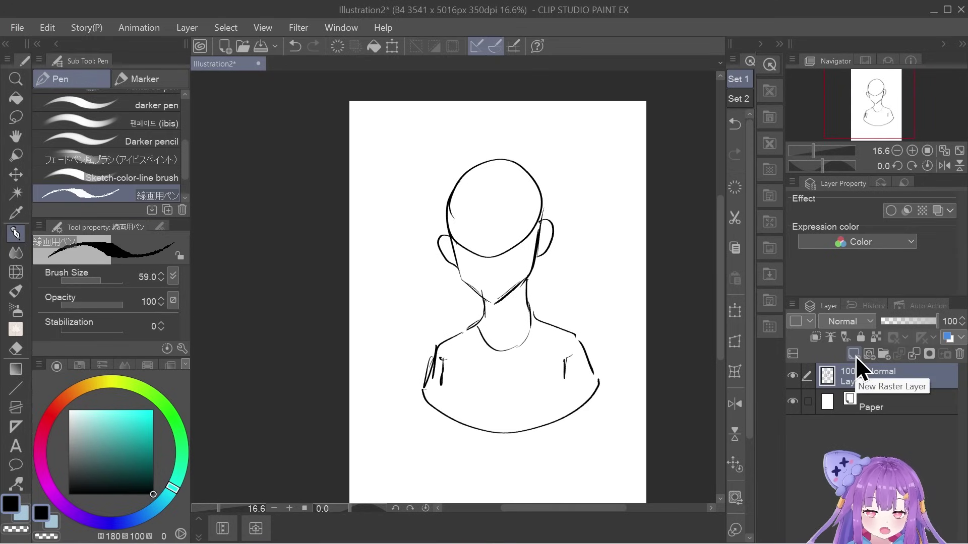
Add a new raster layer above the bust sketch and lower Layer 1's opacity to 34%
click(853, 355)
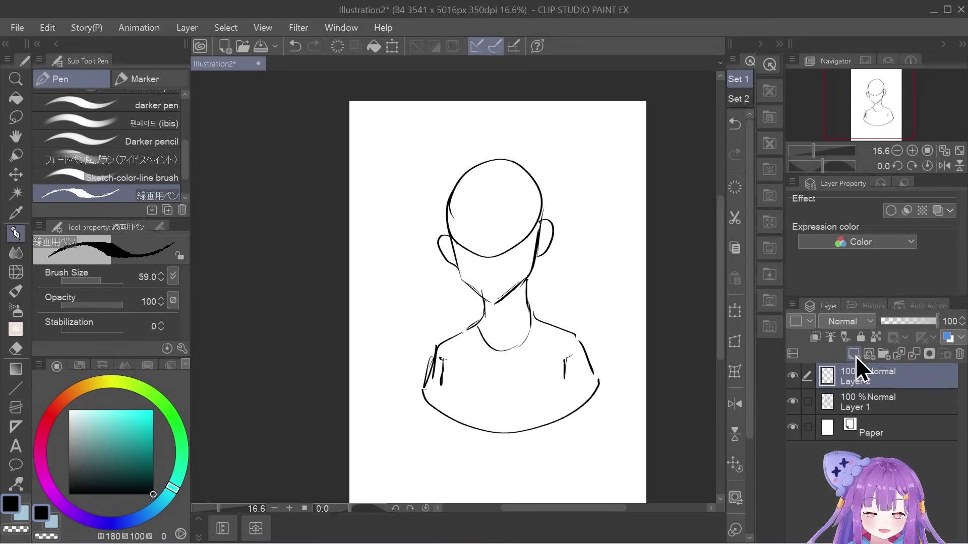
click(857, 404)
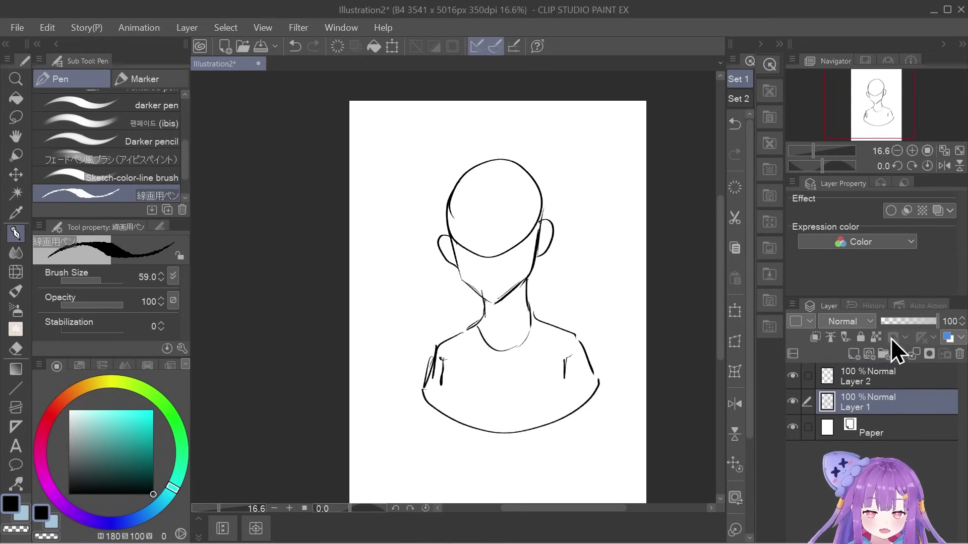
drag(911, 322, 917, 321)
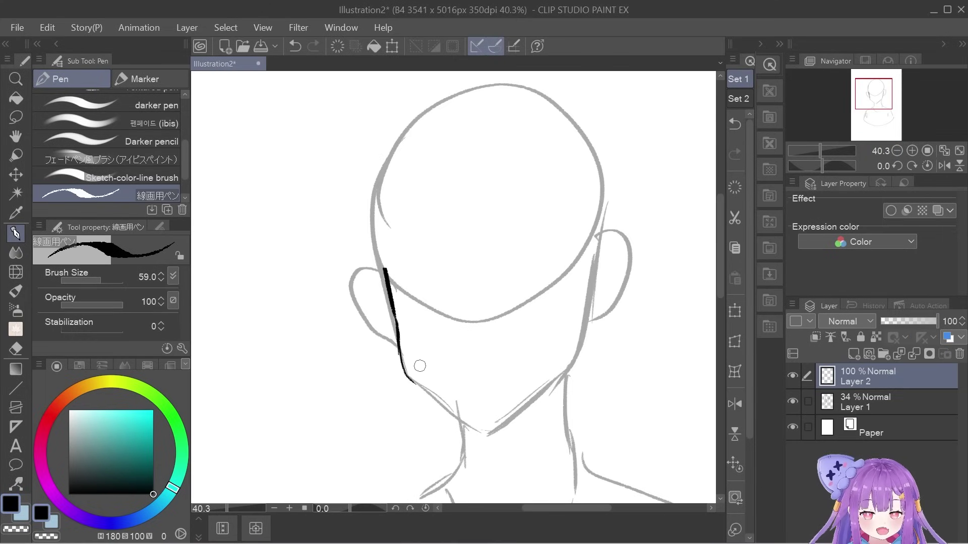
Turn on the layer color effect for Layer 1 and set its color to purple so the sketch shows in purple
scroll(398, 263, down, 4)
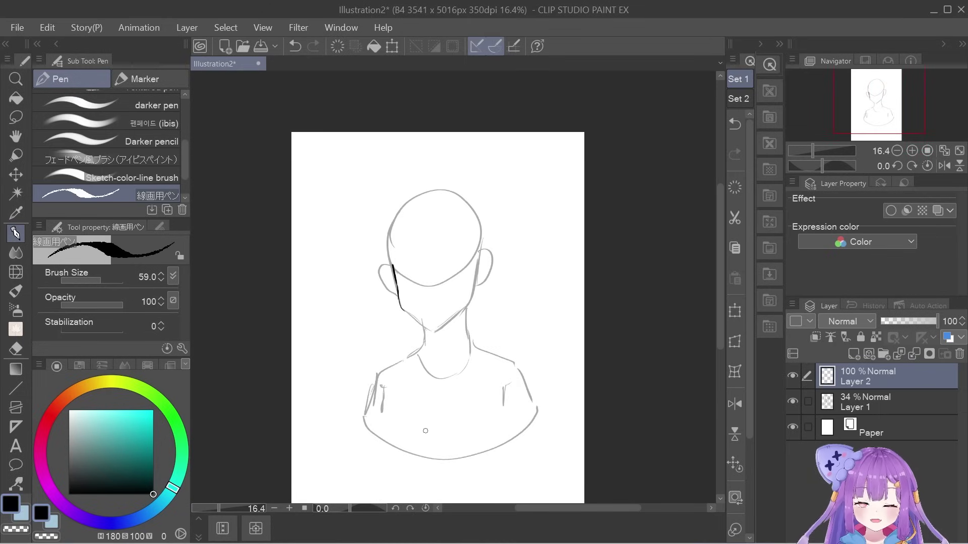
scroll(386, 483, up, 1)
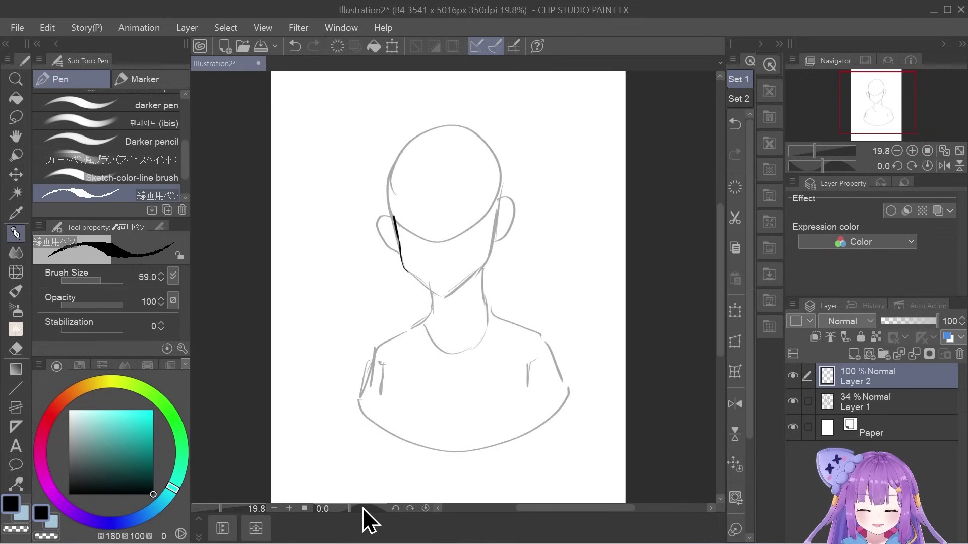
click(872, 406)
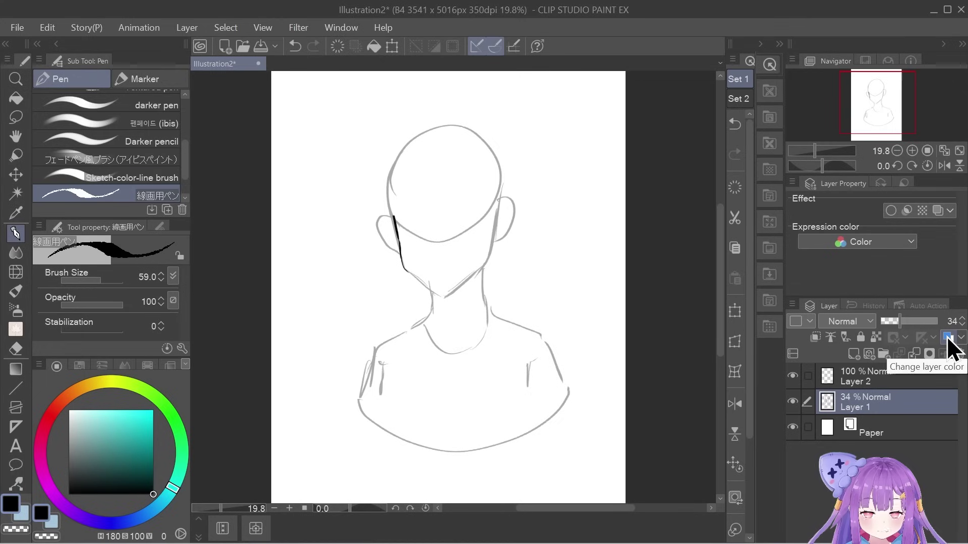
click(877, 305)
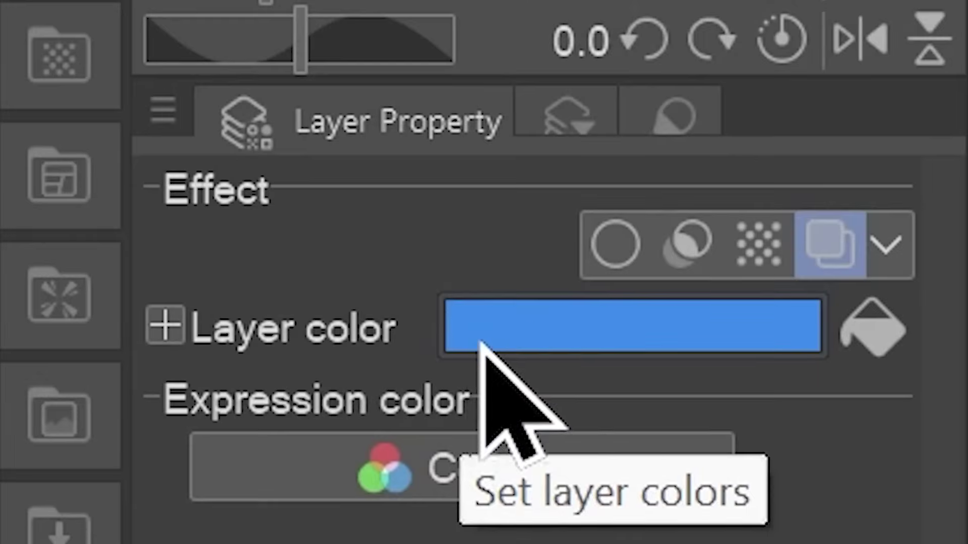
click(536, 339)
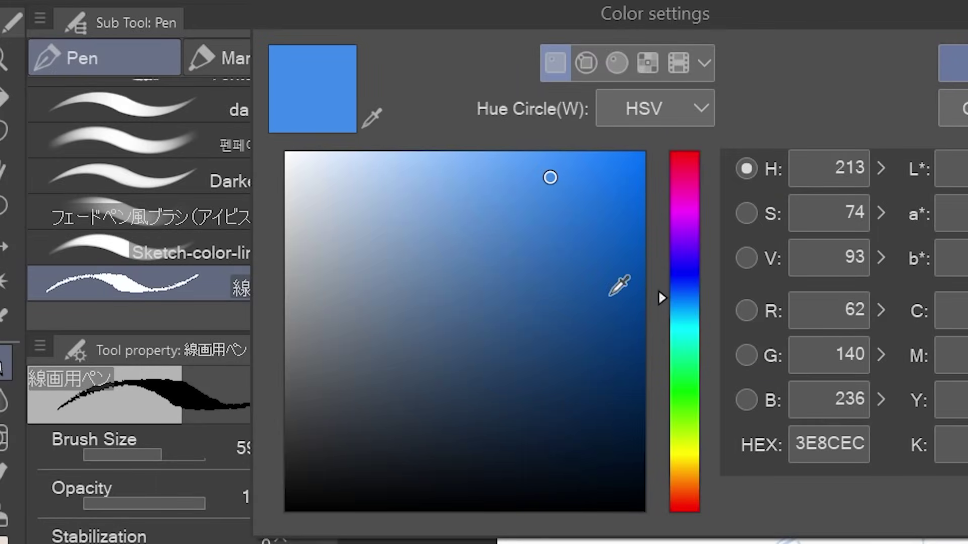
click(685, 226)
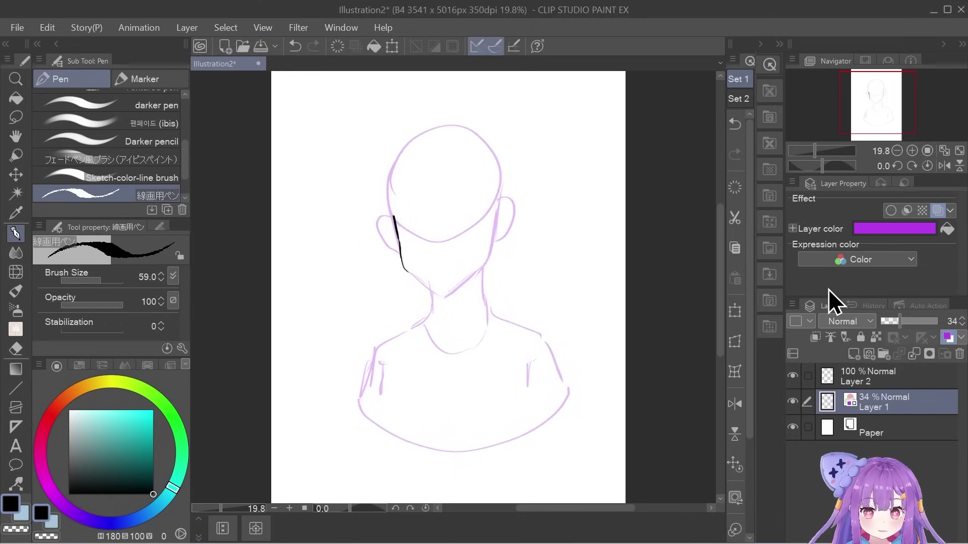
Put Layer 2 into a new folder and Layer 1 into a second new folder beneath it
click(846, 377)
click(881, 354)
drag(893, 410, 908, 380)
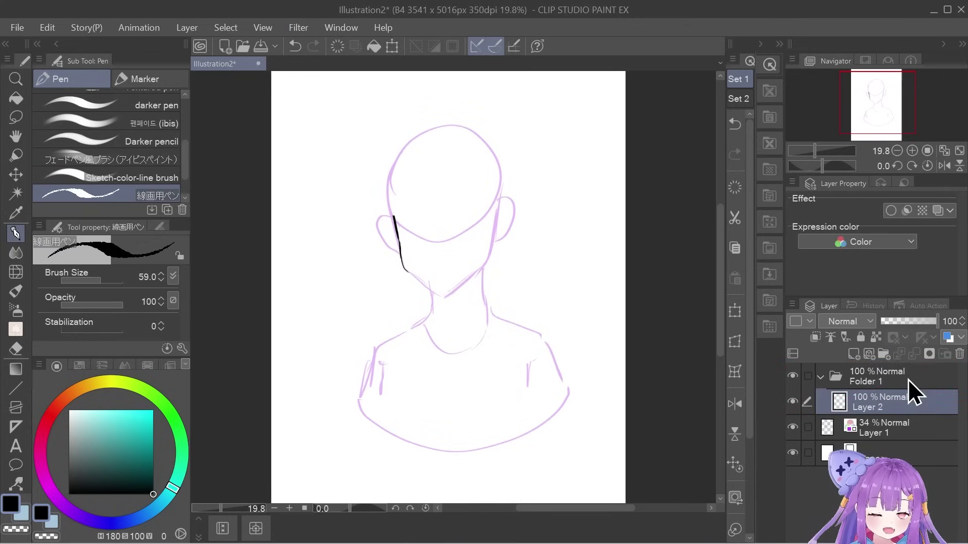
click(880, 359)
drag(883, 421, 868, 446)
click(868, 450)
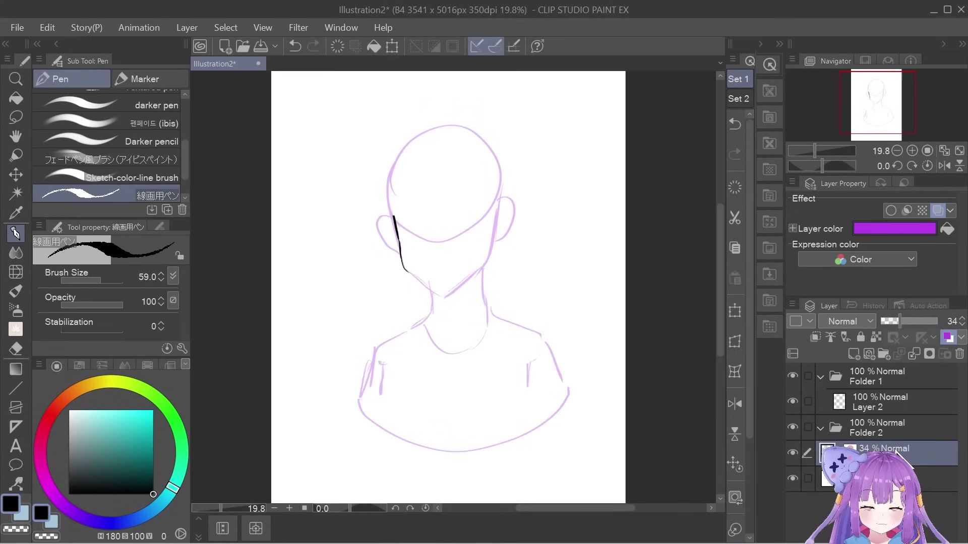
click(895, 436)
click(898, 449)
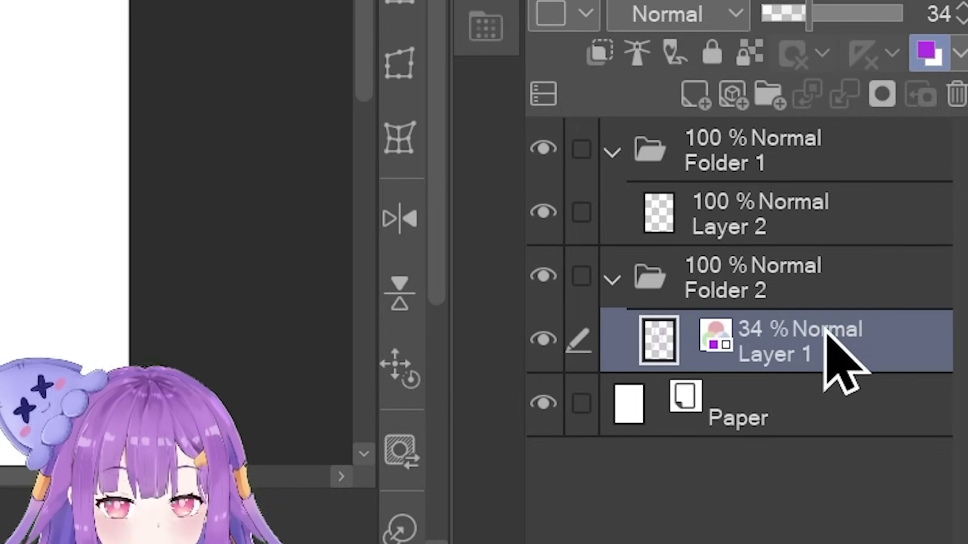
Move Layer 1 and Layer 2 out of their folders, and put each one back inside its own folder
drag(827, 333, 875, 391)
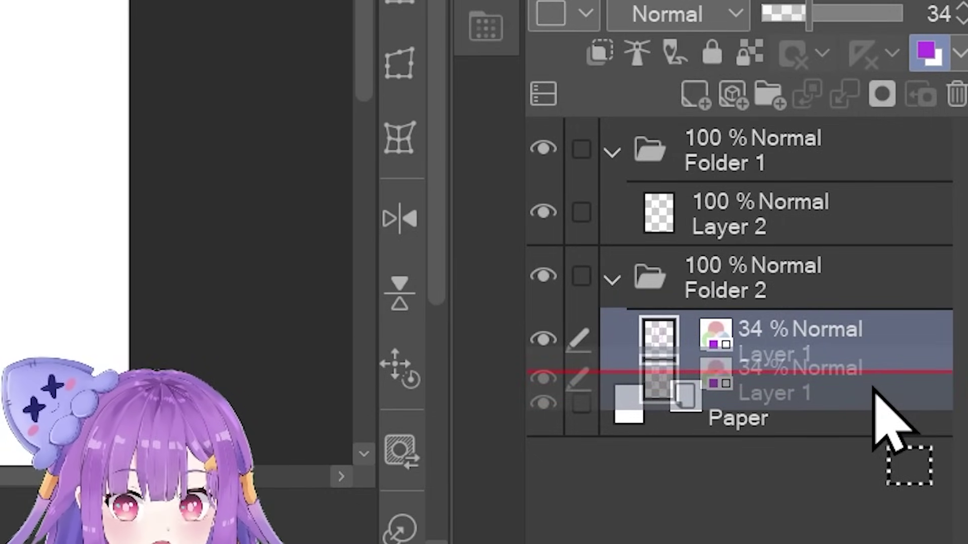
drag(874, 388, 875, 399)
drag(847, 231, 854, 259)
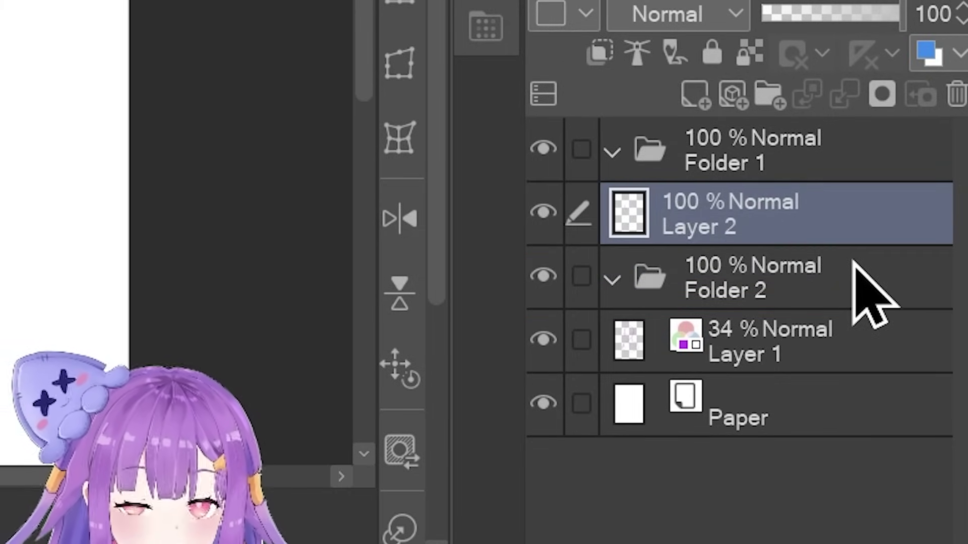
mouse_move(849, 200)
mouse_down()
mouse_move(848, 162)
mouse_move(839, 163)
mouse_move(842, 184)
mouse_up()
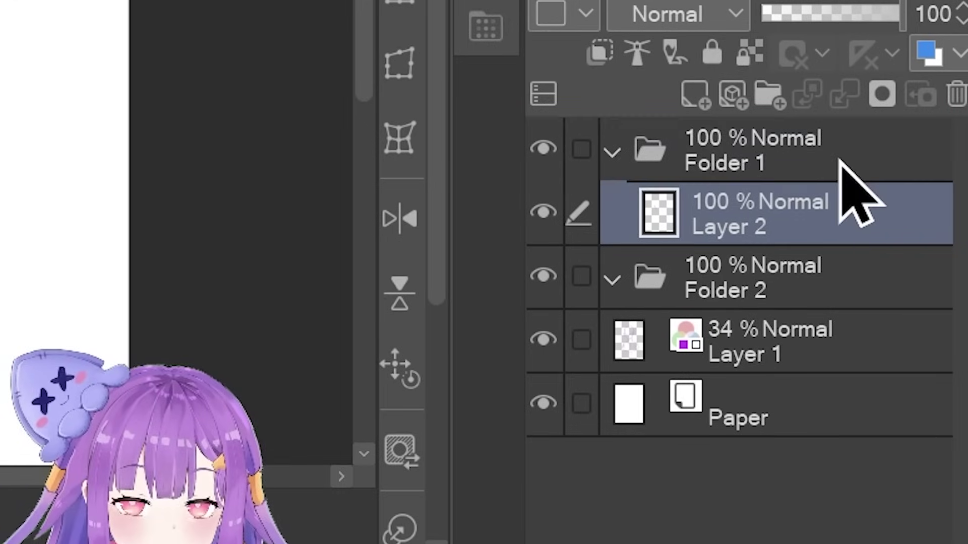
click(877, 348)
drag(871, 333, 880, 258)
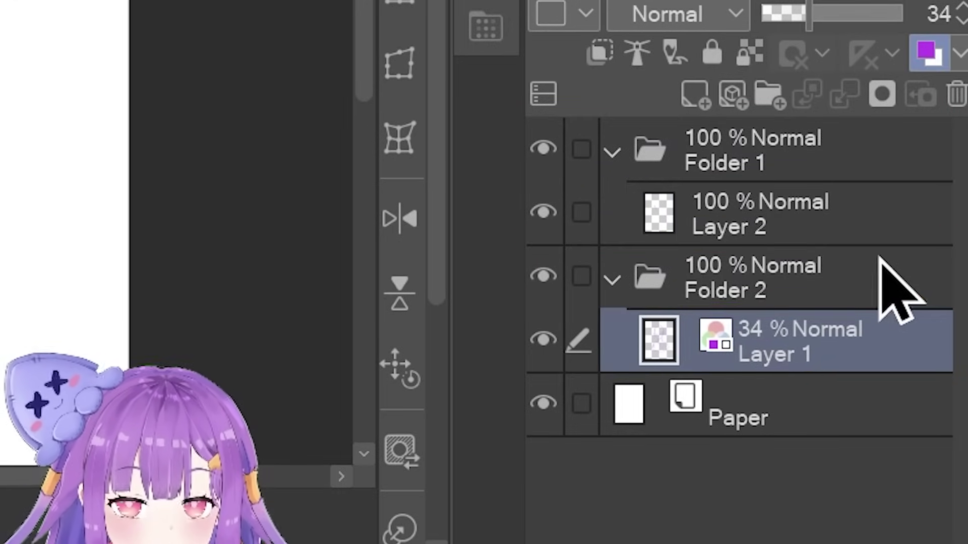
Collapse both folders and rename Folder 1 as "a" and Folder 2 as "b"
click(616, 282)
click(613, 153)
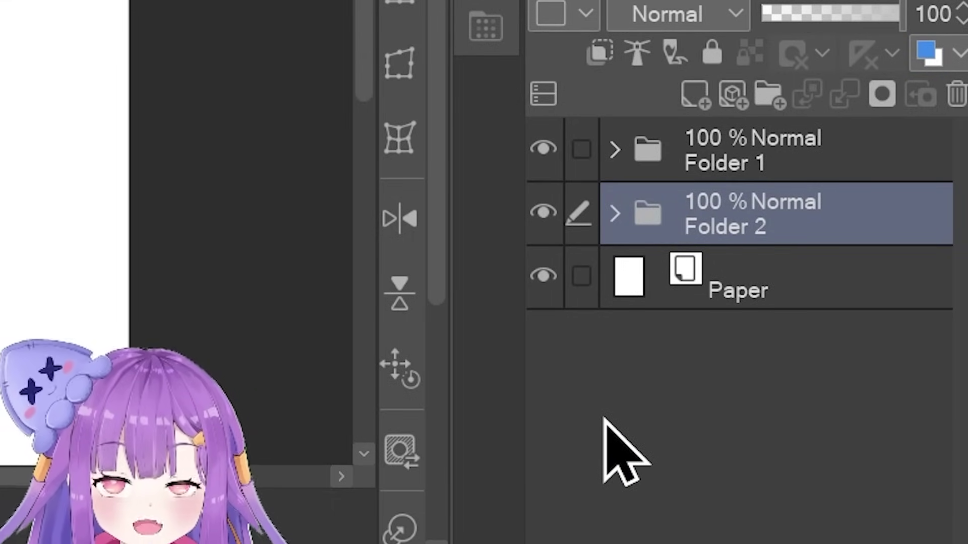
click(718, 172)
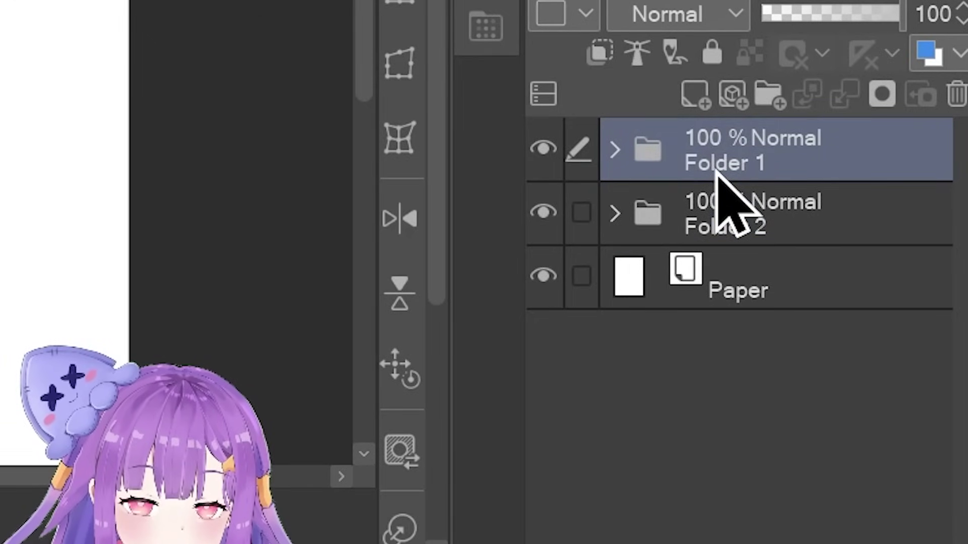
double_click(717, 167)
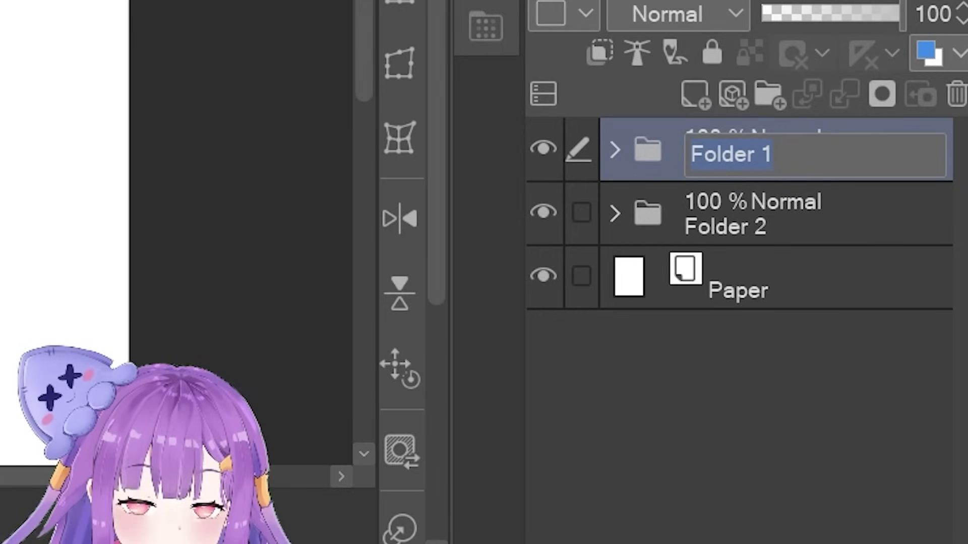
text(a)
key(Return)
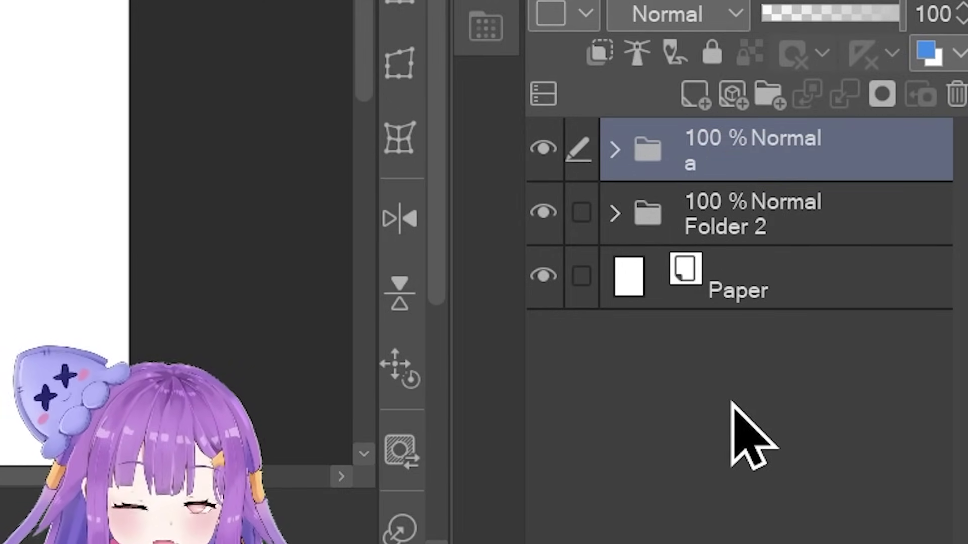
double_click(729, 228)
text(b)
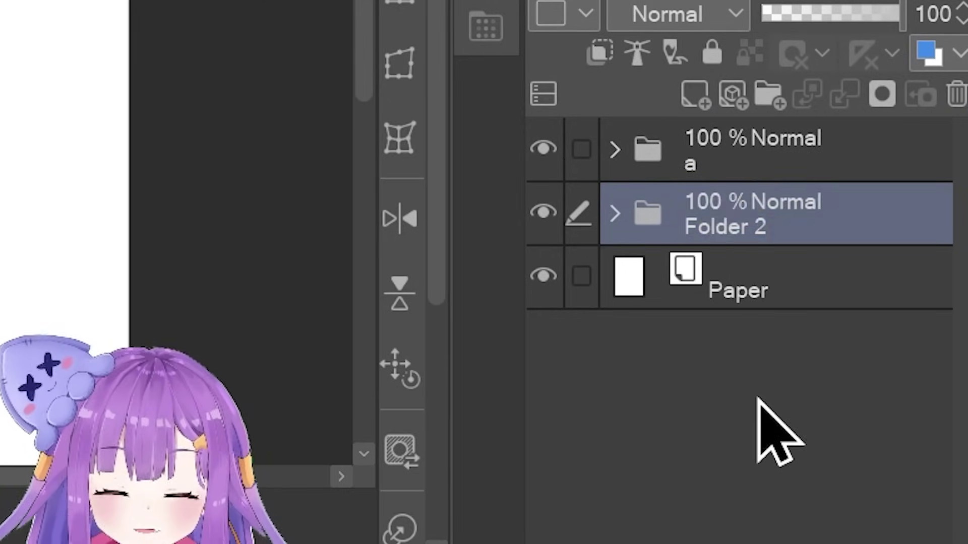
key(Return)
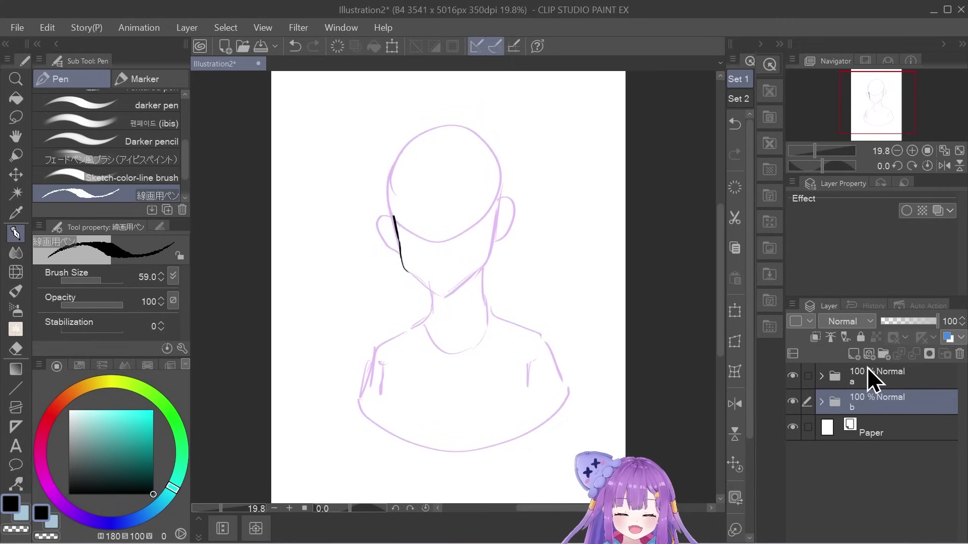
Look through the full list of blending modes available for folder b
click(848, 321)
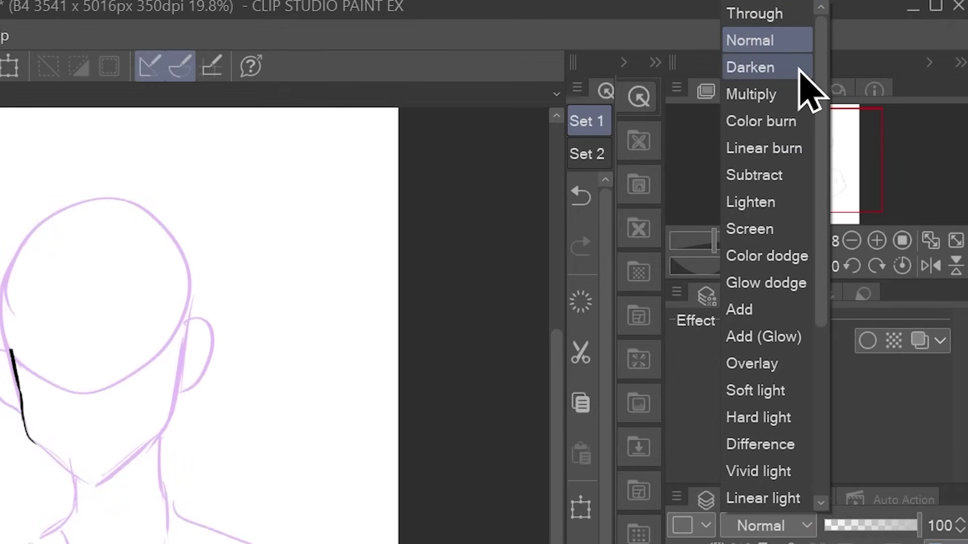
drag(821, 205, 839, 419)
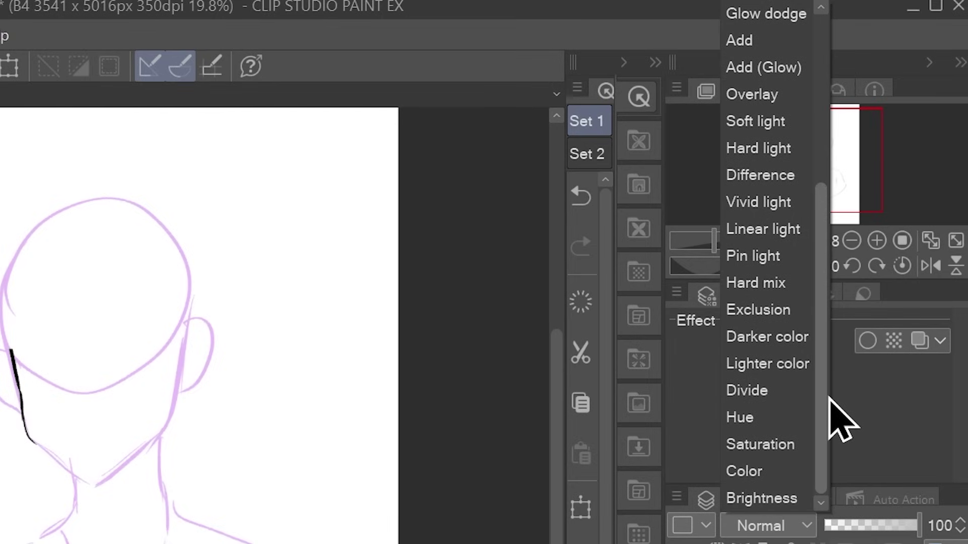
click(696, 523)
Set folder b's palette color to red and folder a's palette color to green
click(696, 523)
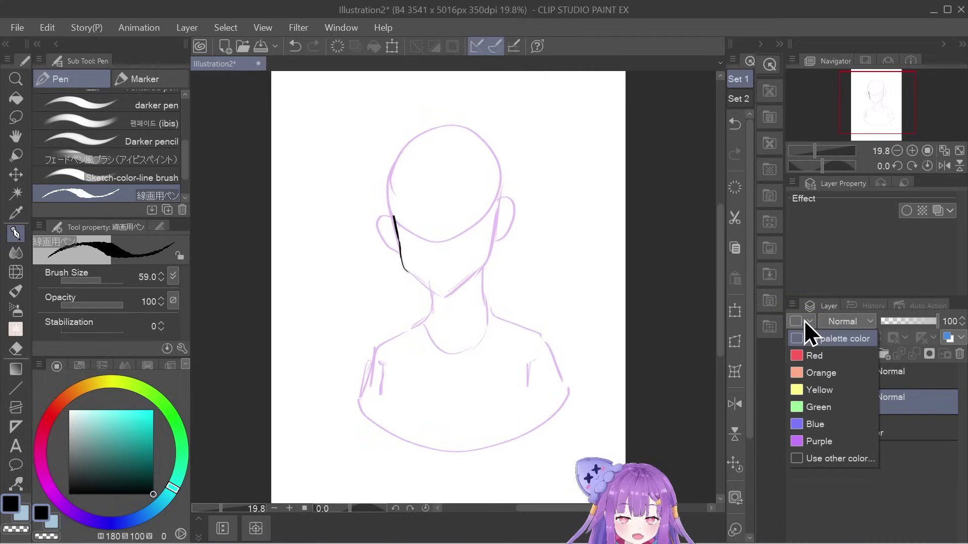
click(804, 320)
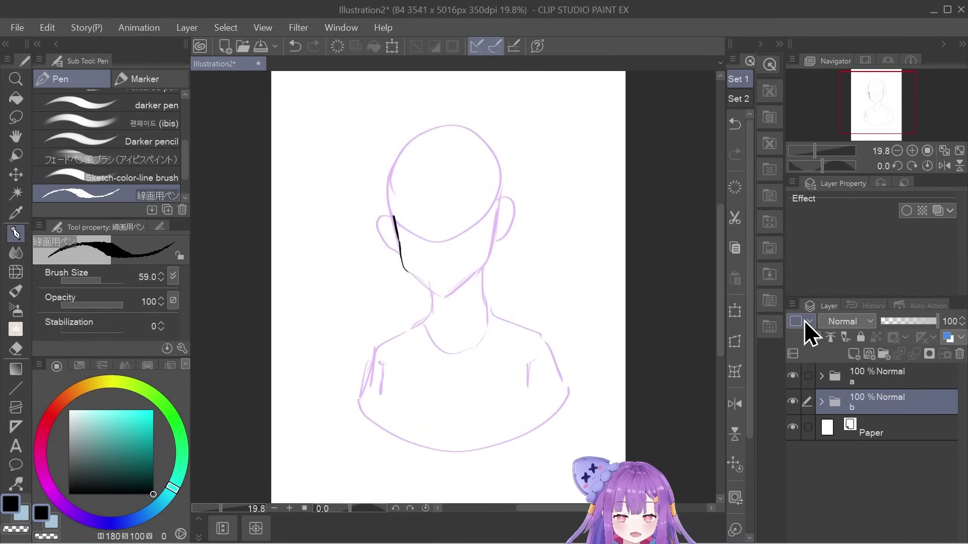
click(804, 320)
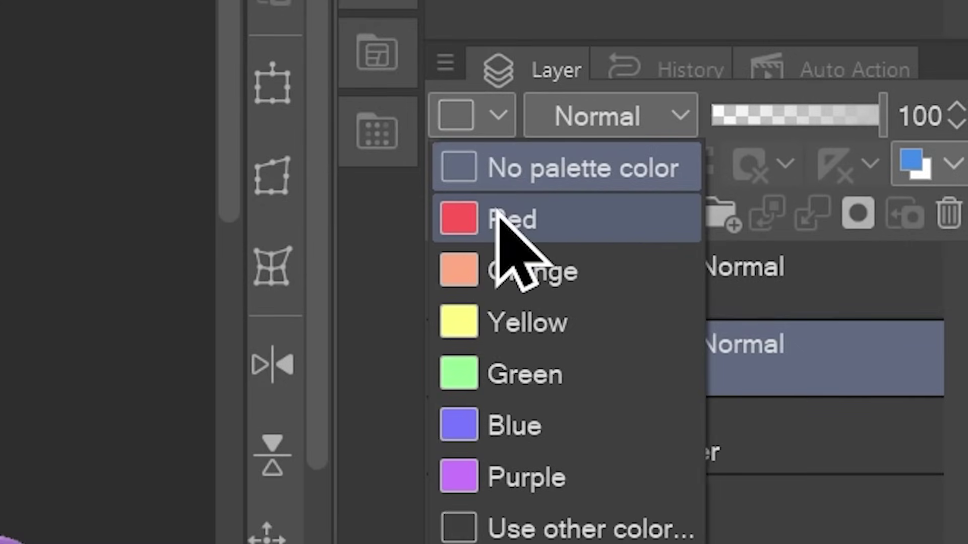
click(497, 214)
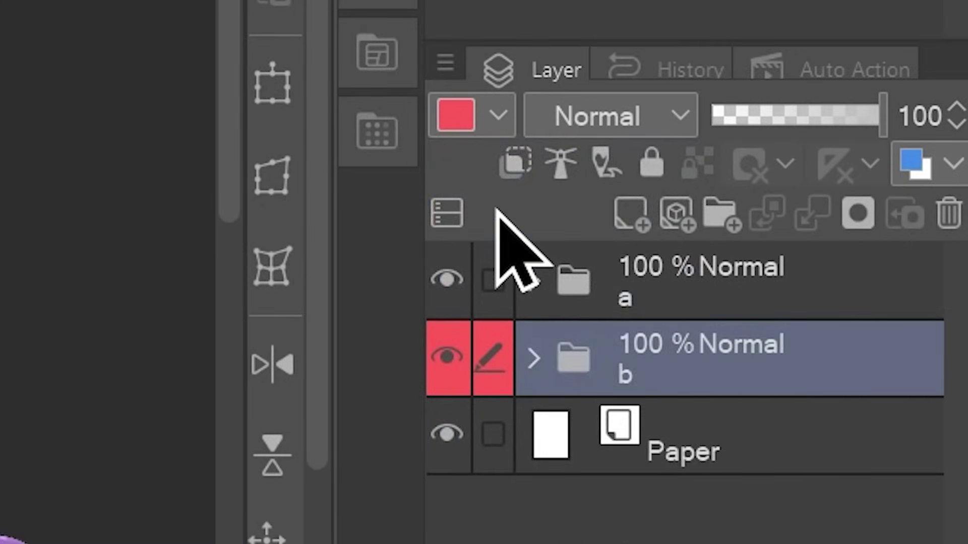
click(681, 303)
click(466, 137)
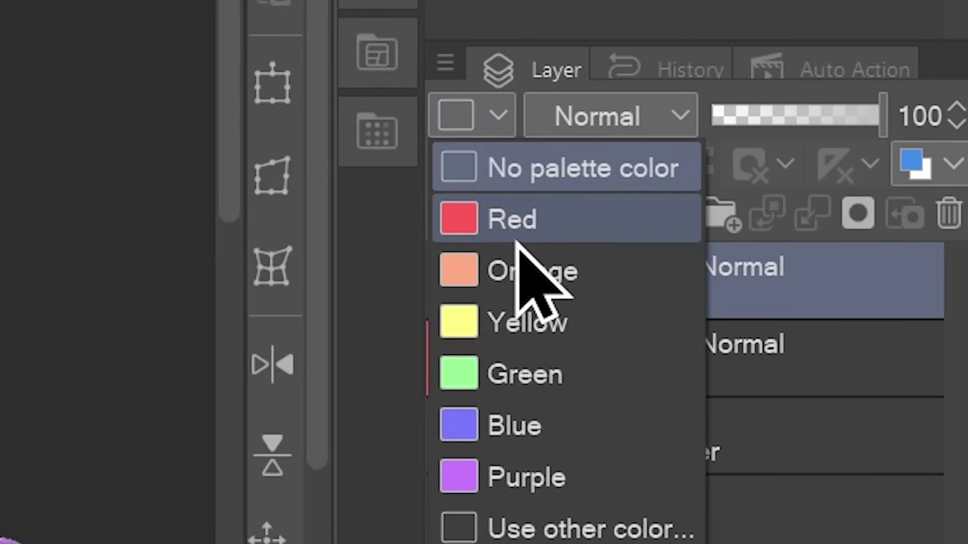
click(542, 378)
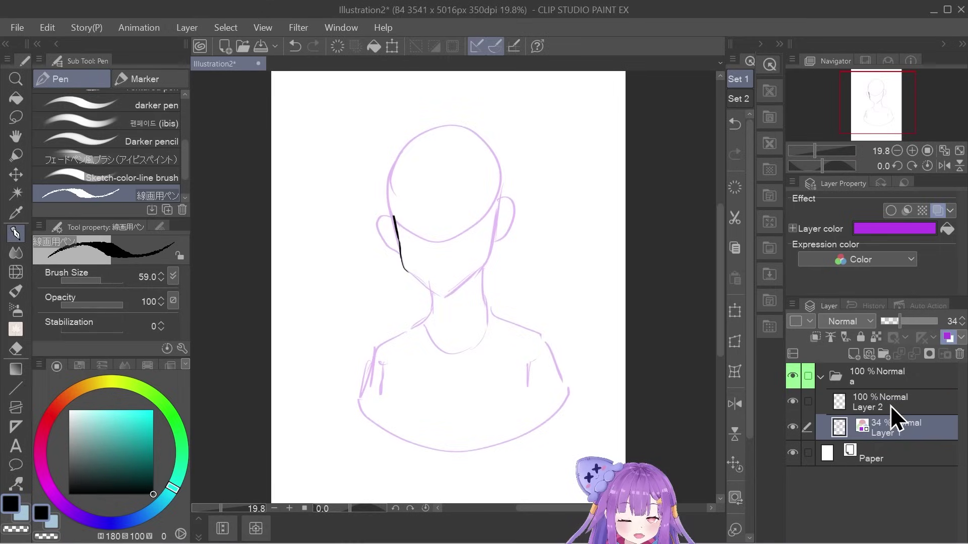
Merge Layer 2's line art into Layer 1 below it and toggle the merged layer's visibility
click(880, 402)
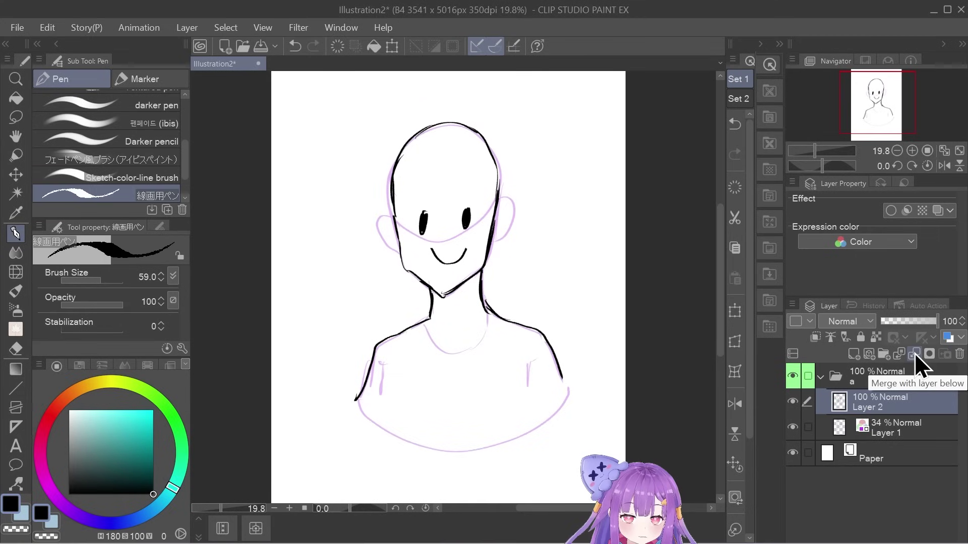
click(915, 352)
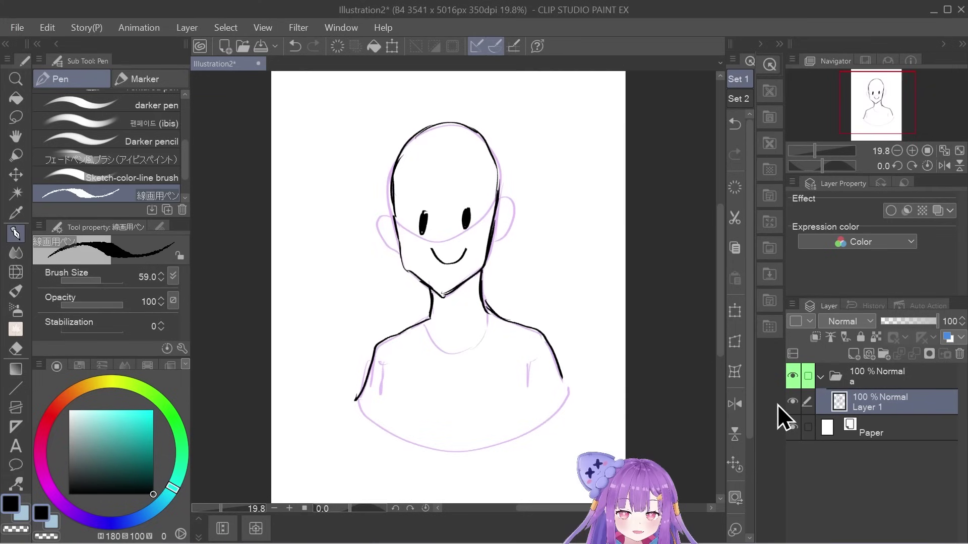
click(790, 401)
click(791, 401)
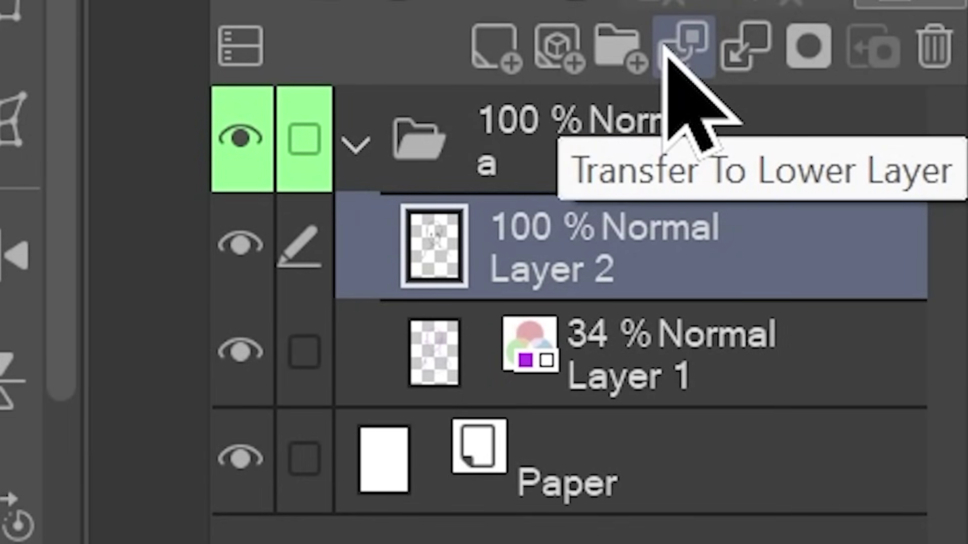
Move Layer 1 above Layer 2 and transfer its sketch down to Layer 2, checking both by toggling their visibility
drag(718, 383, 713, 248)
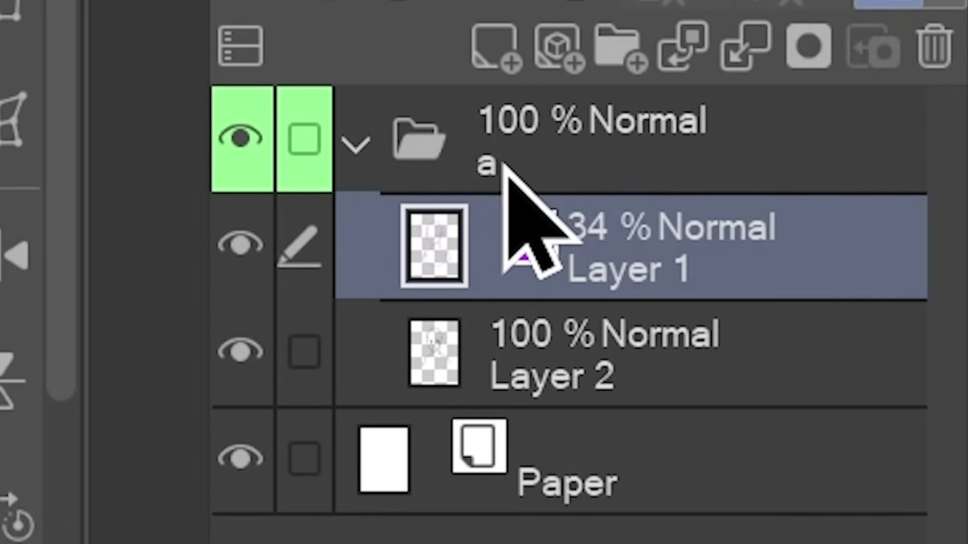
click(681, 51)
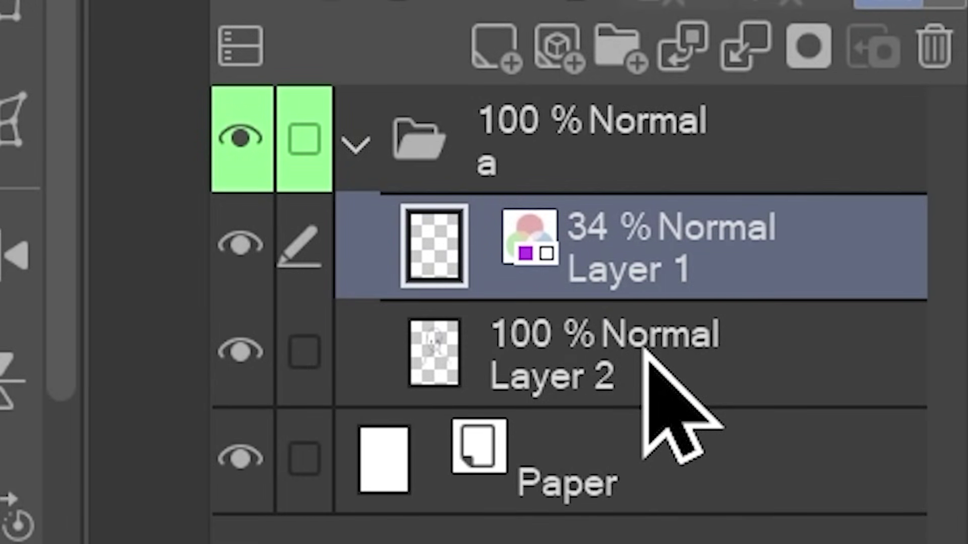
click(241, 247)
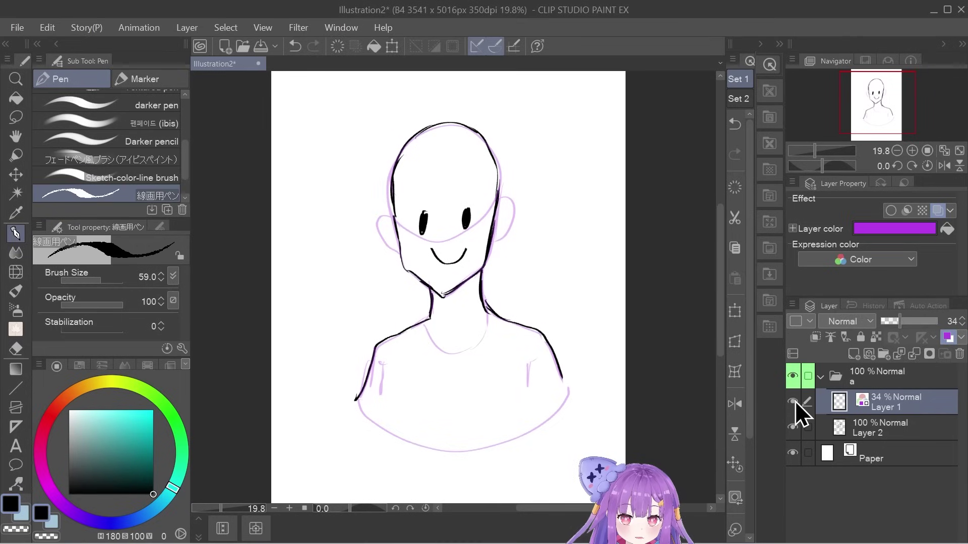
click(794, 427)
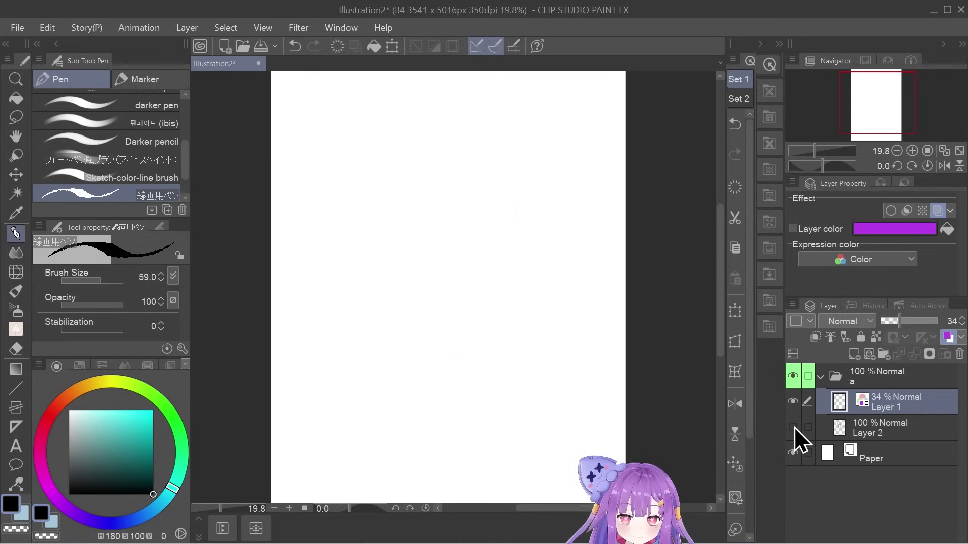
click(793, 427)
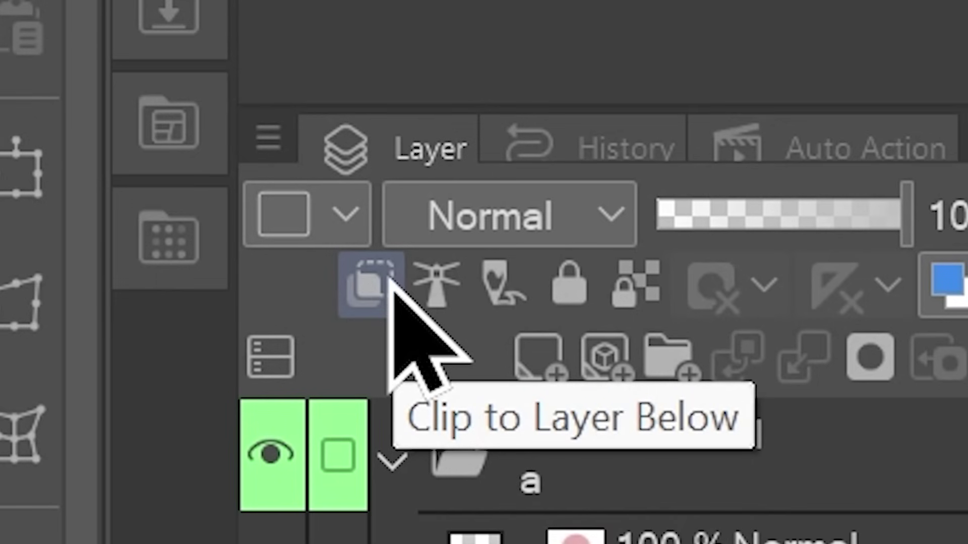
Add a new raster layer directly above Layer 1 and clip it to the layer below
click(881, 421)
click(895, 409)
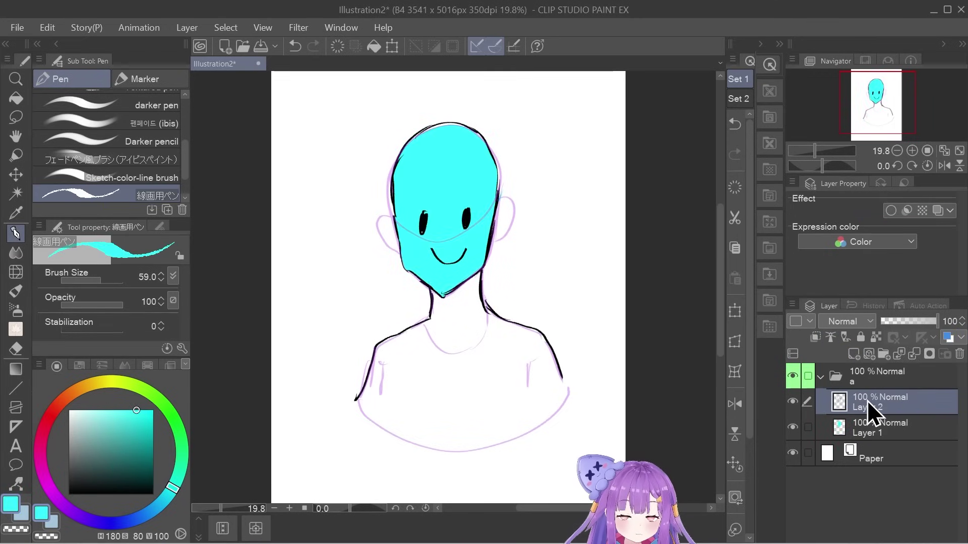
click(841, 428)
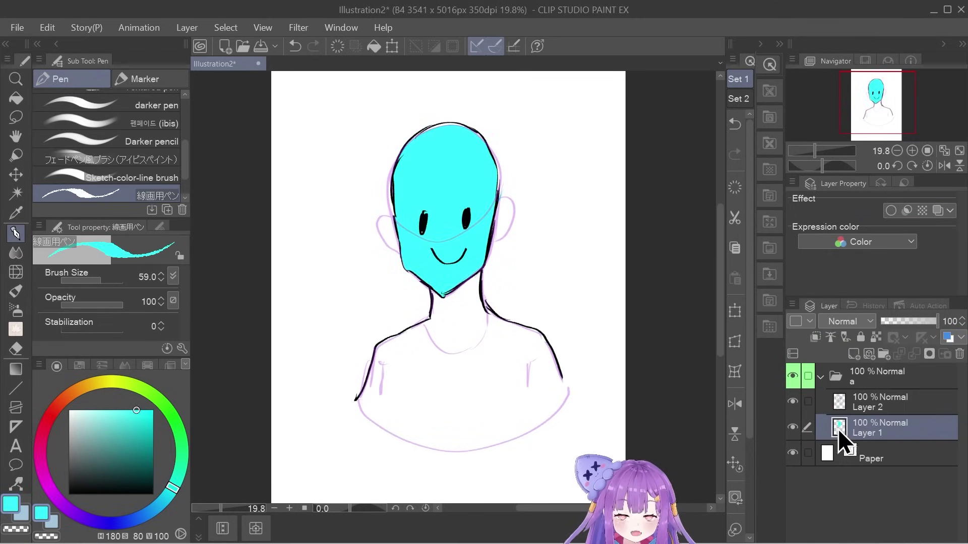
click(854, 354)
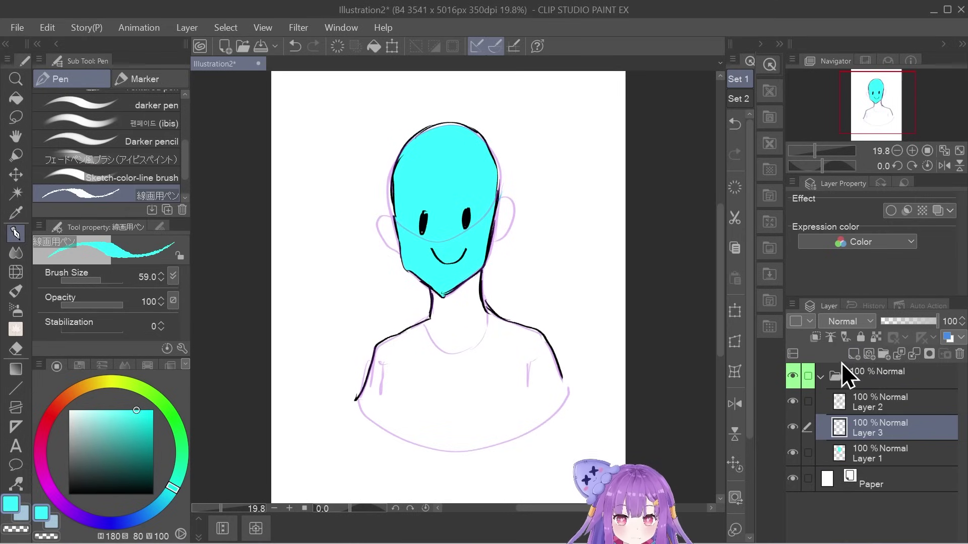
click(816, 335)
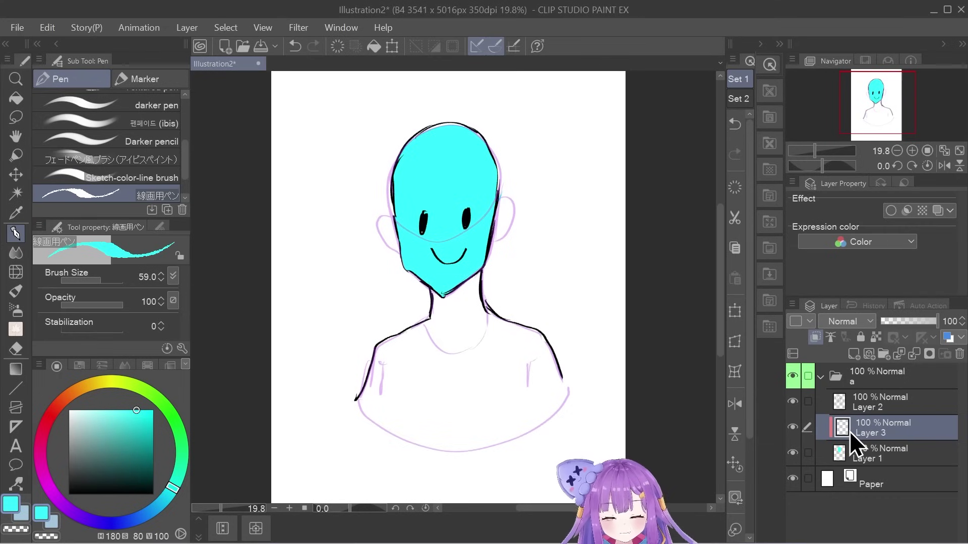
Scribble black Darker pencil strokes across the face on Layer 3 and toggle its clipping off and on to compare
drag(130, 479, 154, 497)
mouse_move(372, 252)
mouse_down()
mouse_move(543, 172)
mouse_move(416, 212)
mouse_move(393, 204)
mouse_move(468, 102)
mouse_move(504, 143)
mouse_up()
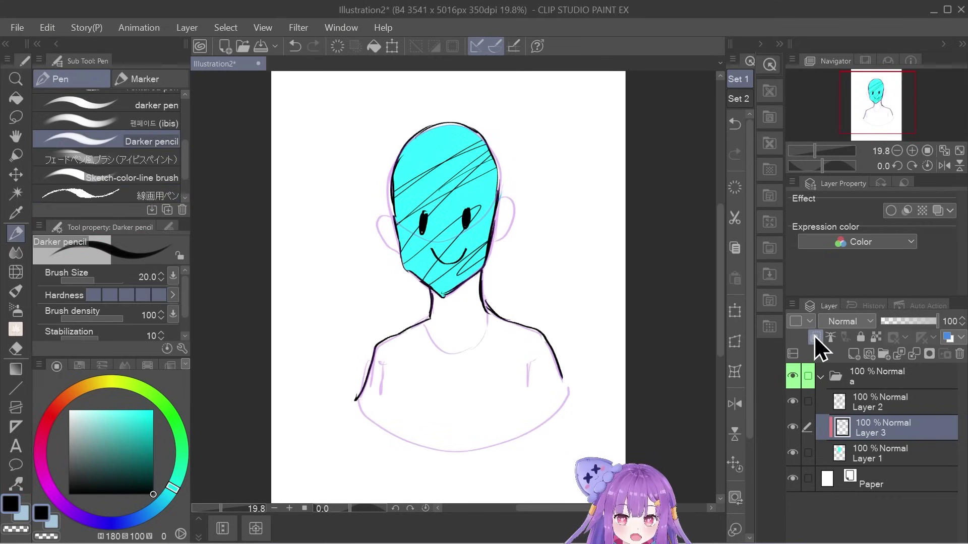
click(814, 334)
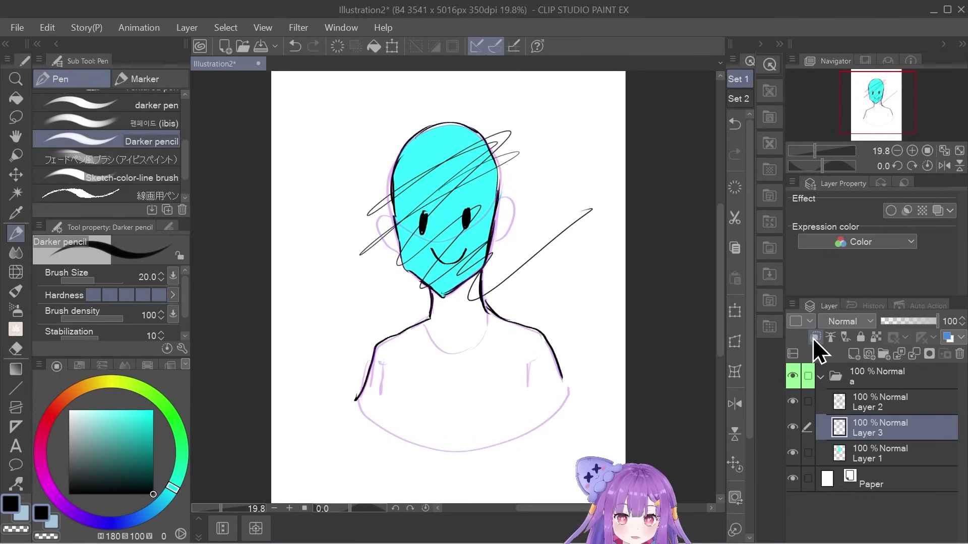
click(814, 338)
click(813, 338)
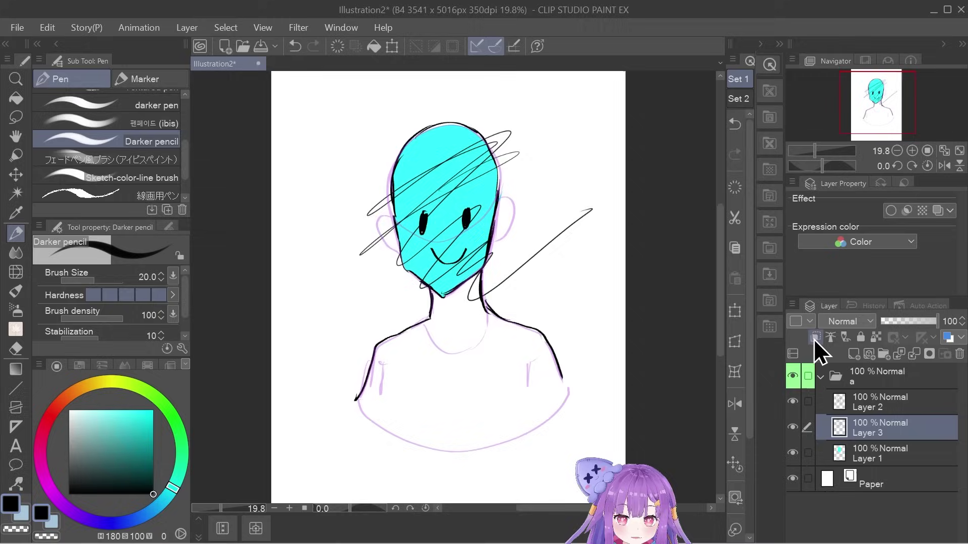
click(814, 338)
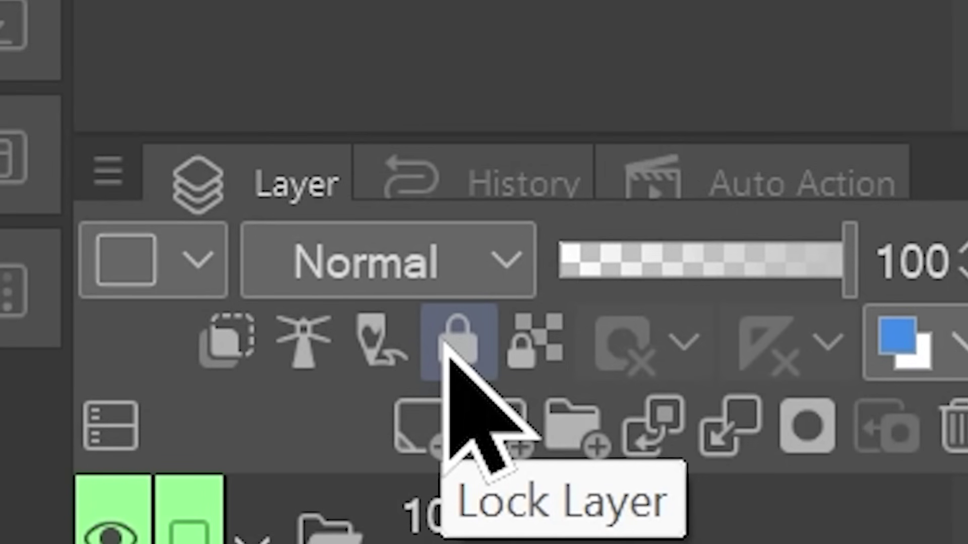
Lock Layer 3 completely and unlock it again
click(443, 346)
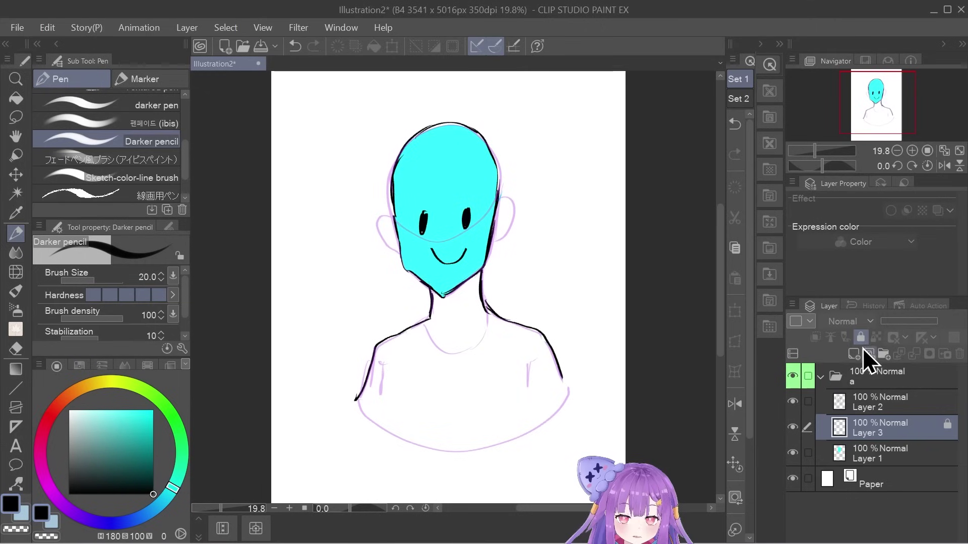
click(860, 335)
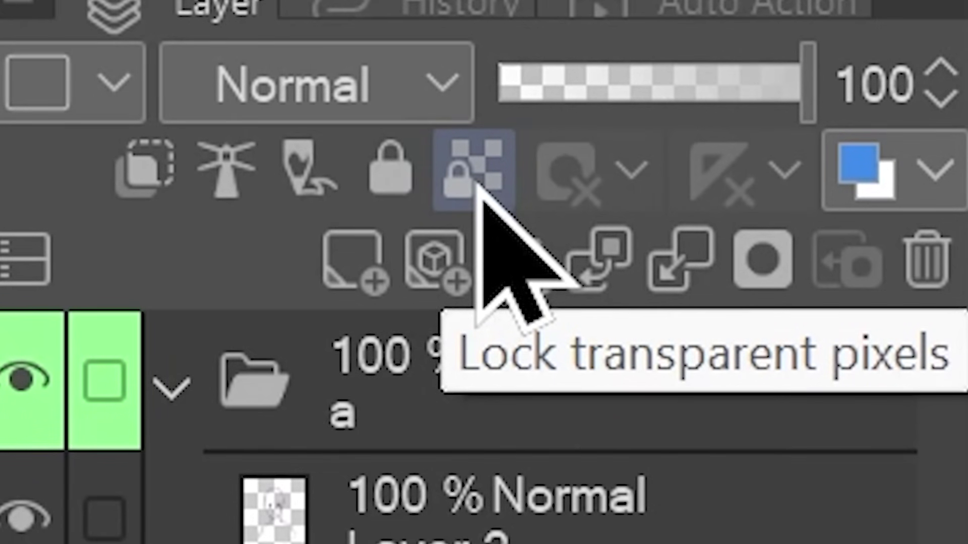
Lock the transparent pixels of Layer 1, toggling its visibility to check which part of the drawing it holds
click(876, 340)
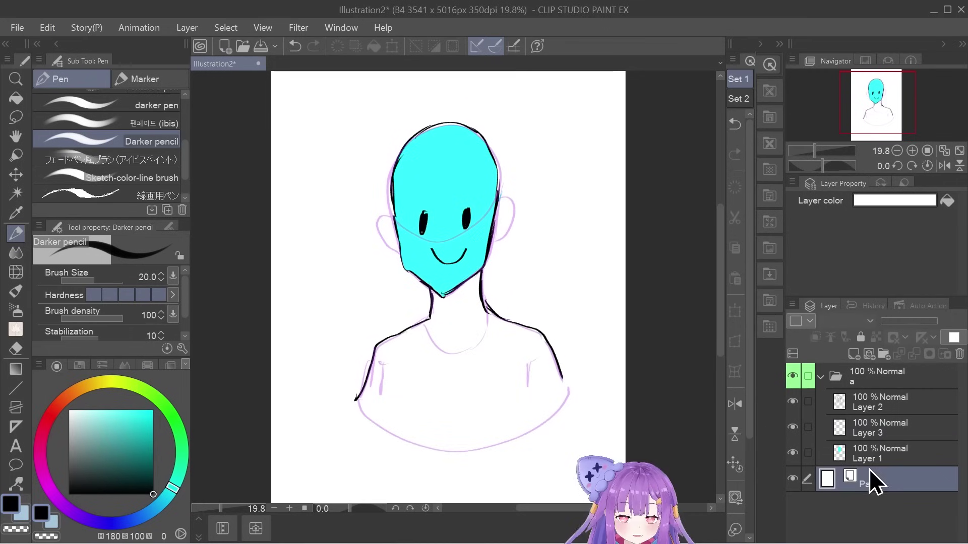
click(864, 456)
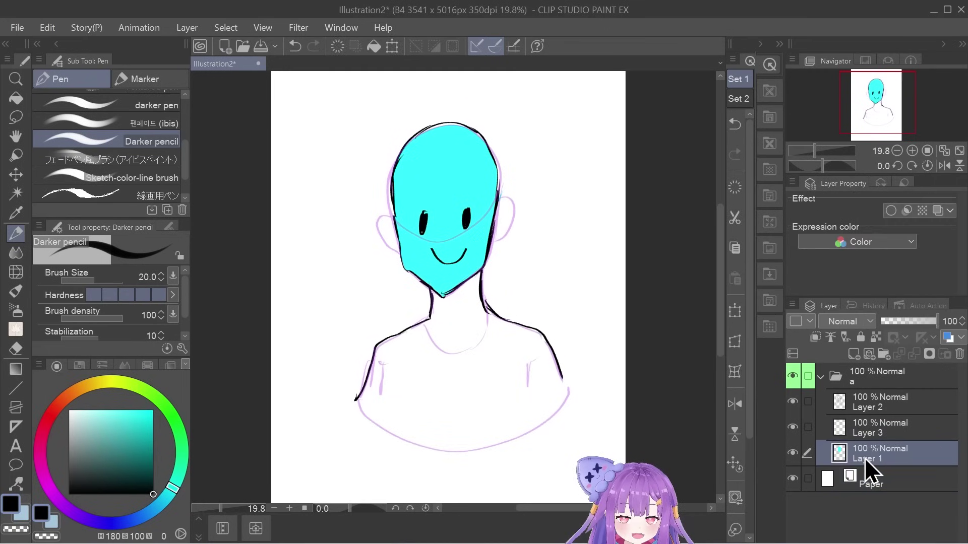
click(791, 459)
click(791, 459)
Scribble black test strokes across the blue face on Layer 1 and undo them
drag(492, 154, 406, 237)
mouse_move(481, 130)
mouse_down()
mouse_move(489, 107)
mouse_move(440, 272)
mouse_up()
key(ctrl+z)
key(ctrl+z)
key(ctrl+z)
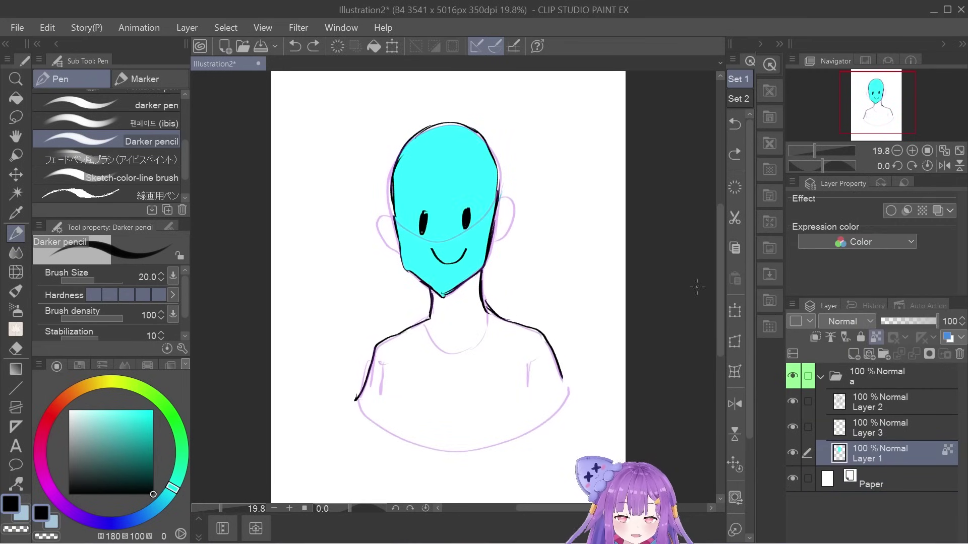
Add a new layer above Layer 1, clip it to Layer 1 and scribble black strokes across the face
click(856, 355)
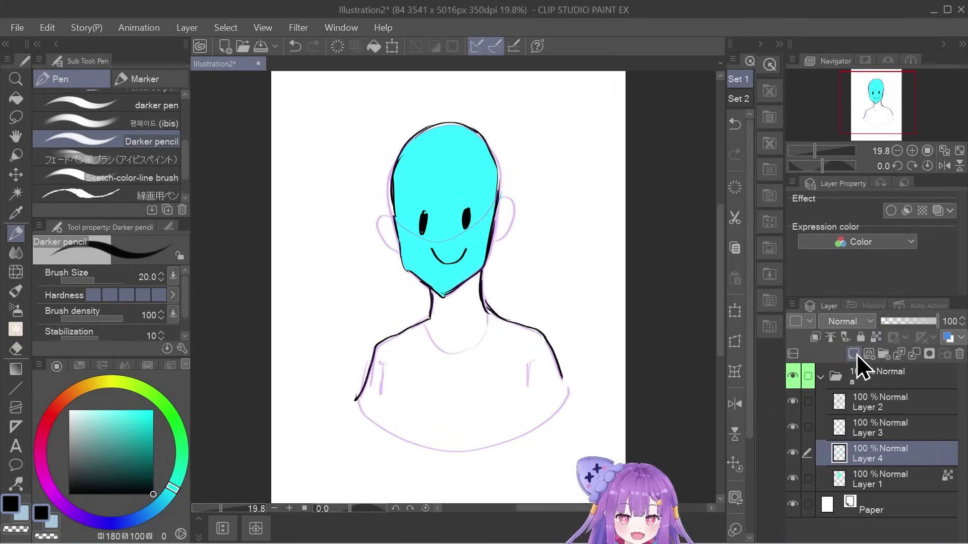
click(816, 338)
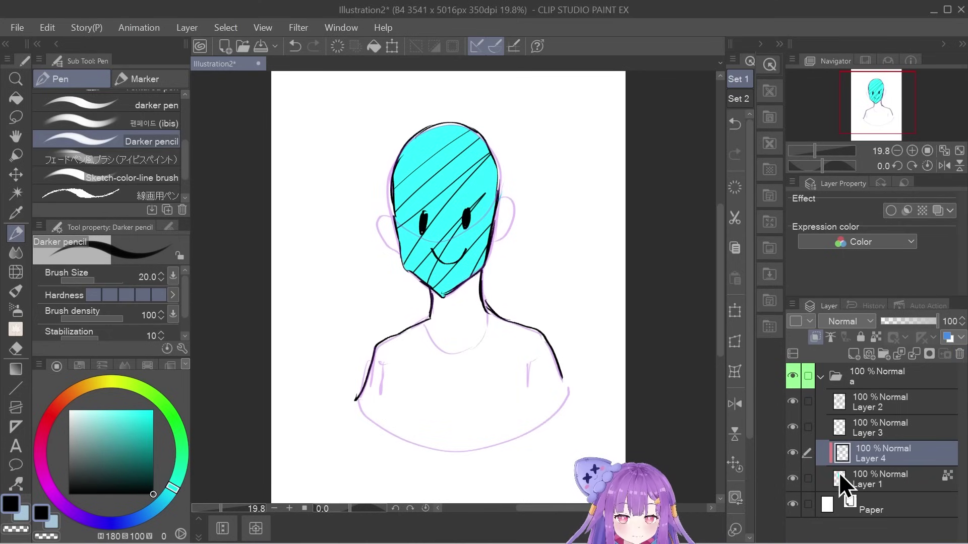
Hide Layer 4 and scribble black strokes across the face directly on Layer 1
click(793, 453)
click(876, 477)
drag(448, 240, 439, 292)
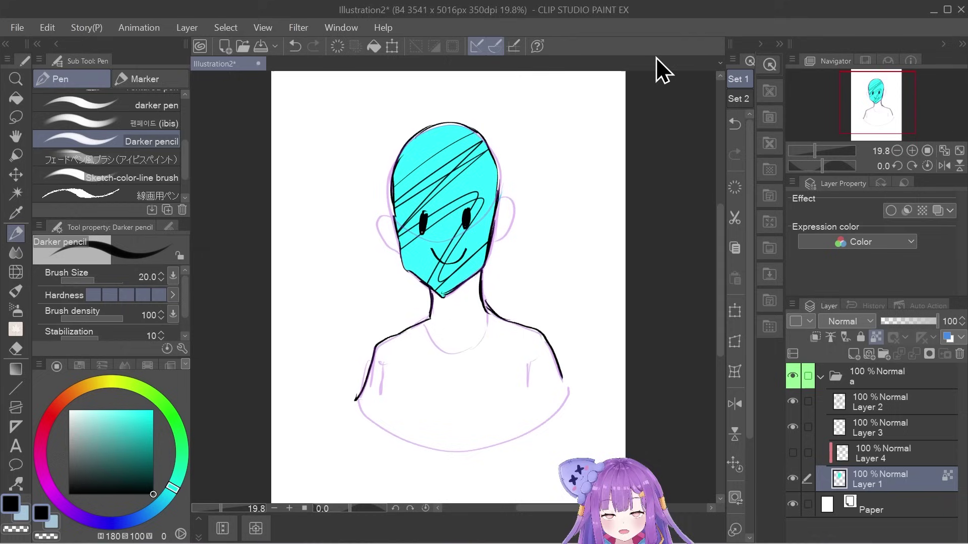
mouse_move(914, 324)
mouse_down()
mouse_move(881, 325)
mouse_move(936, 324)
mouse_up()
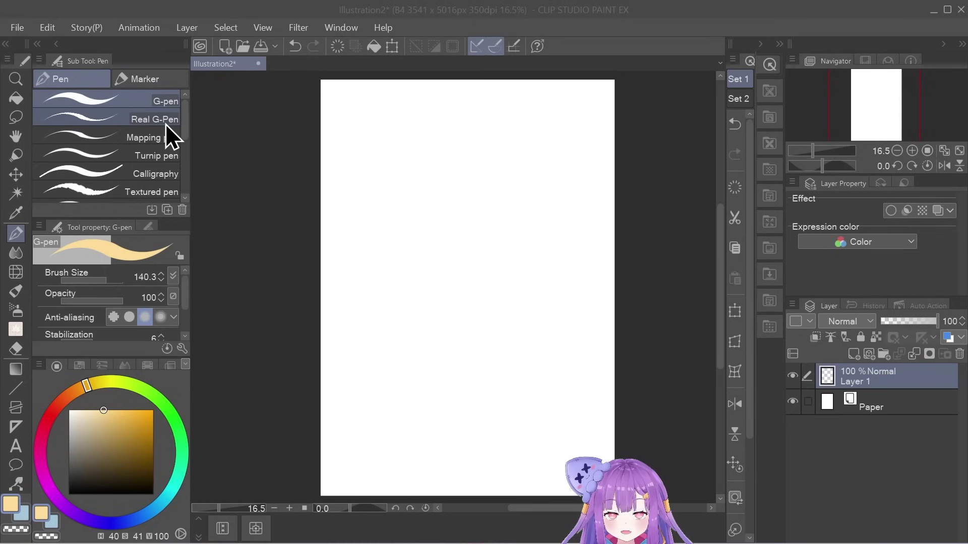
Preview the Real G-Pen and Mapping pen sub tools and return to the G-pen
click(165, 124)
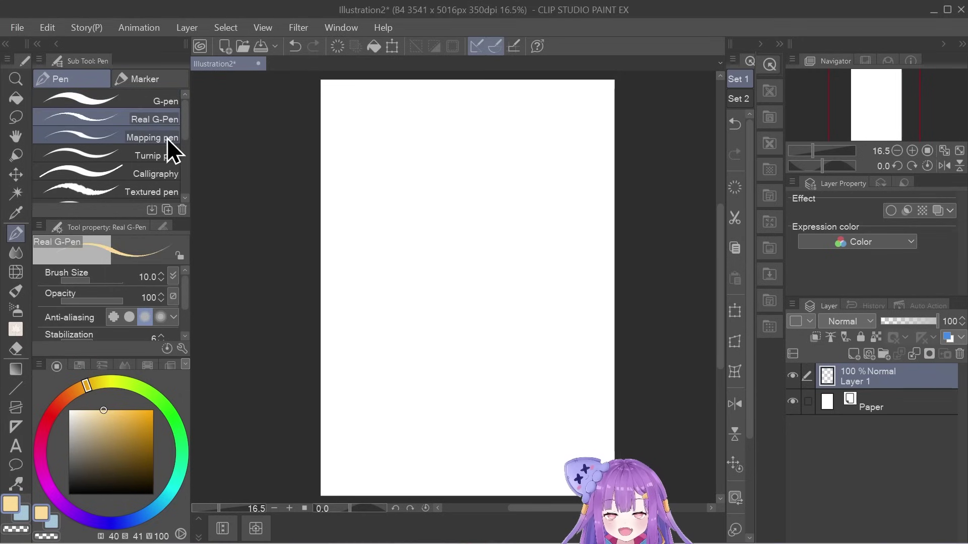
click(169, 138)
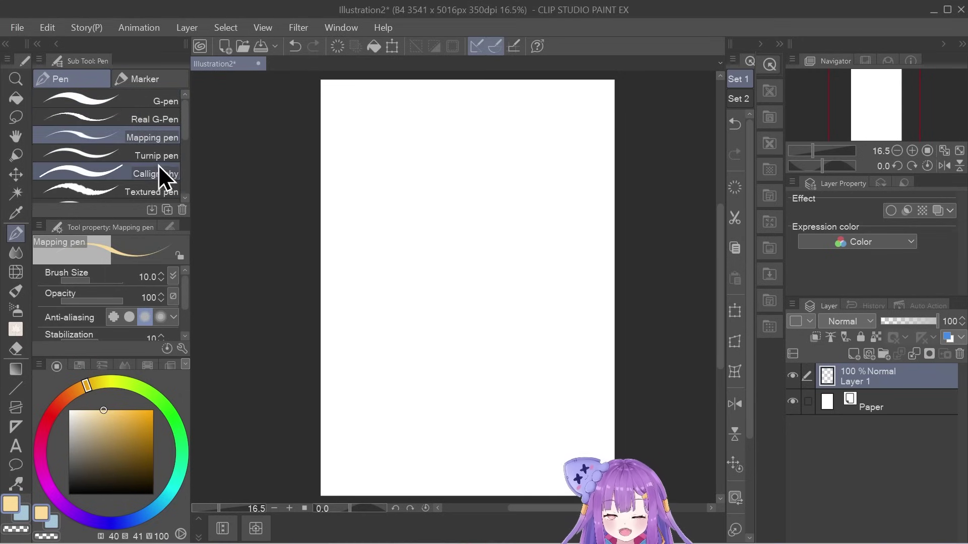
click(133, 102)
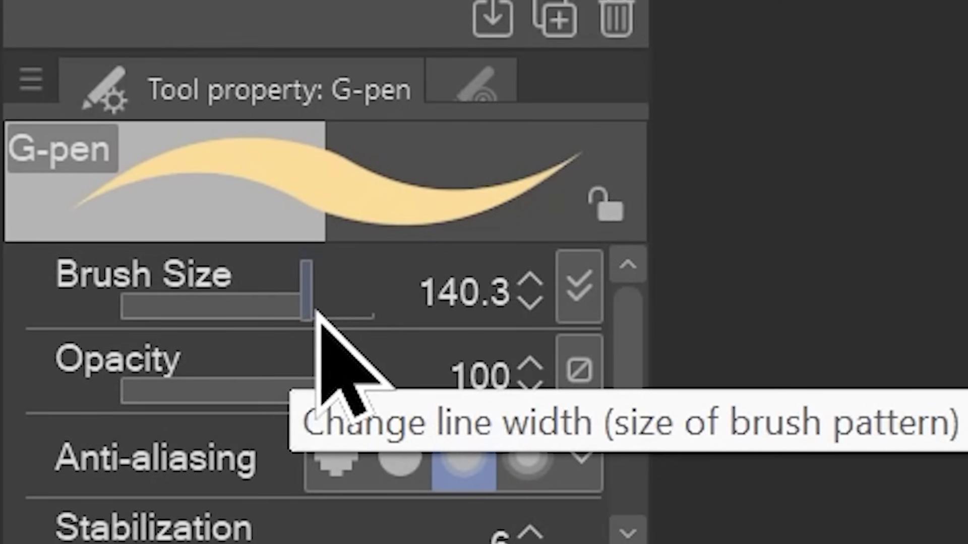
Try different G-pen brush sizes up to 2000 and settle on 178.6
mouse_move(110, 283)
mouse_down()
mouse_move(86, 285)
mouse_move(117, 284)
mouse_move(78, 274)
mouse_up()
drag(188, 281, 392, 307)
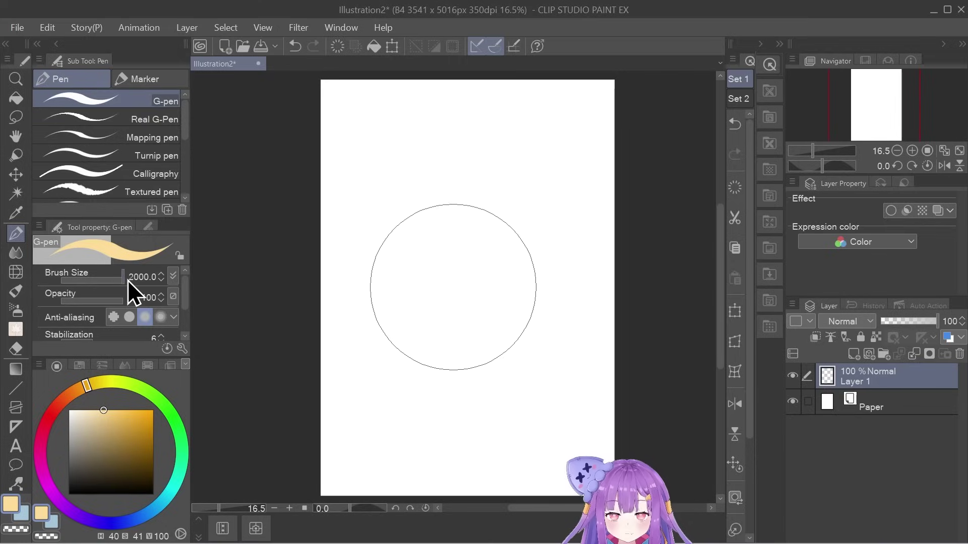
mouse_move(128, 280)
mouse_down()
mouse_move(96, 275)
mouse_move(107, 280)
mouse_up()
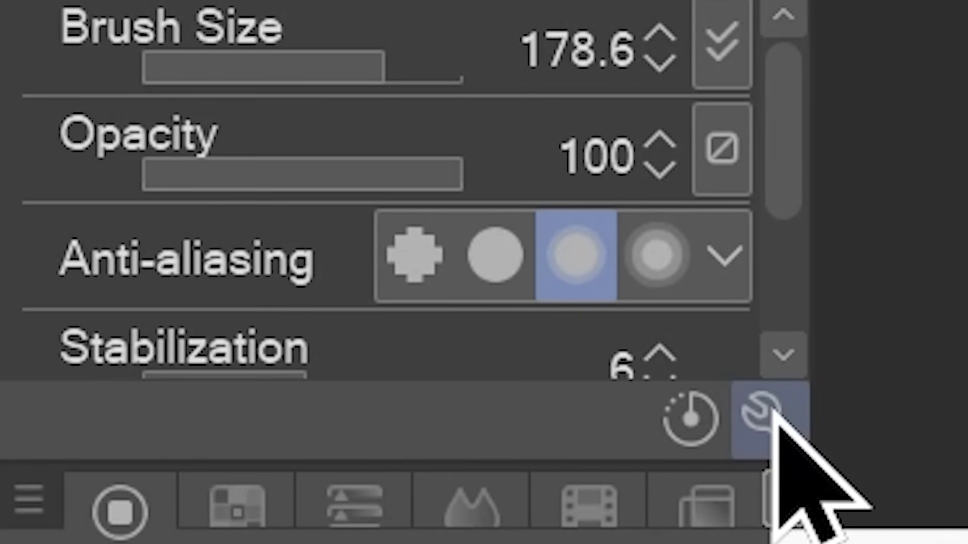
In the G-pen's detailed settings, toggle whether the Ink opacity appears in the tool properties and view the Correction settings
click(771, 408)
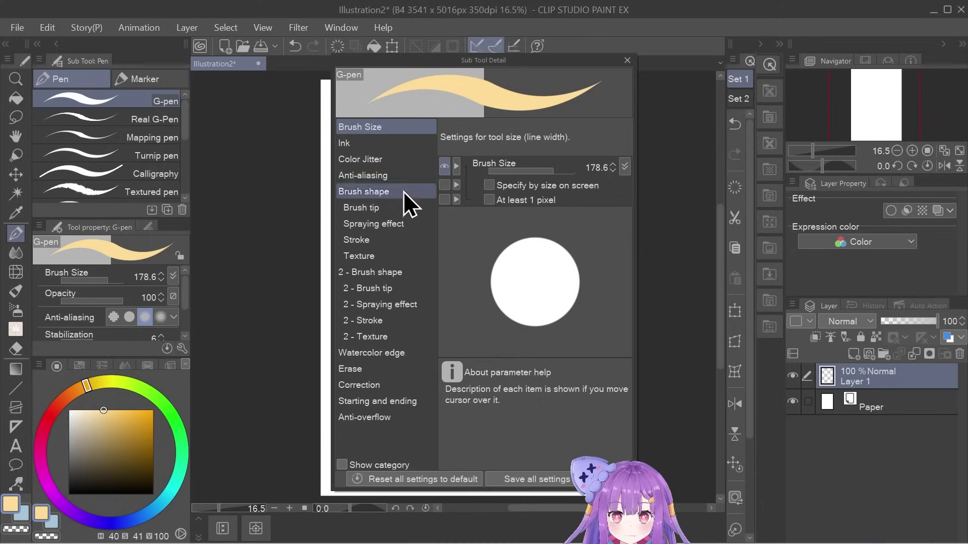
click(398, 150)
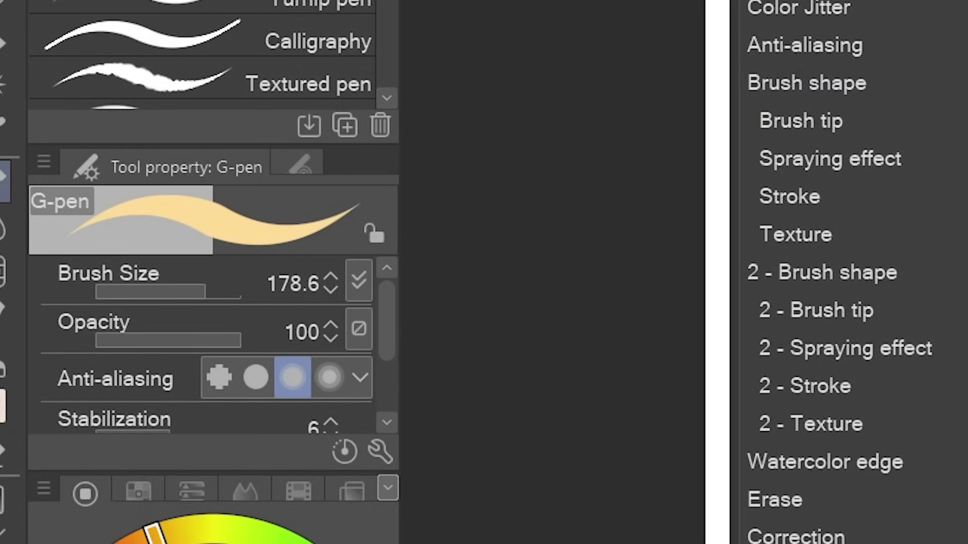
click(413, 300)
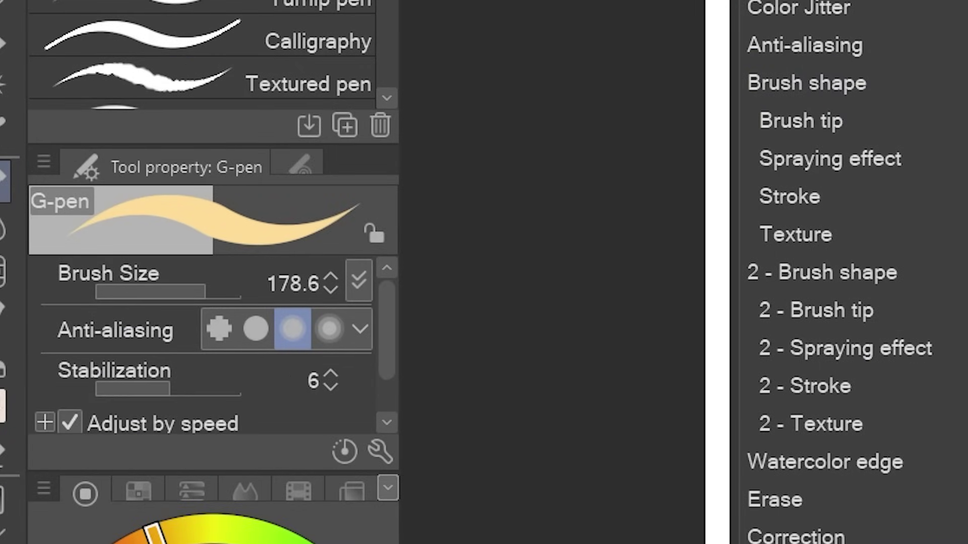
click(444, 166)
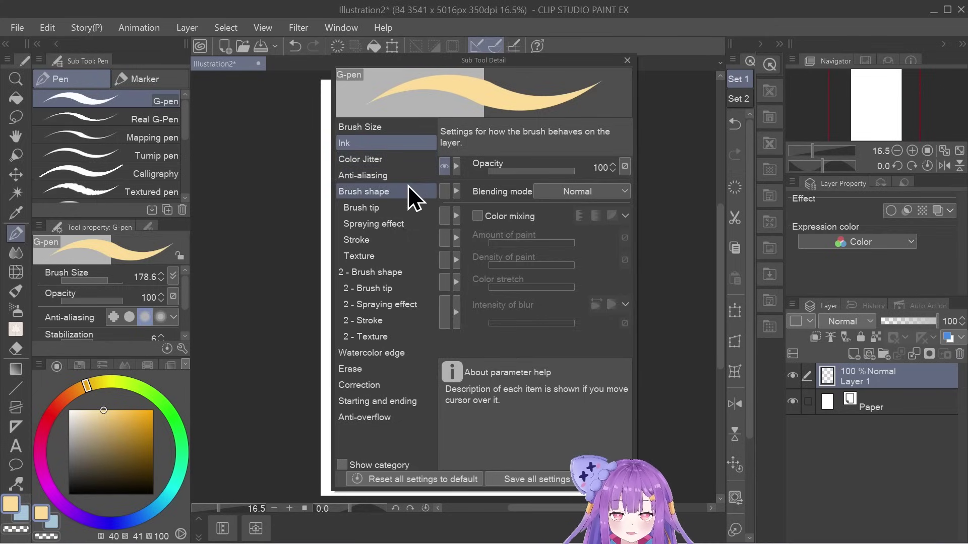
click(405, 383)
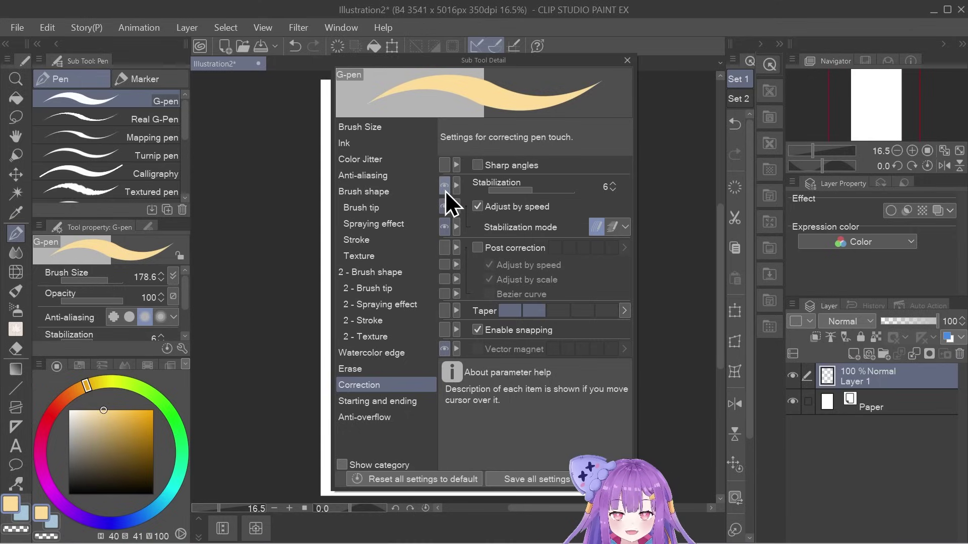
key(Escape)
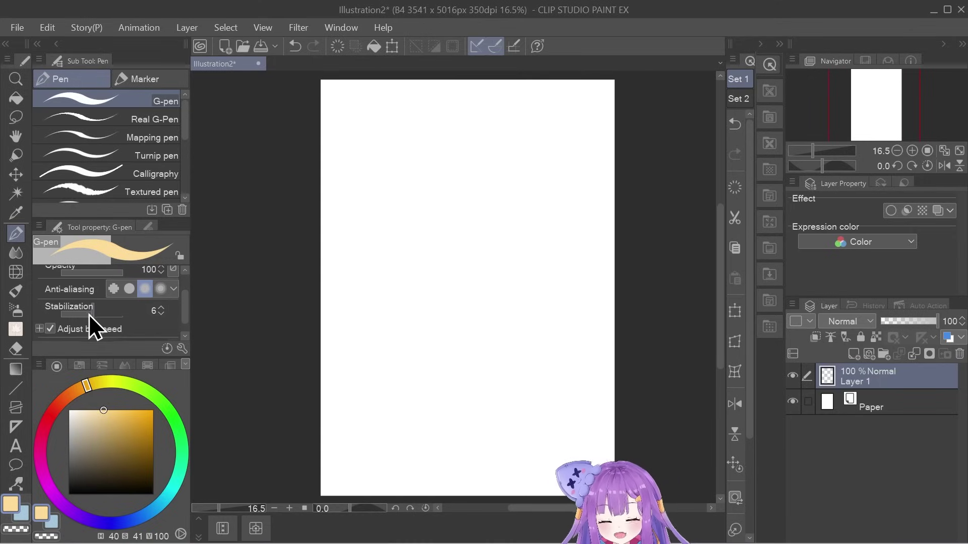
Set the G-pen's stabilization to 100 and draw two large test circles, undoing each one
drag(93, 316, 120, 333)
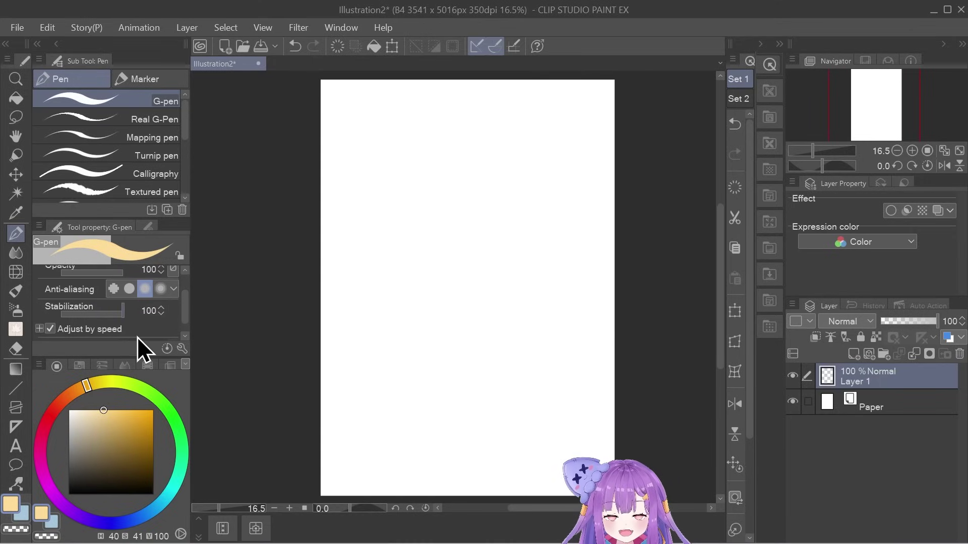
mouse_move(392, 198)
mouse_down()
mouse_move(386, 257)
mouse_move(462, 310)
mouse_move(552, 258)
mouse_move(560, 181)
mouse_move(495, 131)
mouse_move(428, 142)
mouse_move(391, 183)
mouse_move(384, 216)
mouse_move(402, 269)
mouse_up()
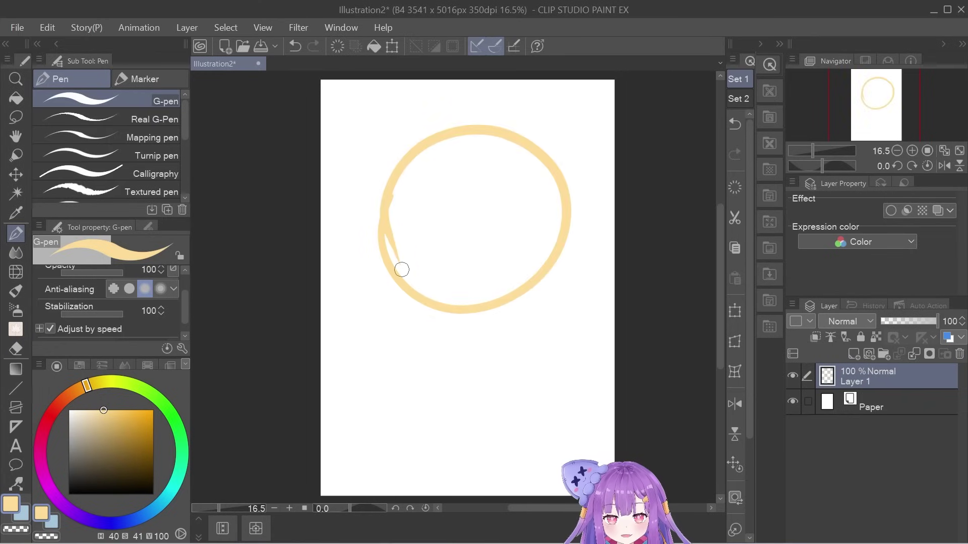
key(ctrl+z)
mouse_move(376, 238)
mouse_down()
mouse_move(432, 324)
mouse_move(571, 293)
mouse_move(534, 156)
mouse_move(404, 182)
mouse_move(389, 307)
mouse_up()
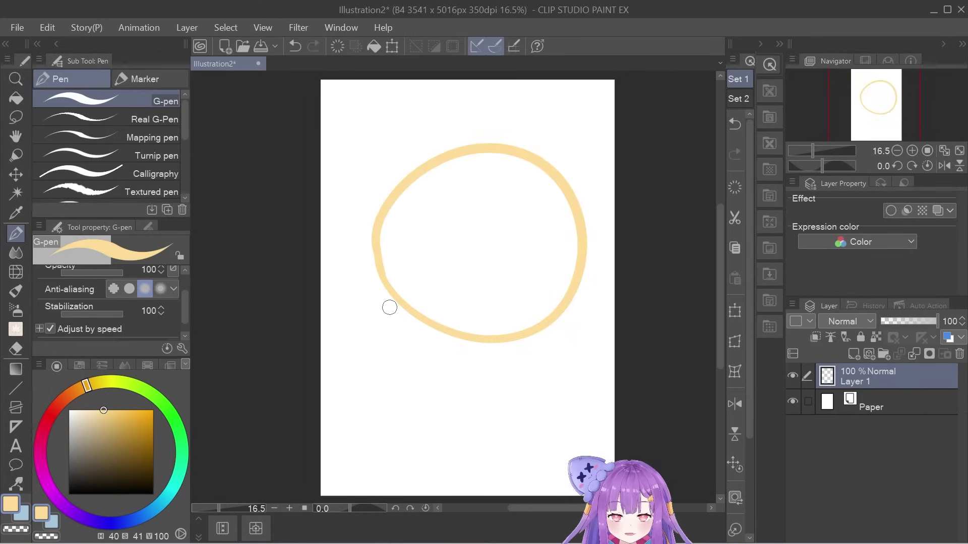
key(ctrl+z)
Draw a circle with stabilization at 0 and another below it at 100, labelling them "off 0%" and "on 100%"
drag(121, 315, 59, 315)
mouse_move(401, 192)
mouse_down()
mouse_move(518, 316)
mouse_move(535, 141)
mouse_move(429, 165)
mouse_move(381, 212)
mouse_move(373, 244)
mouse_move(528, 288)
mouse_move(530, 138)
mouse_move(410, 166)
mouse_move(374, 224)
mouse_move(376, 237)
mouse_move(517, 302)
mouse_move(529, 166)
mouse_move(419, 172)
mouse_move(381, 212)
mouse_move(377, 237)
mouse_up()
key(ctrl+z)
key(ctrl+z)
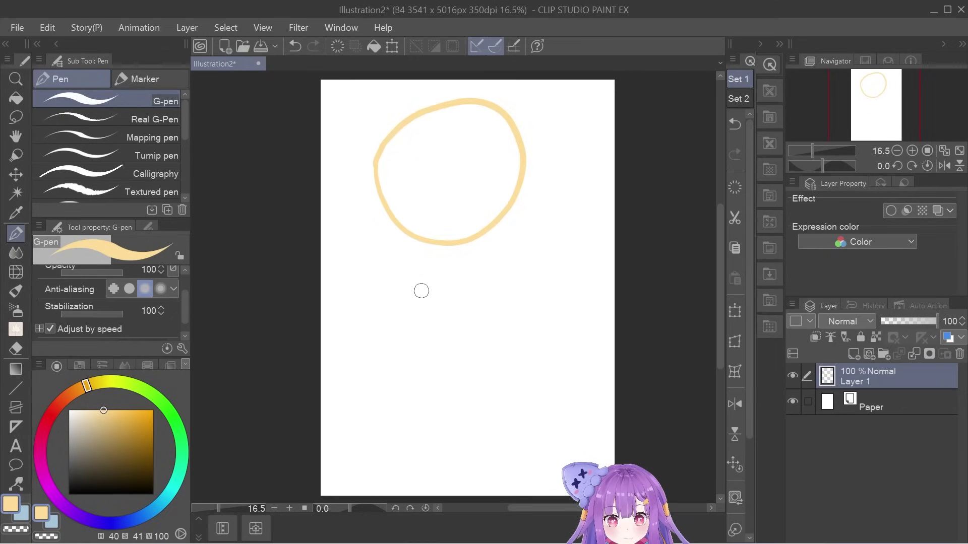
mouse_move(421, 291)
mouse_down()
mouse_move(386, 329)
mouse_move(378, 396)
mouse_move(453, 428)
mouse_move(529, 373)
mouse_move(529, 295)
mouse_move(479, 268)
mouse_move(425, 286)
mouse_move(382, 341)
mouse_up()
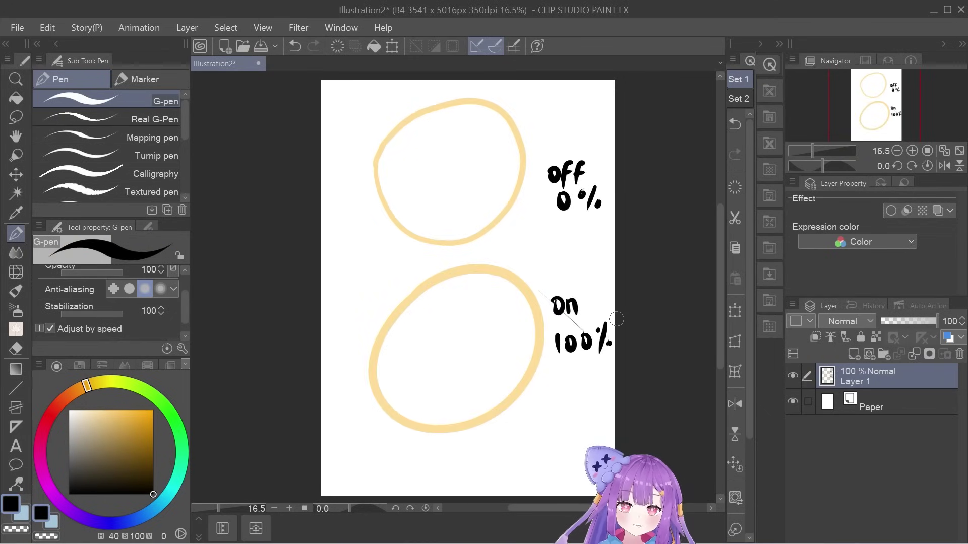
Delete the layer holding the test circles and add a new empty raster layer
click(960, 354)
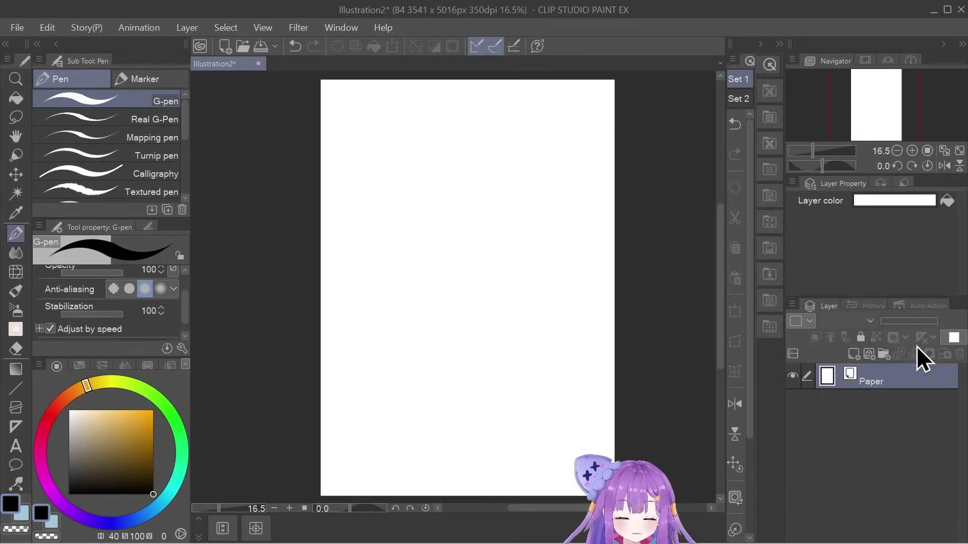
click(854, 354)
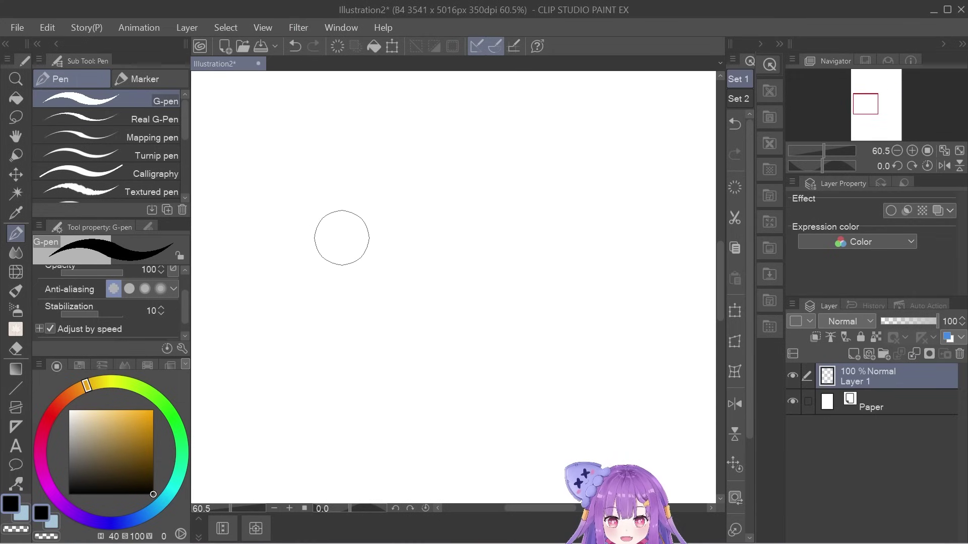
Draw four thick vertical lines side by side with the G-pen, one at each anti-aliasing level from none to strongest
drag(313, 198, 302, 406)
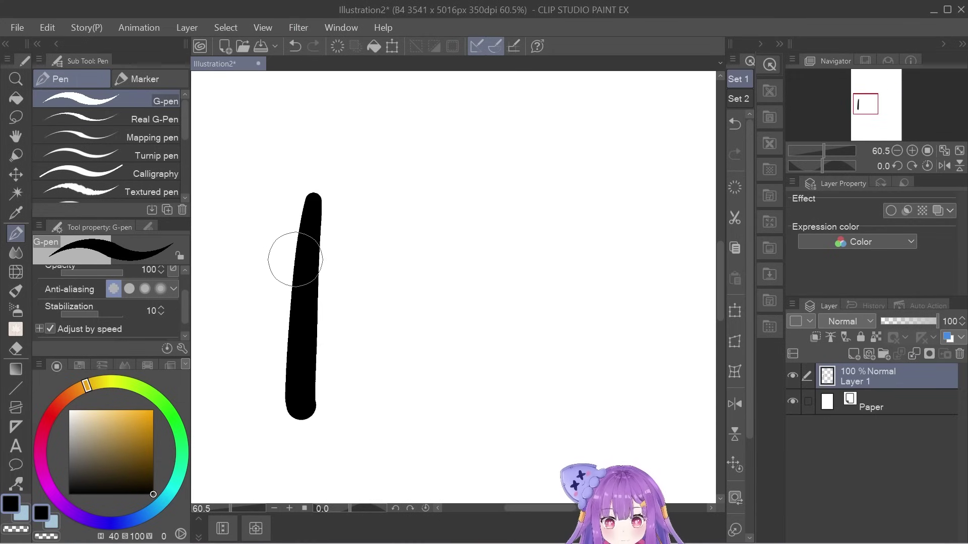
click(129, 288)
drag(365, 202, 344, 406)
click(144, 289)
drag(406, 201, 401, 408)
click(160, 290)
drag(467, 206, 464, 409)
Set the G-pen to no anti-aliasing and brush size 17, and try two small strokes beside the first line, undoing both
scroll(324, 97, up, 6)
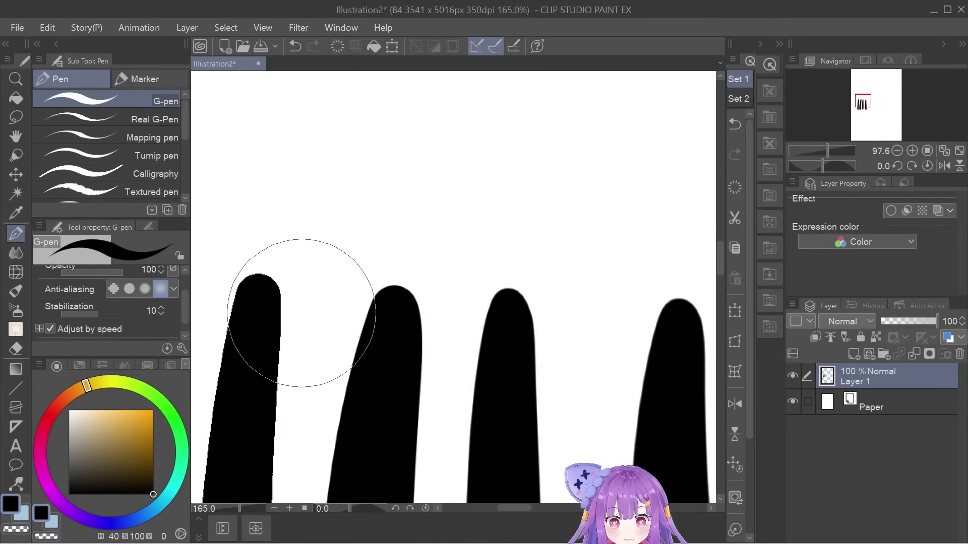
scroll(267, 337, up, 4)
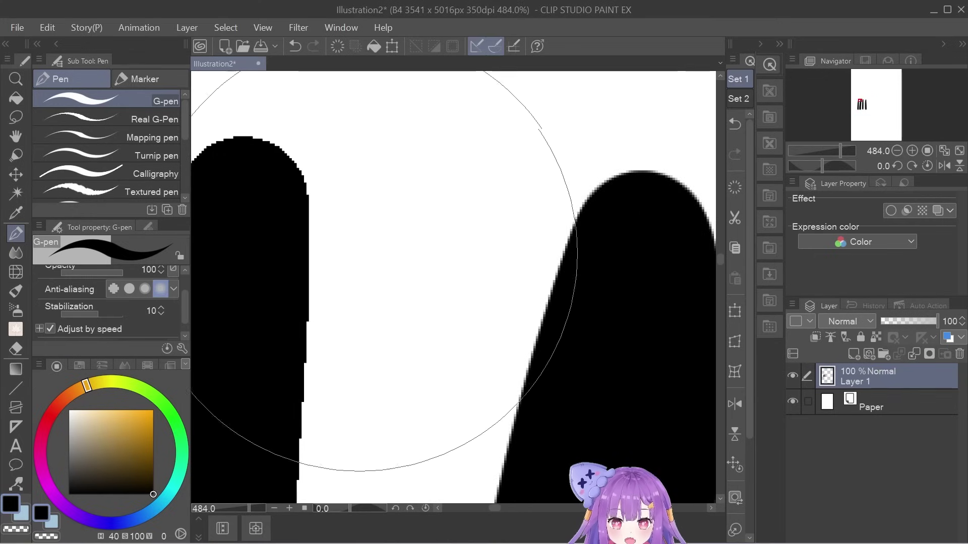
click(114, 289)
key(p)
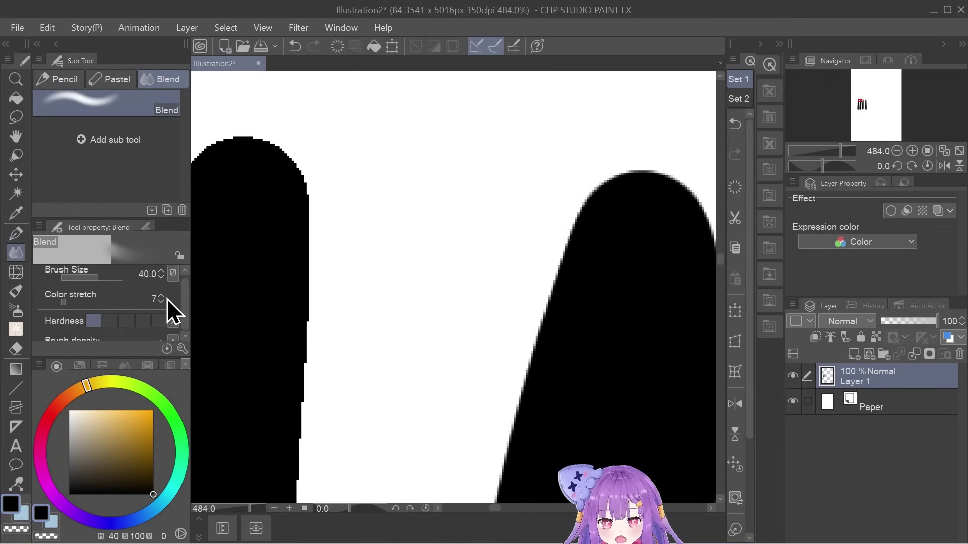
key(p)
key(bracketleft)
key(bracketleft)
key(bracketleft)
key(bracketleft)
key(bracketleft)
key(bracketleft)
key(bracketleft)
key(bracketleft)
key(bracketleft)
key(bracketleft)
drag(352, 216, 359, 339)
mouse_move(374, 204)
mouse_down()
mouse_move(390, 245)
mouse_move(418, 262)
mouse_up()
key(ctrl+z)
key(ctrl+z)
Compare the edges of the four lines close up to examine how each anti-aliasing level smooths them
scroll(350, 260, down, 4)
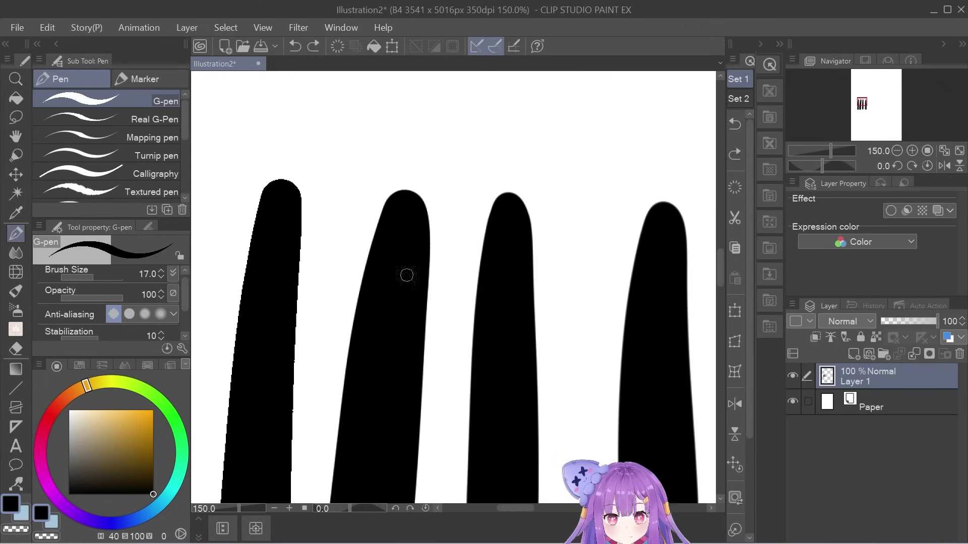
scroll(404, 152, up, 3)
scroll(454, 343, up, 2)
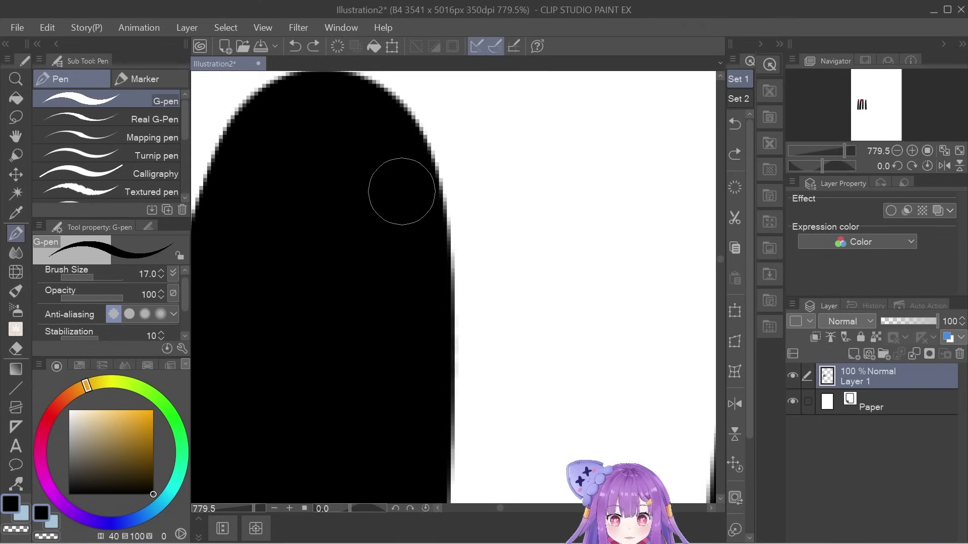
scroll(302, 262, down, 5)
scroll(389, 276, up, 5)
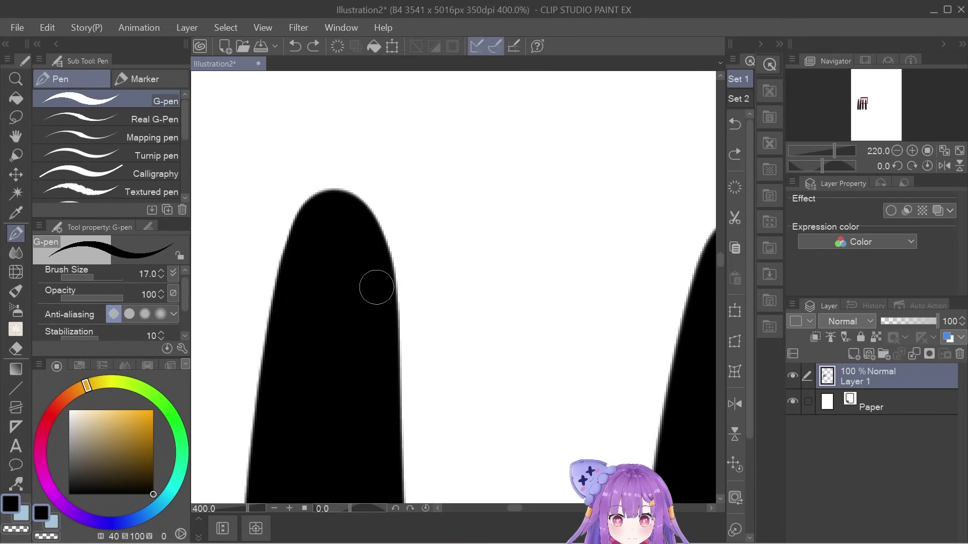
scroll(305, 190, down, 4)
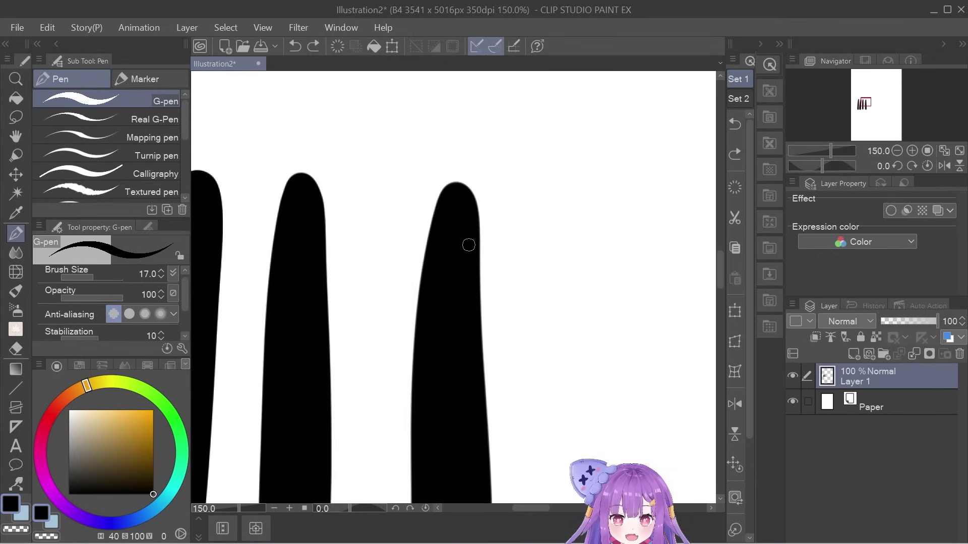
scroll(385, 173, up, 3)
scroll(419, 176, up, 1)
scroll(469, 134, down, 8)
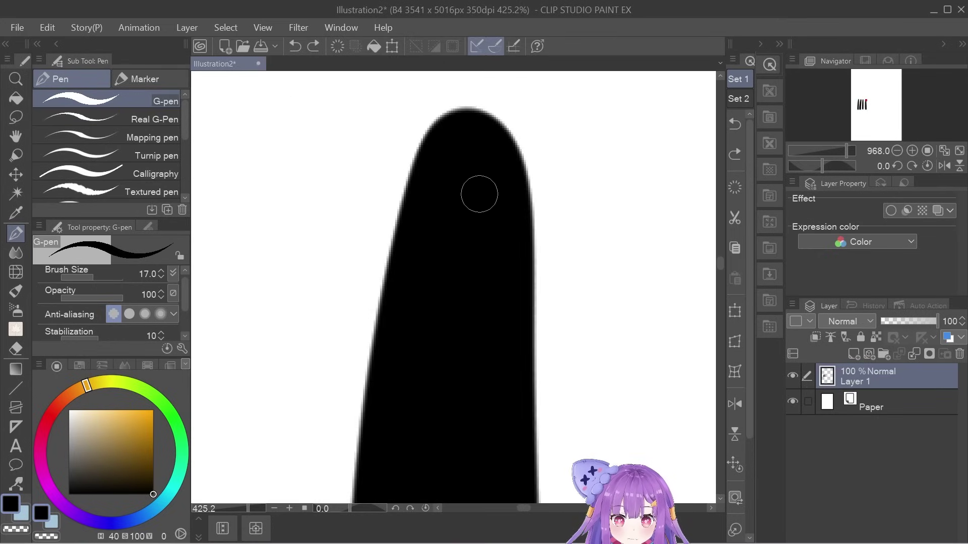
scroll(321, 214, up, 1)
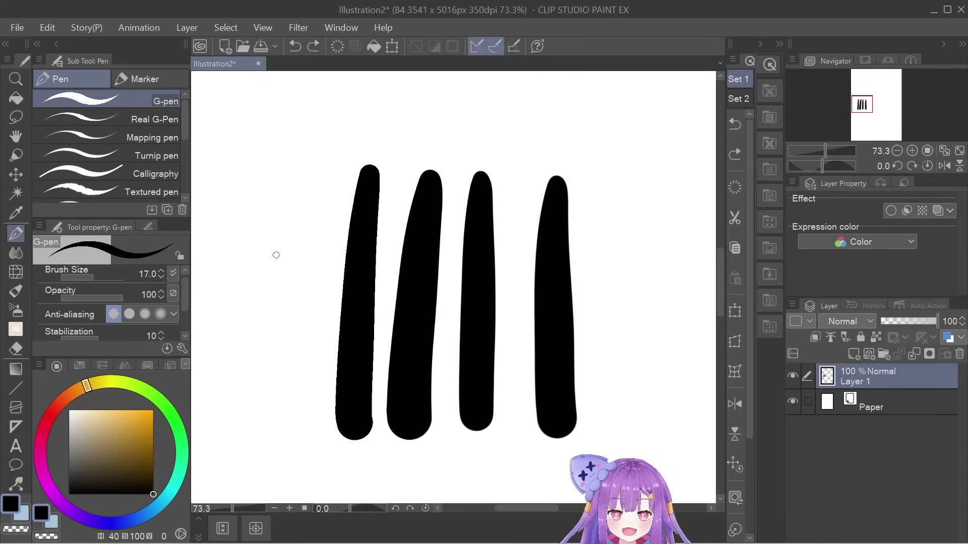
Set the G-pen's anti-aliasing to the medium level and clear the four lines from the layer
click(161, 314)
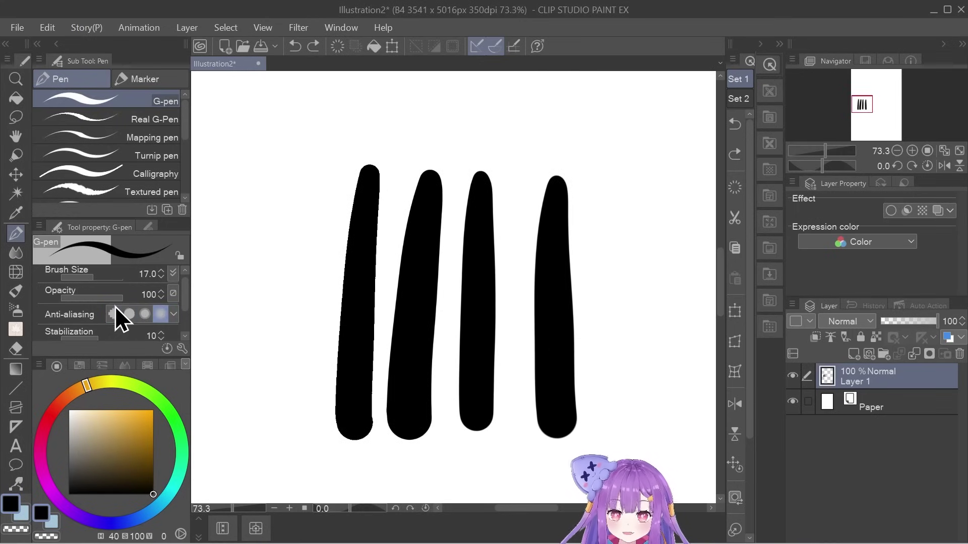
click(141, 315)
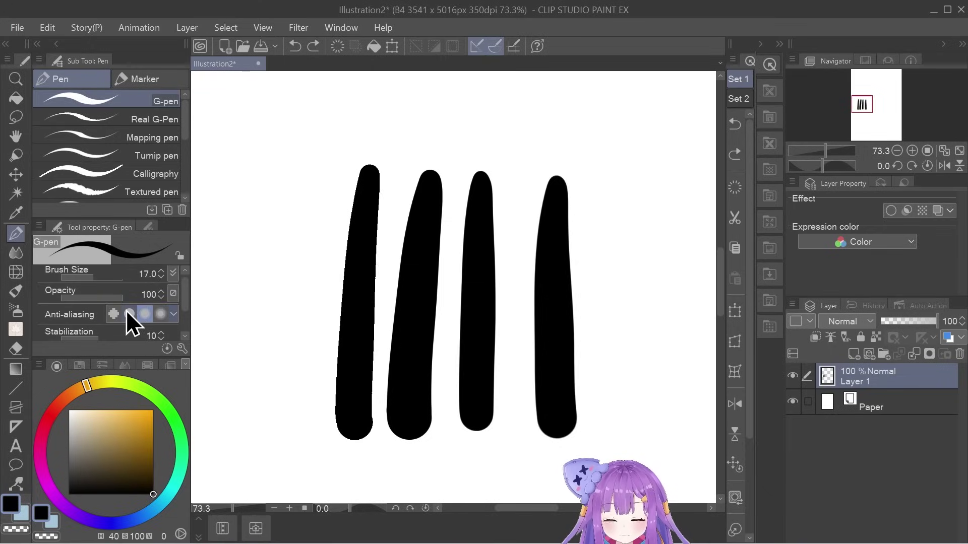
key(Delete)
key(ctrl+0)
Try two vertical G-pen strokes at opacity 50 and brush size 150, undoing each one
click(77, 295)
click(89, 299)
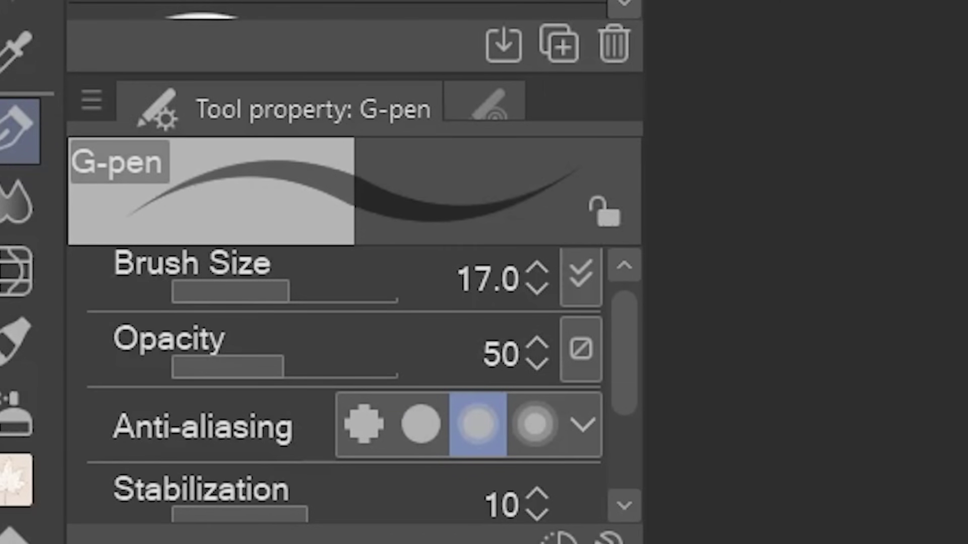
click(105, 277)
drag(417, 202, 408, 381)
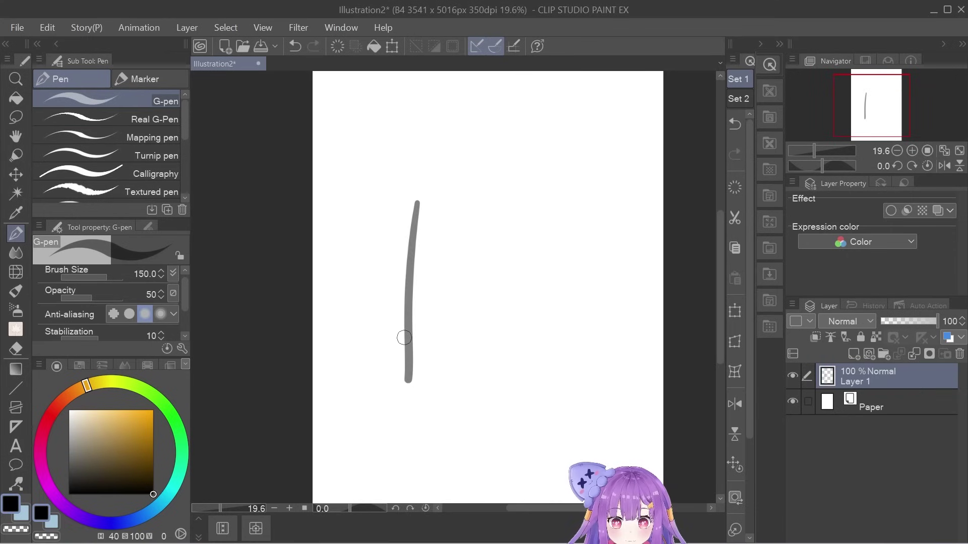
key(ctrl+z)
drag(402, 207, 391, 357)
key(ctrl+z)
Set the brush size to 400, draw five vertical test strokes at different opacities ending at 92, and undo them all
key(bracketright)
key(bracketright)
key(bracketright)
key(bracketright)
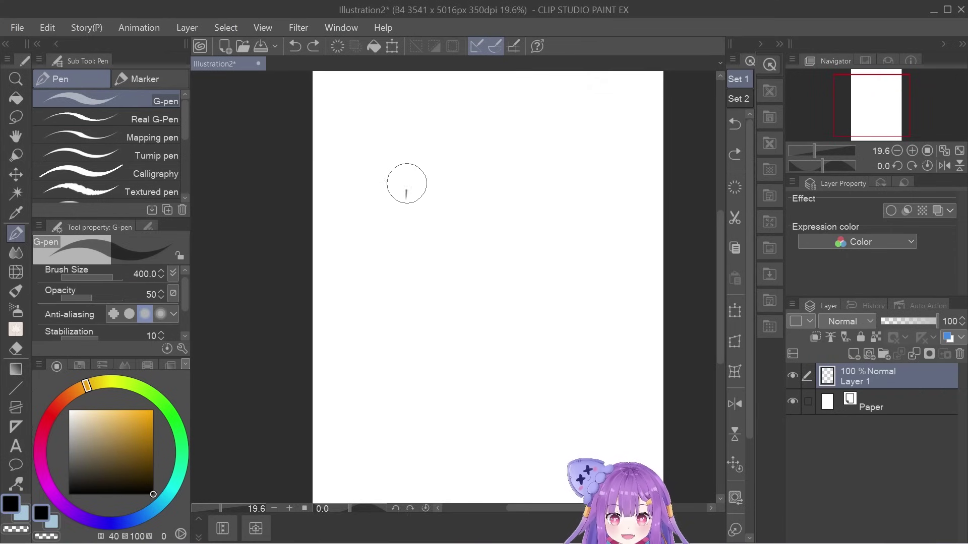
drag(407, 174, 384, 376)
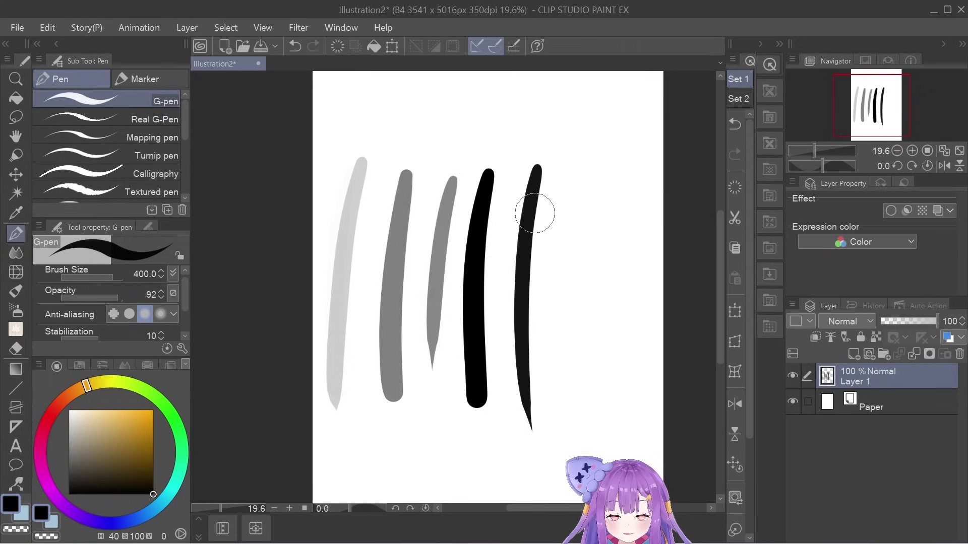
key(ctrl+z)
key(ctrl+z)
key(ctrl+z)
key(ctrl+z)
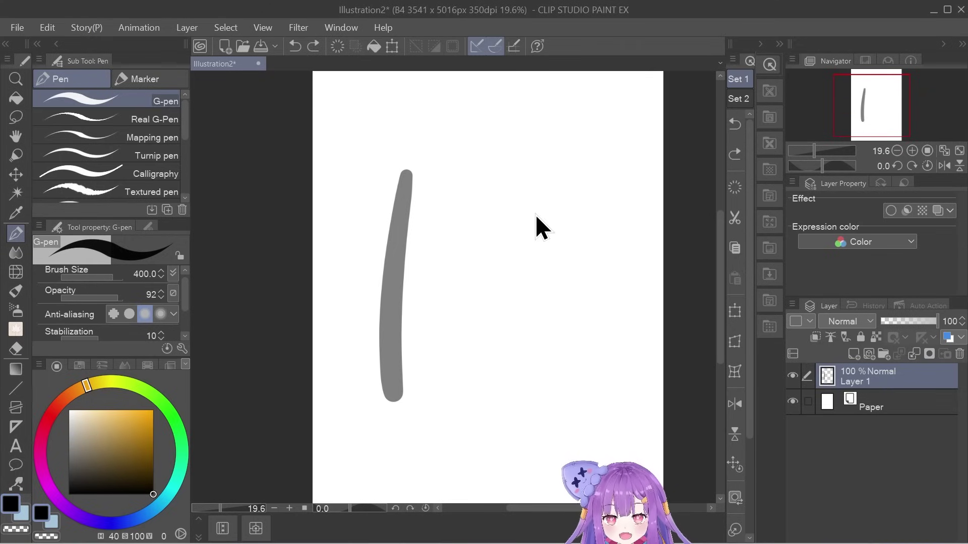
key(ctrl+z)
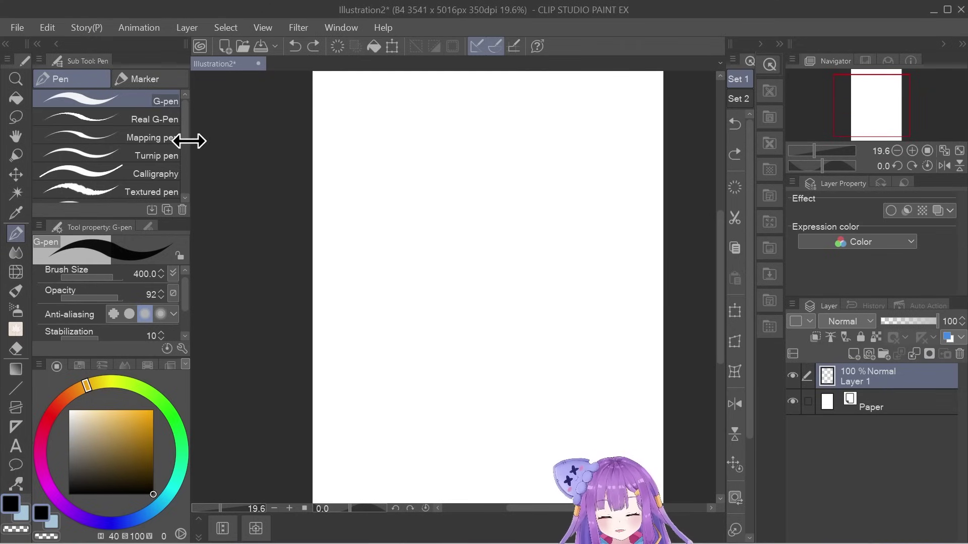
Test the darker pen at brush size 500 with overlapping vertical strokes that build up density, and clear them from the layer
scroll(185, 129, down, 6)
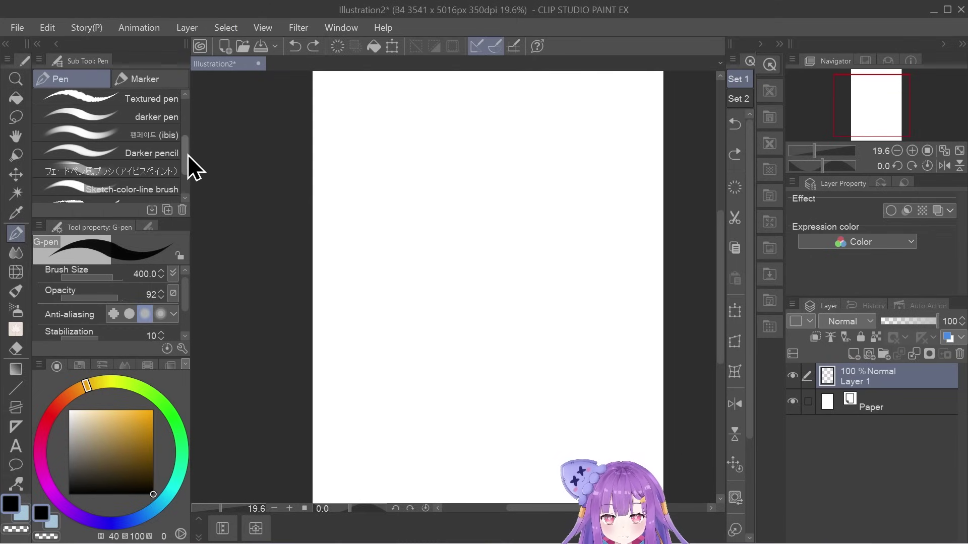
click(152, 103)
drag(431, 159, 428, 346)
mouse_move(452, 179)
mouse_down()
mouse_move(449, 332)
mouse_move(469, 338)
mouse_up()
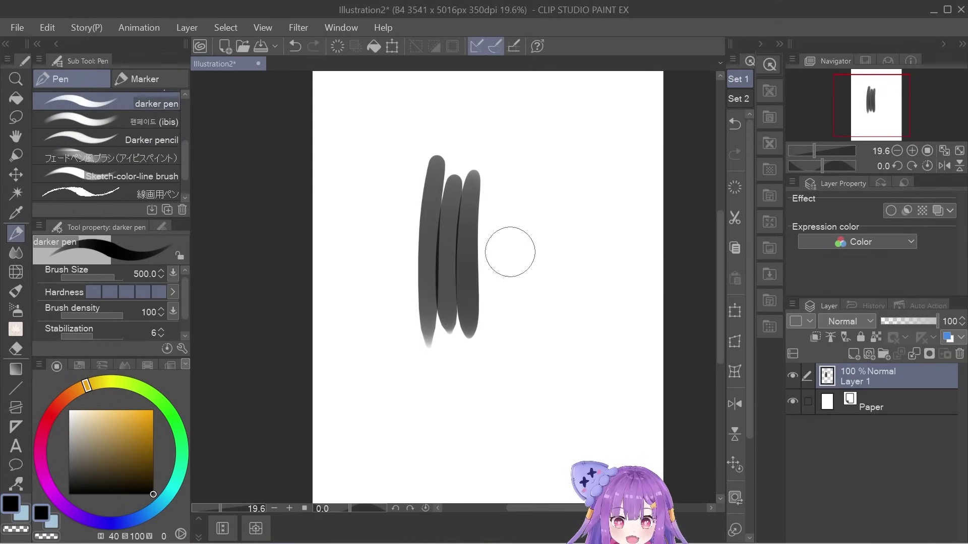
drag(498, 187, 497, 328)
drag(527, 169, 528, 315)
drag(500, 178, 489, 270)
mouse_move(477, 187)
mouse_down()
mouse_move(480, 304)
mouse_move(447, 256)
mouse_move(385, 274)
mouse_move(395, 215)
mouse_up()
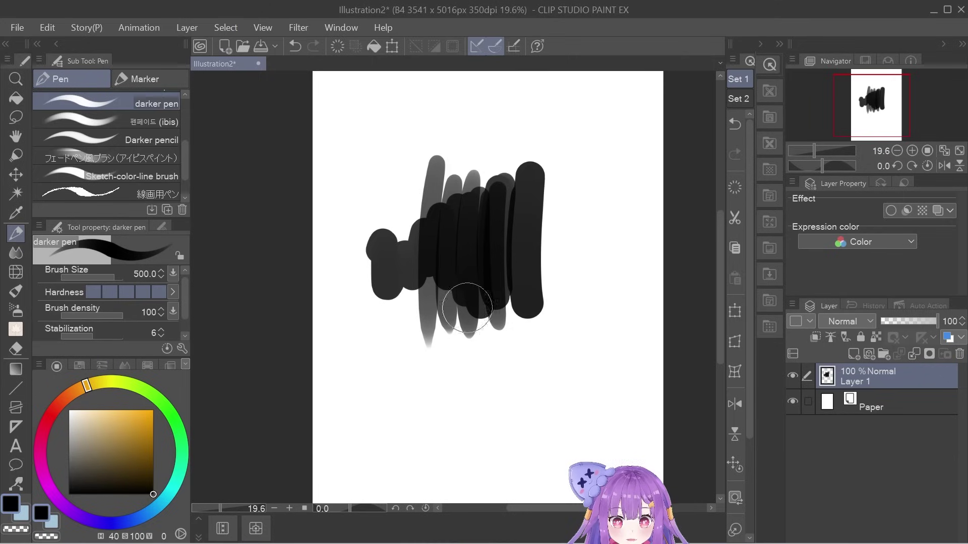
drag(422, 265, 443, 322)
key(Delete)
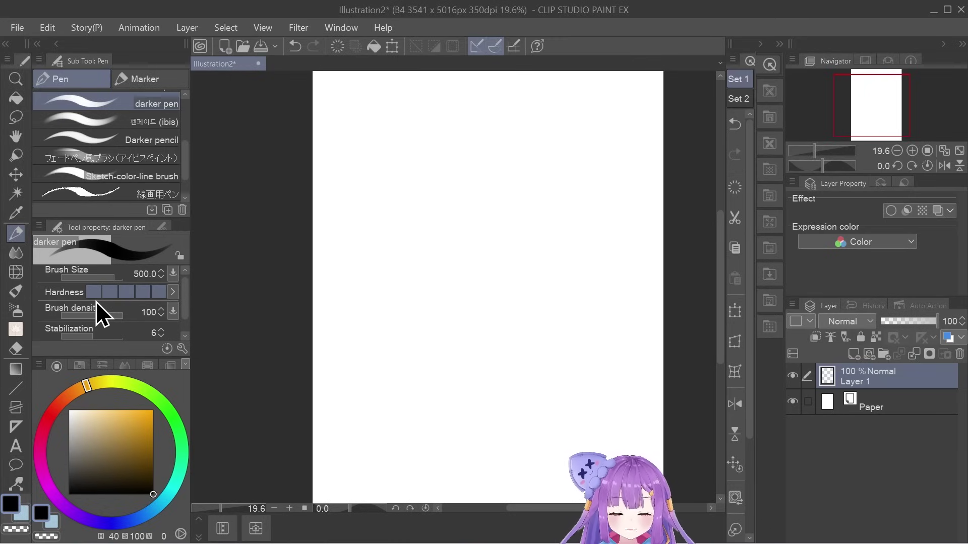
key(ctrl+z)
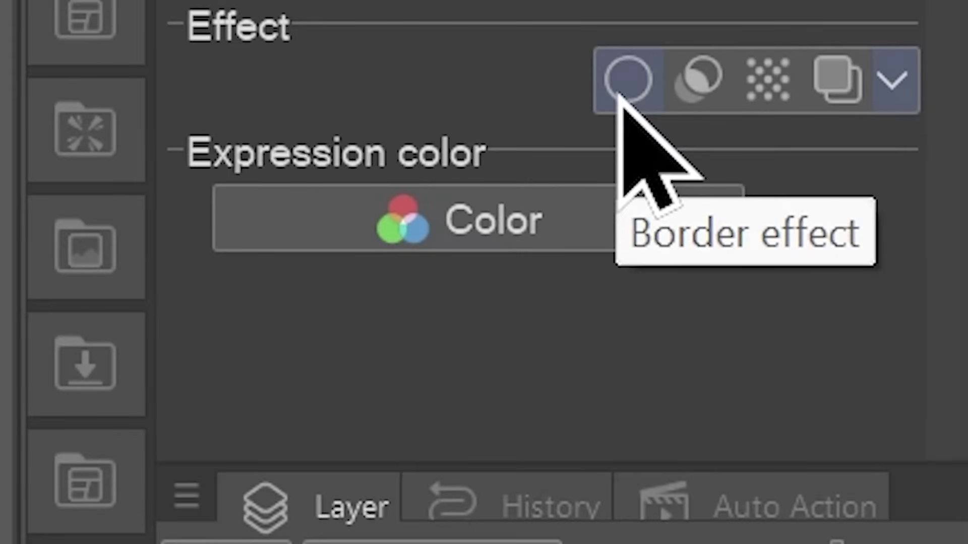
Turn on the border effect for the yellow figure's layer and set the paper color to black
click(621, 96)
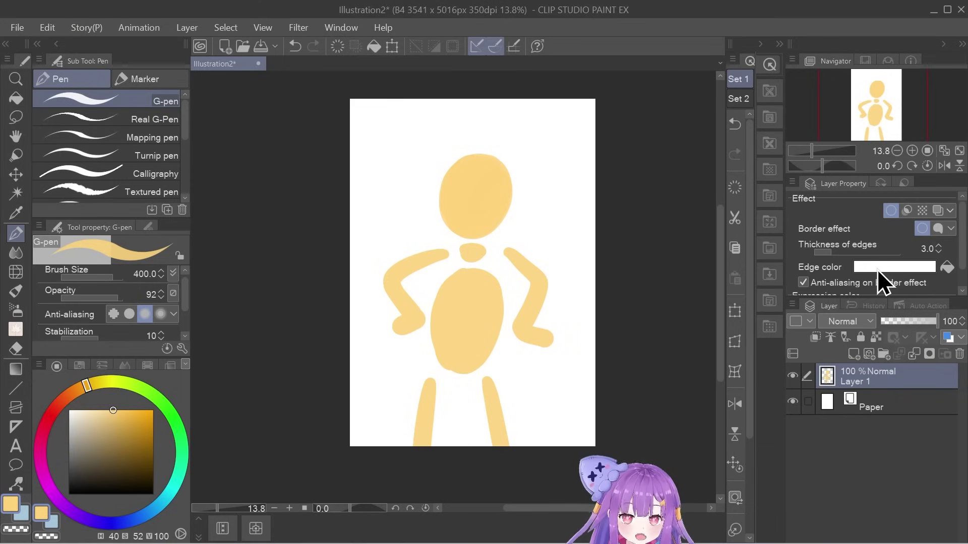
double_click(849, 402)
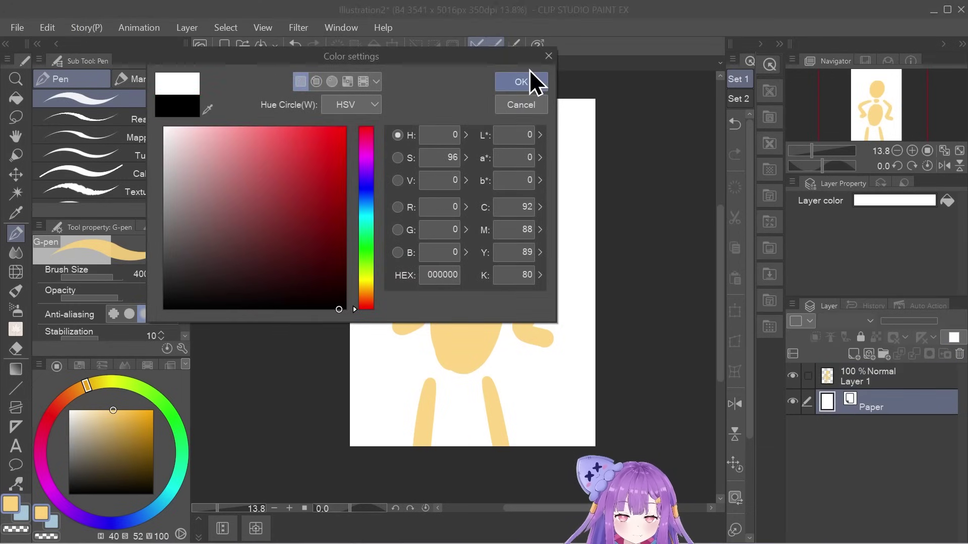
click(527, 83)
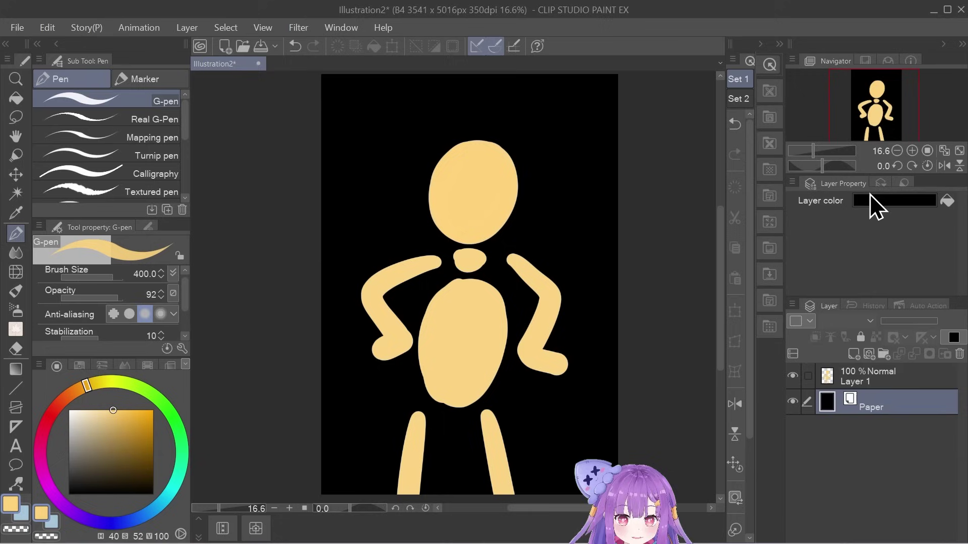
Set the figure's border thickness to 24.5 and its edge color to black, HEX 000000
click(886, 383)
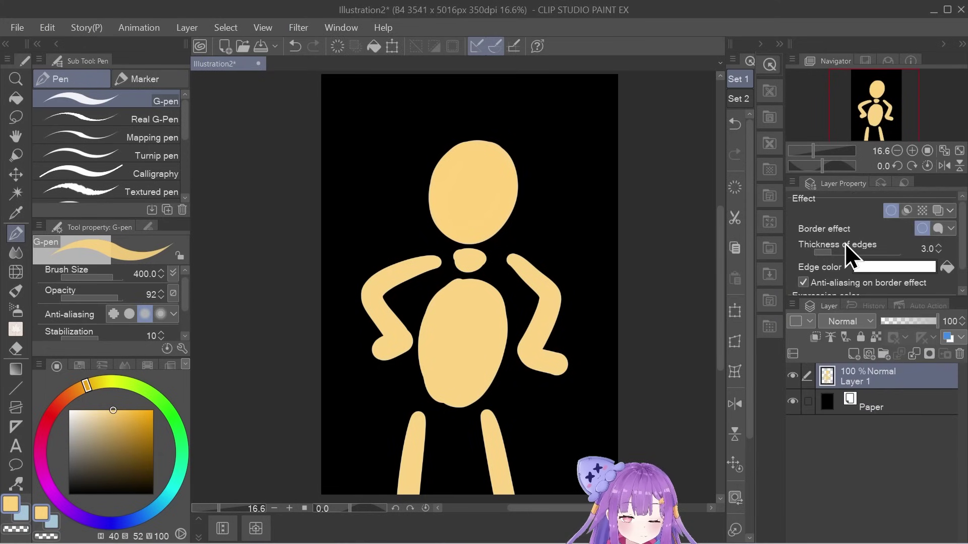
drag(831, 250, 864, 265)
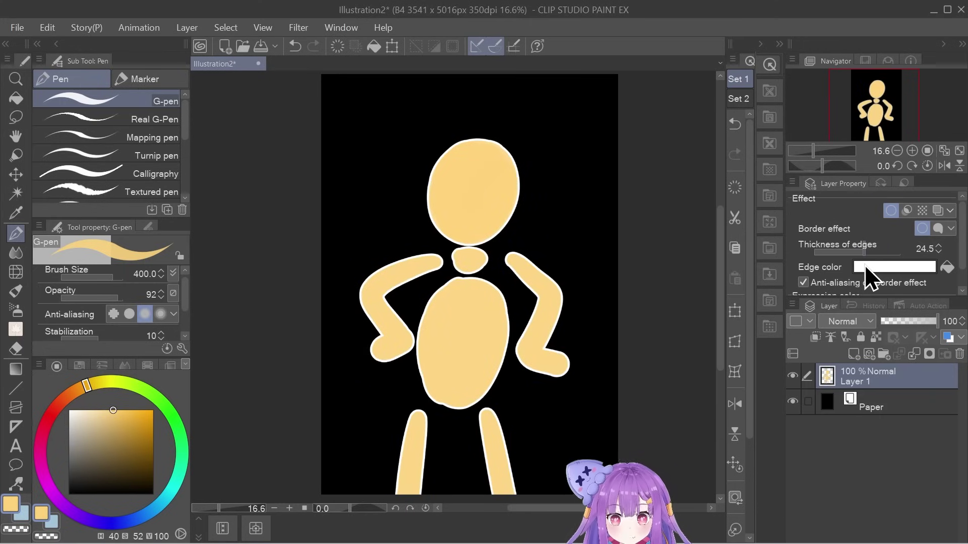
click(882, 264)
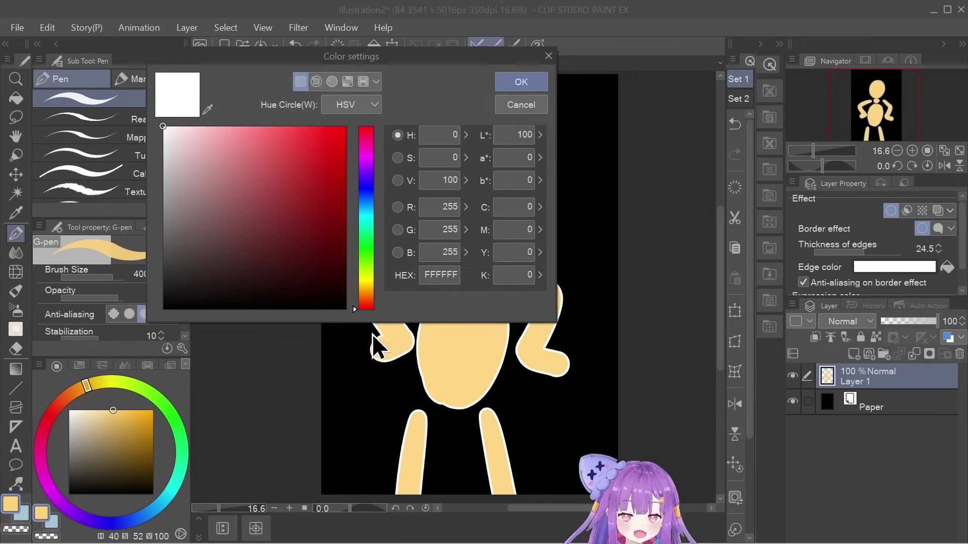
drag(300, 225, 417, 374)
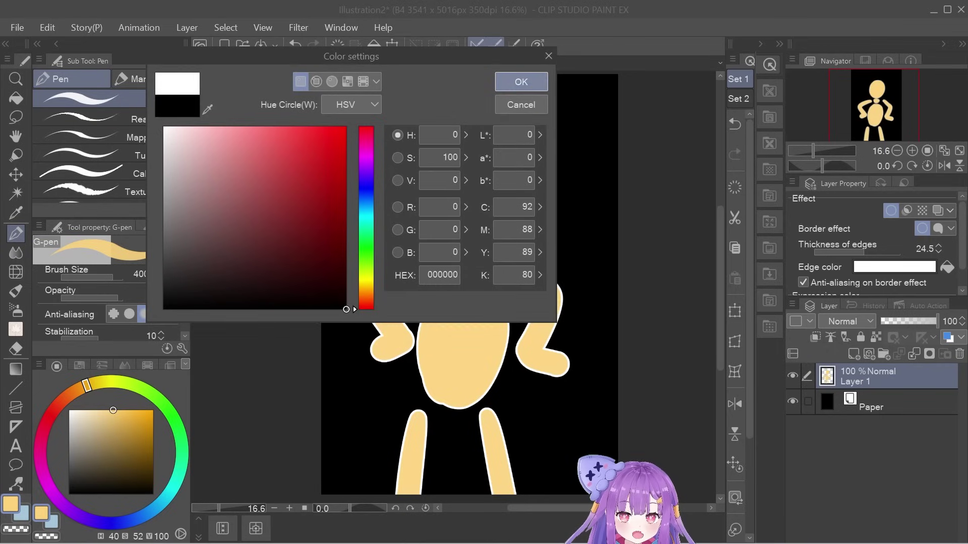
click(534, 82)
Change the paper layer's color to white behind the outlined figure
click(823, 407)
double_click(821, 407)
drag(177, 151, 154, 68)
click(525, 81)
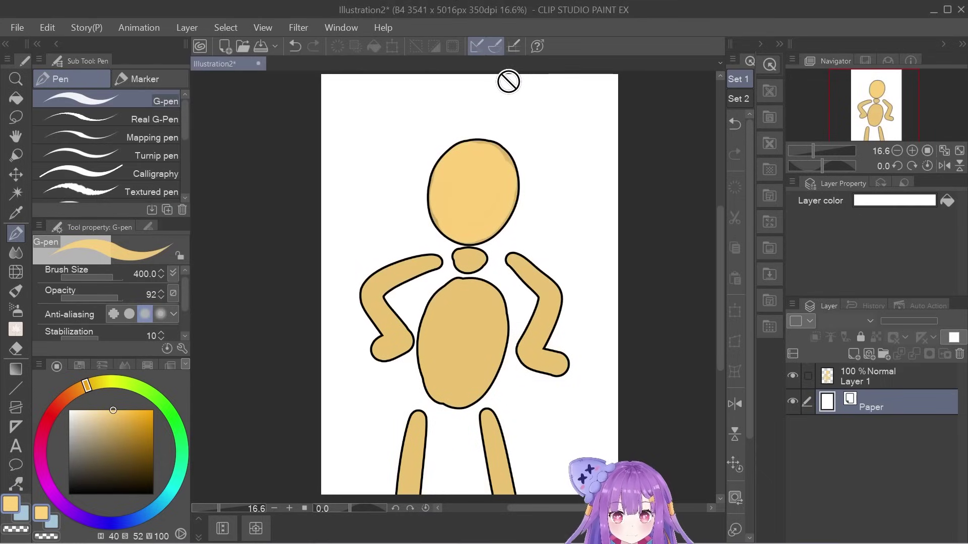
scroll(403, 196, down, 1)
scroll(411, 213, down, 1)
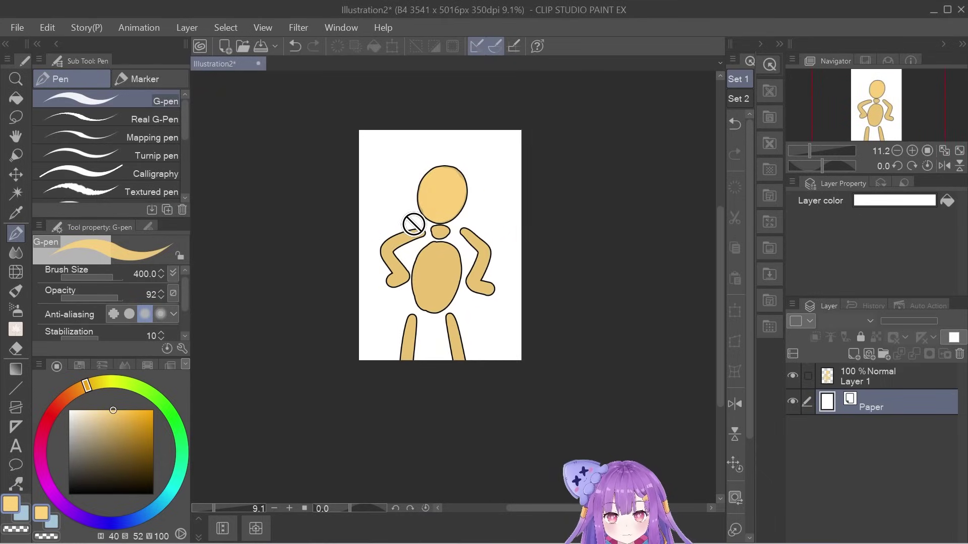
scroll(411, 222, up, 3)
Replace the figure's layer with a new empty raster layer and try one G-pen stroke on it, undoing the stroke
click(918, 382)
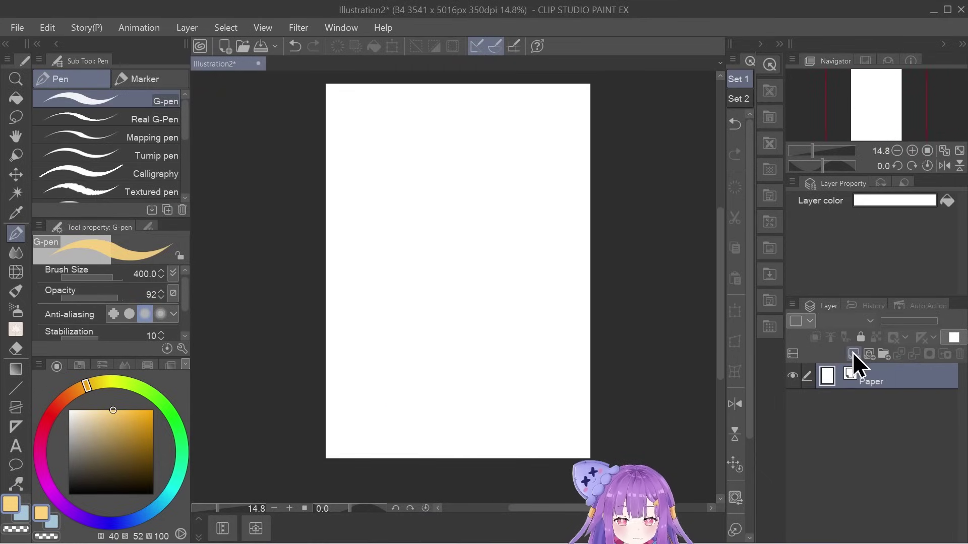
click(852, 355)
scroll(402, 192, down, 1)
scroll(402, 184, up, 3)
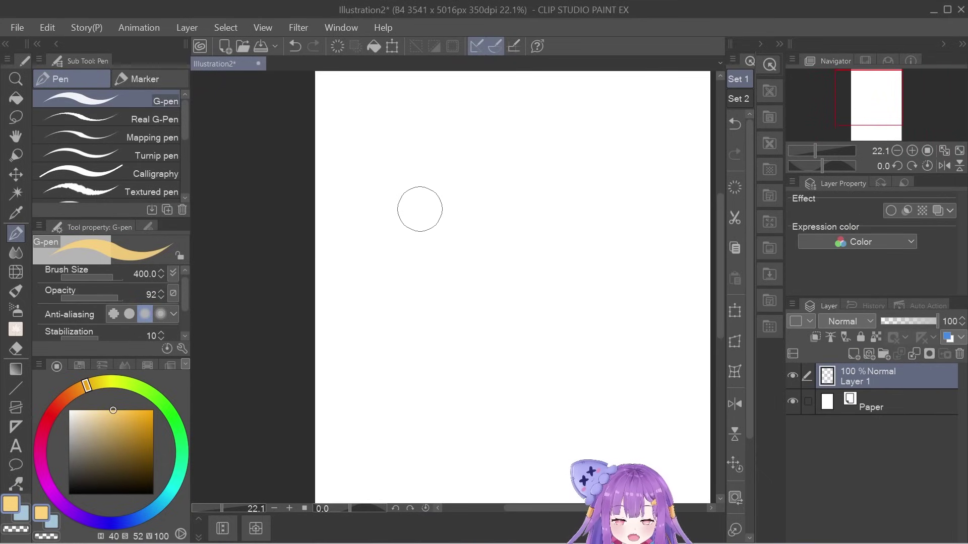
mouse_move(442, 202)
mouse_down()
mouse_move(449, 269)
mouse_move(462, 278)
mouse_move(450, 307)
mouse_move(451, 269)
mouse_move(476, 324)
mouse_move(519, 341)
mouse_up()
key(ctrl+z)
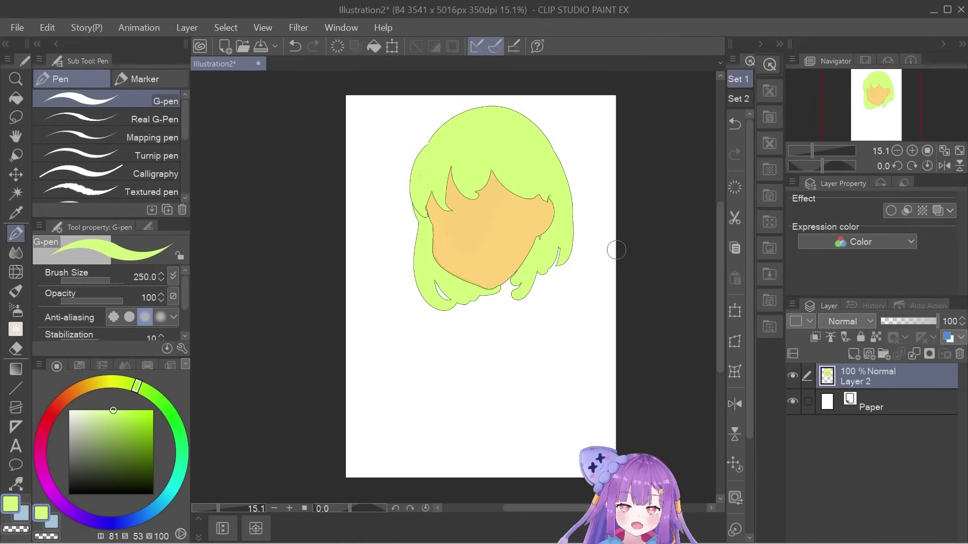
Add a new raster layer above the head drawing, toggle the drawing layer's visibility off and on, and select Layer 2
key(ctrl+shift+n)
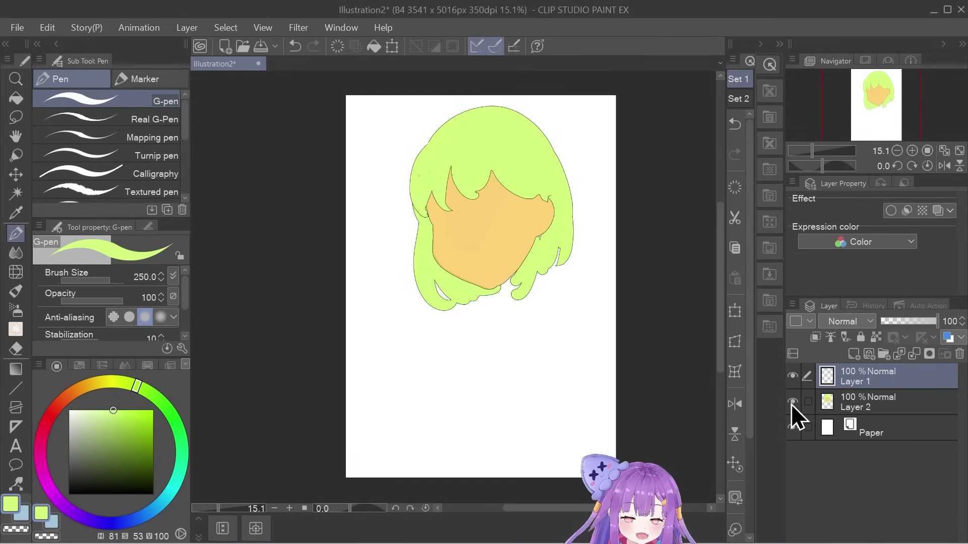
click(792, 403)
click(792, 402)
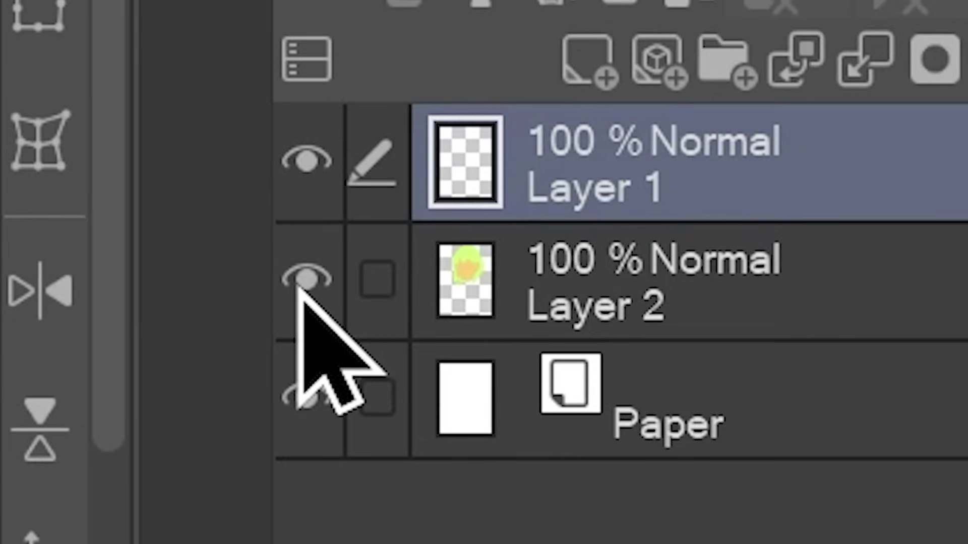
click(298, 290)
click(299, 291)
click(378, 277)
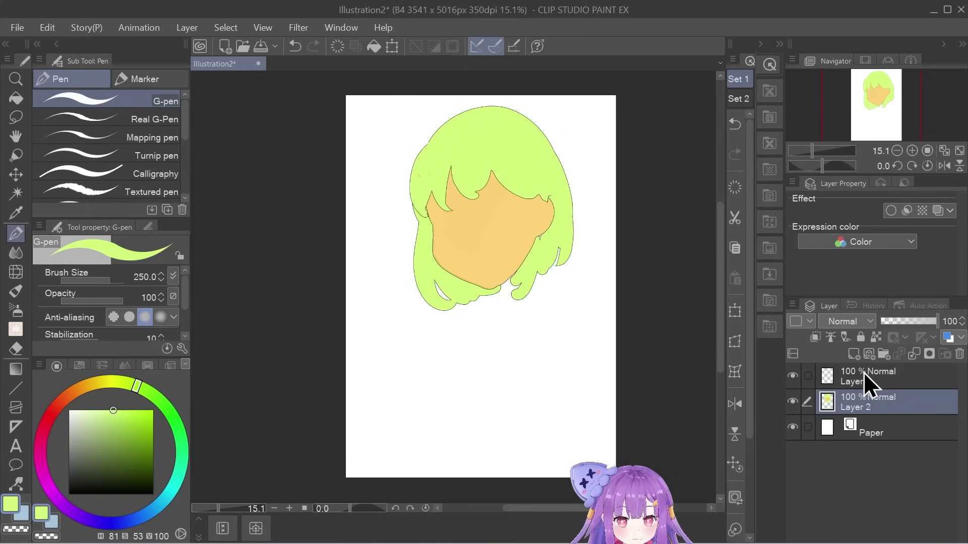
Add four more empty raster layers above Layer 1 and group the topmost one into a new folder
click(855, 349)
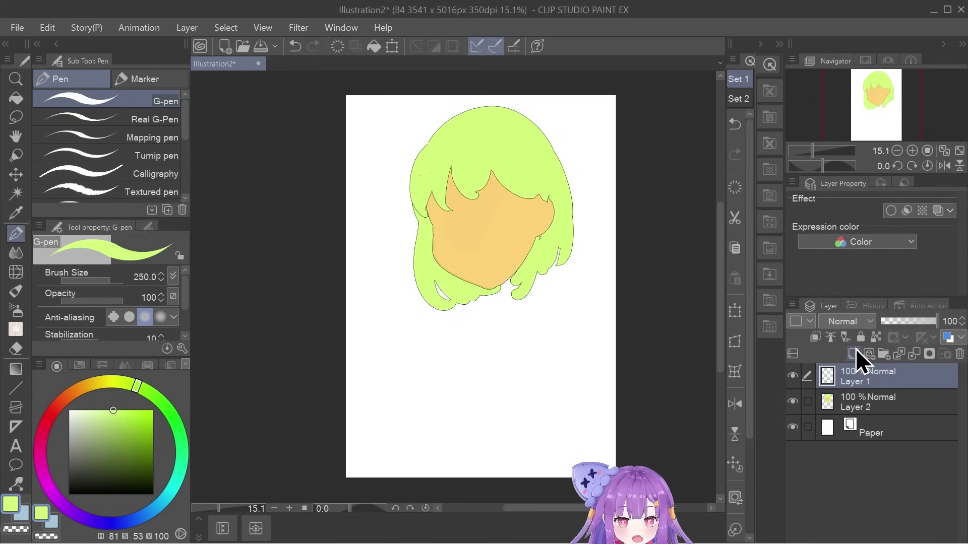
click(855, 349)
click(855, 348)
click(854, 349)
click(855, 349)
click(823, 409)
key(ctrl+g)
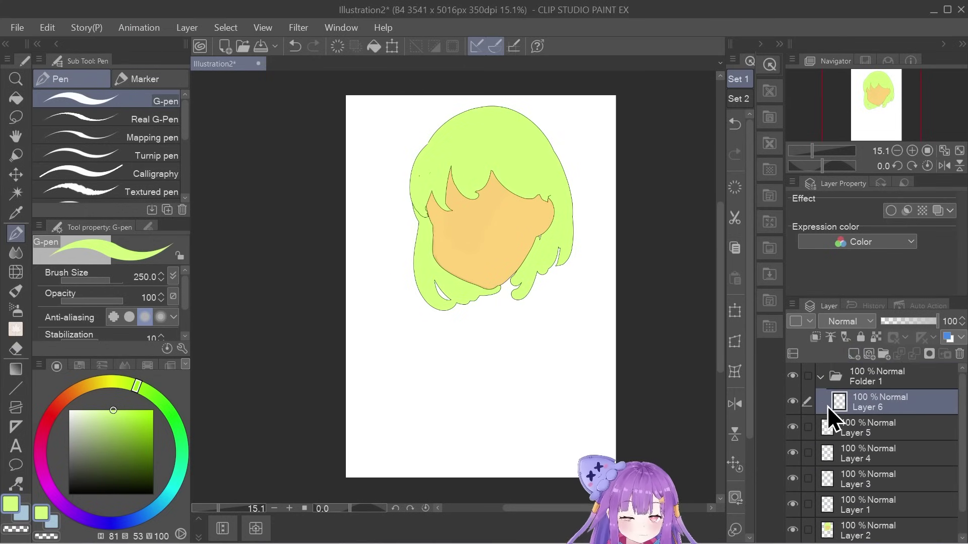
Move Layer 5, Layer 4, Layer 3 and Layer 1 into Folder 1 and collapse the folder
drag(861, 431, 880, 413)
drag(807, 426, 810, 507)
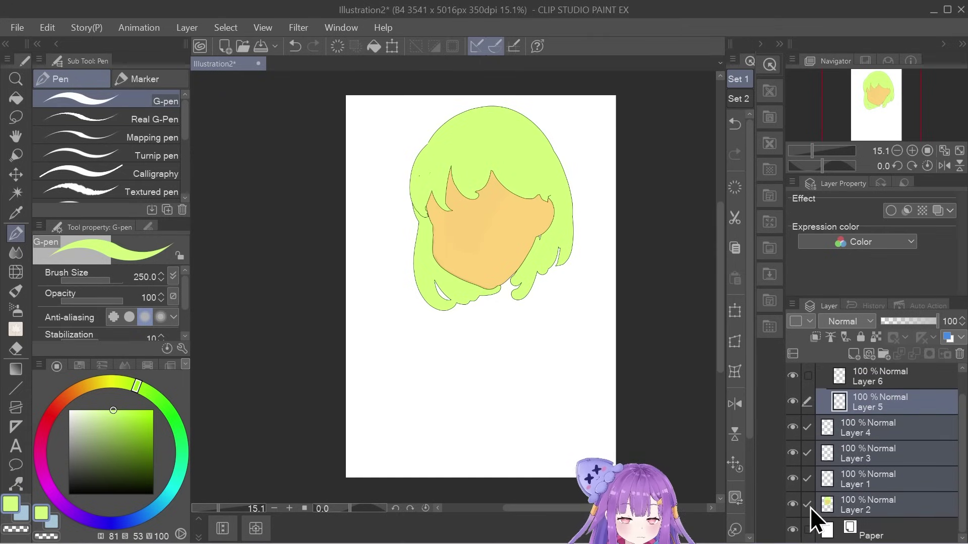
click(889, 407)
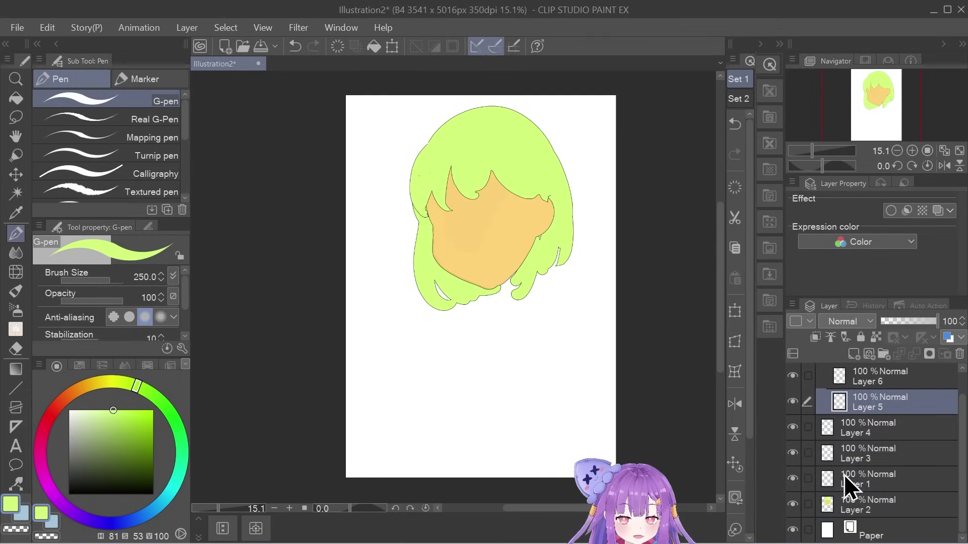
click(807, 481)
drag(809, 484, 896, 379)
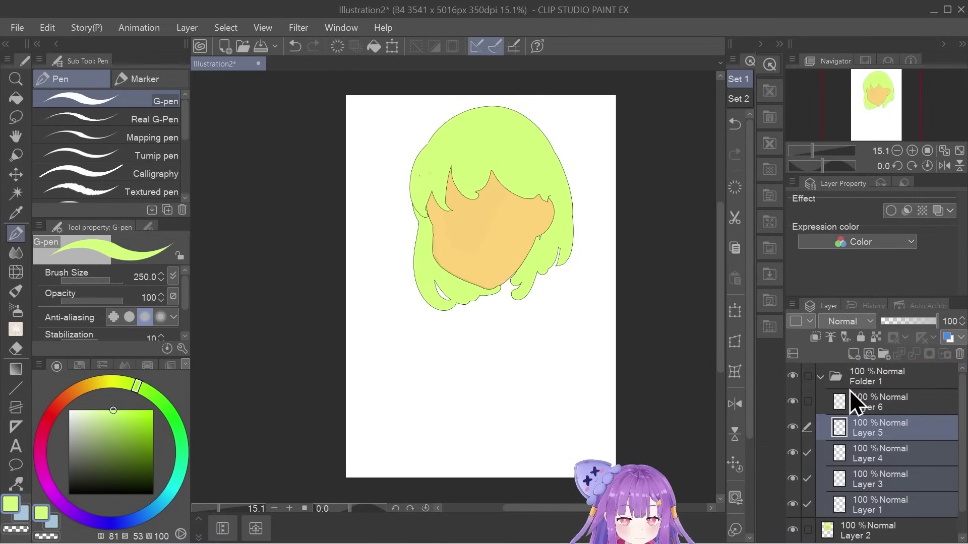
click(819, 374)
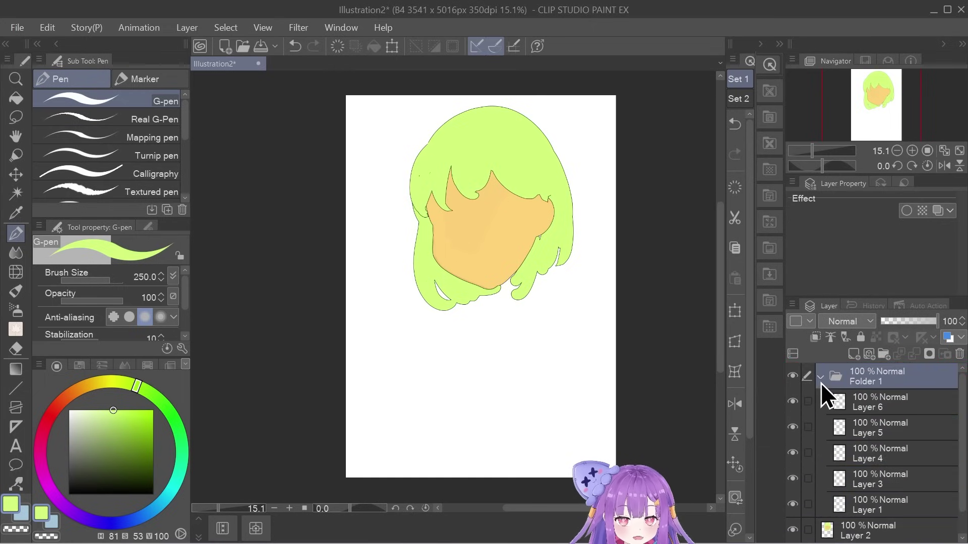
click(820, 380)
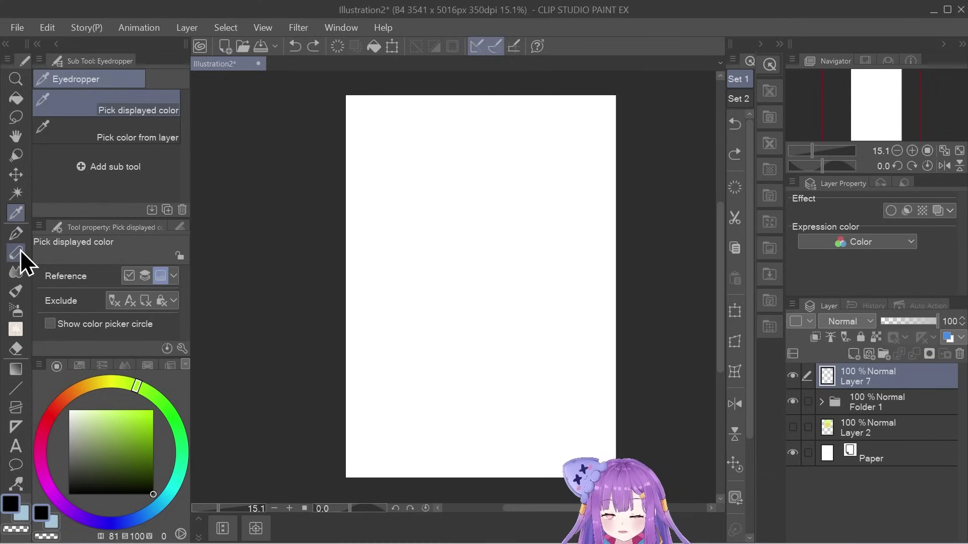
Try a stroke with the Milli pen marker on the empty Layer 7 and undo it
click(20, 250)
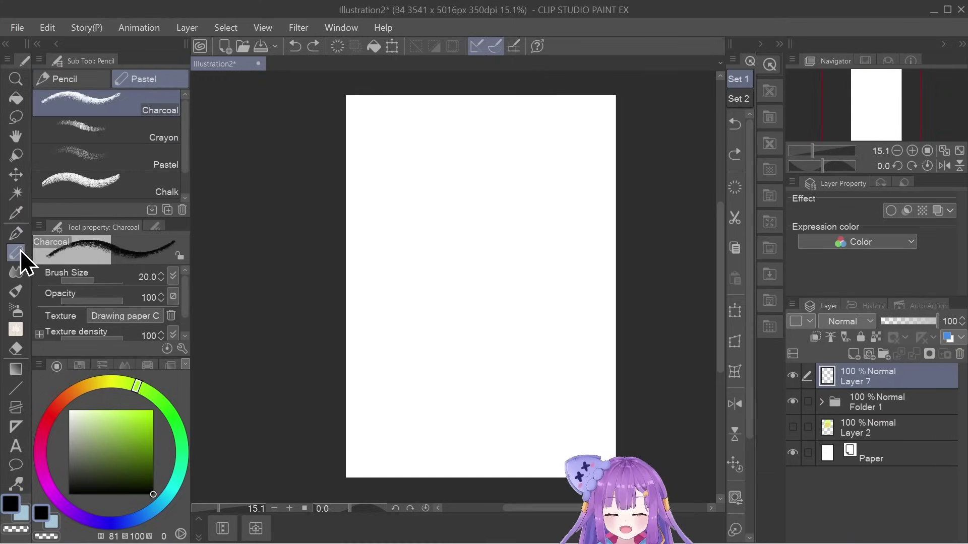
click(15, 234)
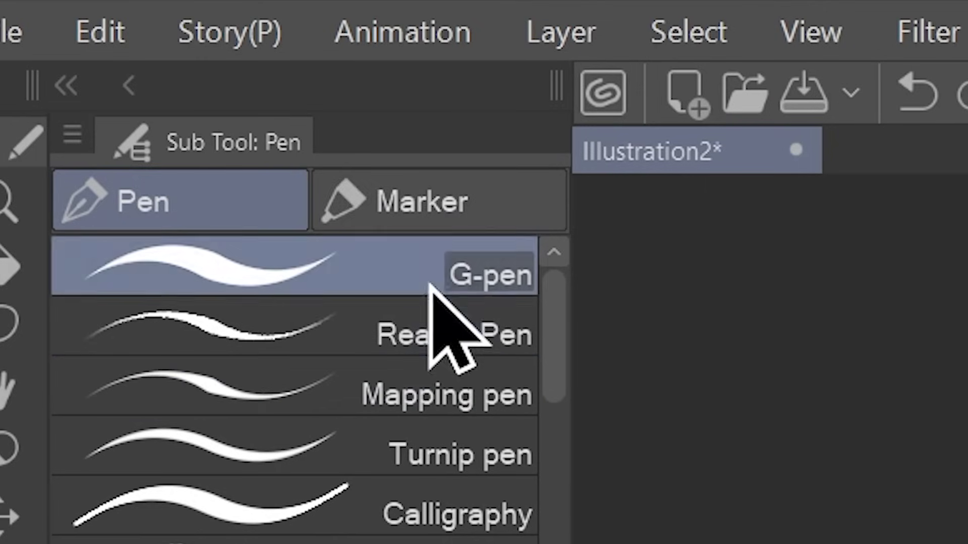
click(439, 207)
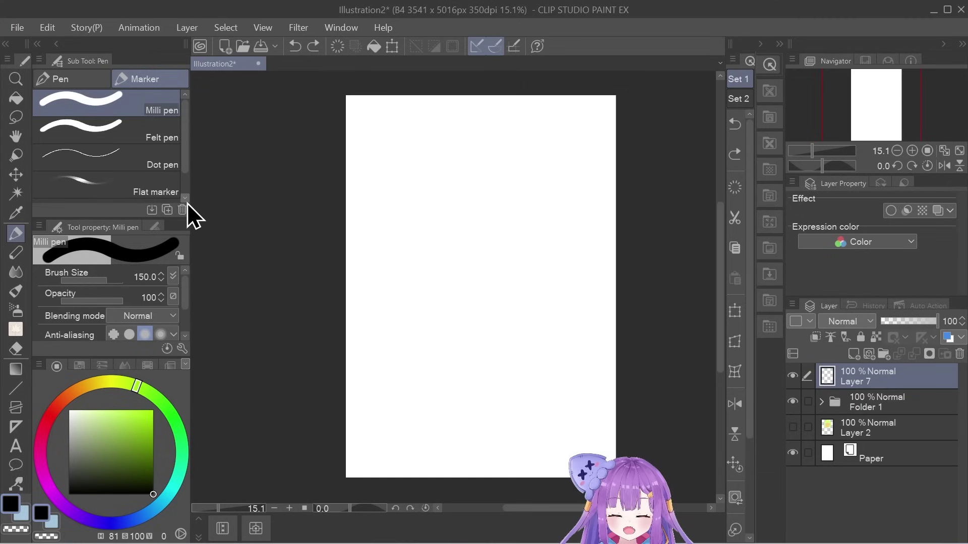
mouse_move(423, 202)
mouse_down()
mouse_move(402, 316)
mouse_move(410, 401)
mouse_move(553, 172)
mouse_up()
key(ctrl+z)
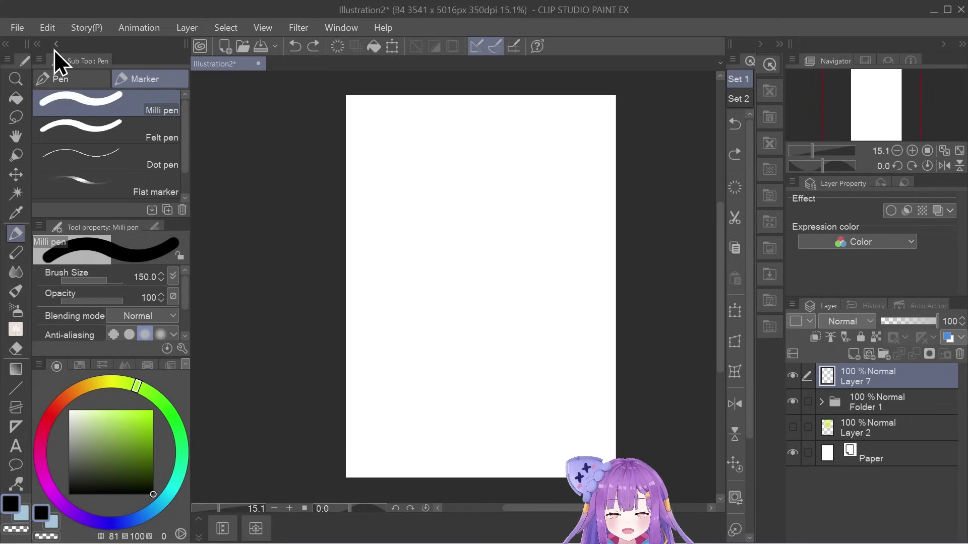
click(65, 79)
click(142, 75)
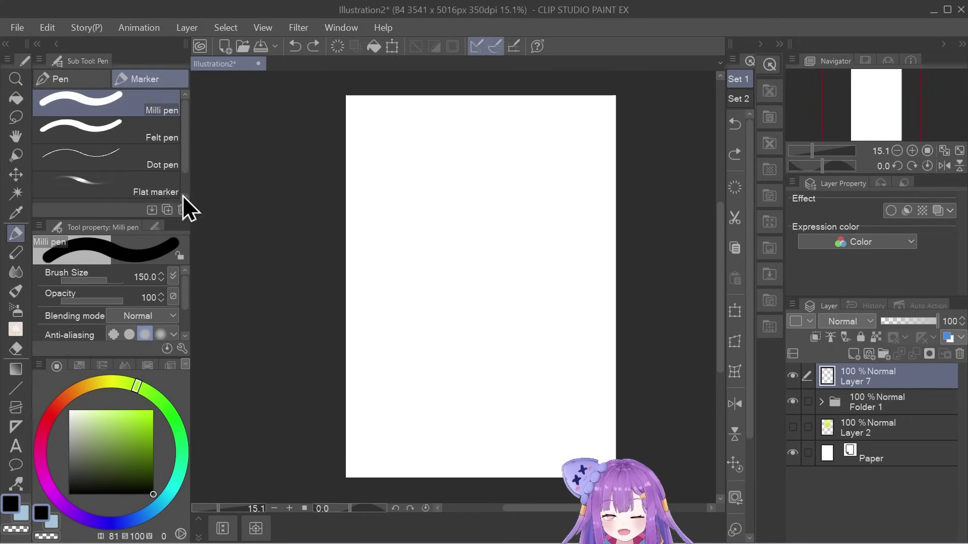
Look through the Pastel sub tools, try one Chalk stroke on the canvas and undo it
click(17, 253)
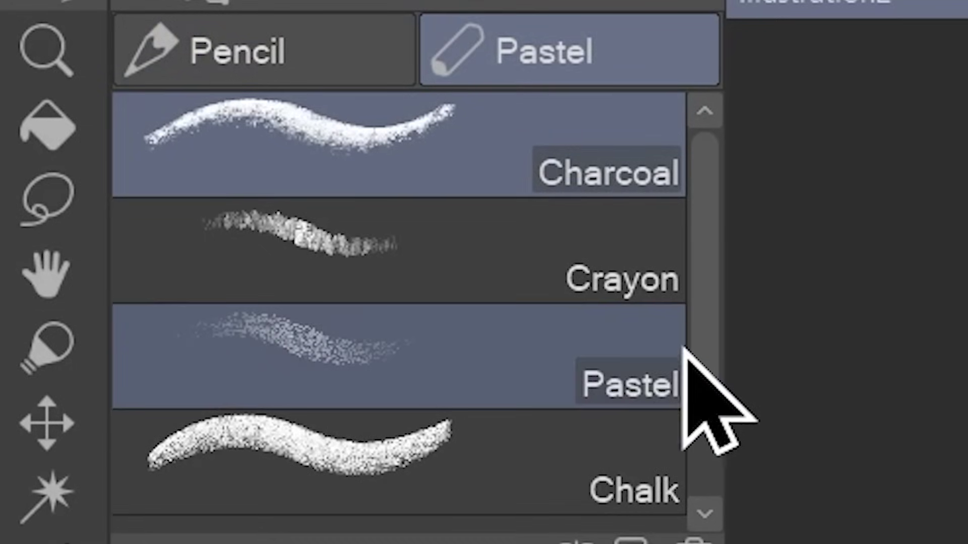
scroll(655, 332, down, 2)
scroll(545, 353, up, 2)
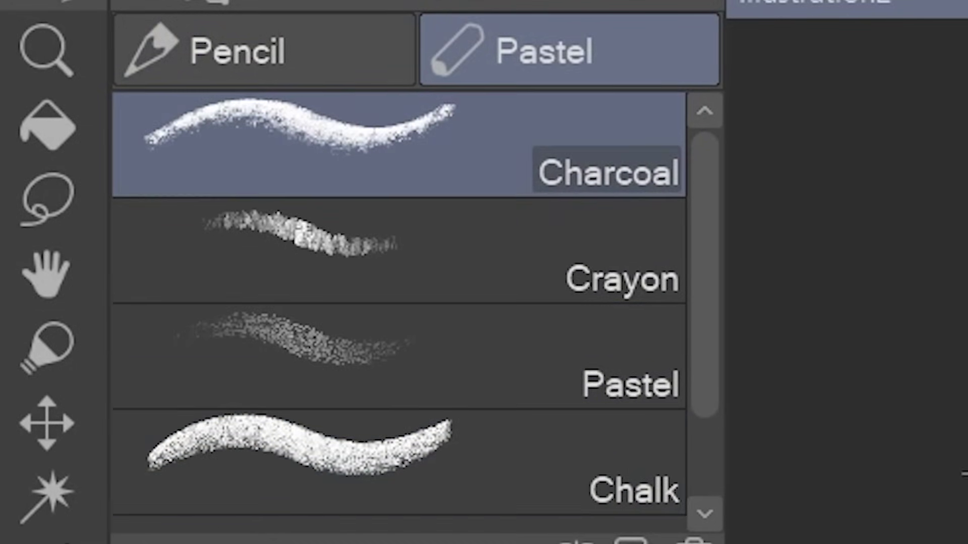
click(403, 454)
drag(428, 207, 461, 358)
key(ctrl+z)
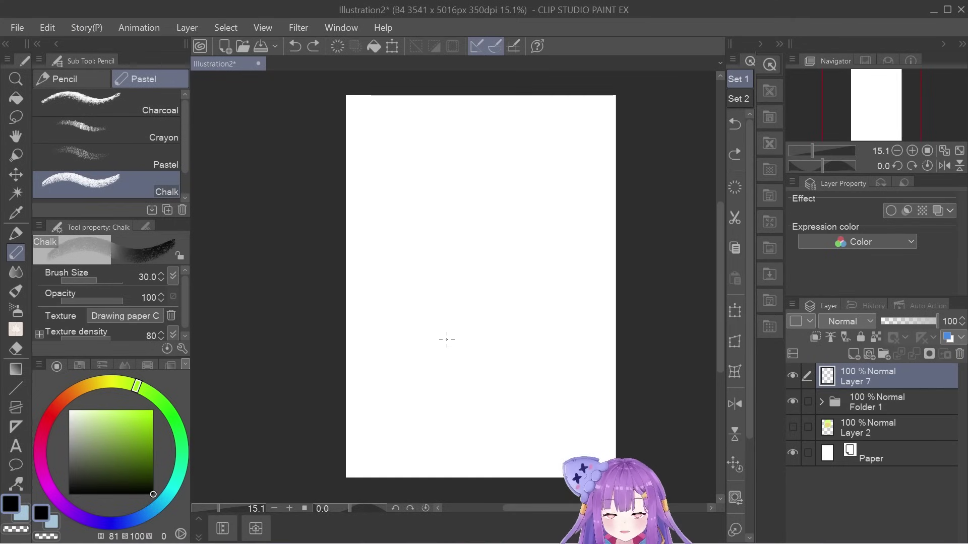
Reorder the tools so that Brush sits above Blend, and check the Watercolor brush group
click(15, 288)
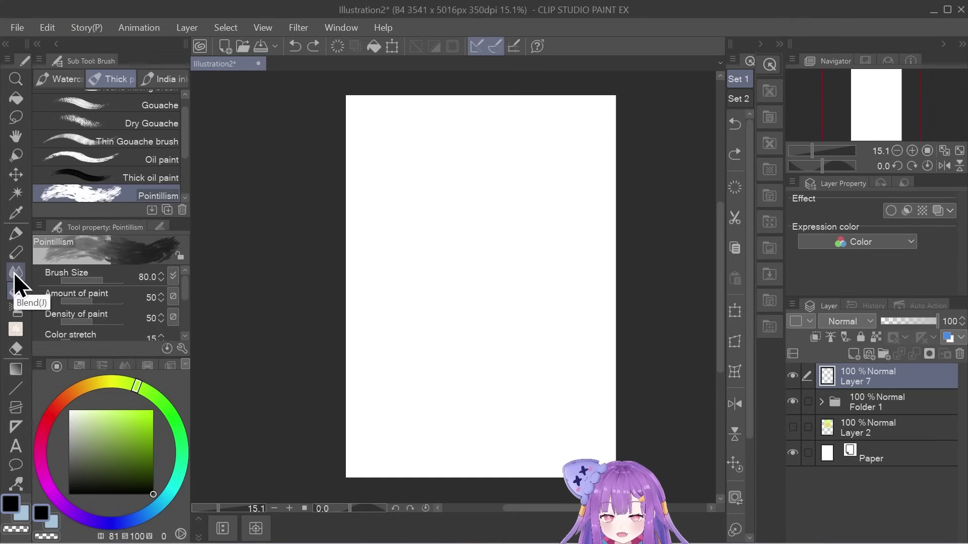
mouse_move(17, 289)
mouse_down()
mouse_move(19, 296)
mouse_move(19, 271)
mouse_move(5, 267)
mouse_move(22, 270)
mouse_move(22, 285)
mouse_move(18, 271)
mouse_up()
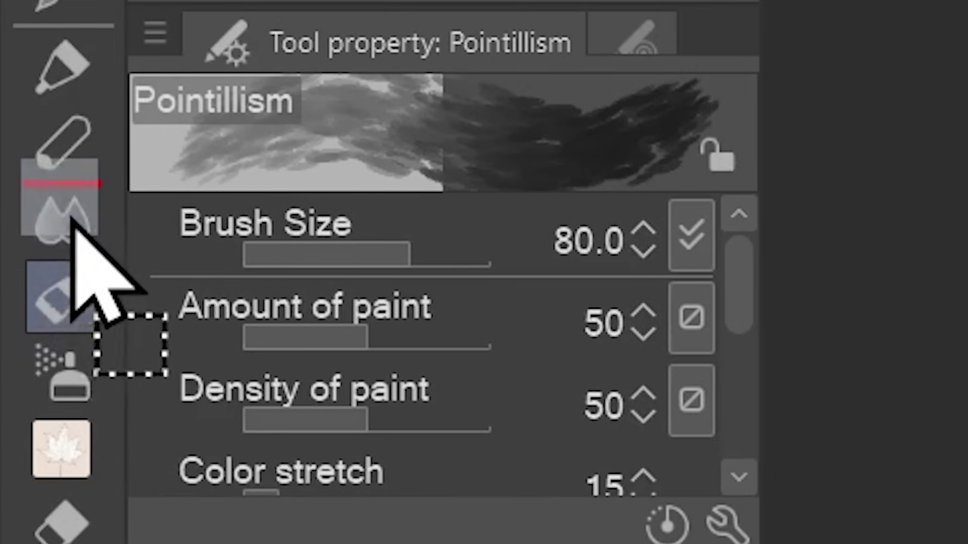
mouse_move(70, 216)
mouse_down()
mouse_move(73, 247)
mouse_move(71, 205)
mouse_up()
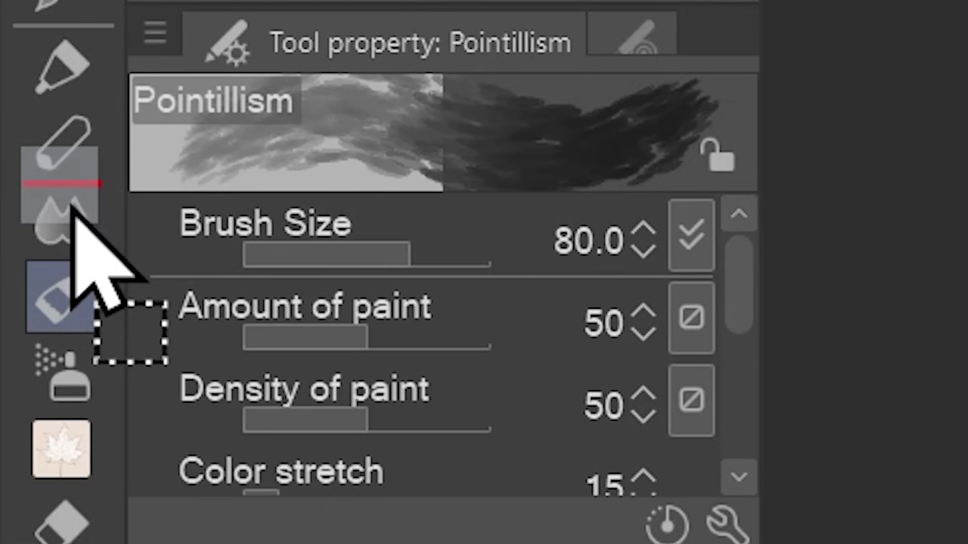
mouse_move(71, 206)
mouse_down()
mouse_move(125, 385)
mouse_move(66, 224)
mouse_up()
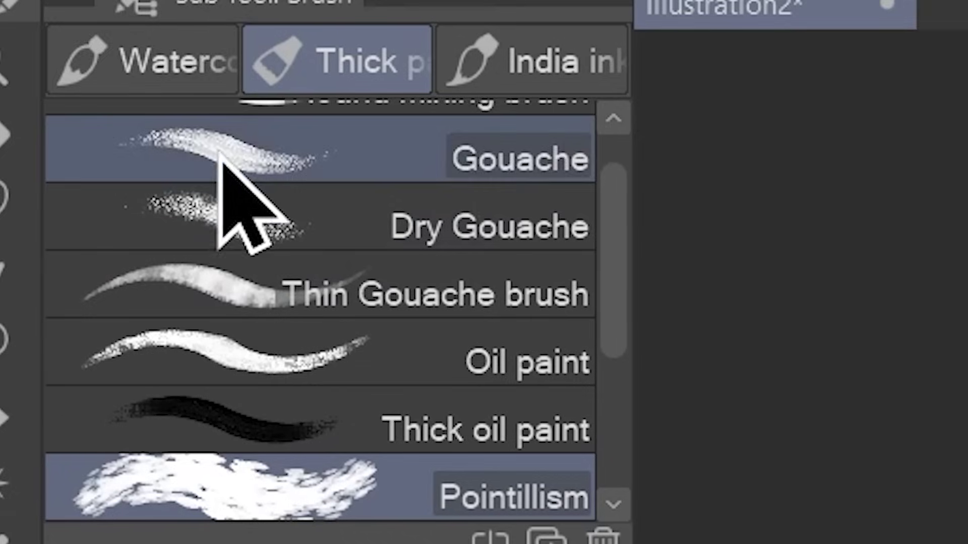
click(174, 63)
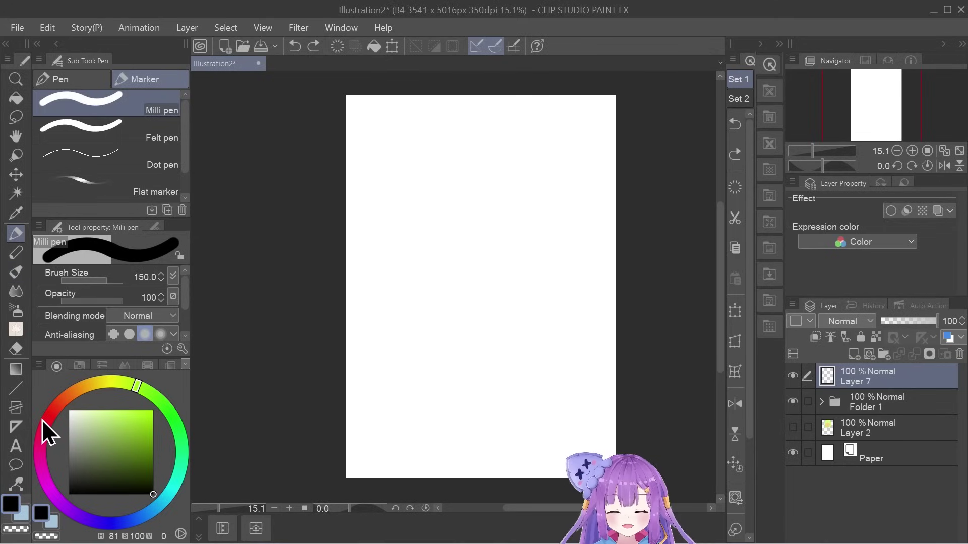
click(23, 298)
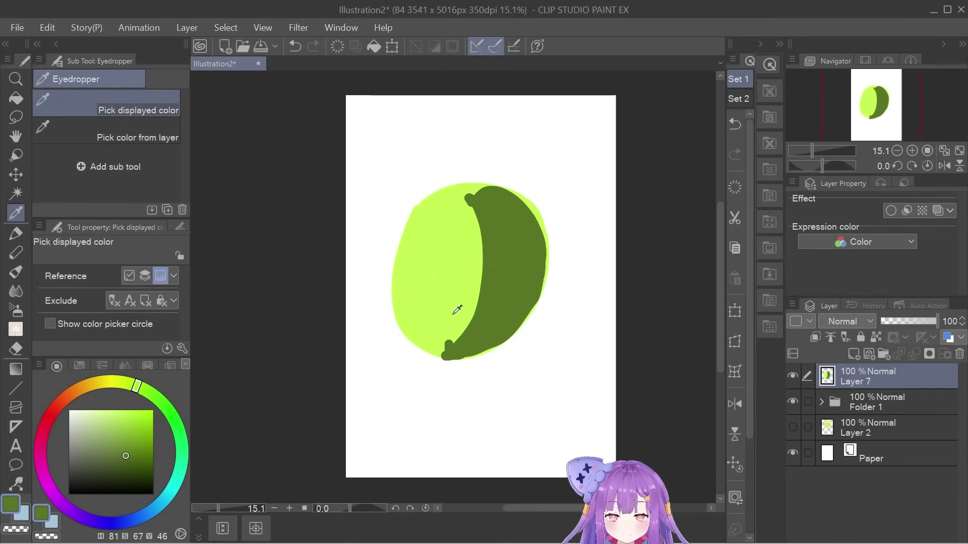
Sample the light green from the circle and repaint the inner edge of its dark green shadow
alt+click(459, 316)
drag(463, 327, 478, 280)
mouse_move(461, 209)
mouse_down()
mouse_move(470, 223)
mouse_move(462, 195)
mouse_up()
Smooth the light and dark greens of the circle together using the Blend sub tool at brush size 300
key(j)
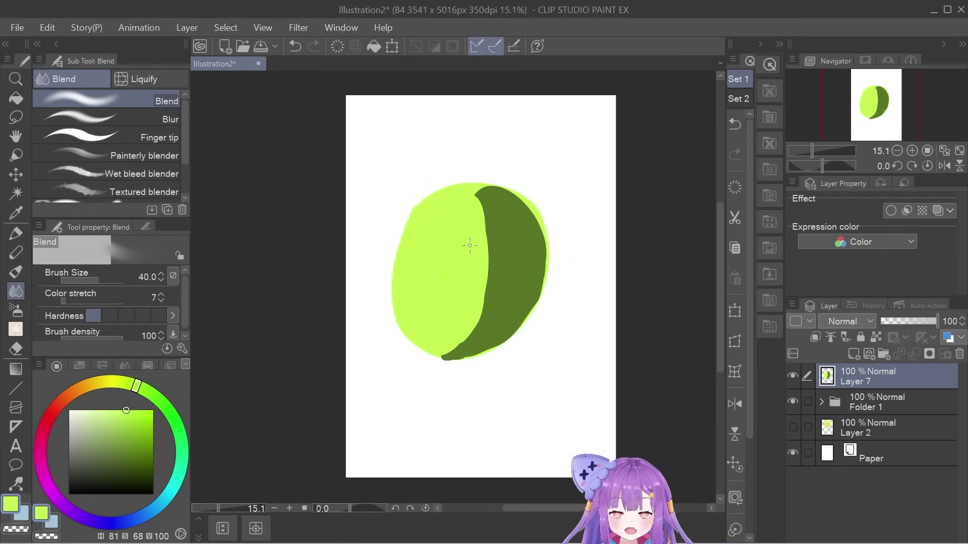
scroll(474, 249, up, 1)
key(bracketright)
key(bracketright)
key(bracketright)
key(bracketright)
key(bracketright)
key(bracketright)
key(bracketright)
key(bracketright)
key(bracketright)
key(bracketright)
key(bracketright)
key(bracketright)
key(bracketright)
key(bracketleft)
key(bracketleft)
mouse_move(479, 202)
mouse_down()
mouse_move(484, 217)
mouse_move(475, 197)
mouse_move(492, 210)
mouse_move(515, 278)
mouse_up()
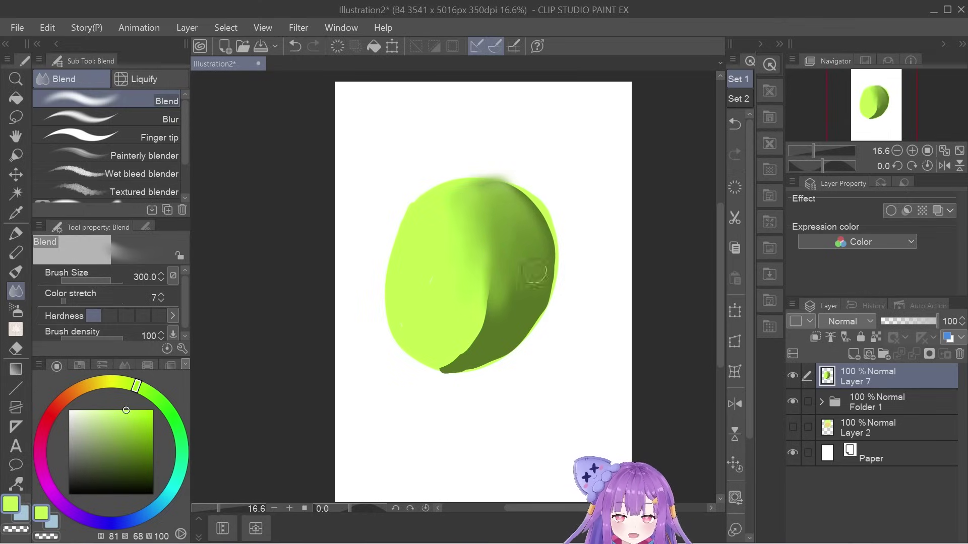
mouse_move(495, 278)
mouse_down()
mouse_move(473, 296)
mouse_move(481, 246)
mouse_move(476, 320)
mouse_up()
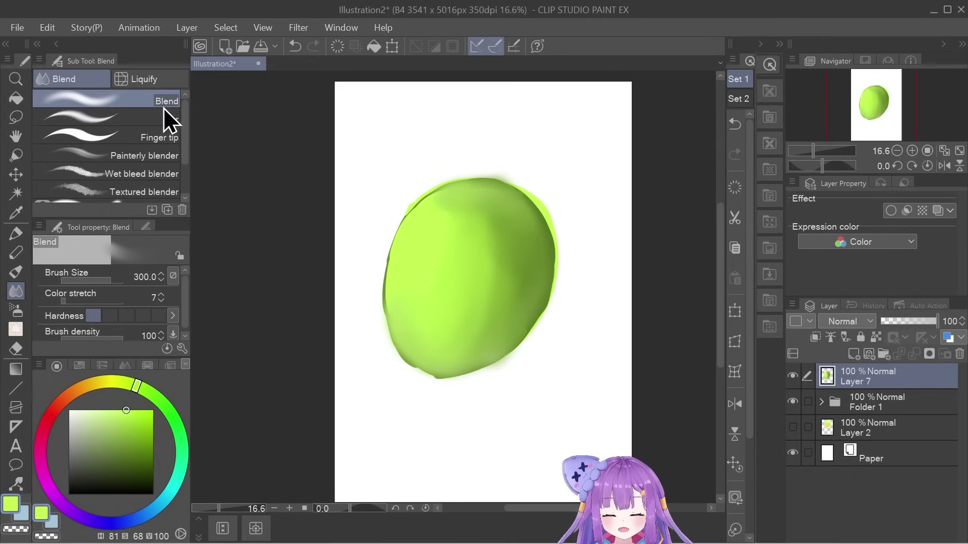
Try blurring the whole green circle with the Blur sub tool at brush size 1200
click(580, 166)
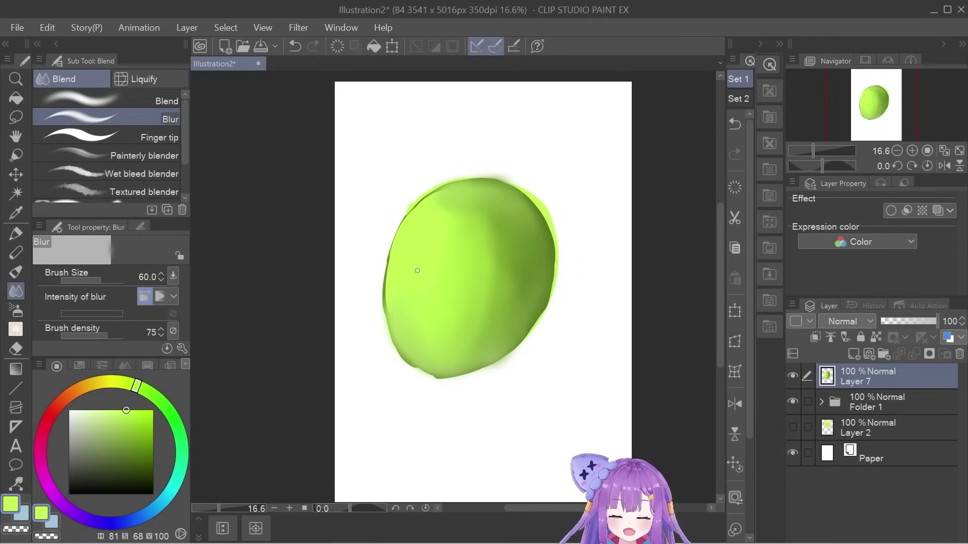
key(bracketright)
key(bracketright)
key(bracketright)
key(bracketright)
key(bracketright)
key(bracketright)
key(bracketright)
key(bracketright)
key(bracketright)
key(bracketright)
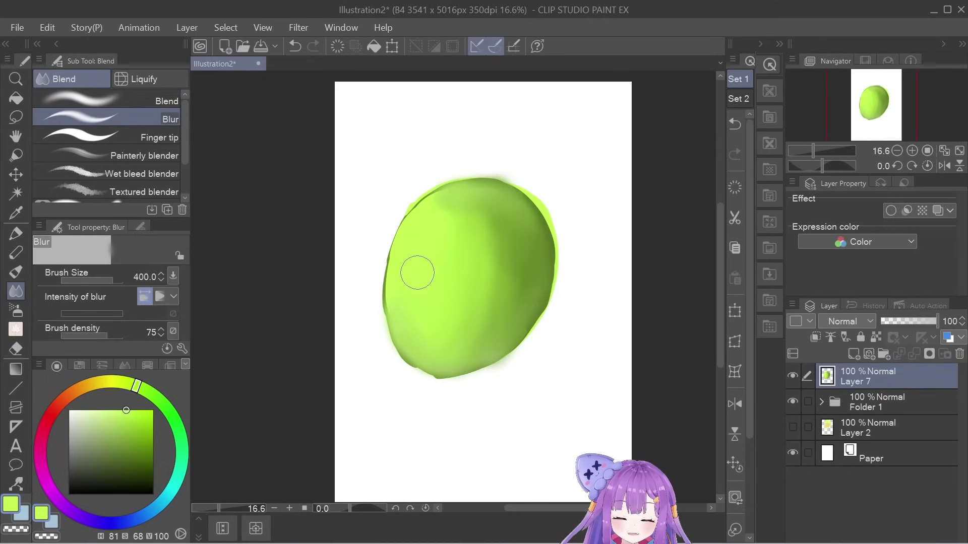
key(bracketright)
key(bracketright)
mouse_move(418, 272)
mouse_down()
mouse_move(571, 208)
mouse_move(532, 193)
mouse_move(431, 211)
mouse_move(356, 325)
mouse_move(442, 228)
mouse_move(520, 223)
mouse_move(520, 314)
mouse_move(534, 279)
mouse_move(491, 186)
mouse_move(396, 250)
mouse_move(525, 222)
mouse_move(532, 323)
mouse_move(452, 375)
mouse_move(359, 331)
mouse_move(402, 237)
mouse_move(523, 227)
mouse_up()
scroll(313, 281, up, 2)
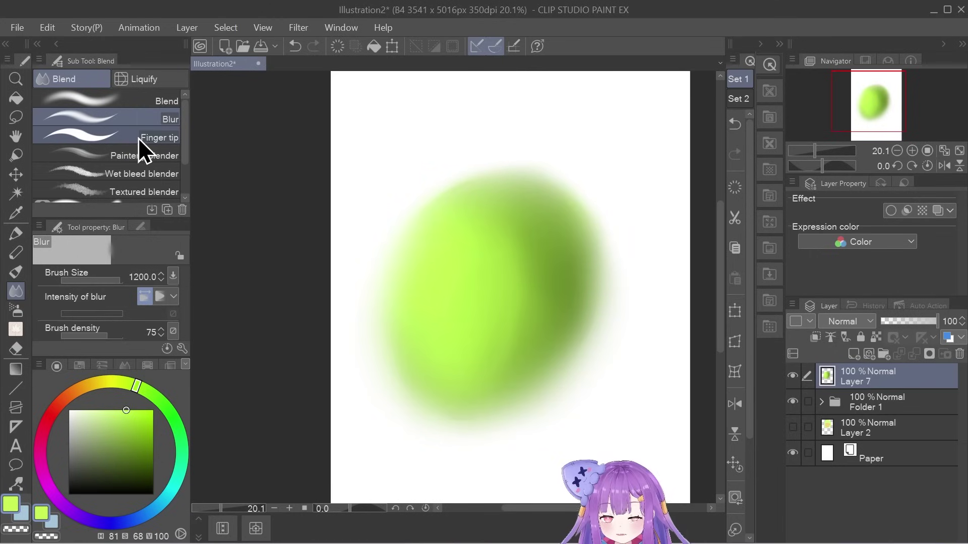
Browse the other Blend sub tools, return to Blur and undo the blurring of the circle
scroll(146, 173, down, 2)
scroll(147, 173, up, 2)
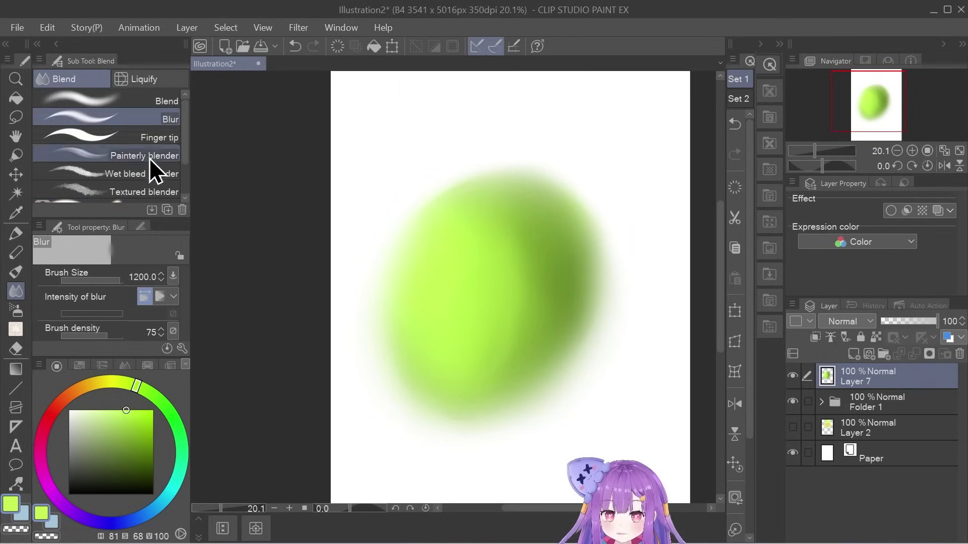
click(150, 106)
click(157, 118)
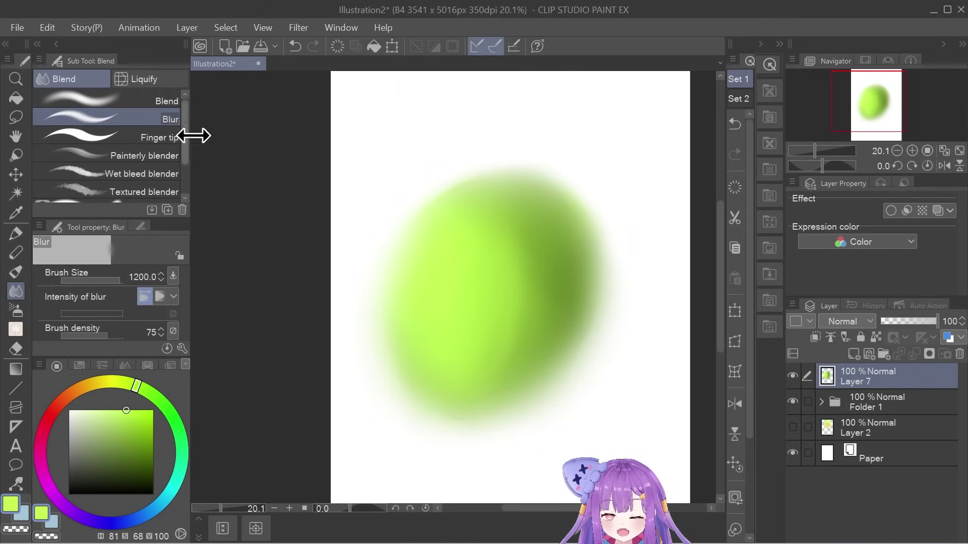
key(ctrl+z)
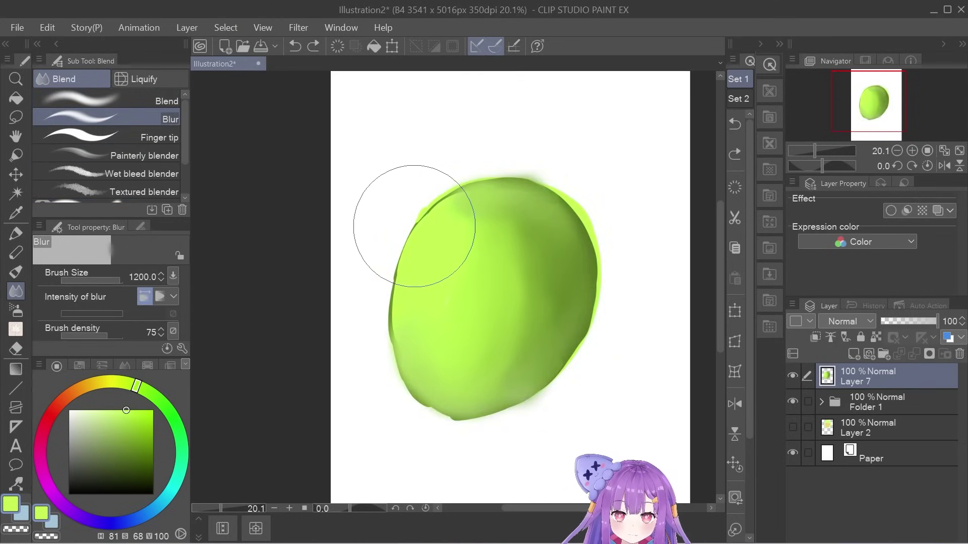
Use Liquify at brush size 1500 to push the green circle's left and lower edges inward
scroll(250, 122, down, 2)
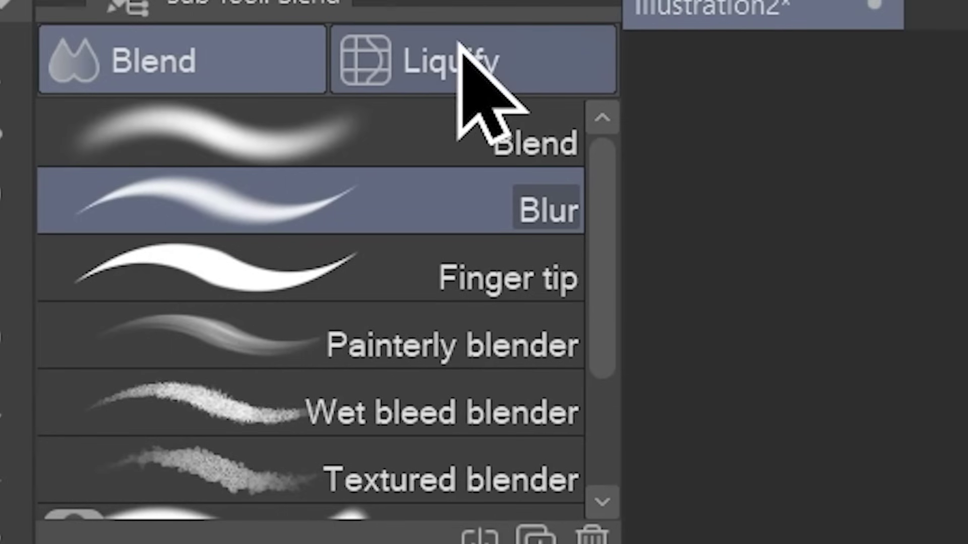
click(470, 63)
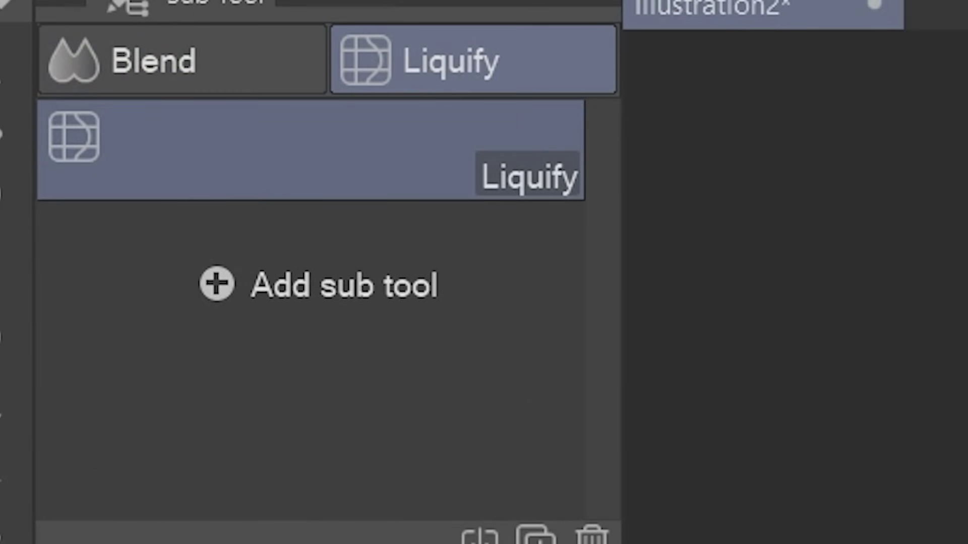
drag(432, 245, 443, 262)
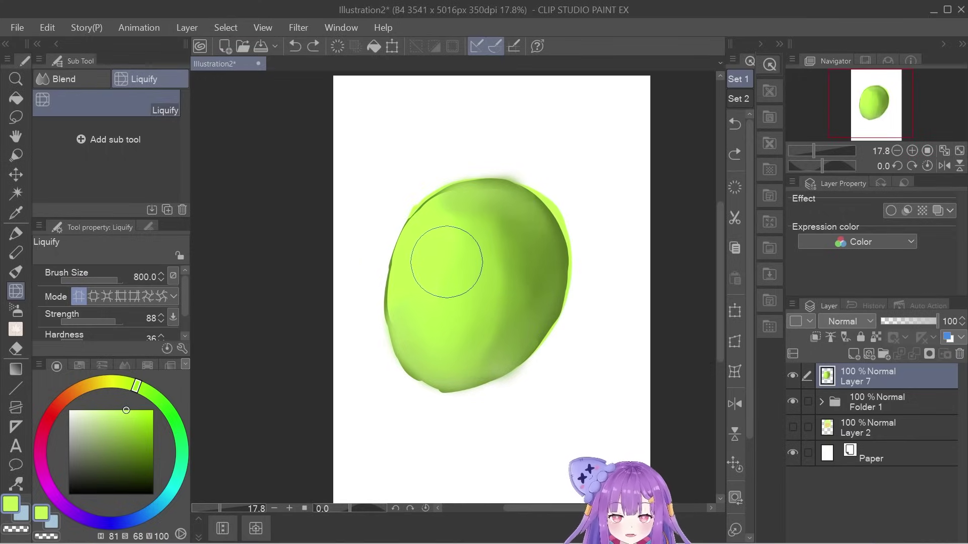
drag(390, 317, 379, 293)
drag(379, 294, 403, 294)
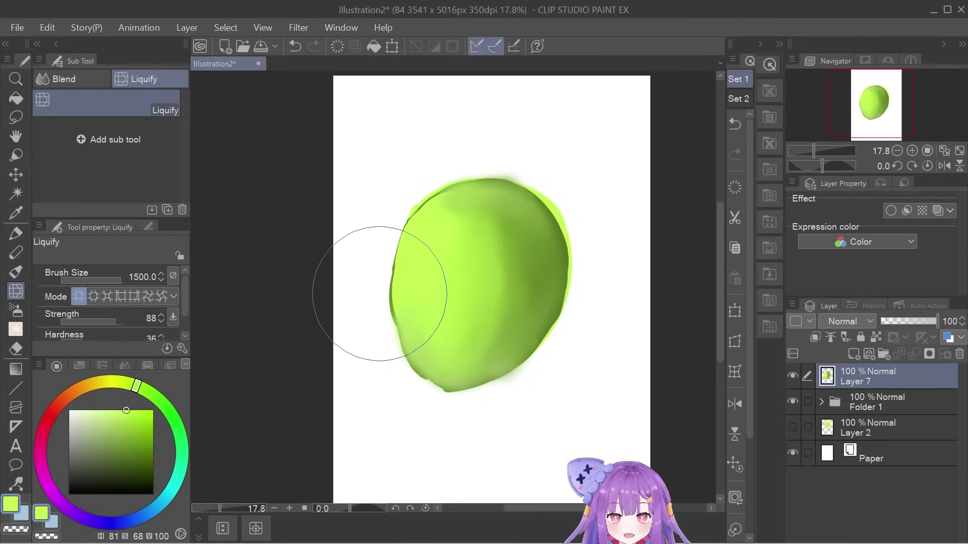
drag(447, 424, 443, 417)
Set the Liquify brush size to 1000 and its strength to 26
key(bracketleft)
key(bracketleft)
key(bracketleft)
key(bracketleft)
key(bracketleft)
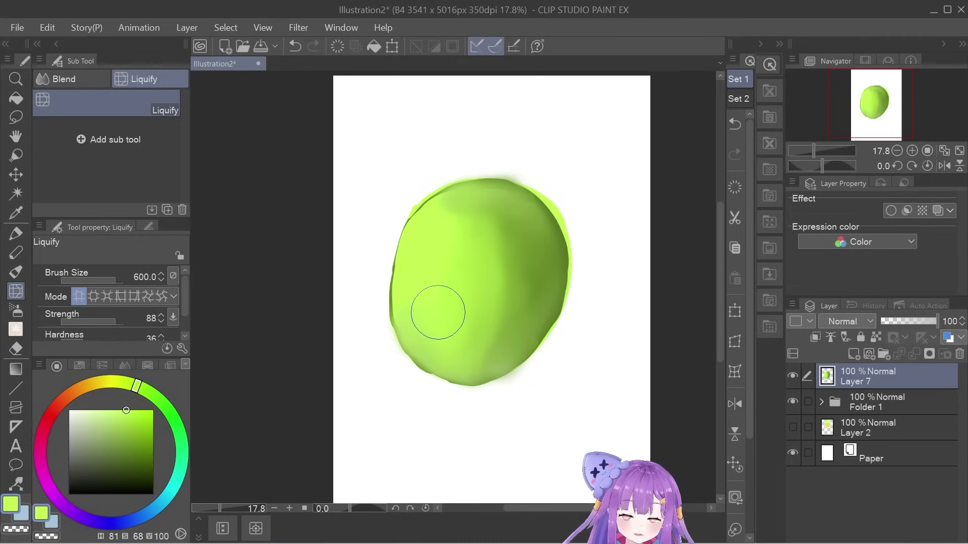
key(bracketright)
key(bracketright)
key(bracketright)
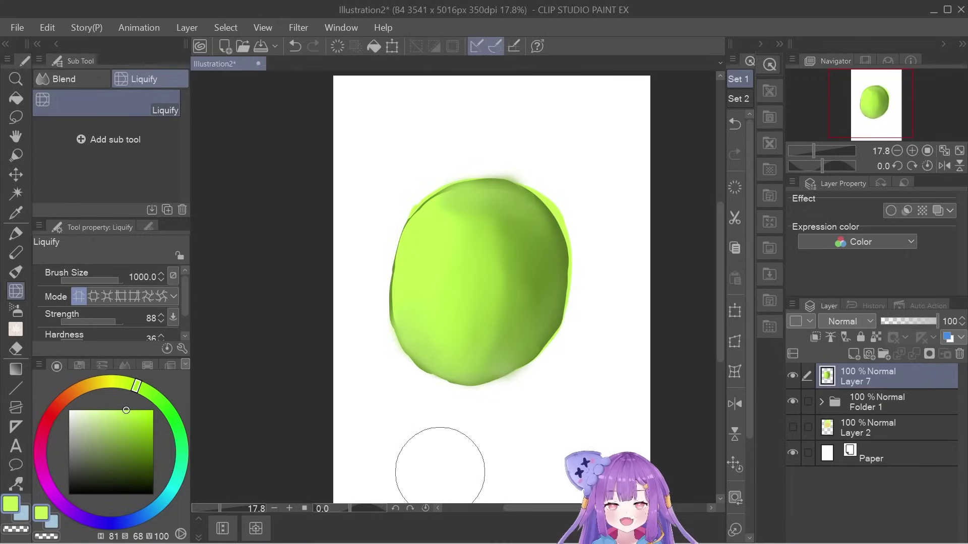
drag(114, 322, 78, 353)
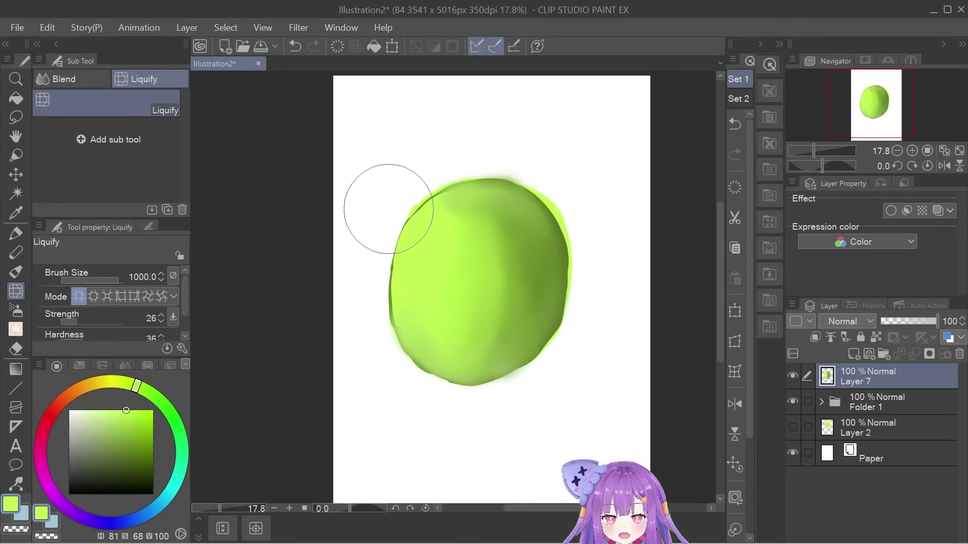
Try pushing and expanding the left side of the green sphere with Liquify at brush size 1000
drag(395, 300, 377, 248)
key(ctrl+z)
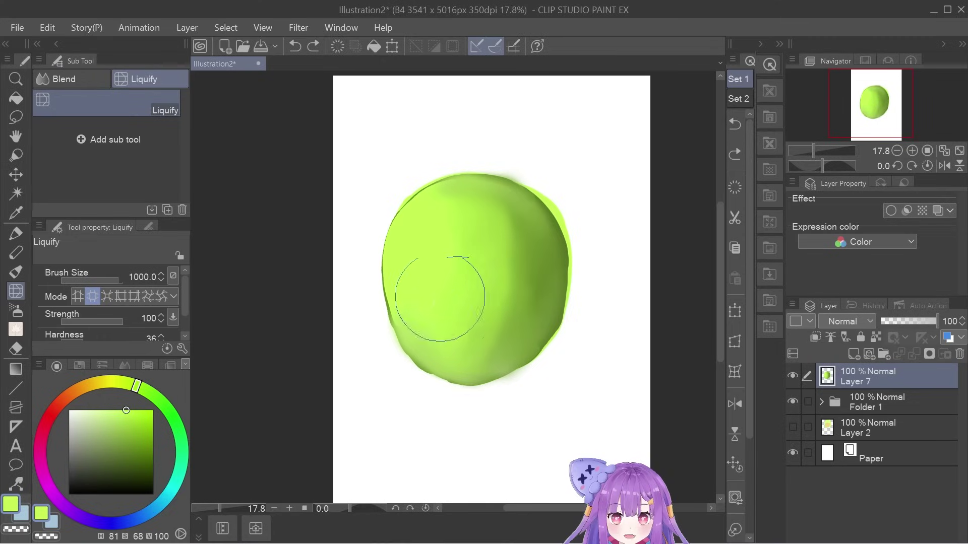
mouse_move(456, 348)
mouse_down()
mouse_move(504, 278)
mouse_move(480, 305)
mouse_move(455, 288)
mouse_up()
drag(479, 232, 434, 284)
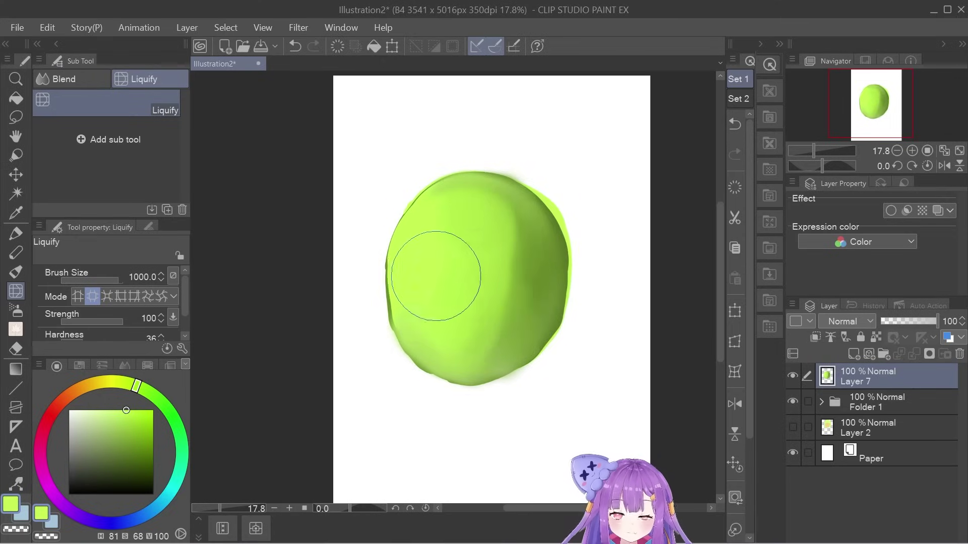
Try pinching the sphere inward with Liquify at brush size 2000 and strength 82, and undo it
click(105, 297)
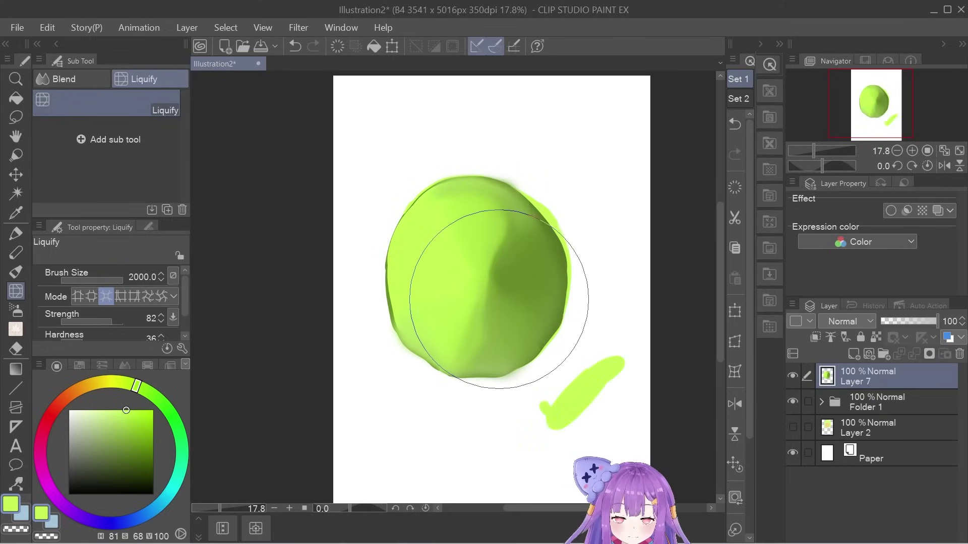
mouse_move(485, 272)
mouse_down()
mouse_move(468, 282)
mouse_move(478, 278)
mouse_up()
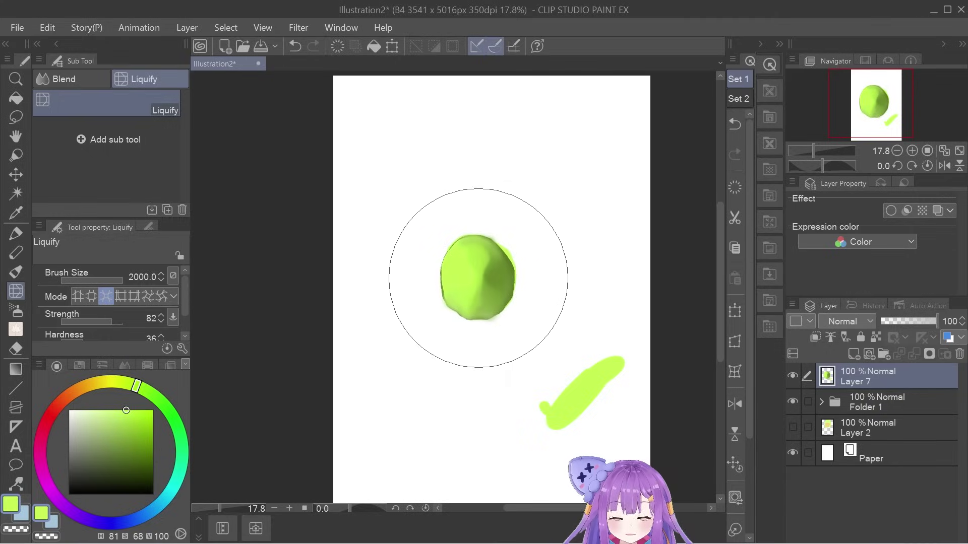
key(ctrl+z)
Try pushing the sphere's left side outward and twirling its centre with Liquify at brush size 2000
click(120, 299)
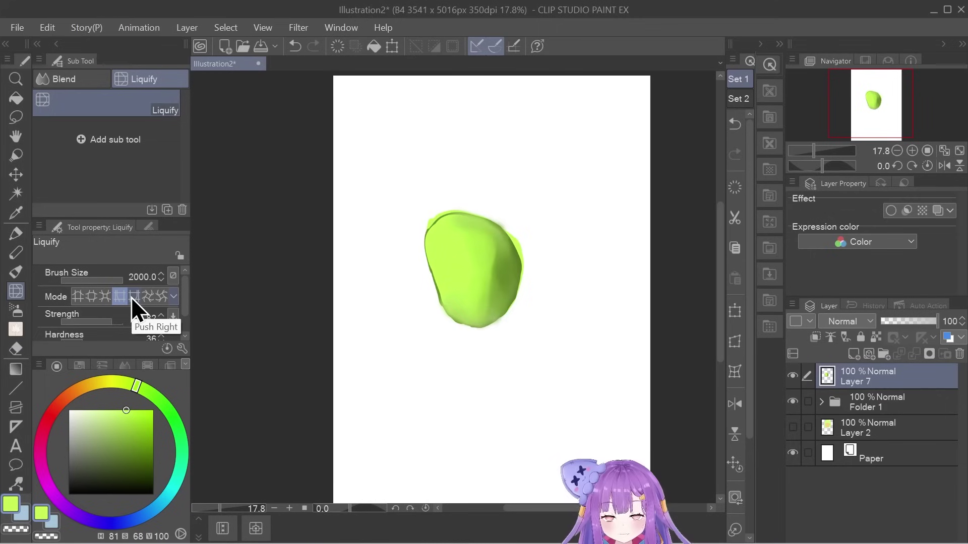
key(ctrl+z)
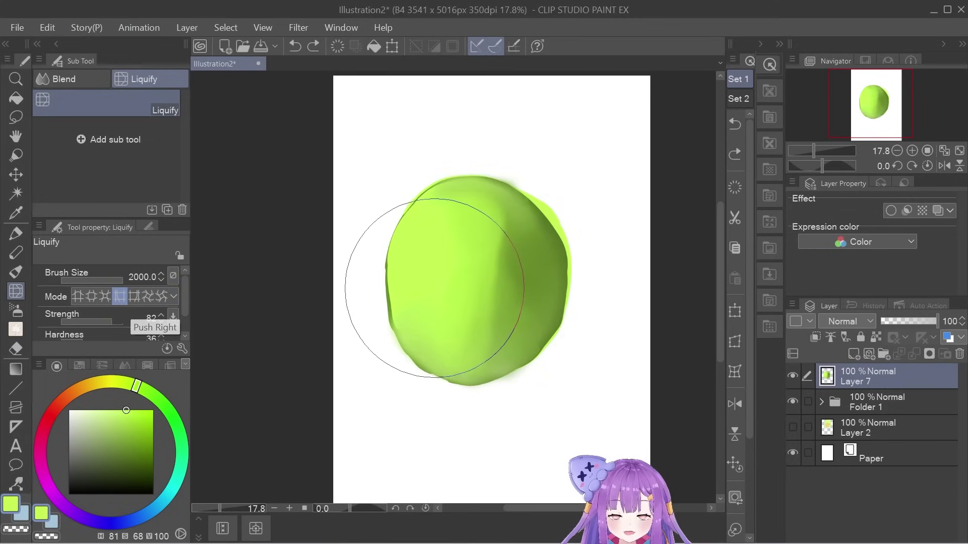
mouse_move(408, 289)
mouse_down()
mouse_move(463, 264)
mouse_move(451, 298)
mouse_move(389, 308)
mouse_move(434, 245)
mouse_move(456, 270)
mouse_move(438, 330)
mouse_move(403, 336)
mouse_move(421, 267)
mouse_move(462, 281)
mouse_move(452, 320)
mouse_move(419, 328)
mouse_move(409, 287)
mouse_move(423, 269)
mouse_up()
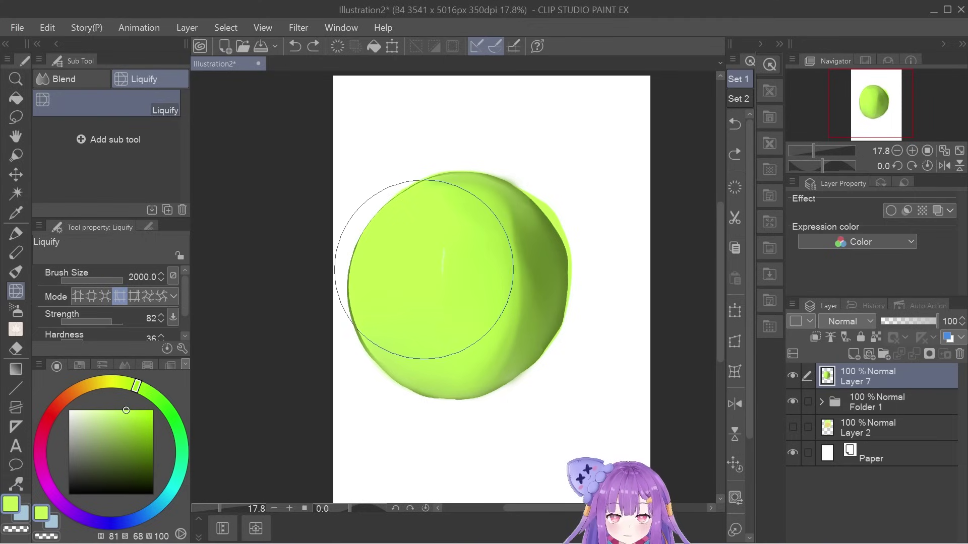
click(134, 297)
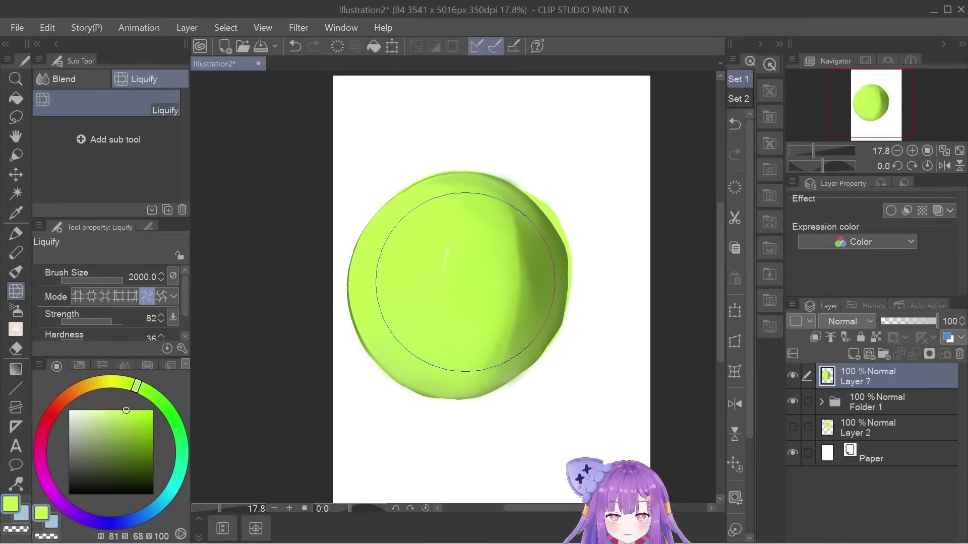
mouse_move(465, 282)
mouse_down()
mouse_move(486, 284)
mouse_move(443, 334)
mouse_move(428, 257)
mouse_move(511, 248)
mouse_move(504, 315)
mouse_move(465, 327)
mouse_move(460, 232)
mouse_up()
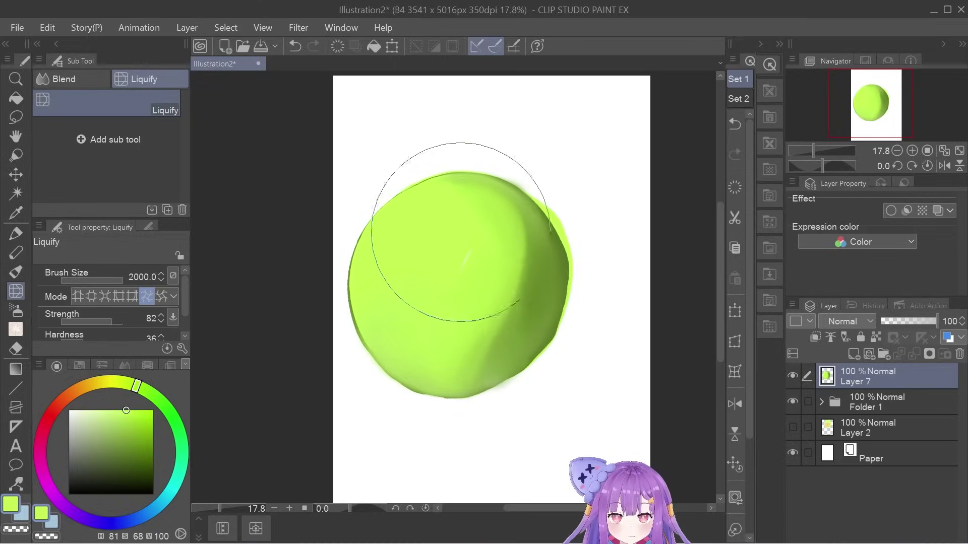
Try spraying a darker green on the upper part of the sphere with the Soft airbrush
key(b)
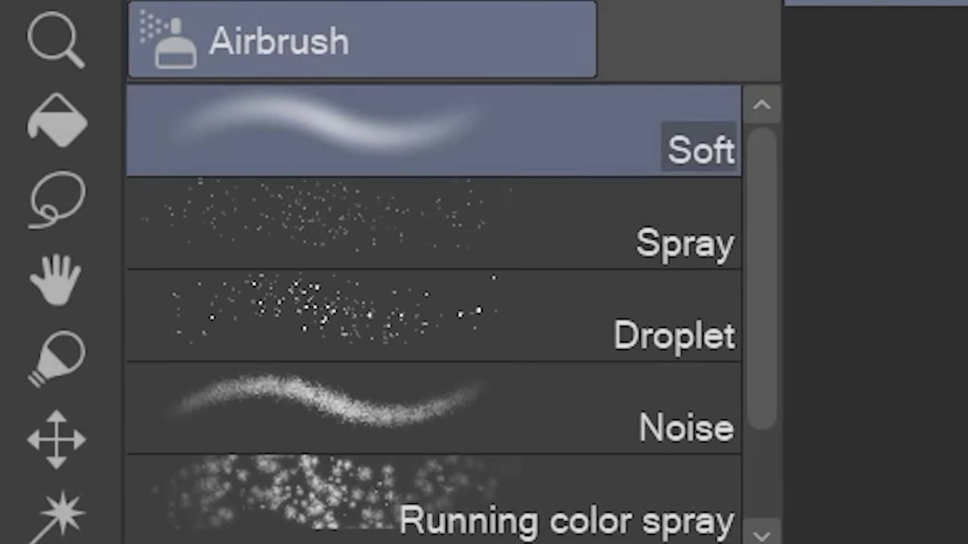
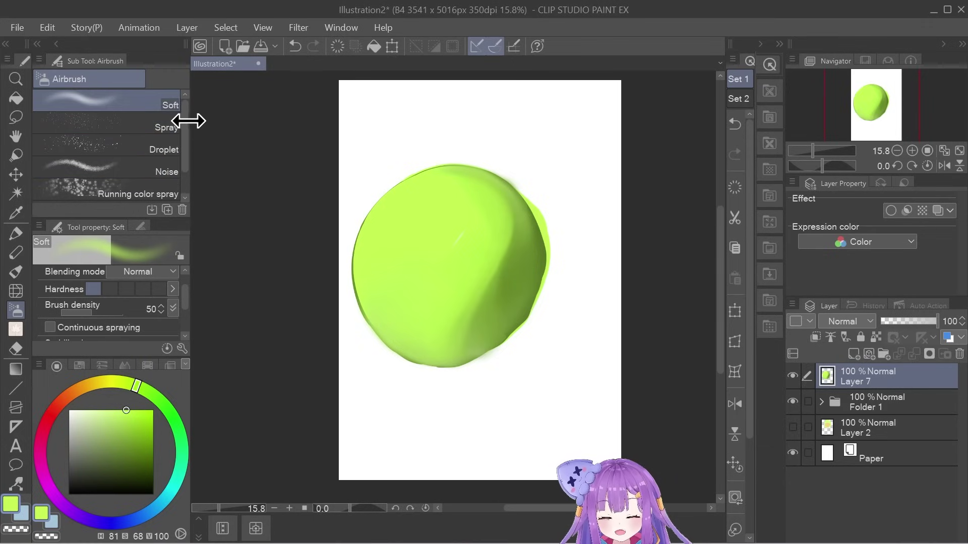
mouse_move(187, 128)
mouse_down()
mouse_move(184, 156)
mouse_move(184, 102)
mouse_up()
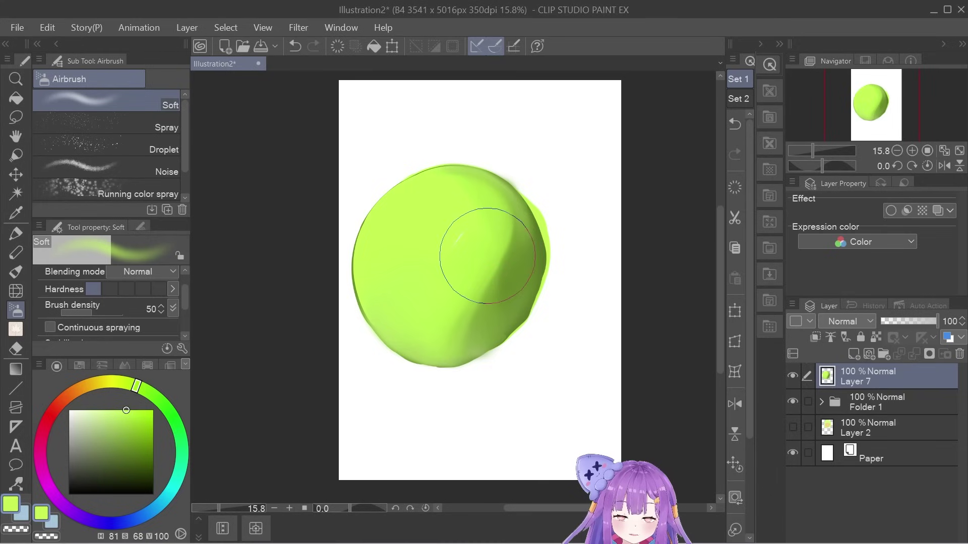
click(153, 440)
mouse_move(486, 190)
mouse_down()
mouse_move(486, 303)
mouse_move(443, 346)
mouse_move(508, 258)
mouse_move(479, 255)
mouse_move(467, 372)
mouse_move(515, 187)
mouse_move(504, 176)
mouse_up()
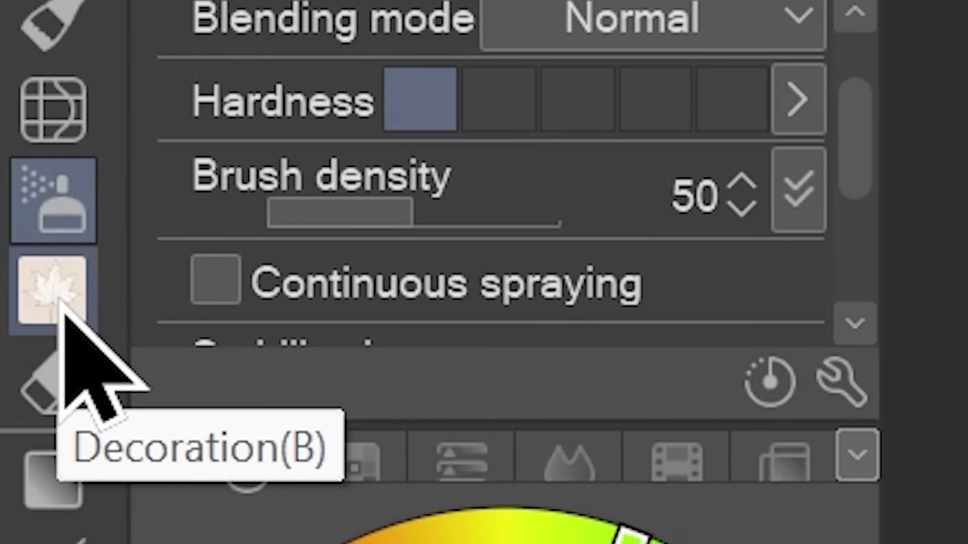
Look through the Background decoration brushes, including Cloud, Trees and Grass
click(16, 331)
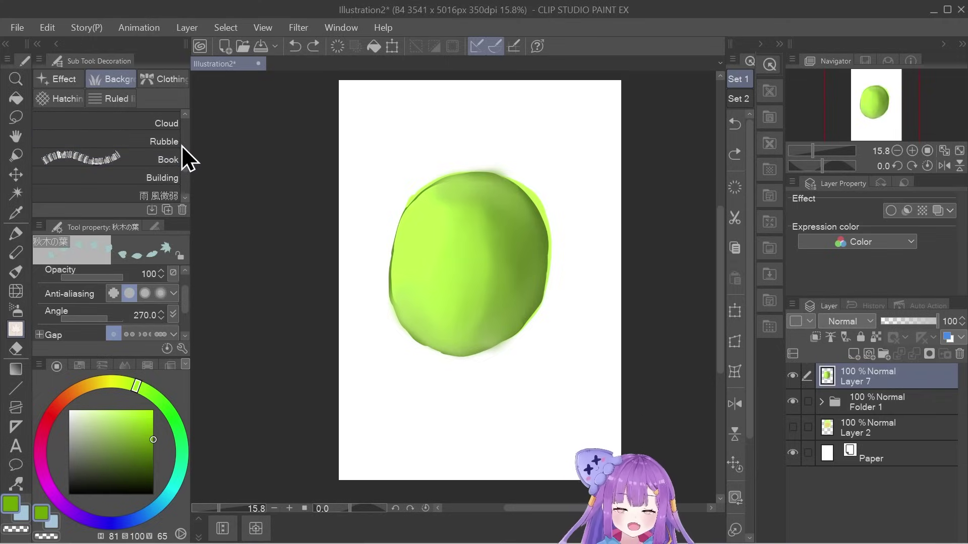
scroll(182, 147, up, 4)
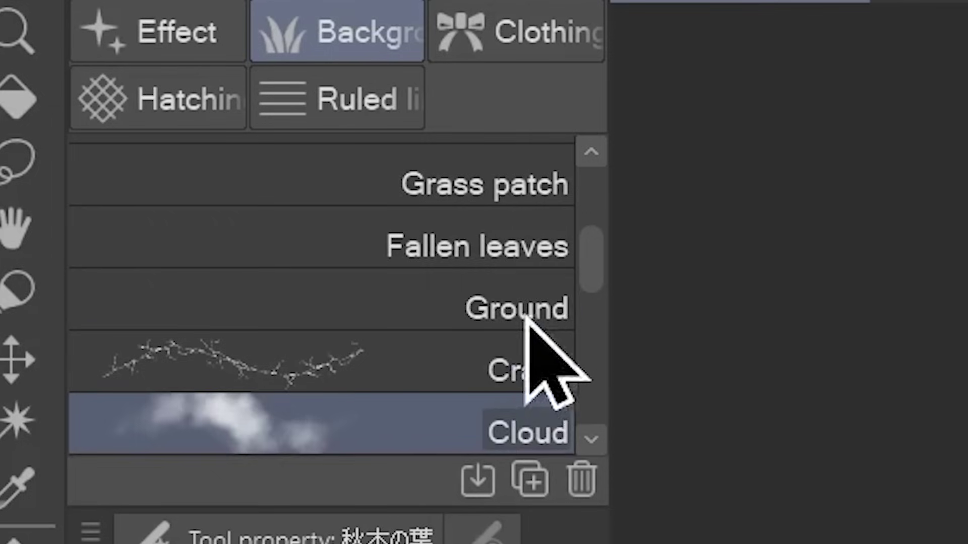
click(527, 317)
scroll(497, 282, up, 4)
click(494, 282)
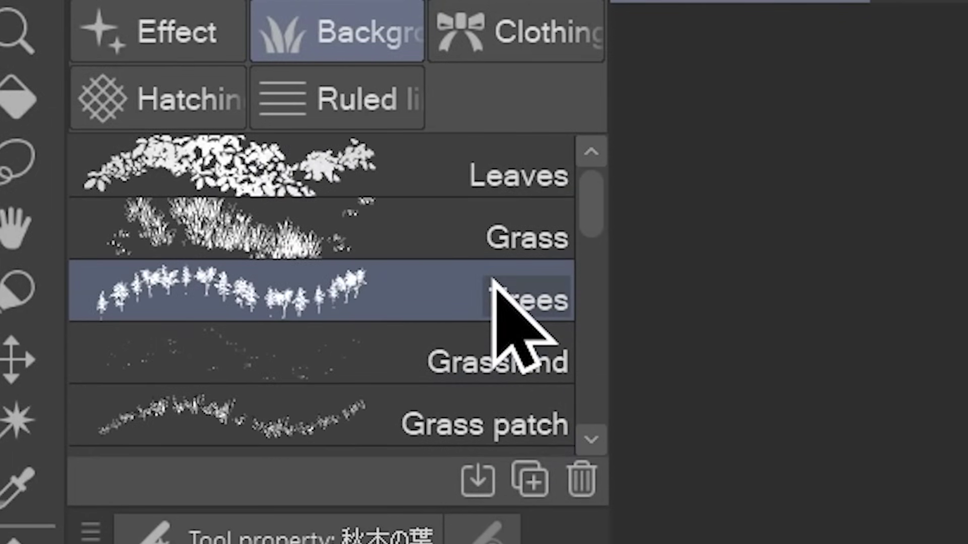
click(277, 186)
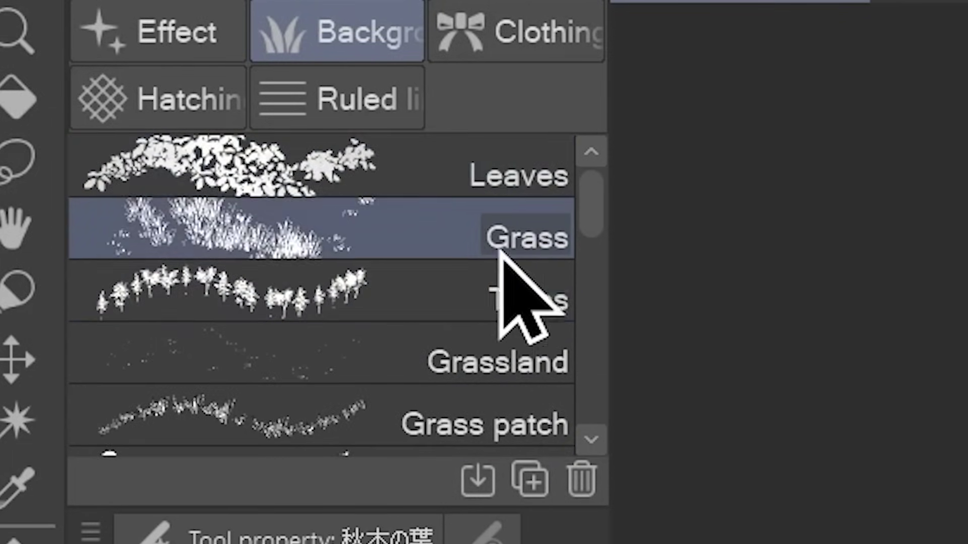
scroll(566, 281, down, 10)
Look through the Effect decoration brushes and open the Clothing group
click(188, 53)
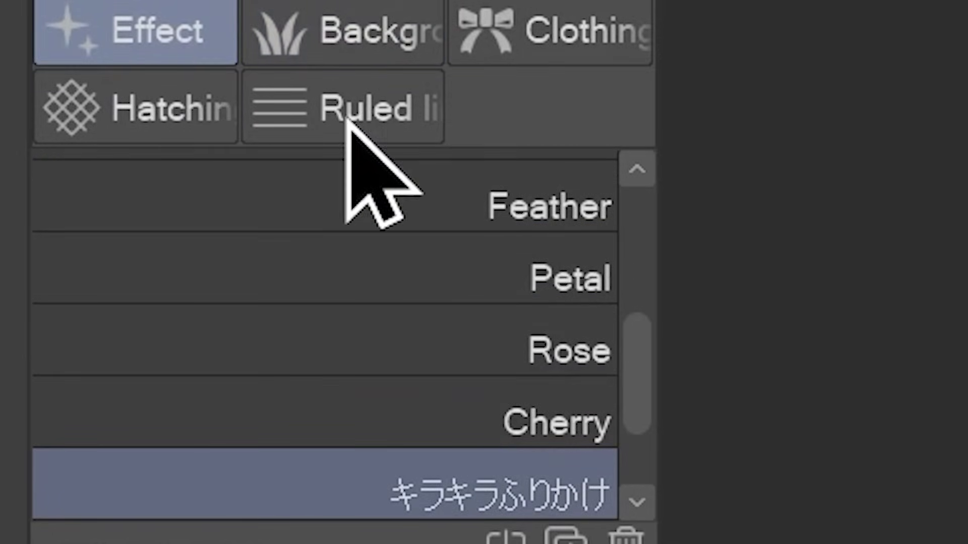
click(394, 401)
scroll(394, 393, up, 1)
scroll(454, 302, up, 5)
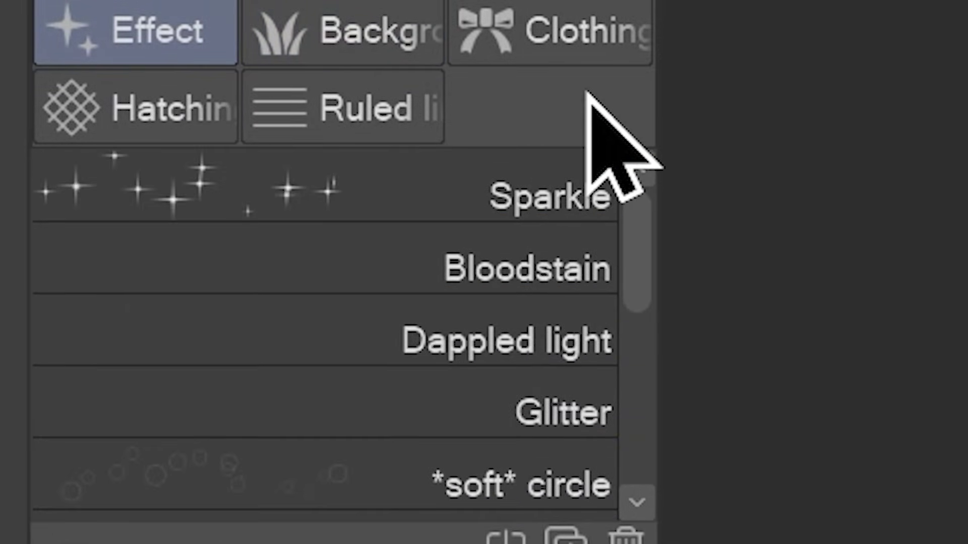
click(572, 33)
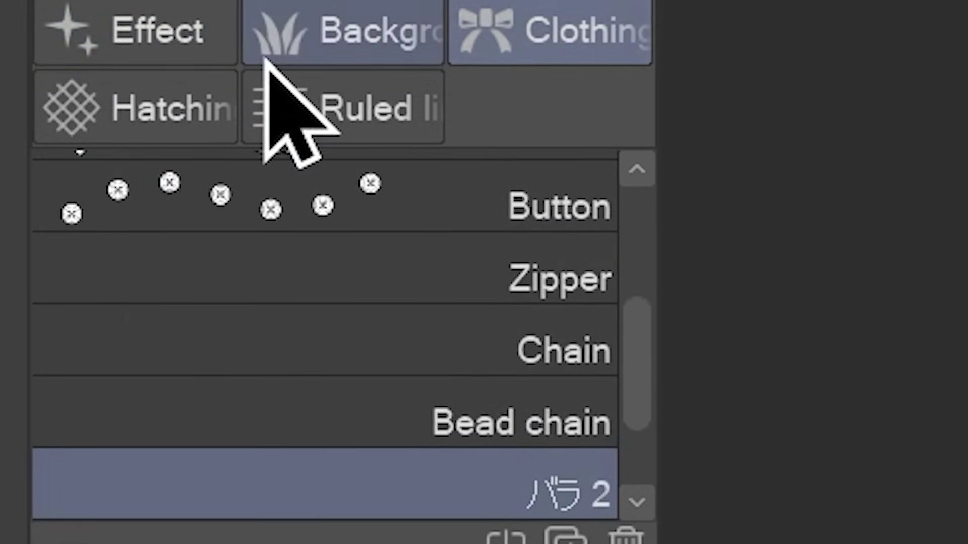
Look through the Hatching and Ruled line decoration brushes
click(202, 101)
scroll(450, 270, down, 1)
click(475, 285)
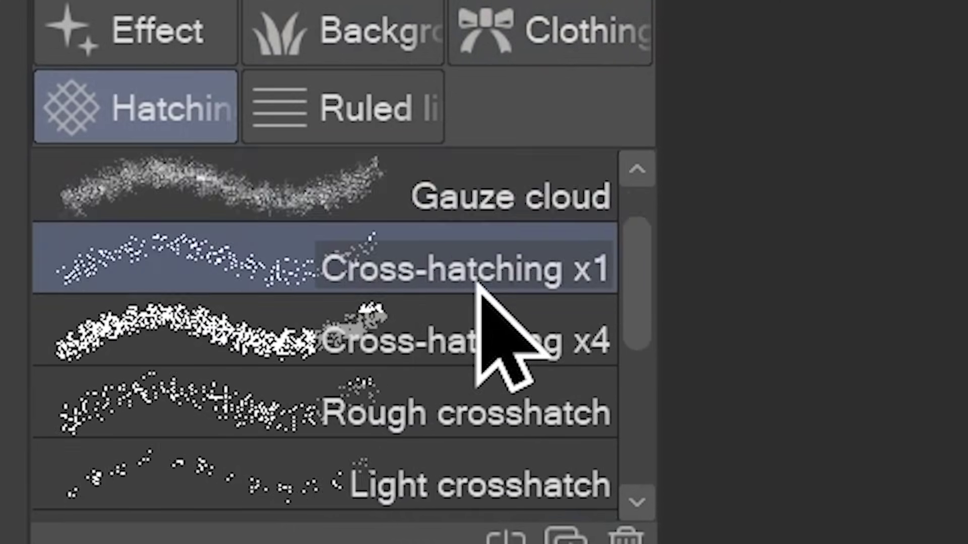
scroll(454, 263, down, 5)
click(443, 205)
click(398, 133)
scroll(475, 453, down, 4)
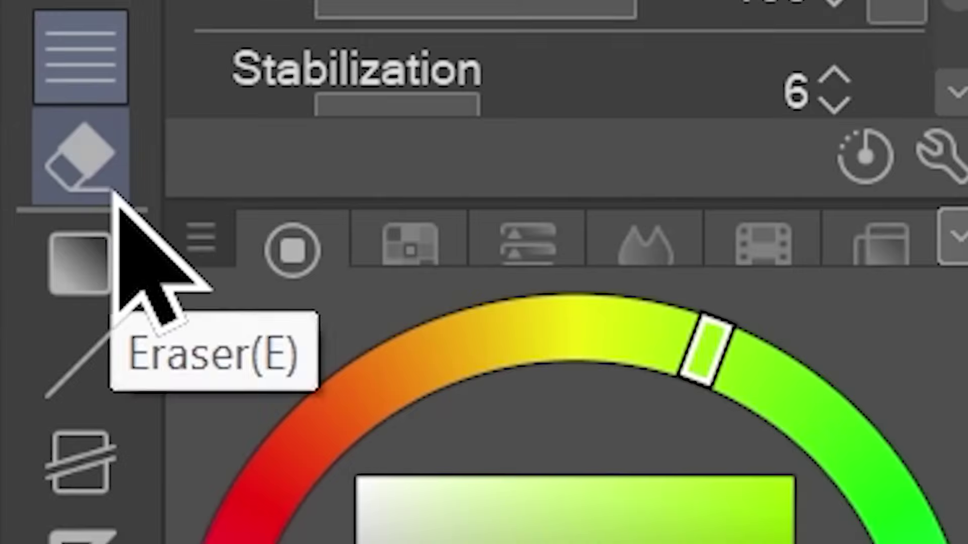
Try erasing the sphere's upper-left edge using the Hard eraser with an enlarged brush
click(116, 198)
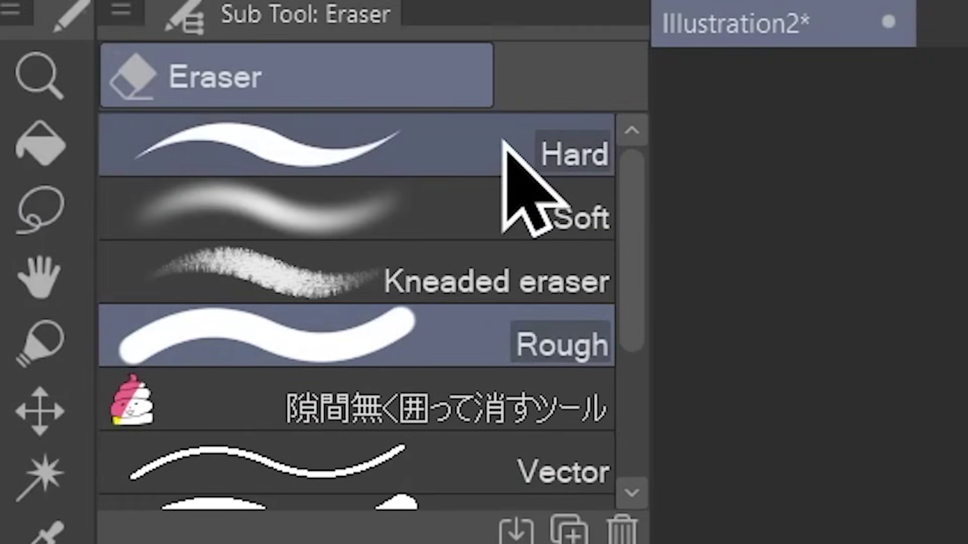
click(507, 148)
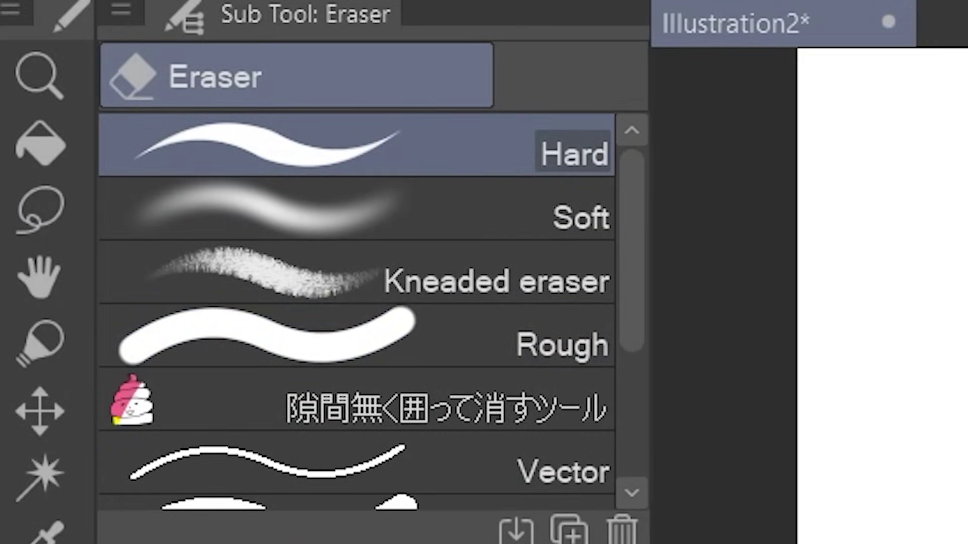
key(bracketright)
key(bracketright)
key(bracketright)
key(bracketright)
key(bracketright)
key(bracketright)
key(bracketright)
key(bracketright)
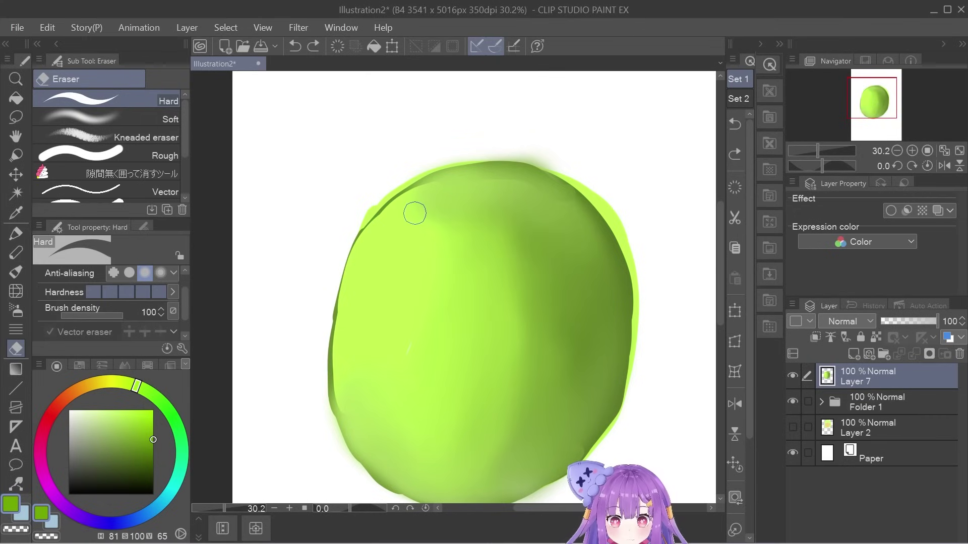
drag(473, 147, 400, 200)
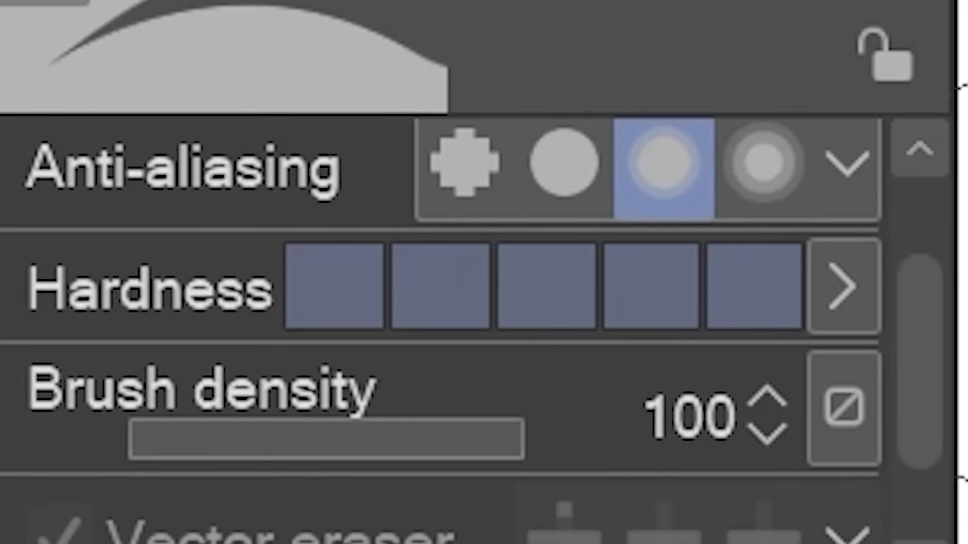
Try softening the erased upper-left edge of the sphere with the Soft eraser
scroll(302, 183, down, 3)
scroll(233, 335, up, 2)
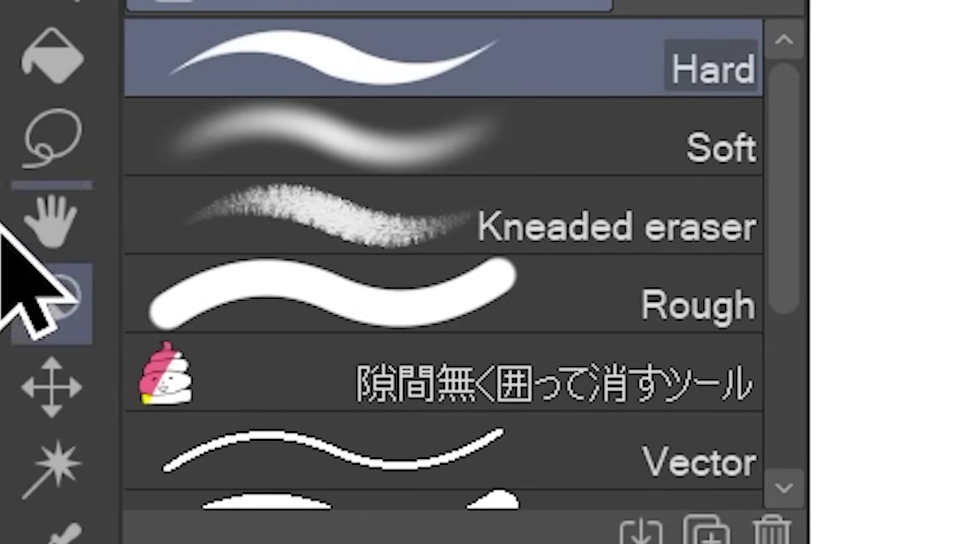
click(580, 161)
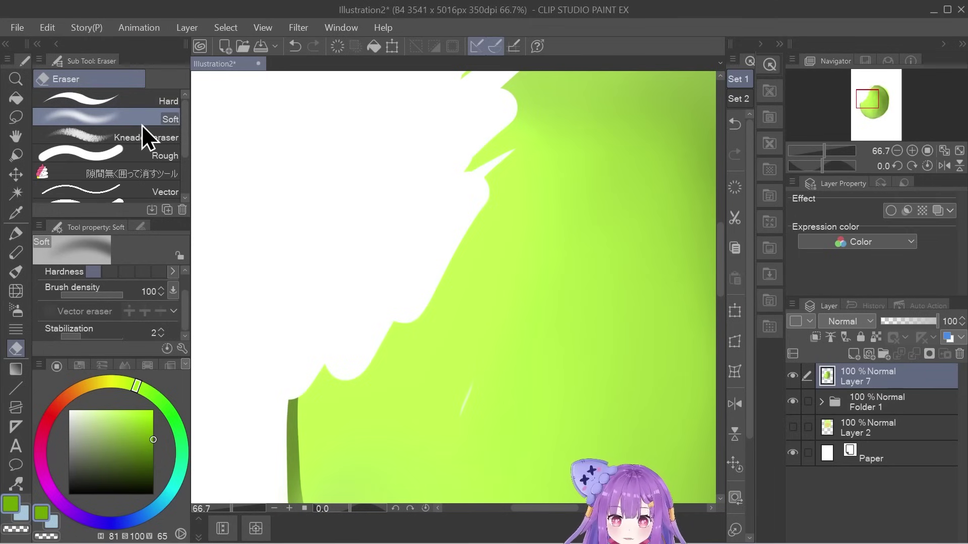
mouse_move(353, 348)
mouse_down()
mouse_move(339, 367)
mouse_move(350, 339)
mouse_move(441, 278)
mouse_move(486, 162)
mouse_move(474, 205)
mouse_up()
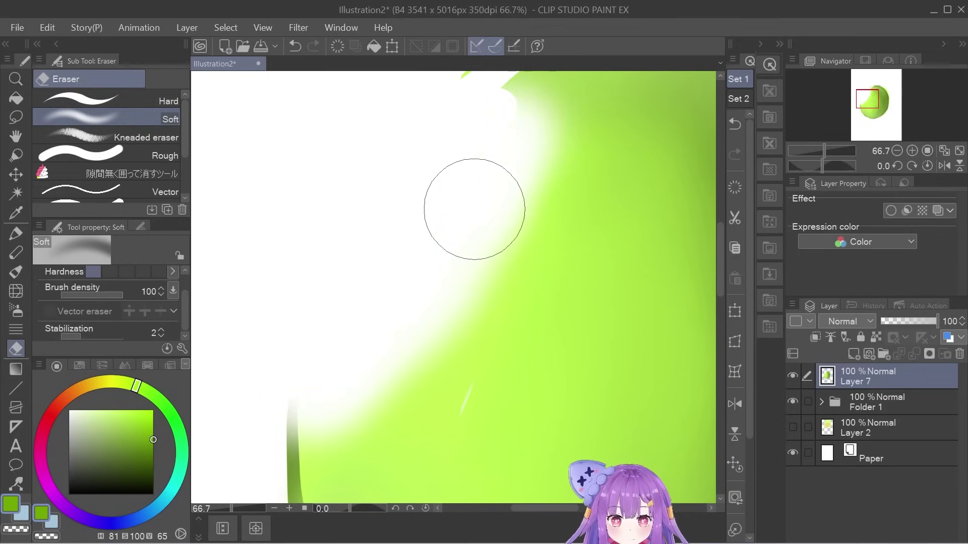
Try the Vector and Multiple layers erasers on the sphere's left side and check the other eraser types
click(151, 191)
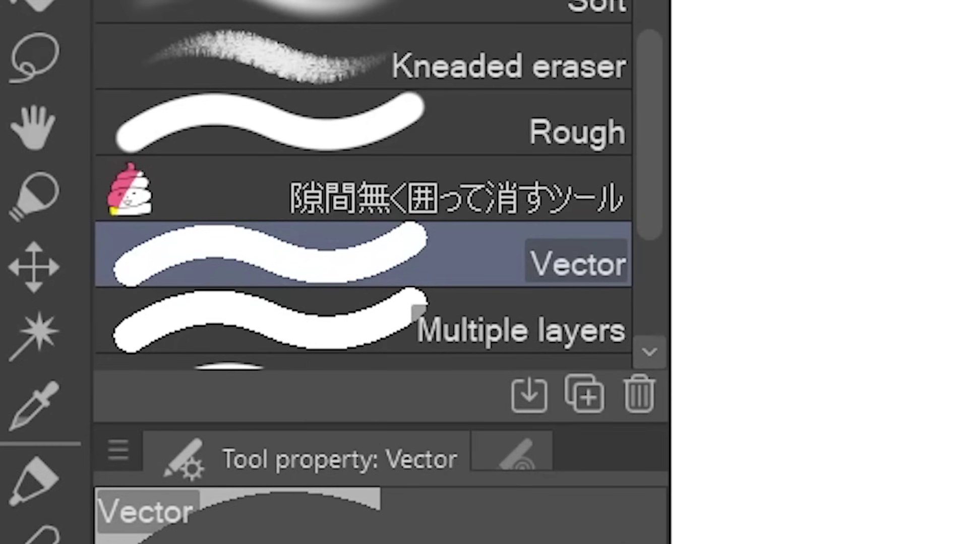
click(580, 330)
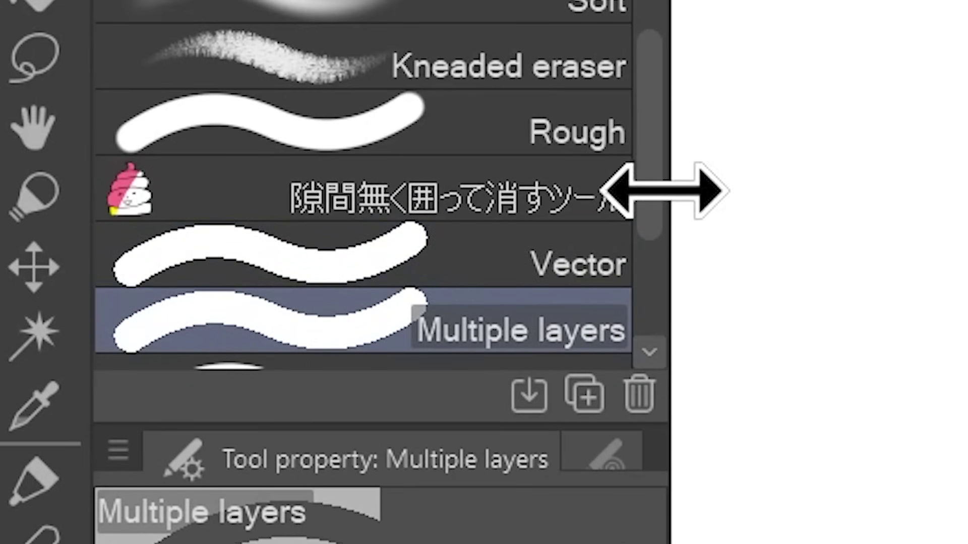
scroll(650, 252, down, 3)
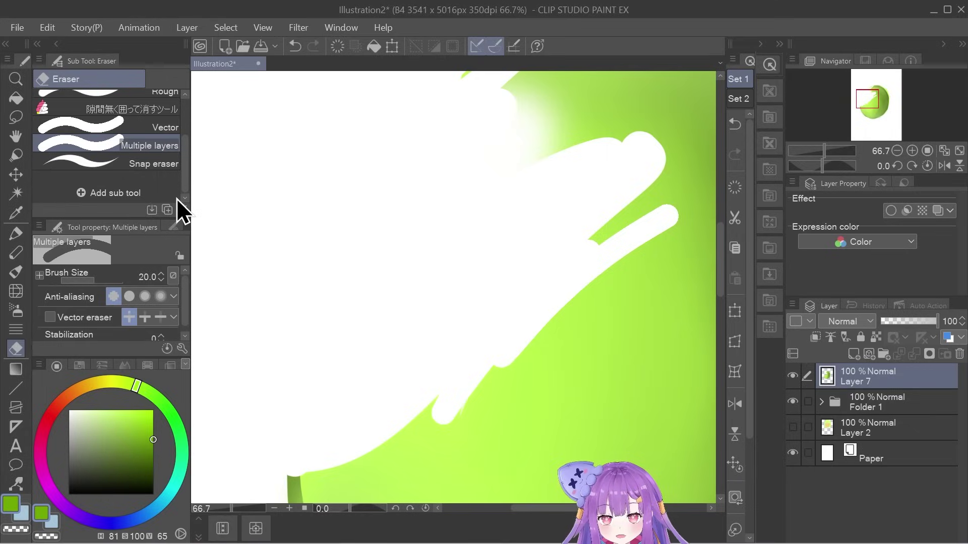
key(ctrl+0)
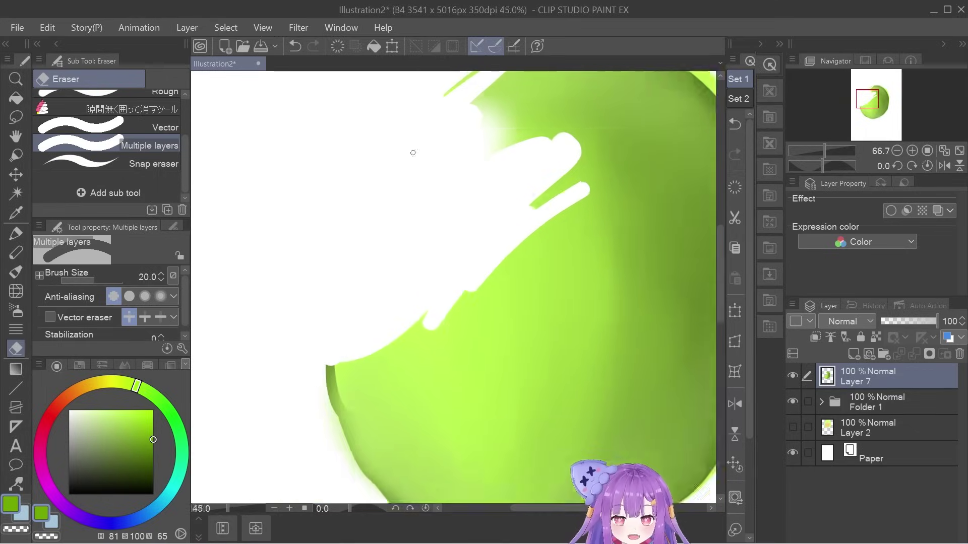
Undo the eraser strokes on the sphere
key(ctrl+z)
key(ctrl+z)
key(ctrl+z)
key(ctrl+z)
key(ctrl+z)
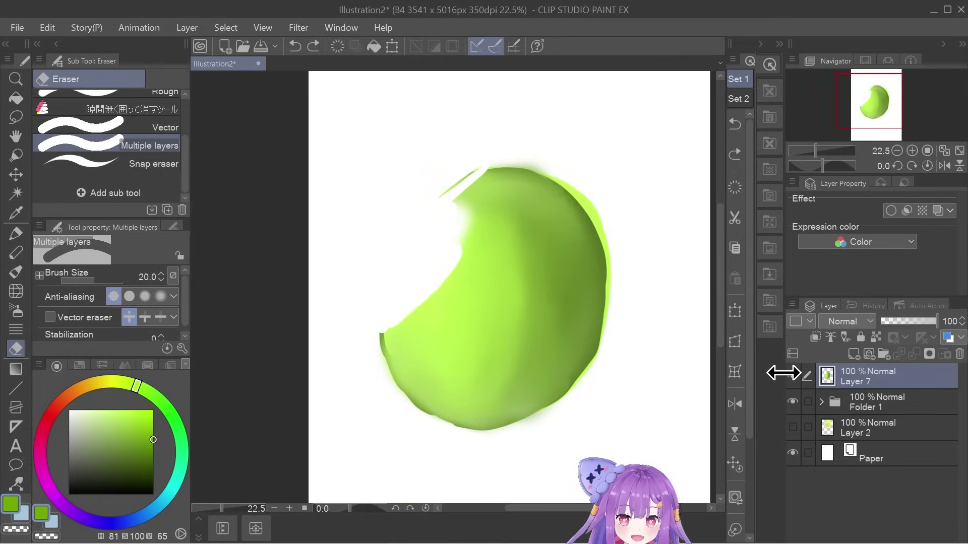
key(ctrl+plus)
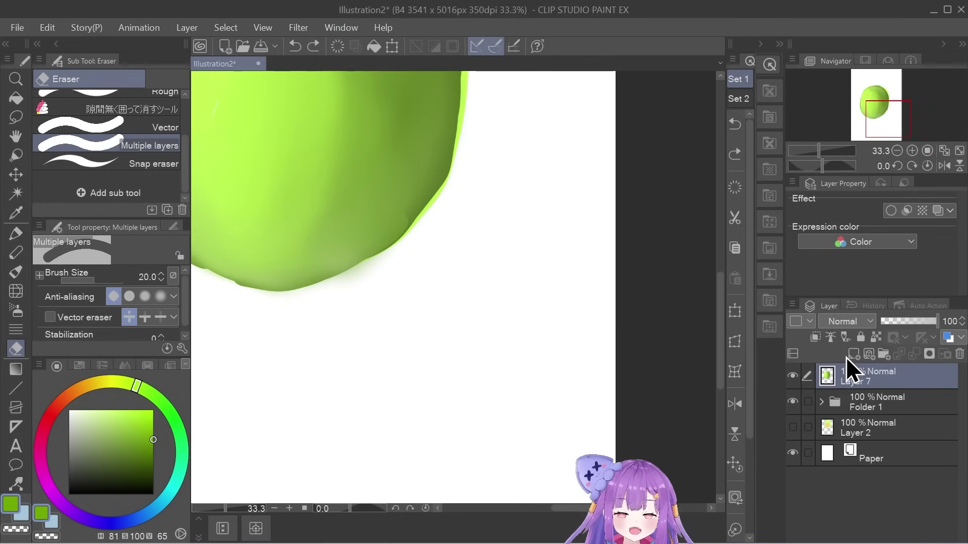
Add a new layer, paint a solid black dot below and beside the sphere with the Milli pen, and stack four empty layers above it
click(851, 355)
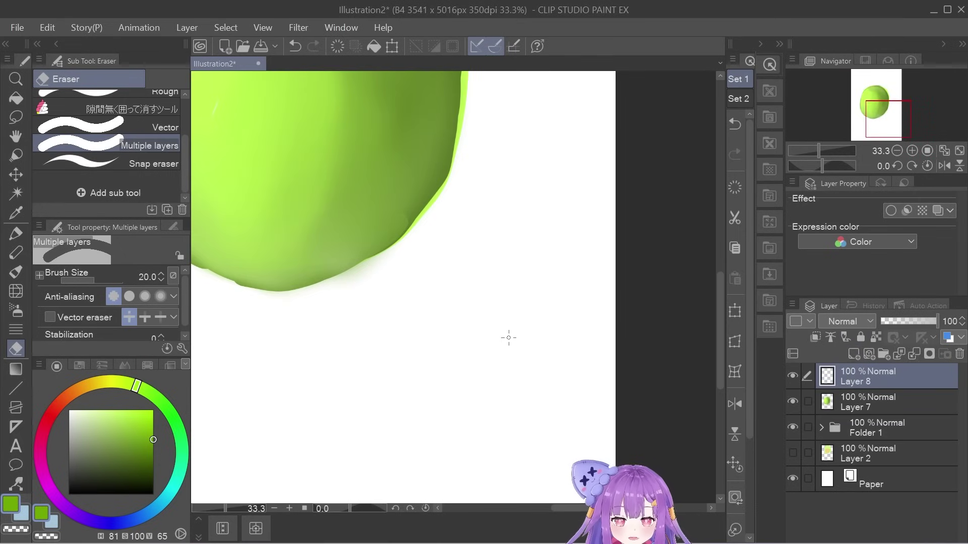
key(p)
click(522, 345)
click(851, 355)
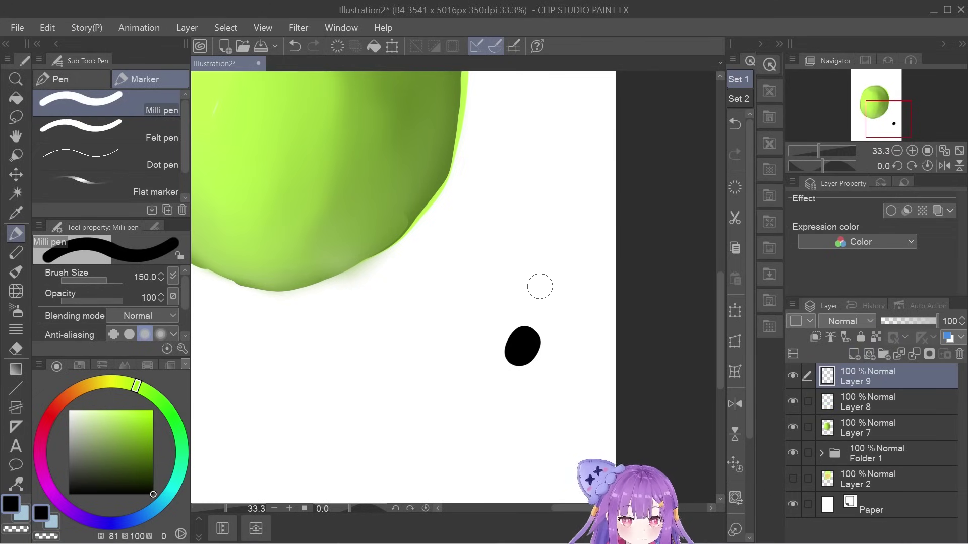
click(853, 355)
click(854, 355)
click(854, 355)
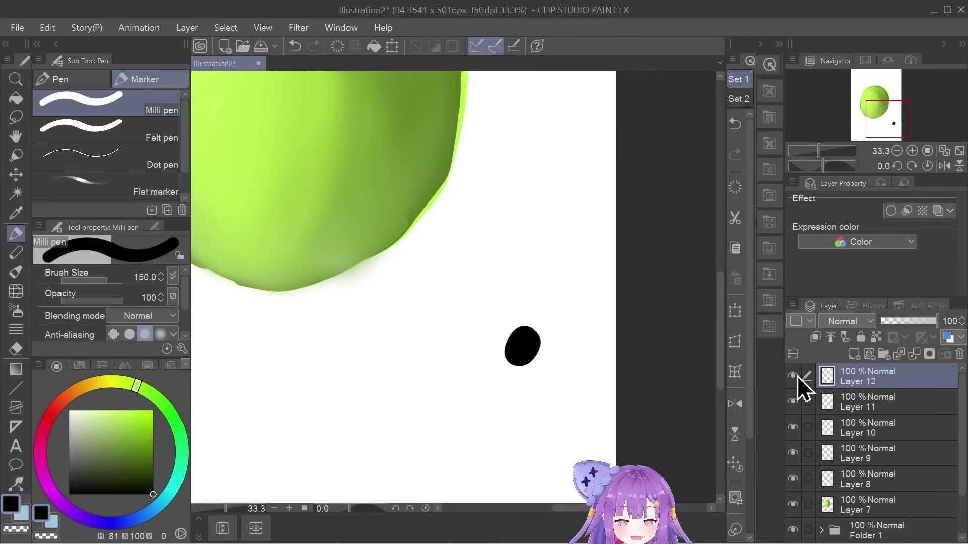
Try erasing the black dot from the topmost layer with the Multiple layers eraser, undo it, and toggle the dot layer's visibility
key(e)
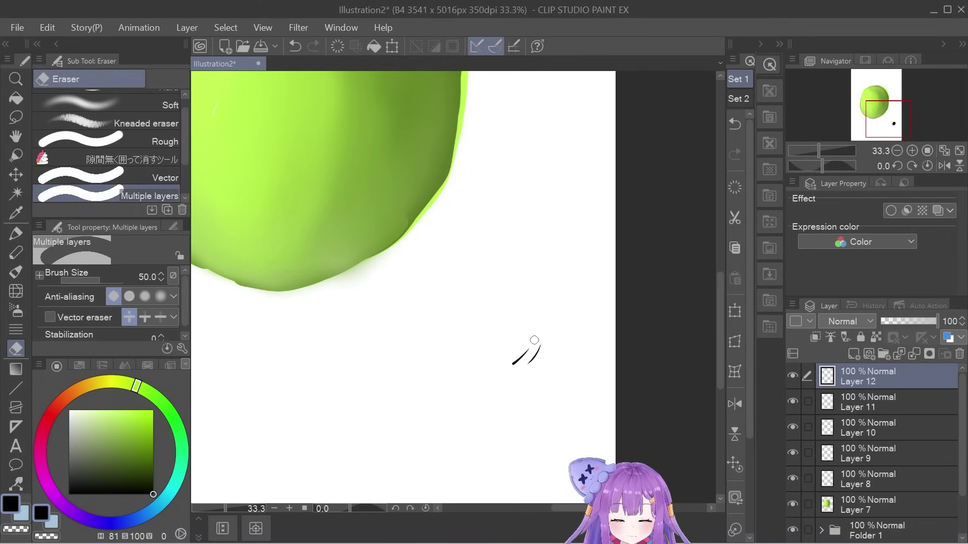
key(ctrl+z)
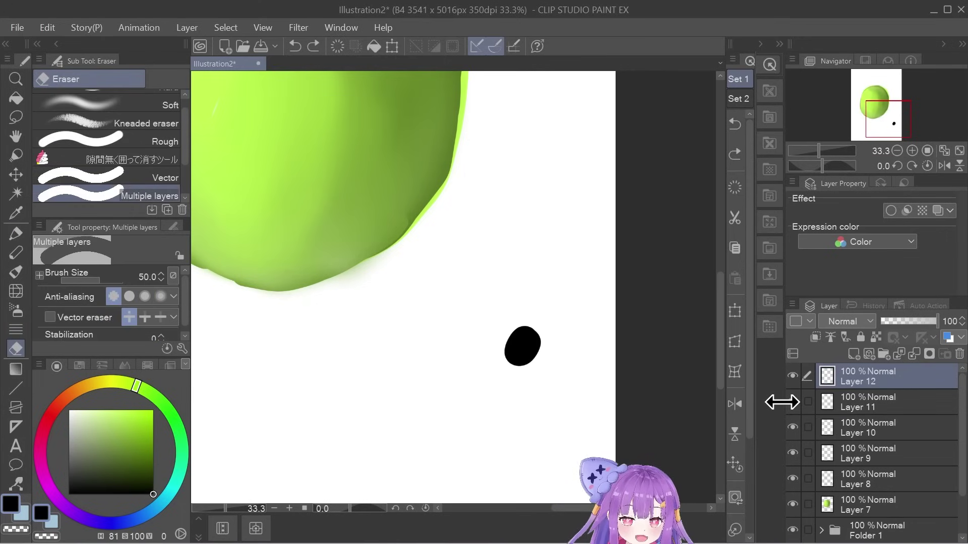
click(793, 479)
click(791, 478)
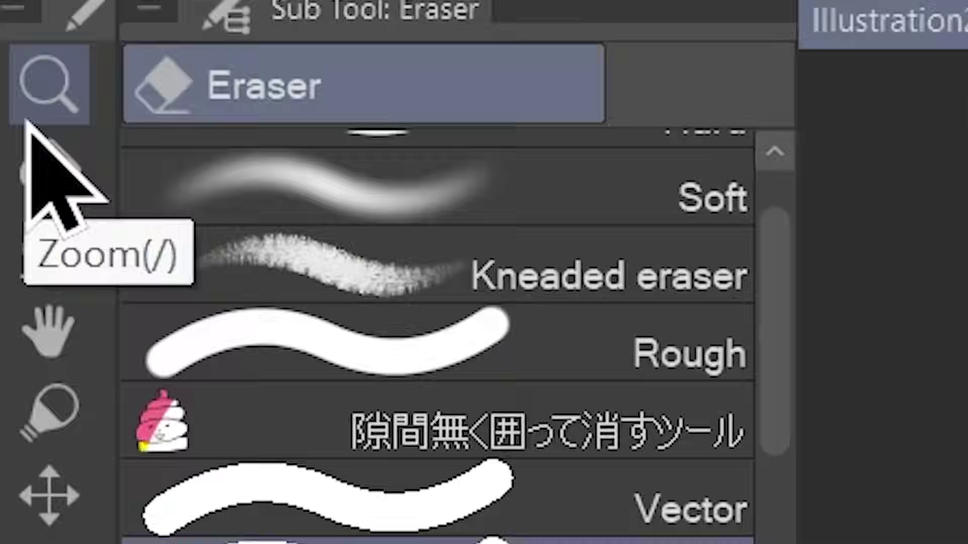
Magnify the sphere's left edge with the Zoom In sub tool and return to a wider view with Zoom Out
click(11, 88)
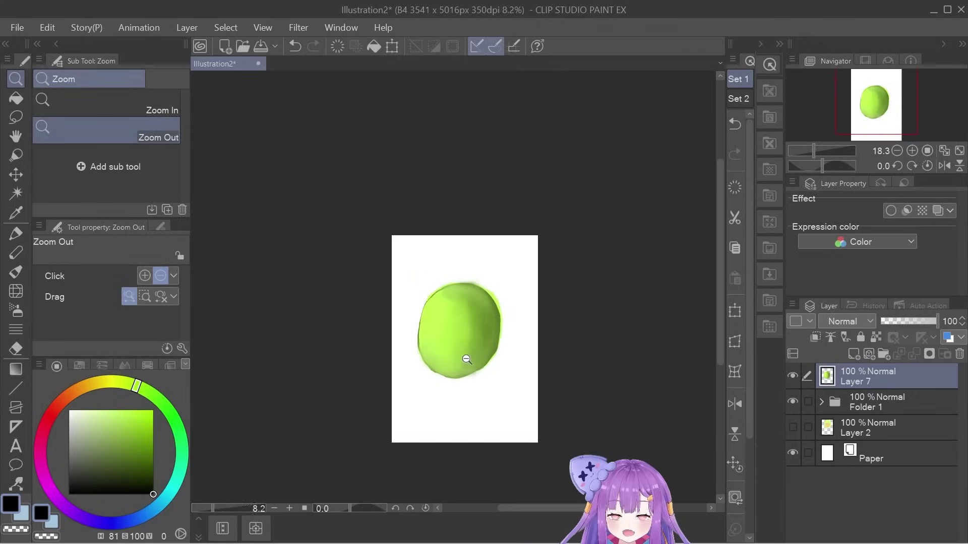
scroll(461, 378, up, 4)
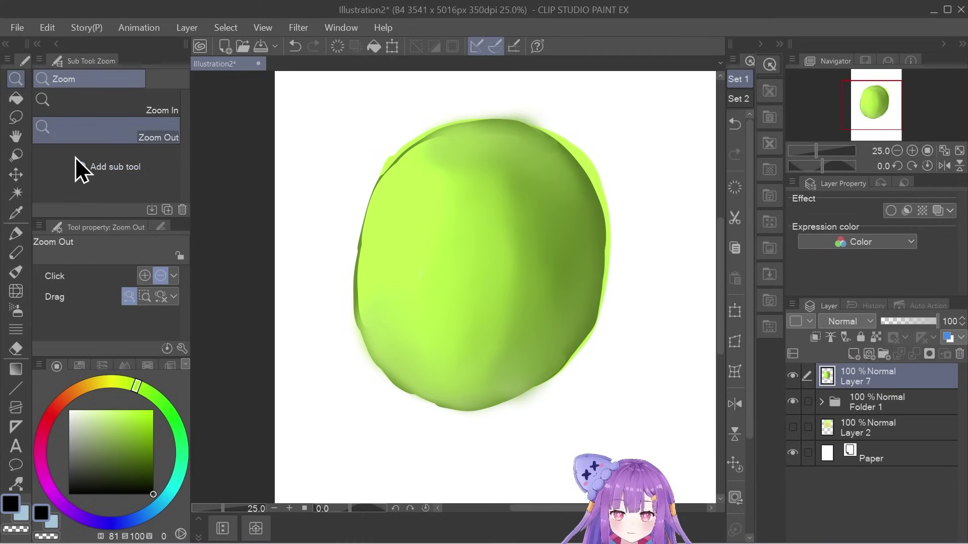
click(84, 108)
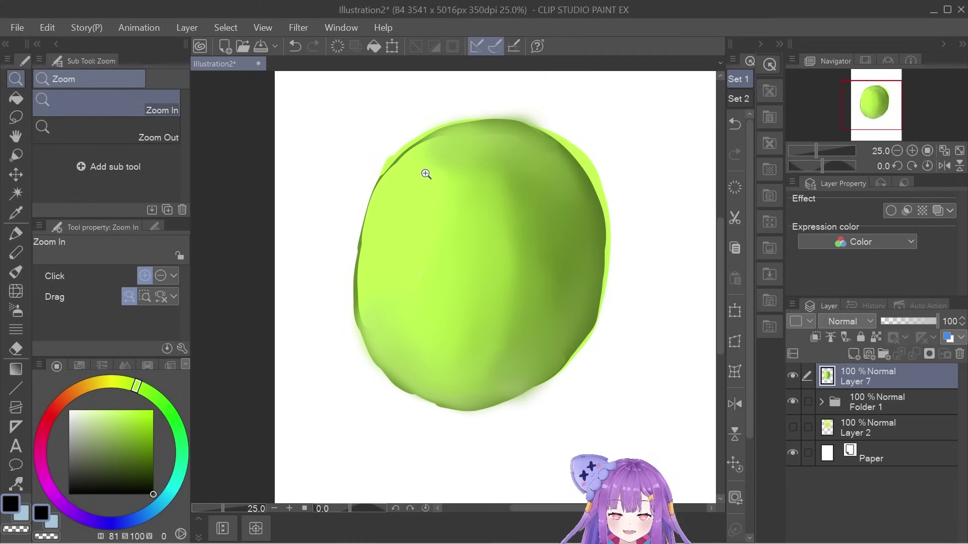
click(385, 210)
click(385, 210)
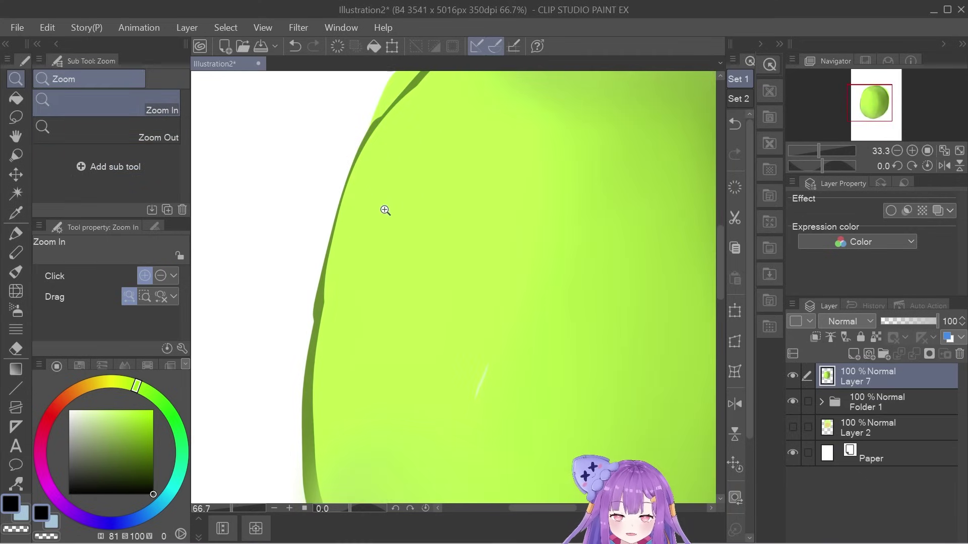
click(106, 132)
click(426, 322)
click(346, 242)
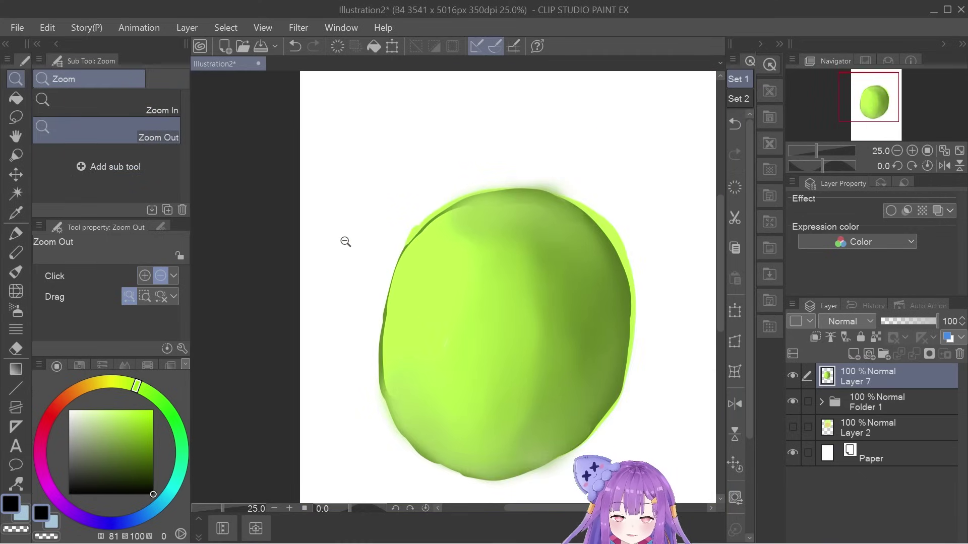
Try filling the black circle outline with pale green using Refer other layers and Refer only to editing layer, undoing each fill
click(20, 93)
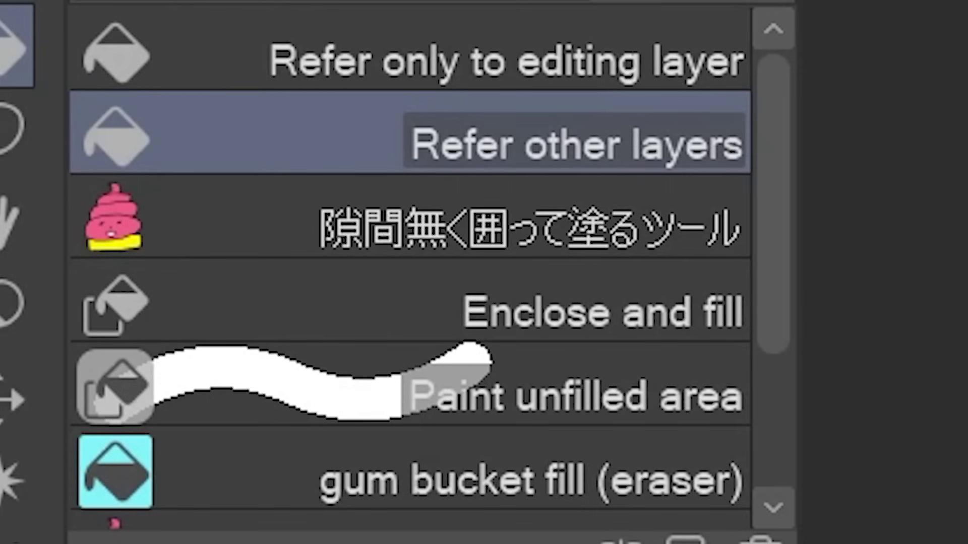
click(94, 101)
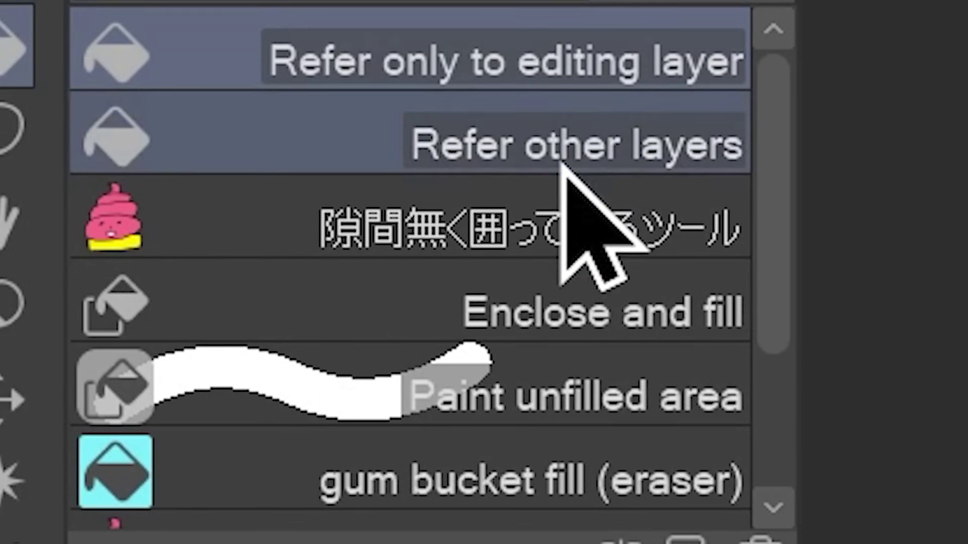
click(563, 165)
click(468, 324)
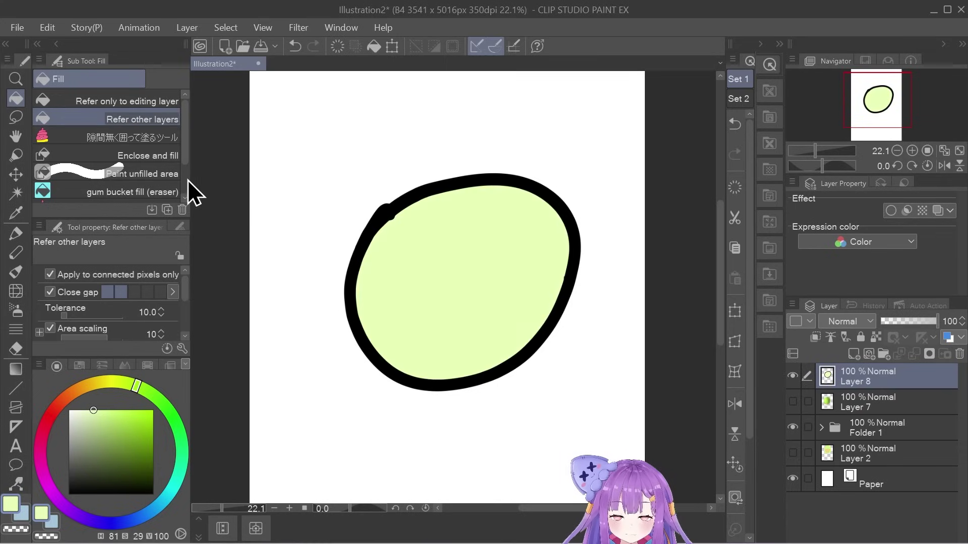
key(ctrl+z)
click(133, 102)
click(464, 346)
key(ctrl+z)
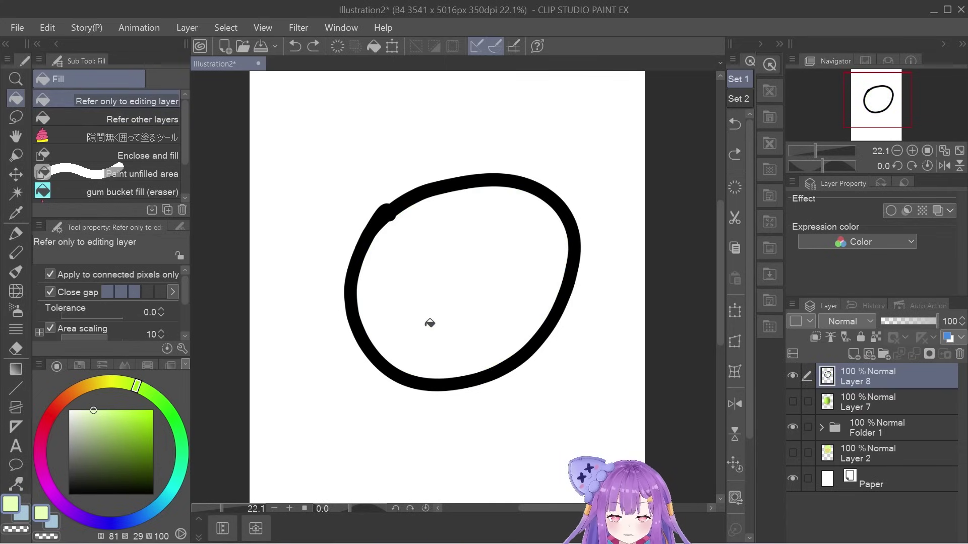
Fill the circle pale green with Refer only to editing layer, inspect the fill's edge along the outline, and undo it
click(429, 323)
scroll(386, 213, up, 7)
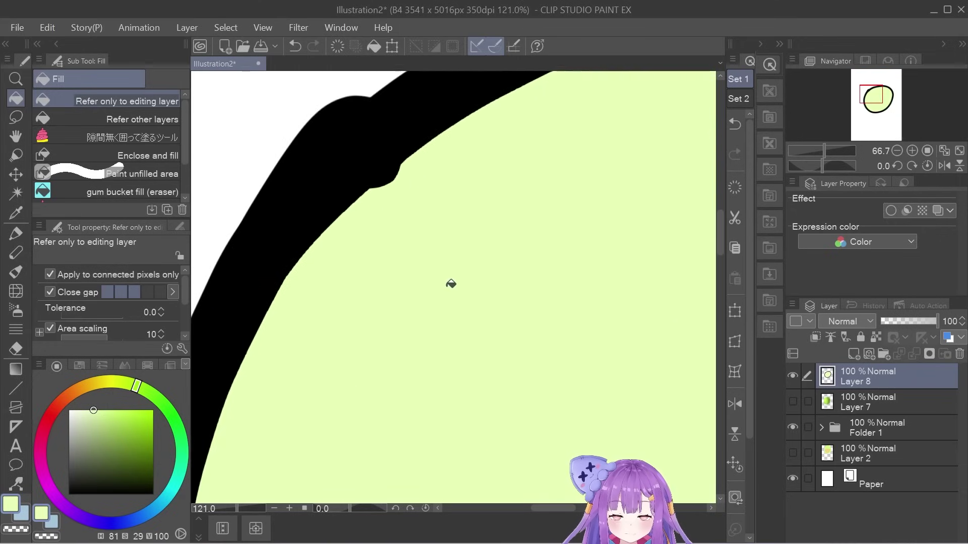
scroll(382, 198, down, 2)
scroll(402, 281, up, 5)
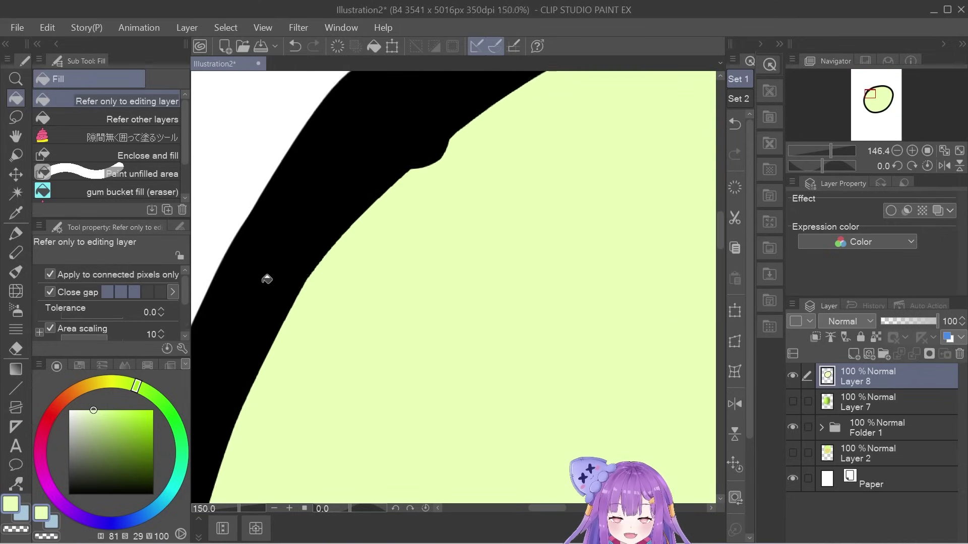
key(ctrl+z)
Compare the tool properties of the Refer other layers and Refer only to editing layer fills
click(141, 119)
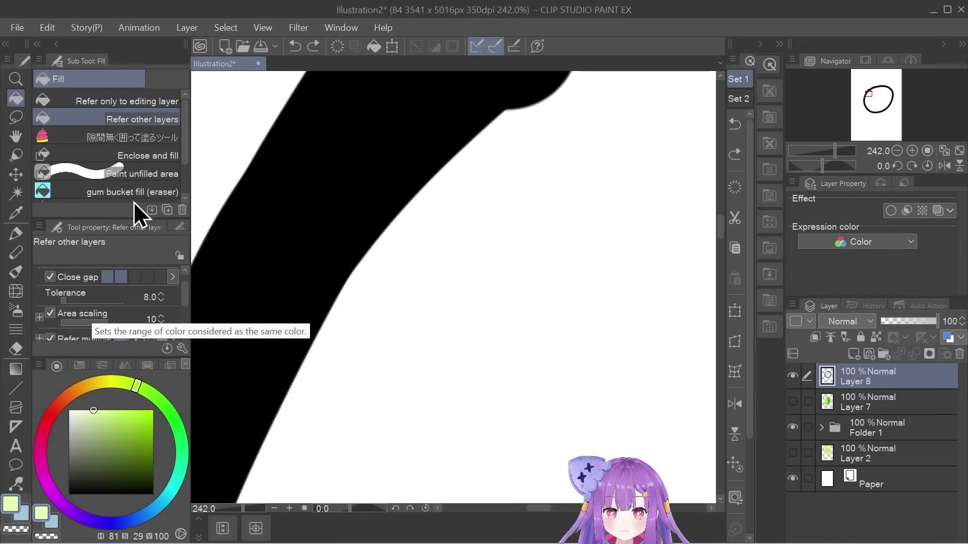
click(114, 100)
scroll(320, 152, down, 3)
scroll(320, 152, down, 3)
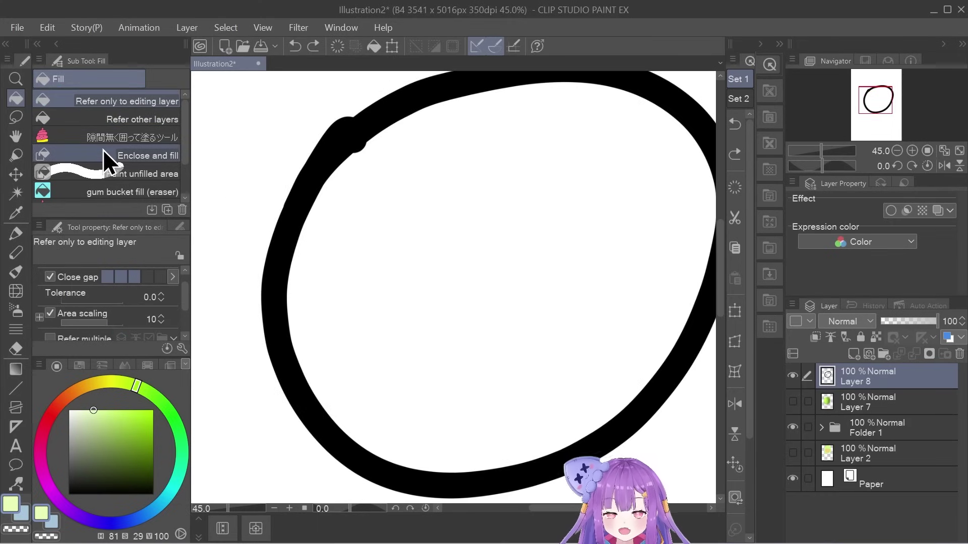
scroll(486, 255, down, 3)
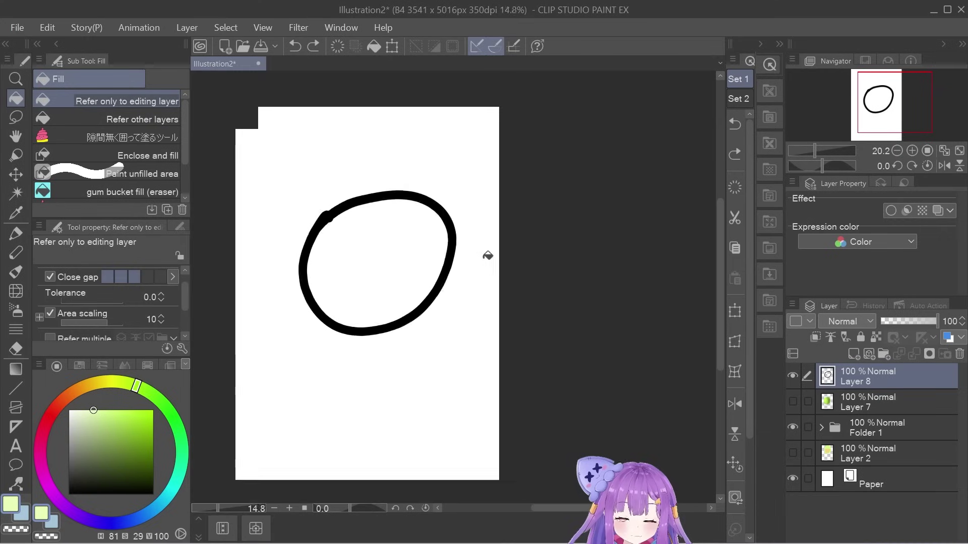
scroll(240, 211, up, 2)
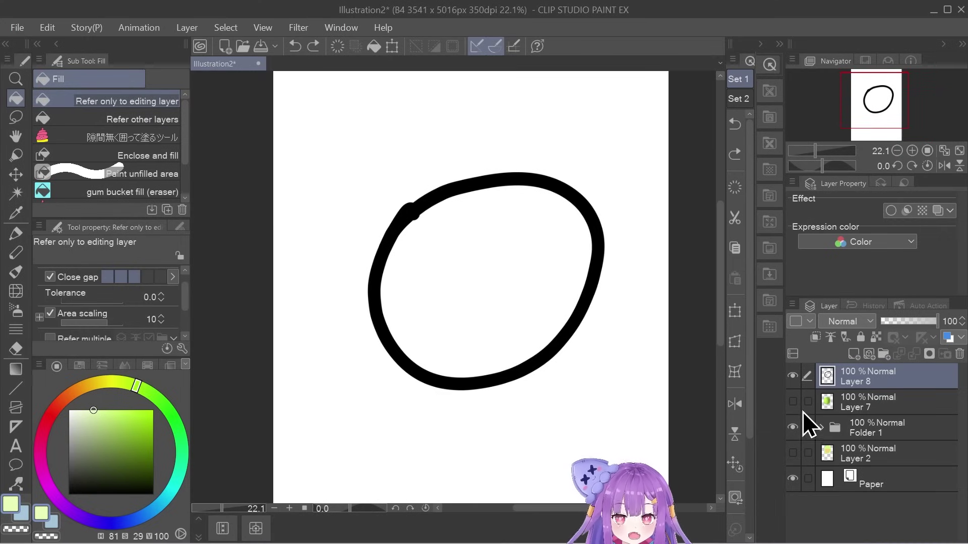
scroll(173, 334, down, 2)
scroll(283, 339, up, 1)
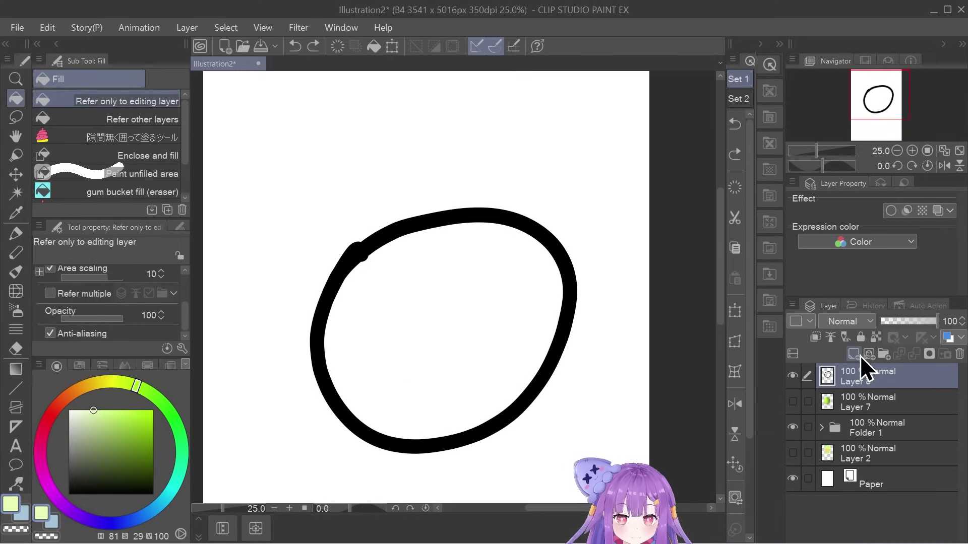
Add a new layer beneath the circle outline's layer and fill the circle pale green on it with Refer other layers
click(860, 355)
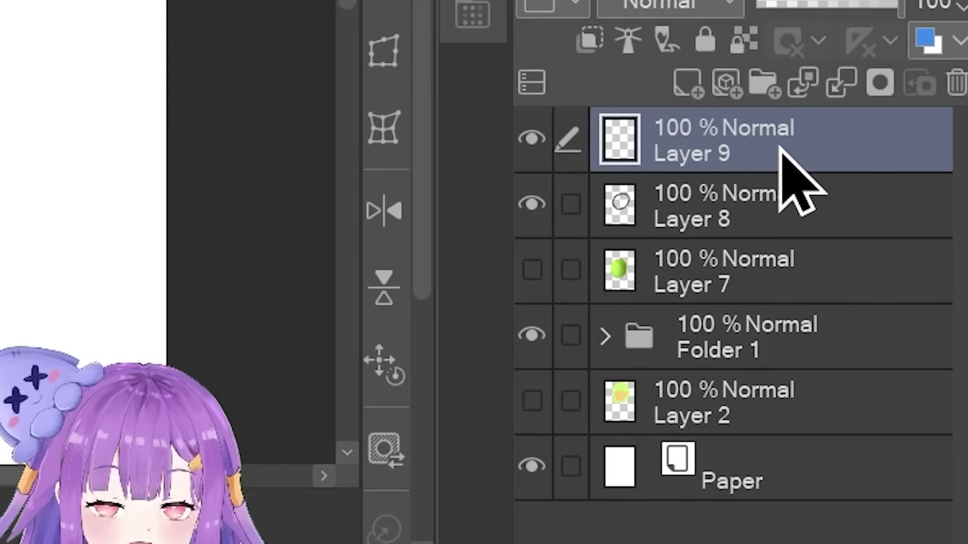
drag(782, 156, 804, 255)
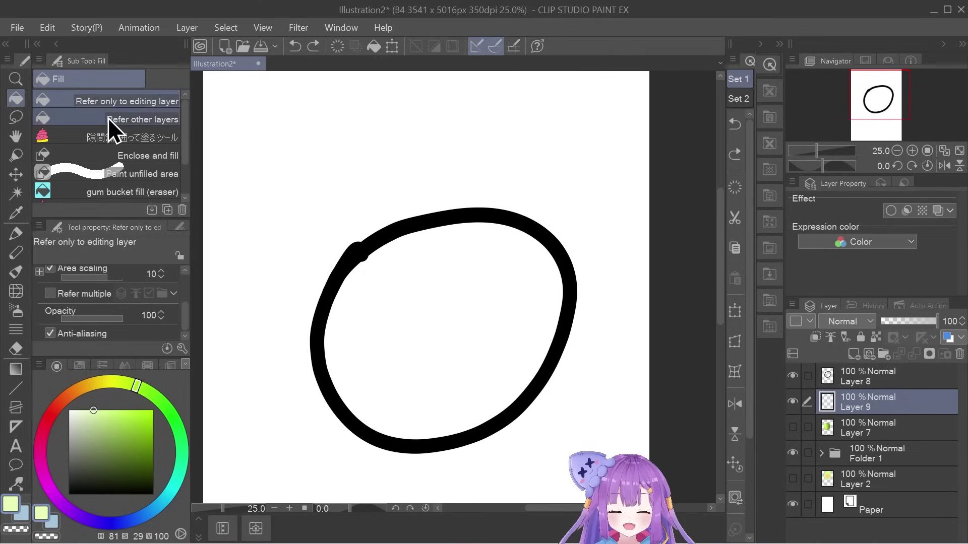
click(108, 117)
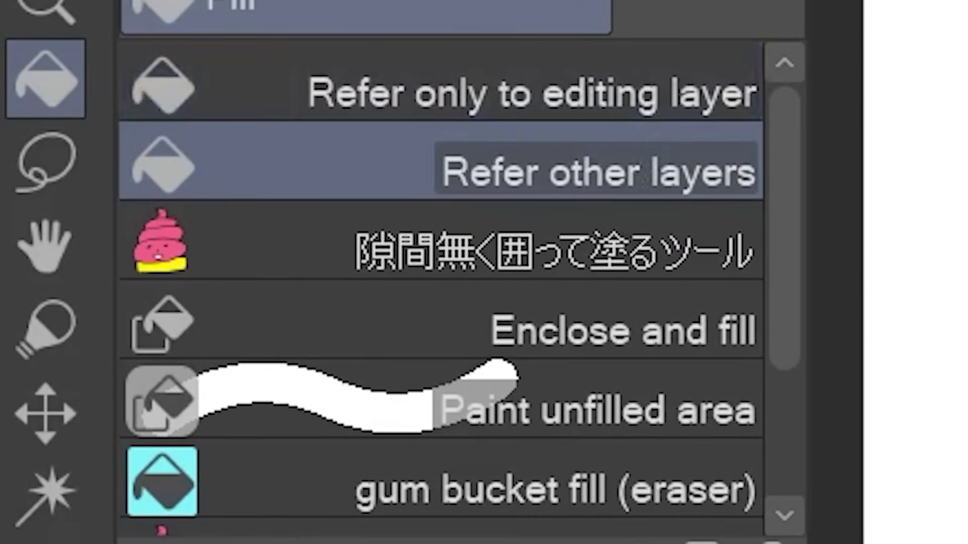
click(416, 308)
key(ctrl+z)
click(416, 307)
key(ctrl+z)
click(416, 307)
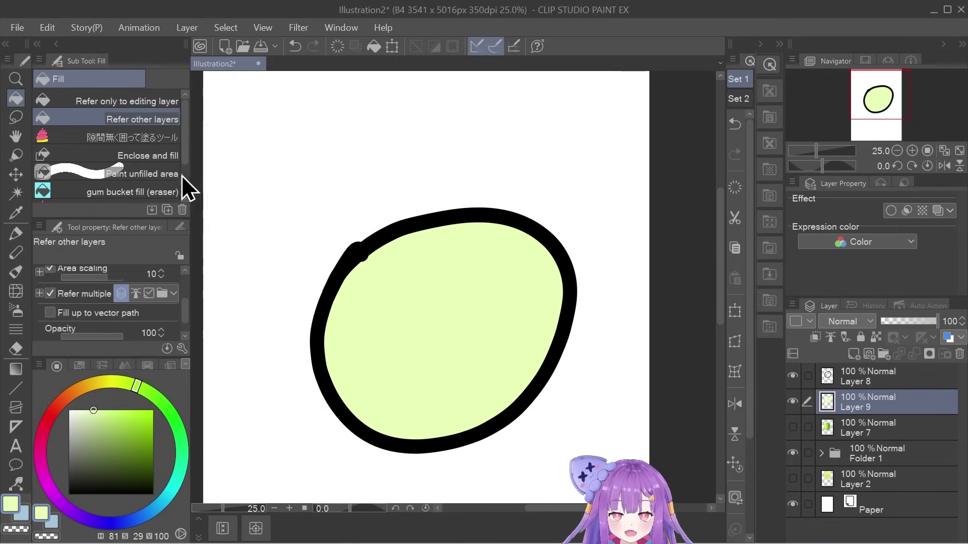
Undo the circle fill, try Refer only to editing layer on the same layer, and toggle the outline layer's visibility to check
click(143, 104)
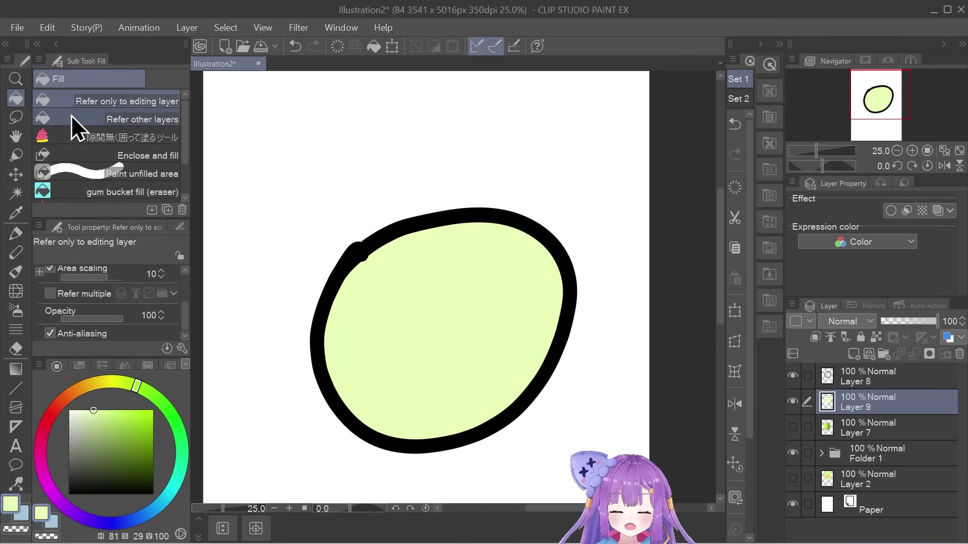
key(ctrl+z)
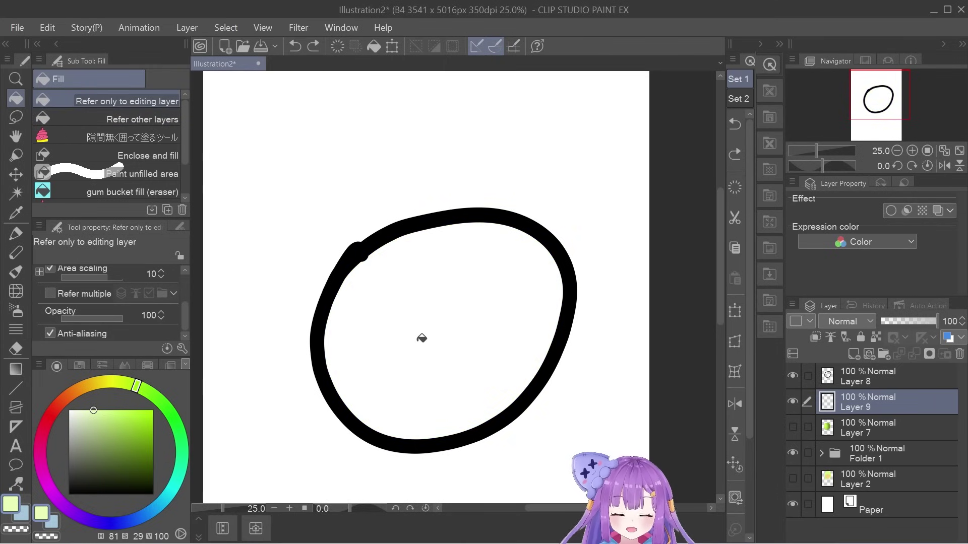
click(364, 217)
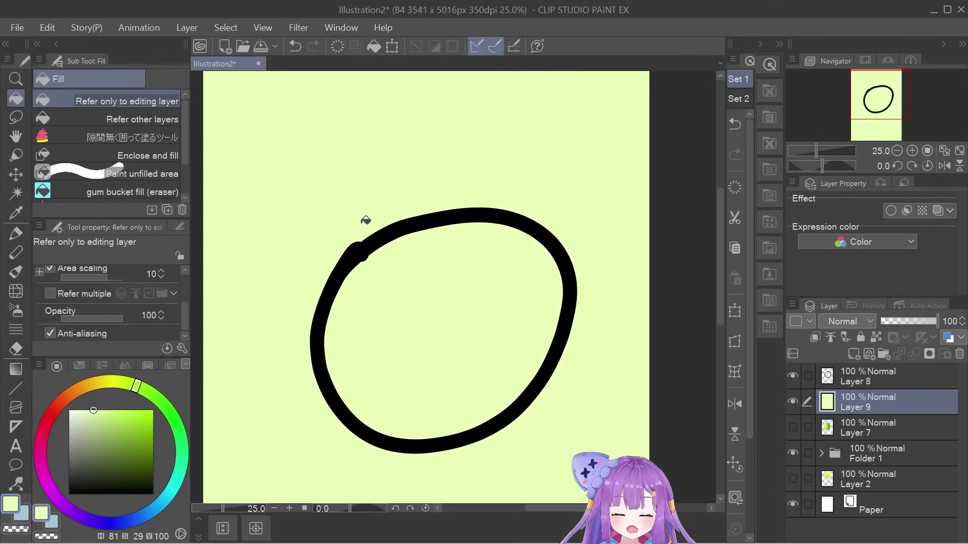
click(793, 377)
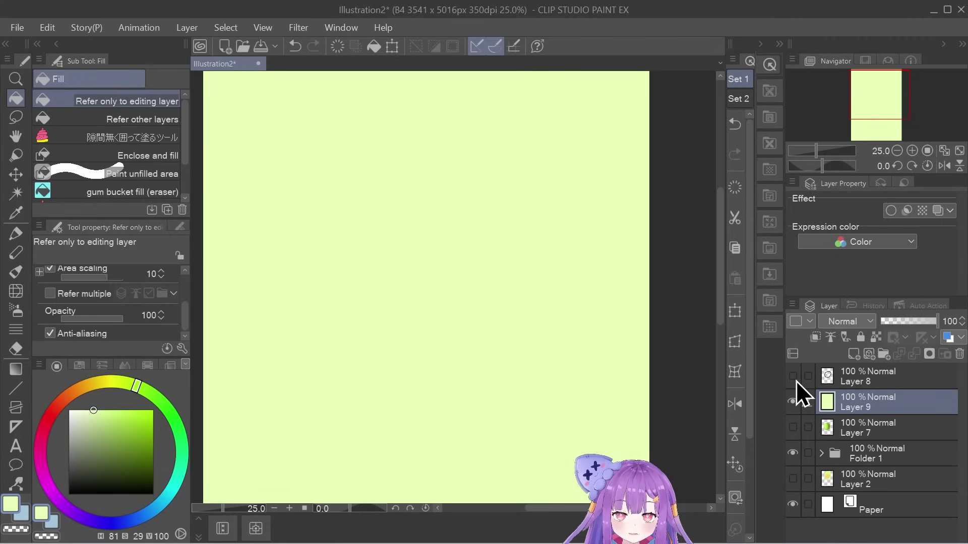
click(793, 376)
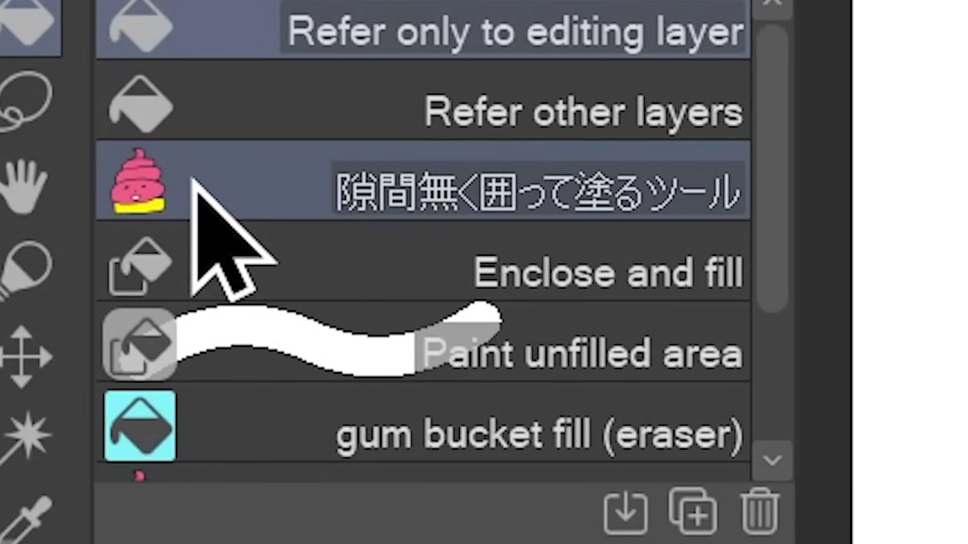
Draw a head with chin-length hair, bangs and a neck in black line art on the topmost layer
click(194, 182)
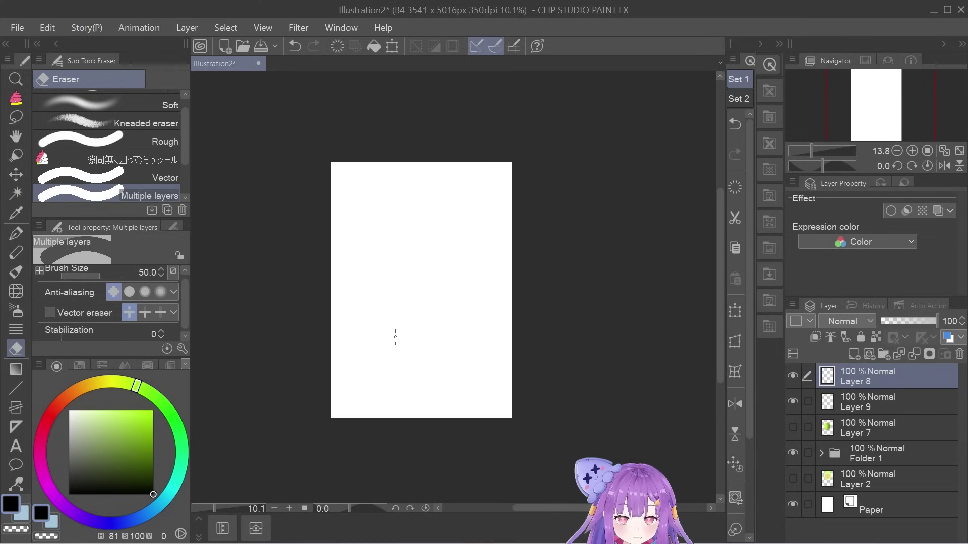
scroll(396, 336, up, 3)
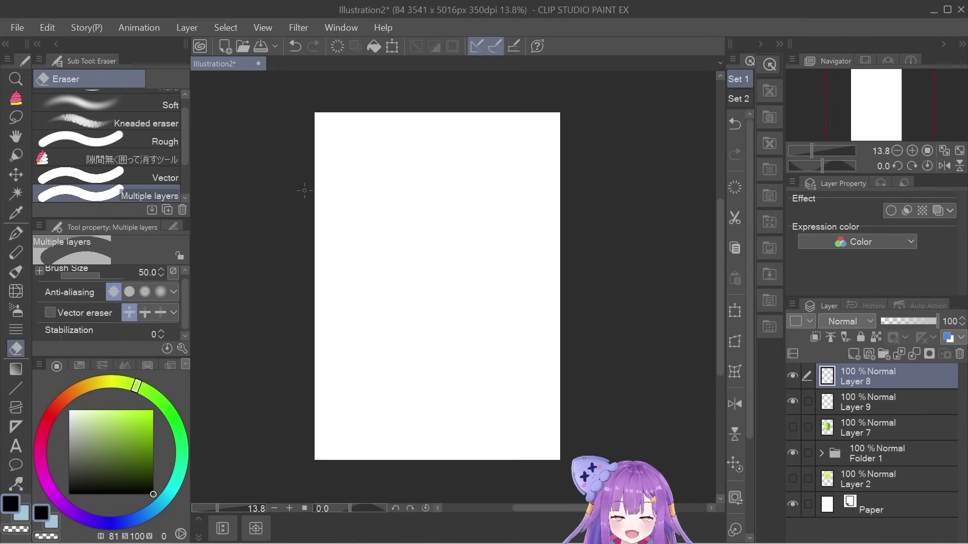
key(p)
key(p)
key(p)
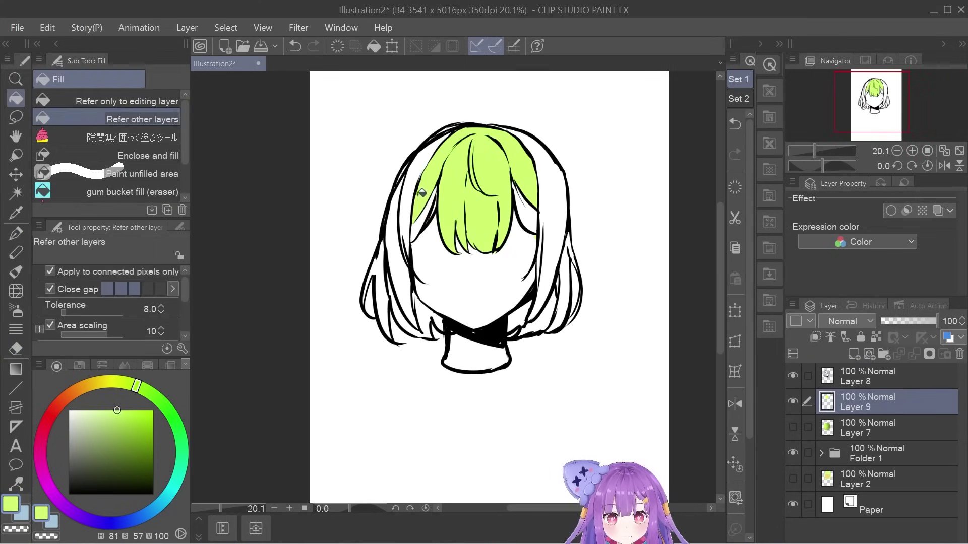
Fill the remaining hair sections one by one in pale green on the layer beneath the line art with Refer other layers
click(430, 207)
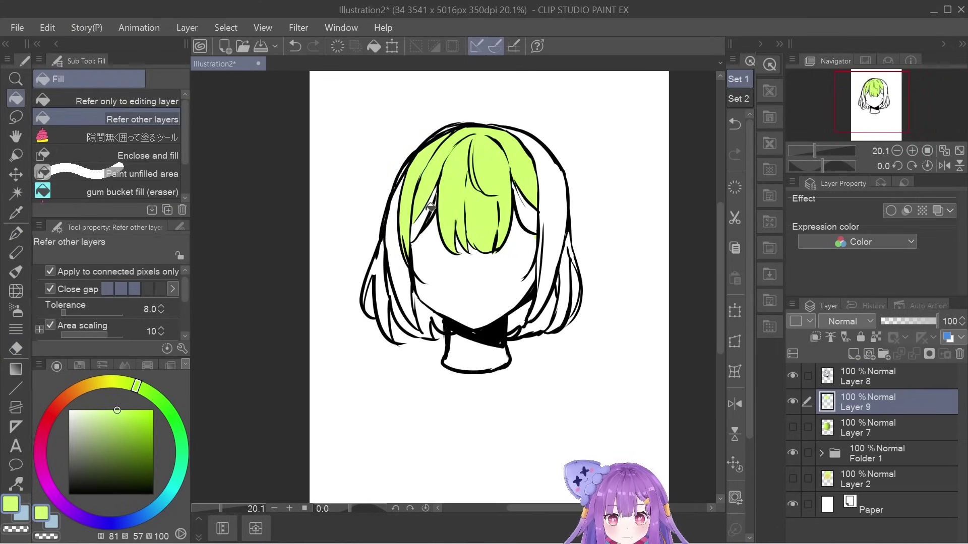
click(403, 263)
click(376, 298)
click(426, 321)
click(555, 246)
click(563, 259)
Undo the section-by-section hair fills until the line art is uncoloured
key(ctrl+z)
key(ctrl+z)
key(ctrl+z)
key(ctrl+z)
key(ctrl+z)
key(ctrl+z)
key(ctrl+z)
key(ctrl+z)
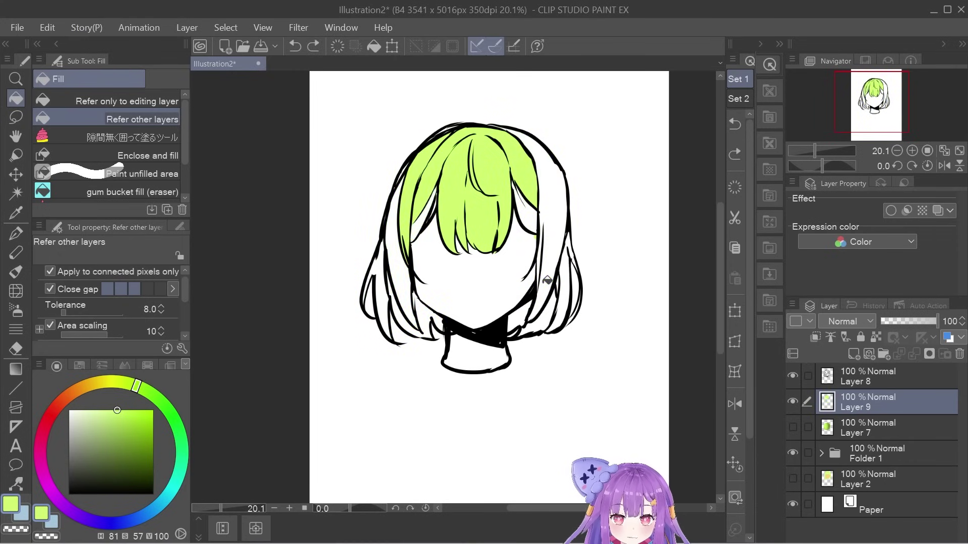
Fill the whole hair pale green by enclosing it, around the face, with the 隙間無く囲って塗るツール sub tool
click(161, 138)
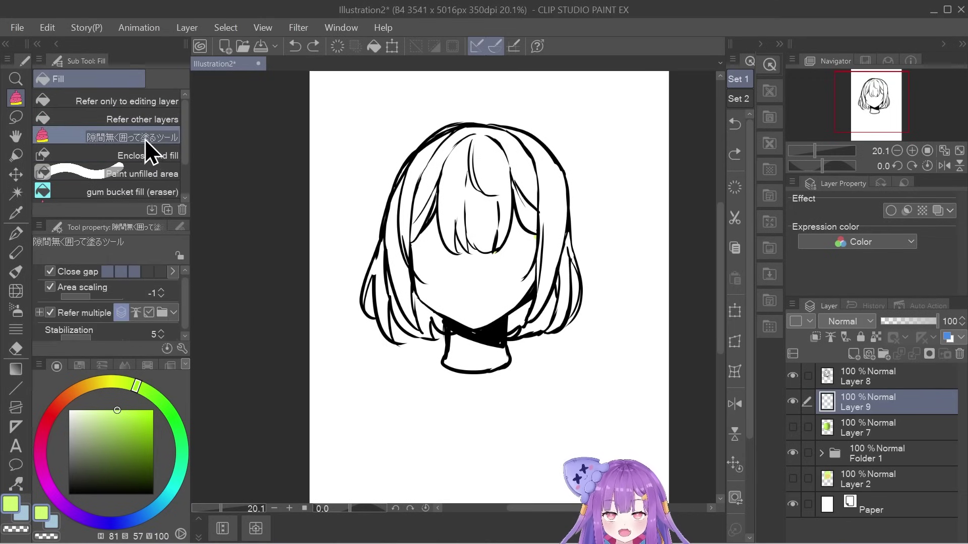
mouse_move(579, 175)
mouse_down()
mouse_move(592, 286)
mouse_move(562, 335)
mouse_up()
mouse_move(508, 316)
mouse_down()
mouse_move(331, 301)
mouse_move(455, 119)
mouse_up()
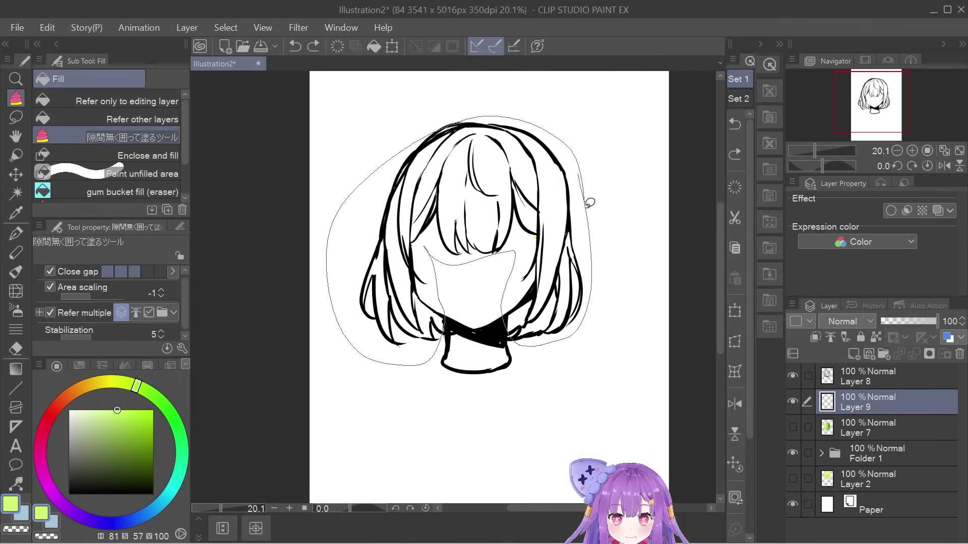
drag(580, 221, 581, 221)
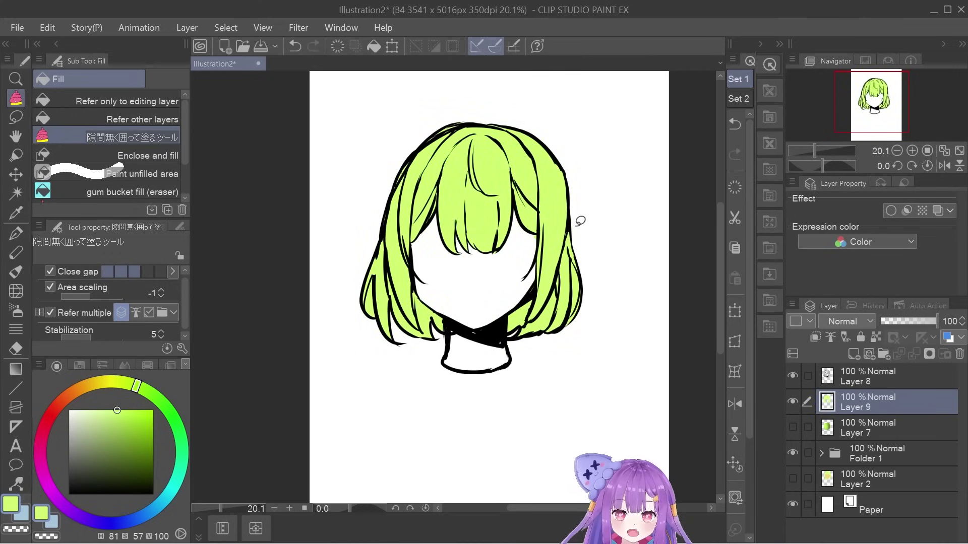
Erase the hair's green fill with gum bucket fill (eraser), and undo the erasure
scroll(183, 153, down, 1)
click(163, 176)
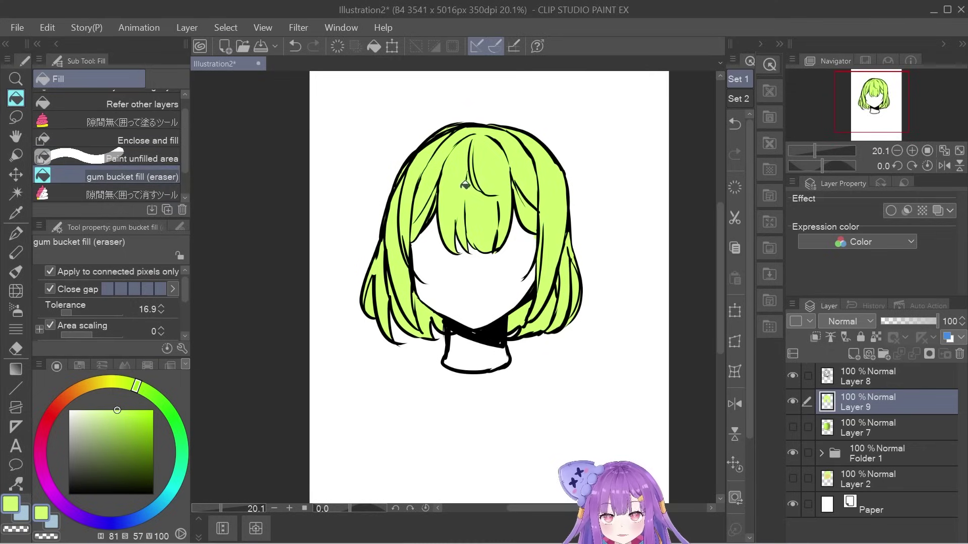
click(481, 211)
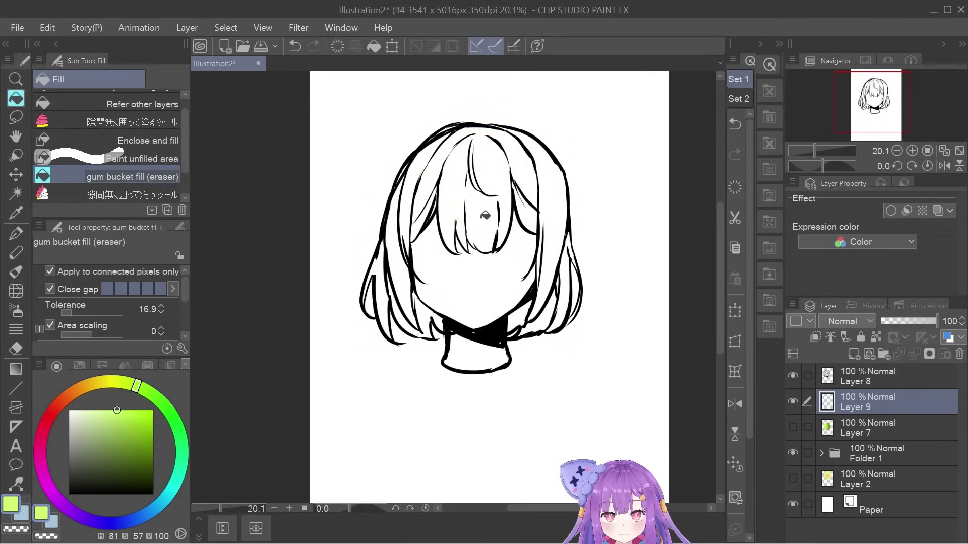
key(ctrl+z)
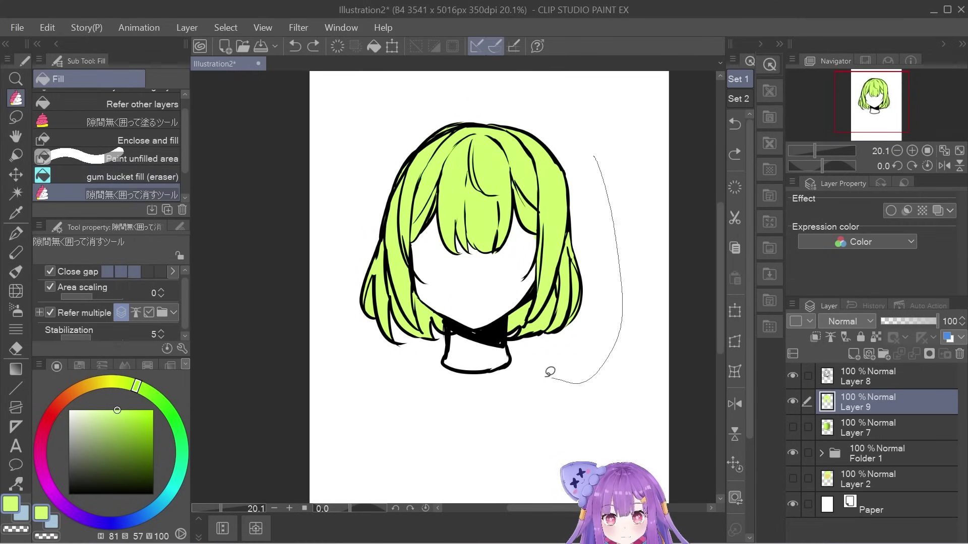
Erase the hair's green fill by enclosing the hair with the 隙間無く囲って消すツール sub tool
mouse_move(550, 372)
mouse_down()
mouse_move(512, 329)
mouse_move(519, 259)
mouse_move(463, 266)
mouse_move(441, 241)
mouse_up()
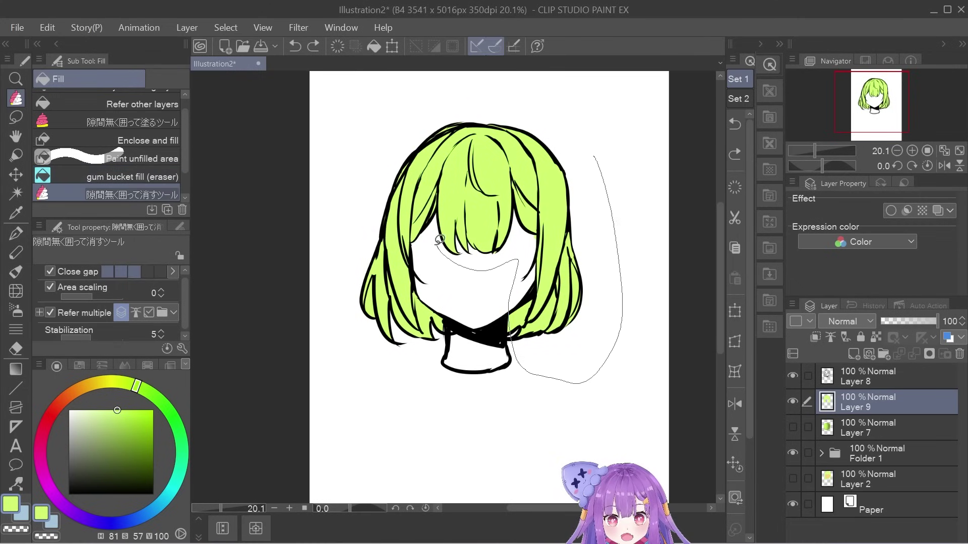
mouse_move(433, 369)
mouse_down()
mouse_move(560, 135)
mouse_move(558, 309)
mouse_up()
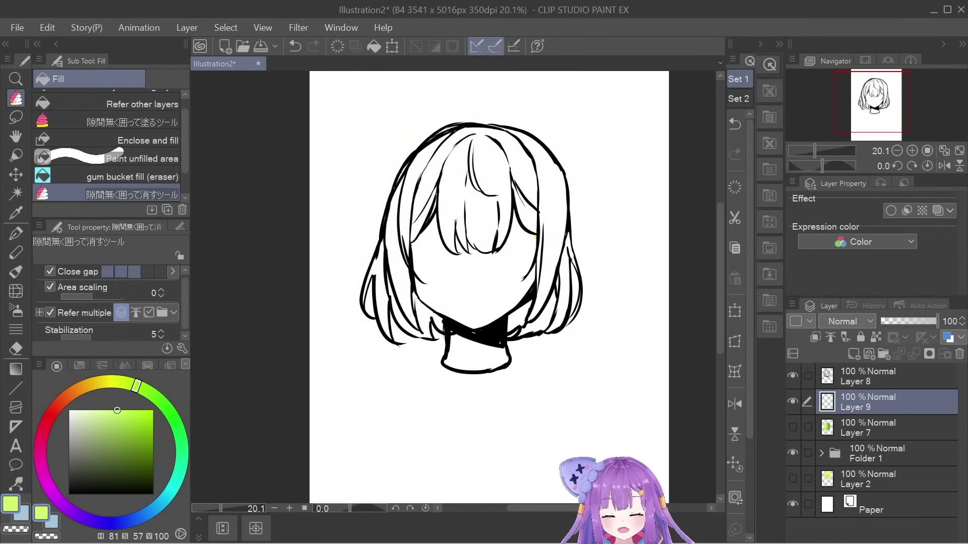
Make a Lasso selection around the whole head and neck
click(15, 119)
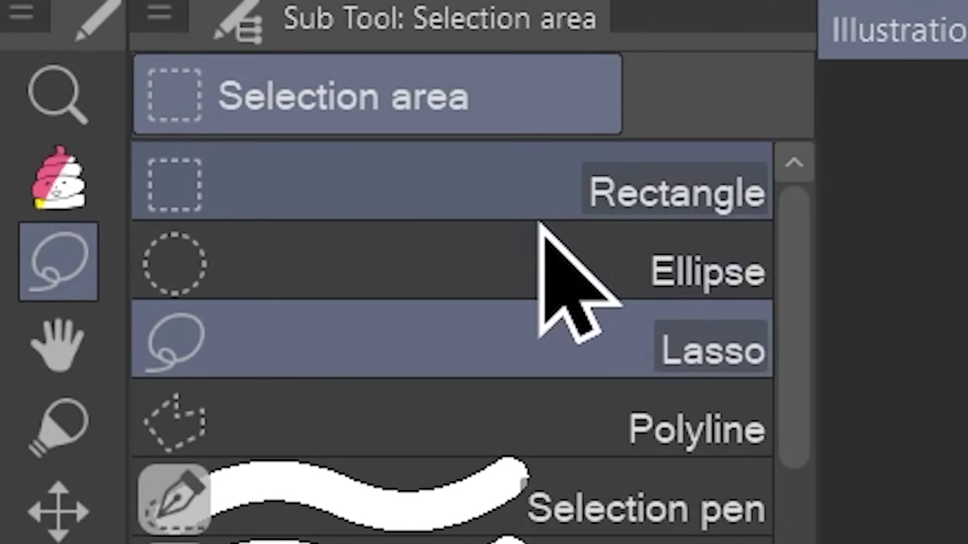
key(p)
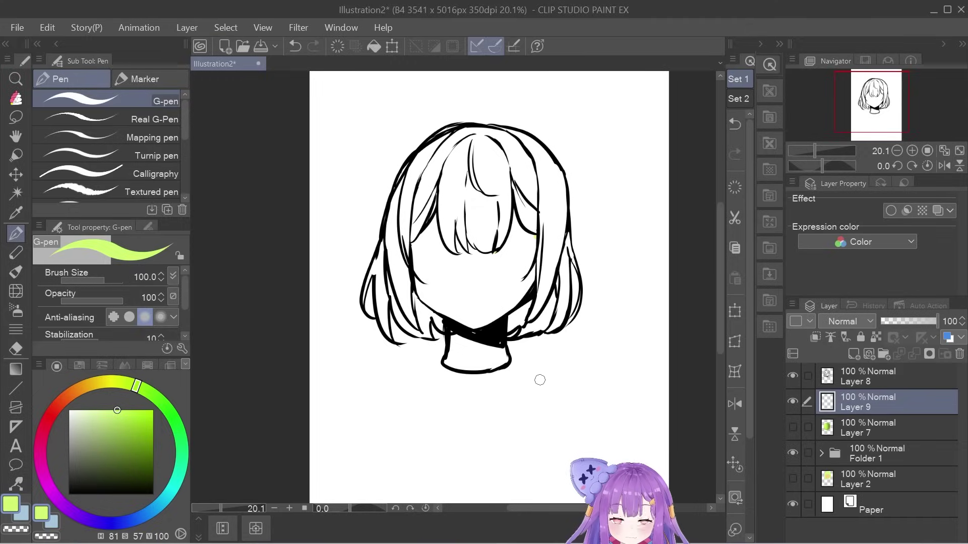
click(15, 118)
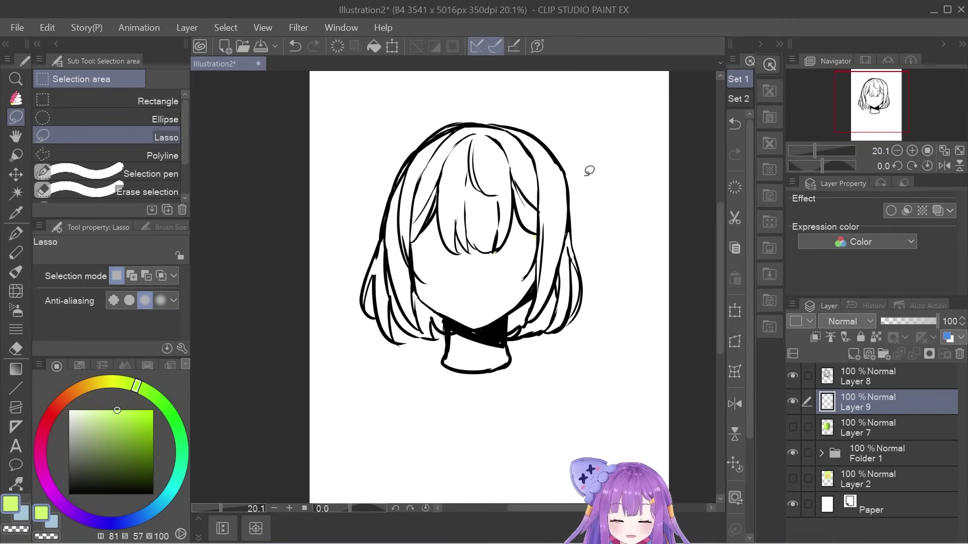
mouse_move(595, 172)
mouse_down()
mouse_move(584, 368)
mouse_move(381, 114)
mouse_move(595, 174)
mouse_up()
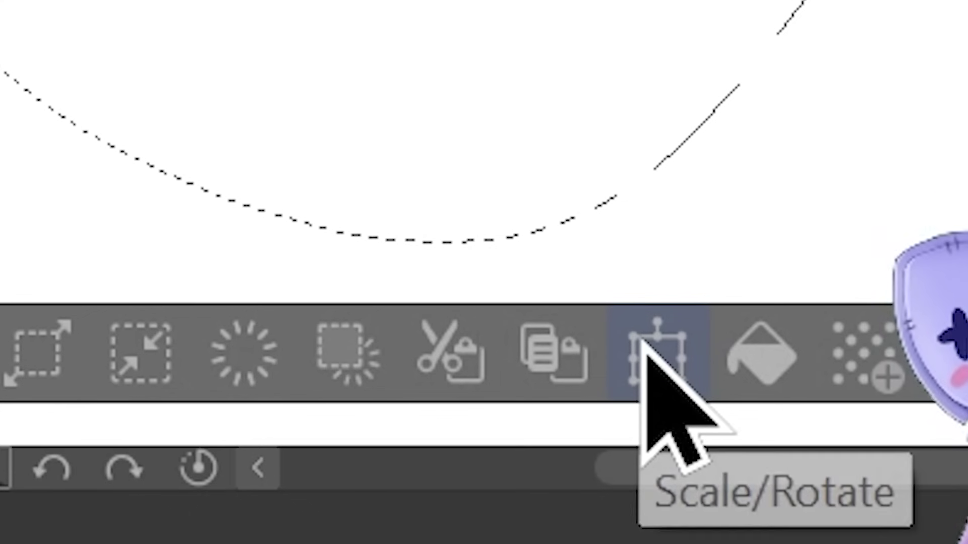
Try to transform the lassoed area with Scale/Rotate on Layer 9, and cancel the transformation
click(518, 485)
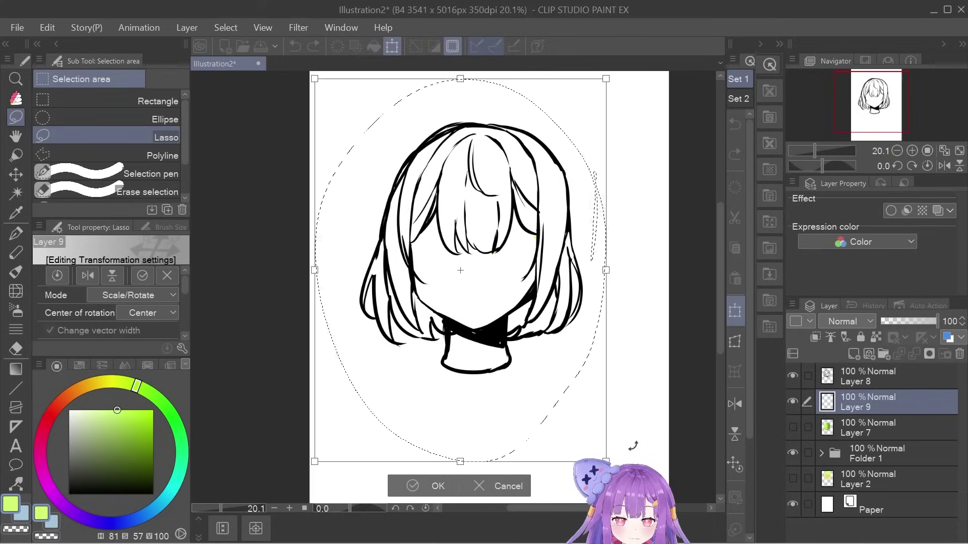
drag(645, 429, 453, 536)
click(497, 491)
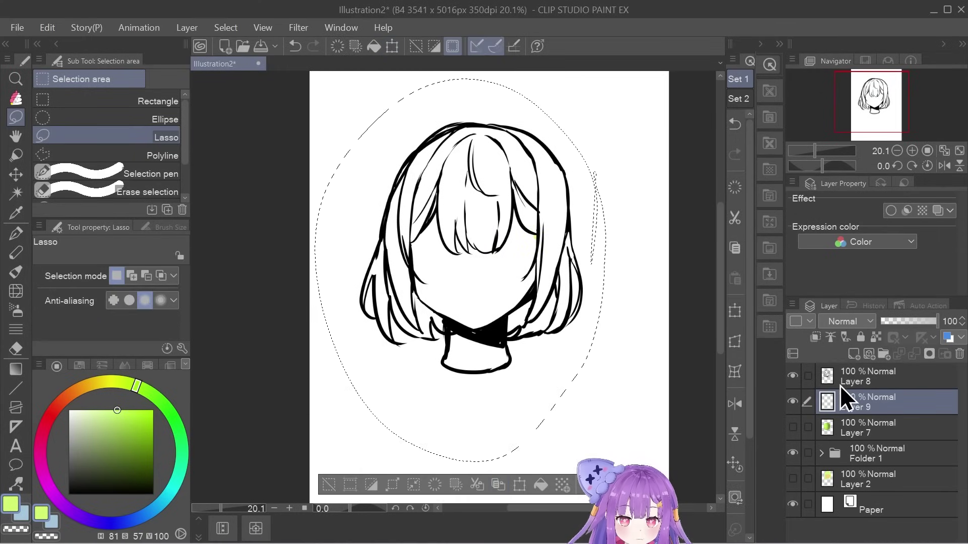
Select the line art's layer, try transforming the lassoed head with Scale/Rotate, and cancel it along with the selection
click(860, 377)
click(794, 386)
click(794, 386)
click(520, 485)
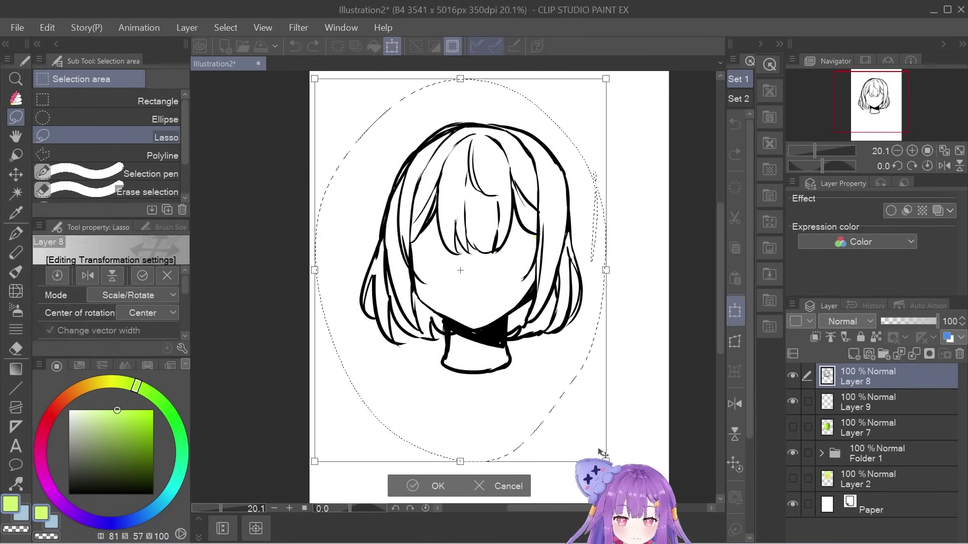
drag(627, 439, 597, 428)
key(Escape)
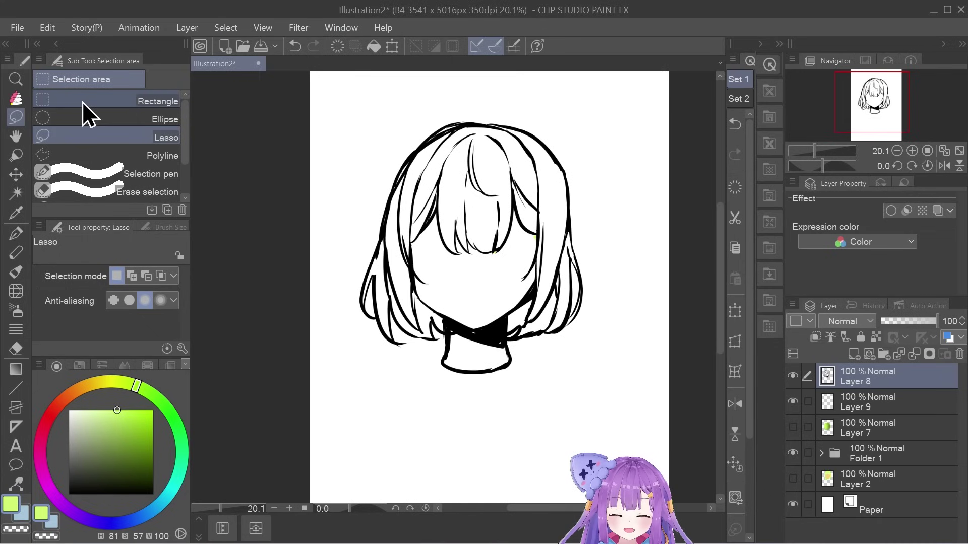
Make a circular Ellipse selection in the empty area below the neck
click(82, 102)
click(89, 120)
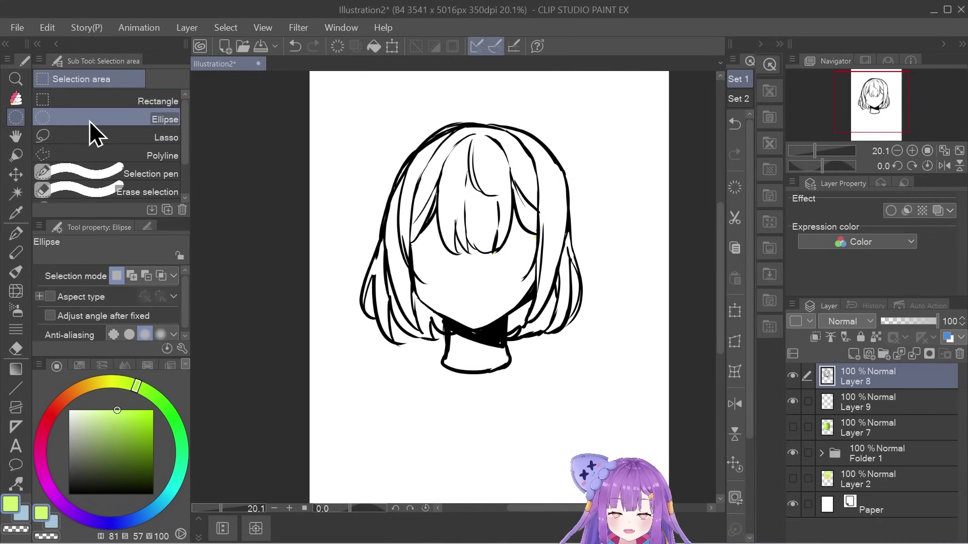
scroll(402, 324, down, 1)
scroll(402, 324, down, 3)
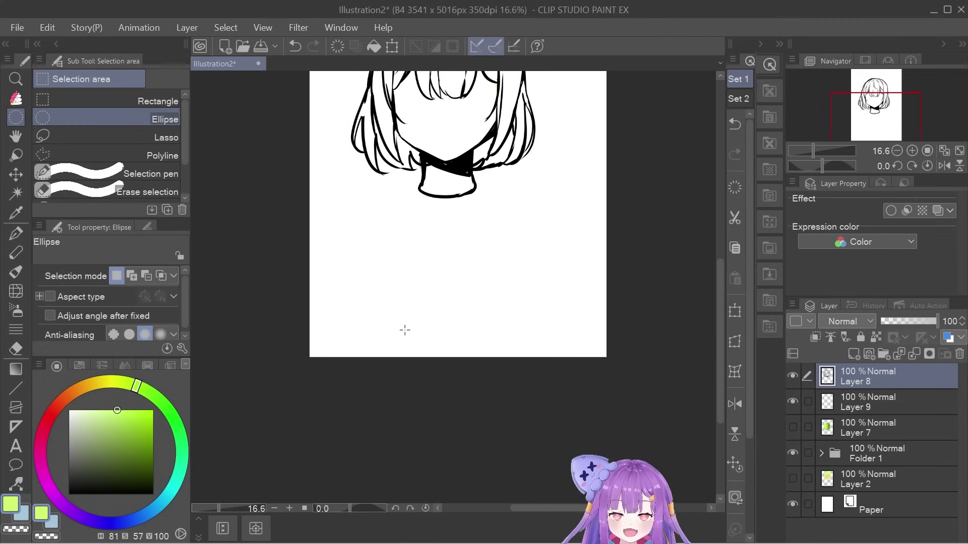
scroll(403, 324, down, 1)
scroll(380, 265, up, 1)
drag(383, 229, 503, 350)
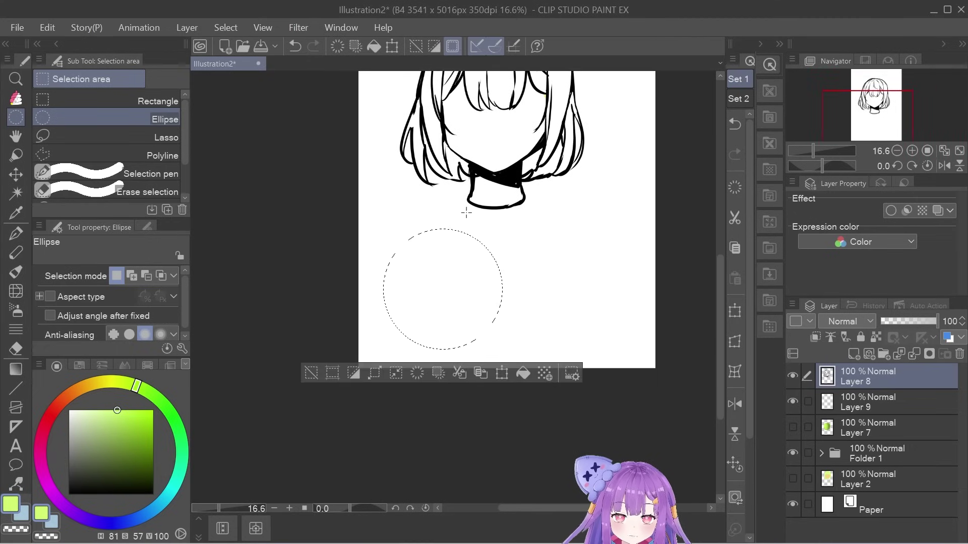
scroll(467, 214, up, 3)
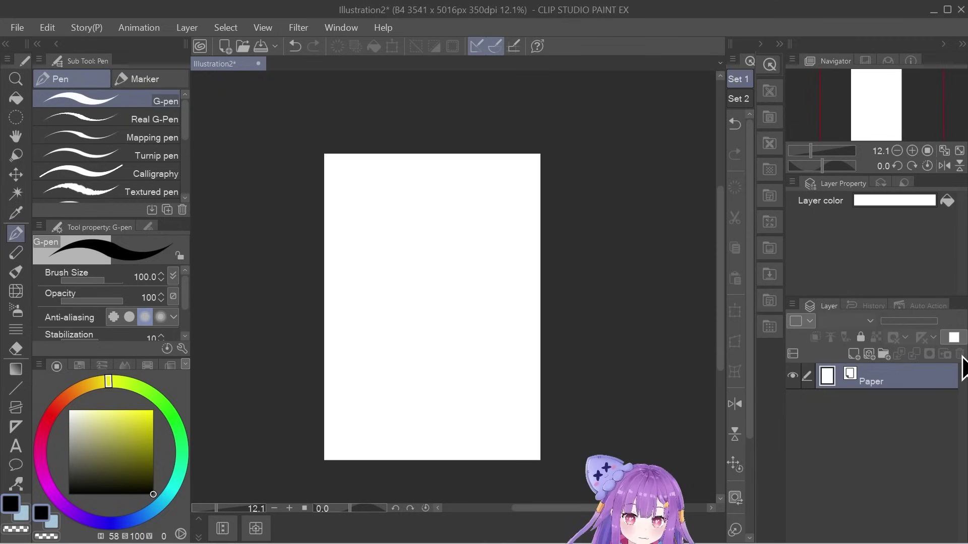
Add a new layer above the paper and move the canvas around with the Hand sub tool
click(853, 354)
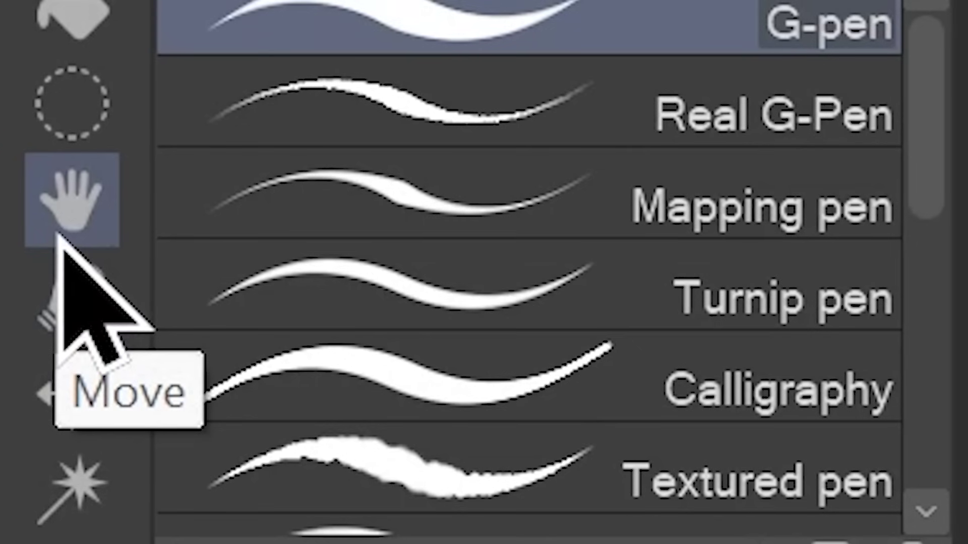
click(58, 236)
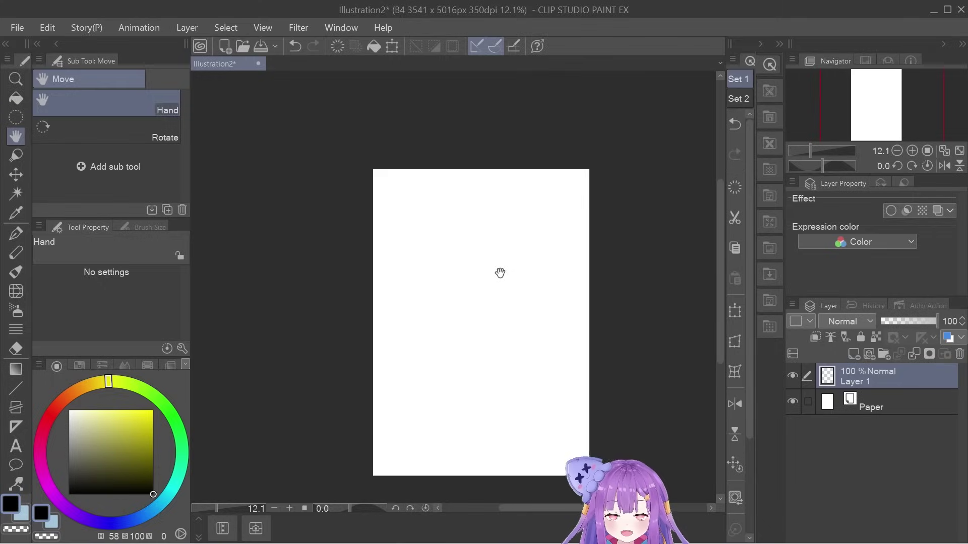
drag(967, 543, 967, 318)
drag(233, 160, 397, 289)
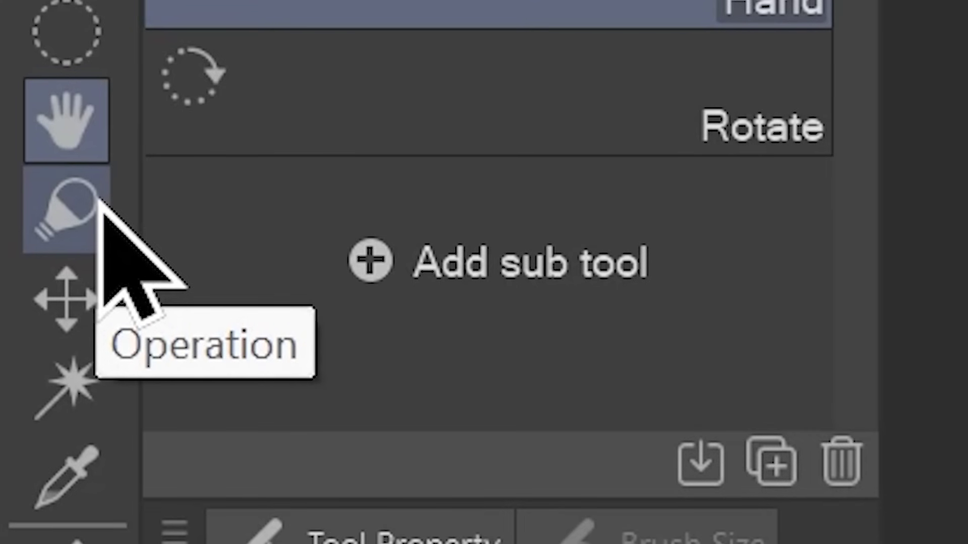
Show the green sphere's layer and move the sphere with the Operation tool's Object sub tool
click(101, 204)
key(ctrl+shift+n)
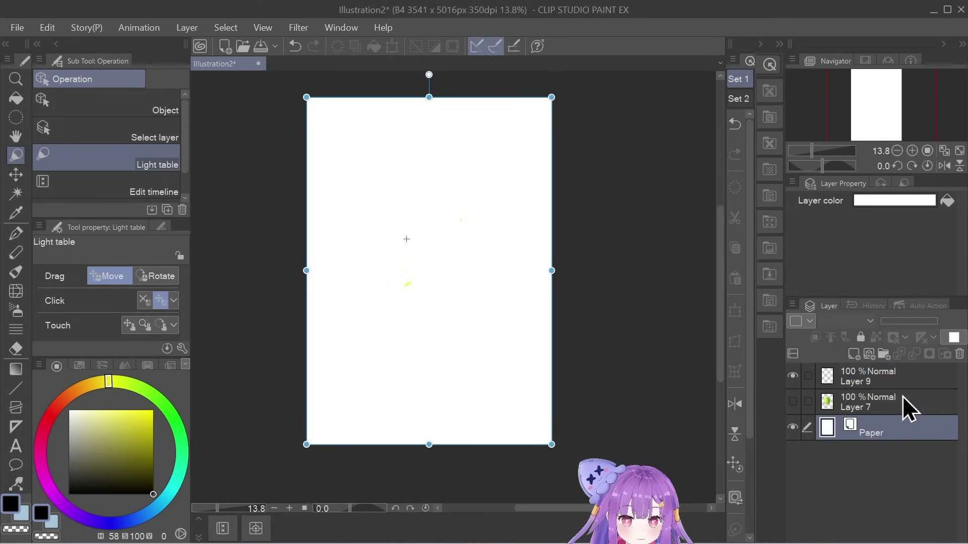
click(817, 400)
click(171, 112)
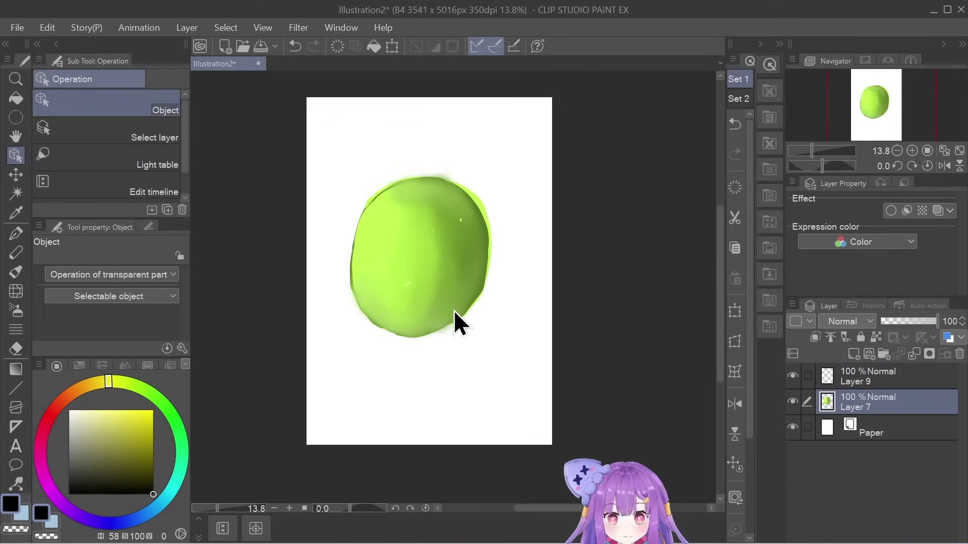
drag(449, 313, 507, 414)
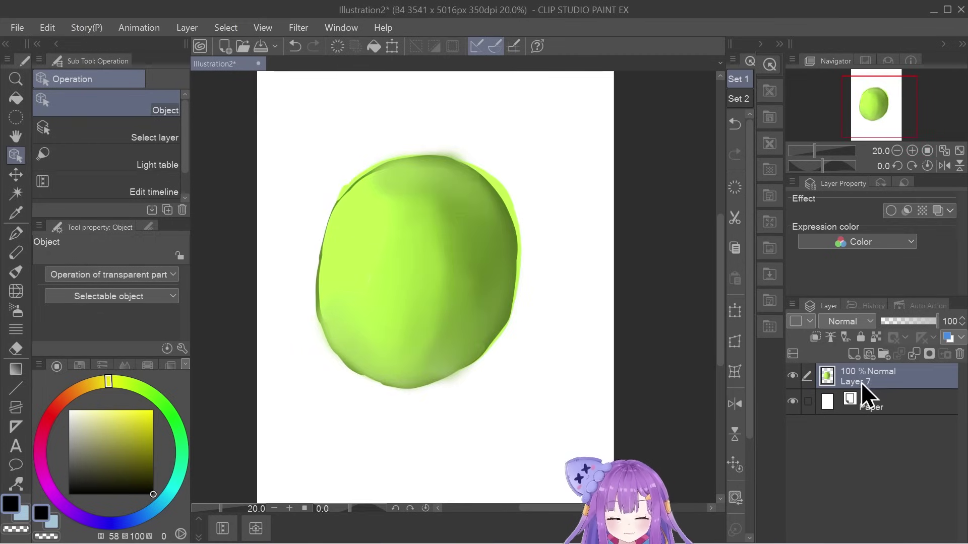
Add a new layer beneath the green sphere and draw six black oval legs around it with the G-pen
click(854, 355)
drag(872, 373, 912, 417)
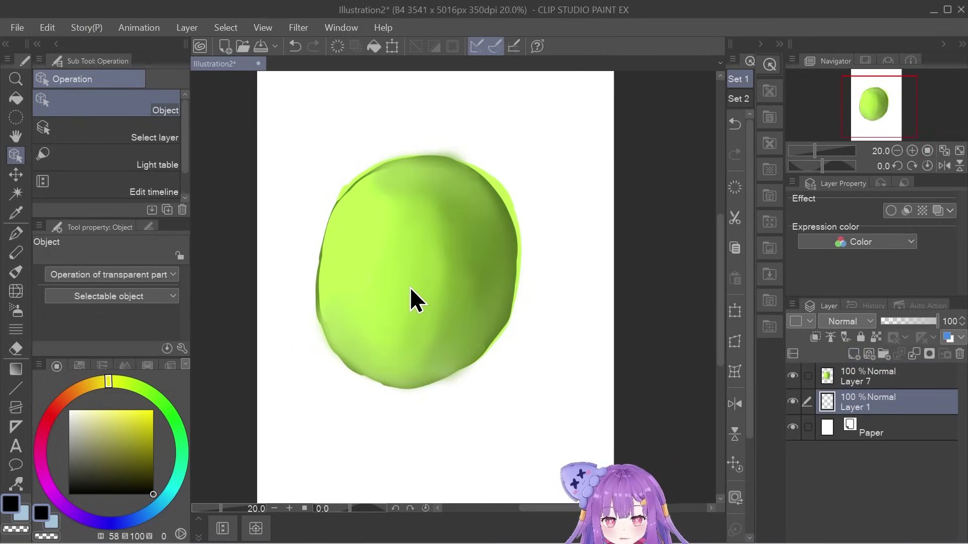
key(p)
drag(476, 360, 494, 344)
mouse_move(352, 362)
mouse_down()
mouse_move(299, 396)
mouse_move(345, 336)
mouse_up()
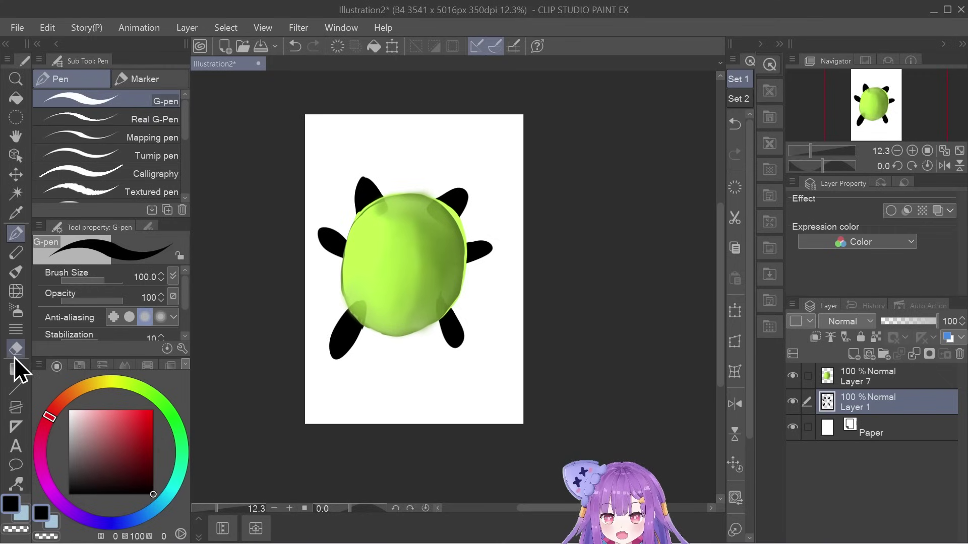
Add a new layer above the green sphere and draw two black oval eye outlines on it with the G-pen
click(14, 155)
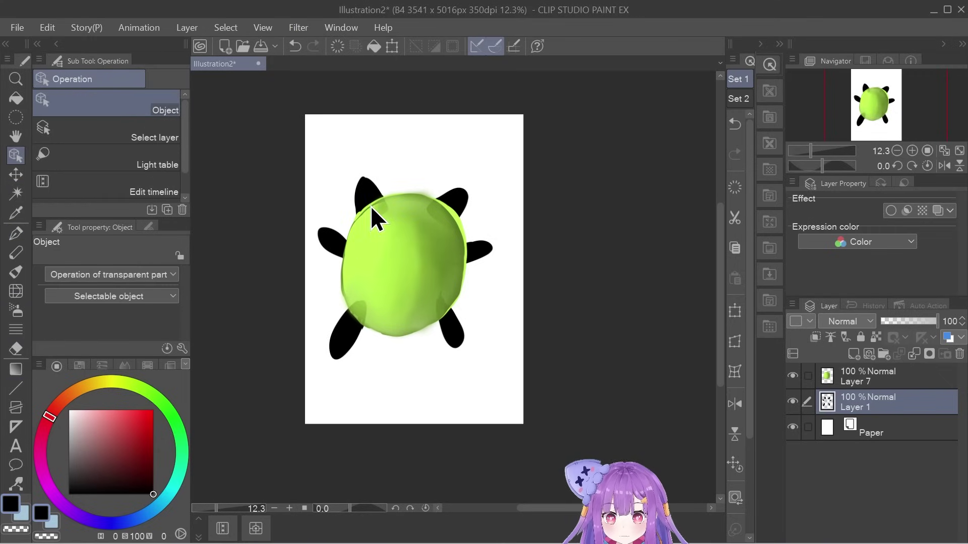
scroll(355, 181, up, 1)
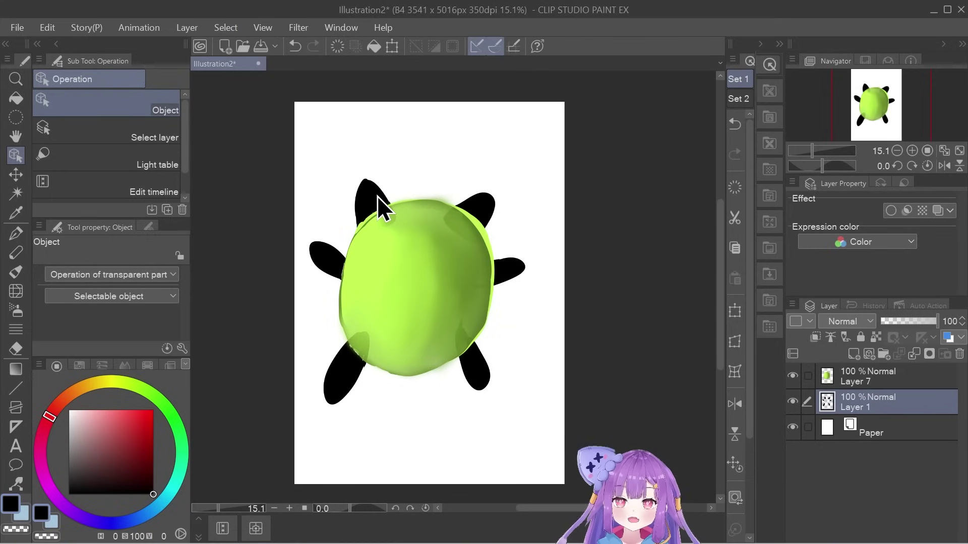
click(860, 356)
drag(896, 395, 896, 368)
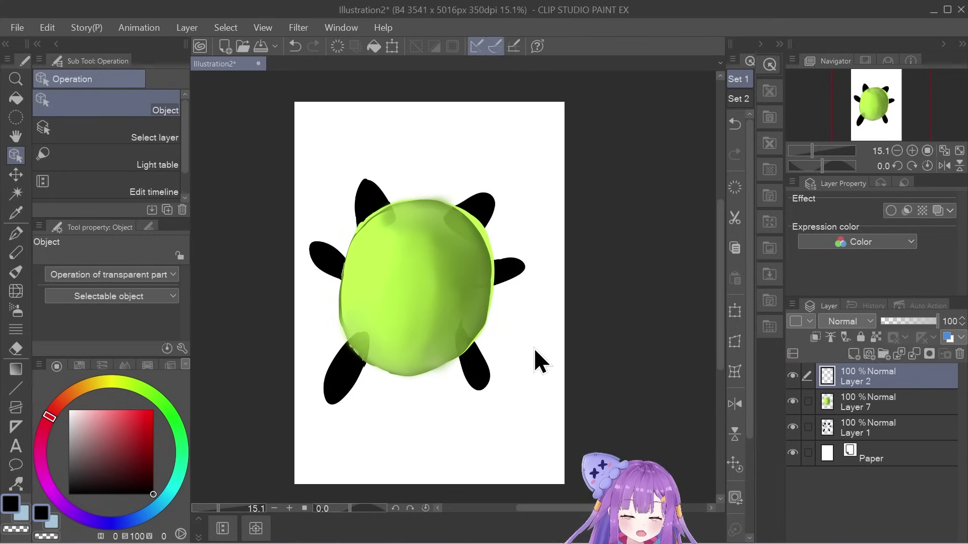
scroll(420, 220, up, 1)
key(p)
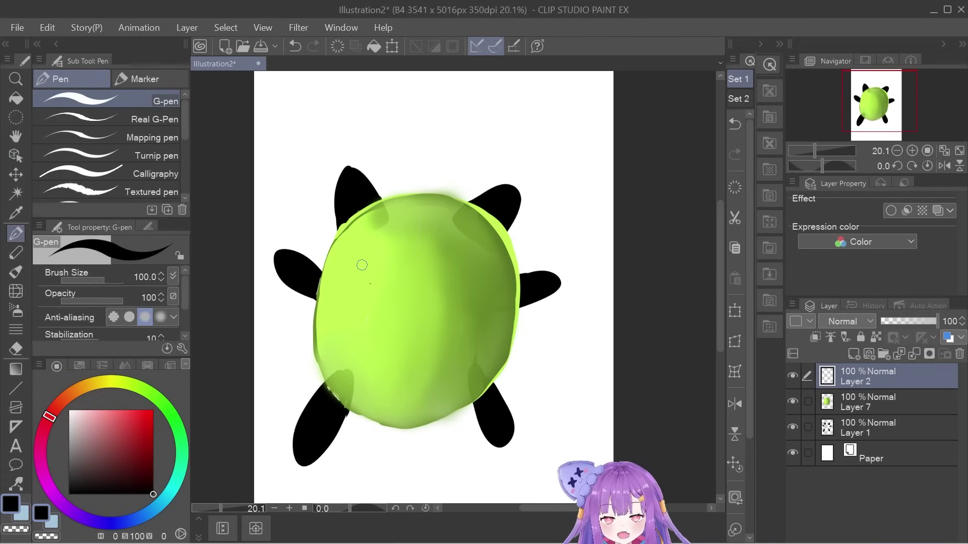
drag(361, 261, 362, 262)
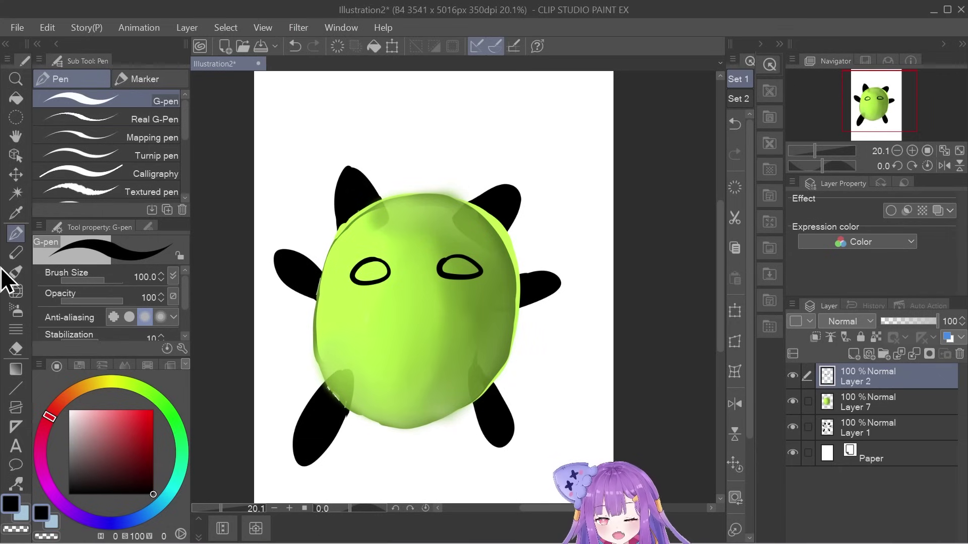
Select the sphere's layer, and pick the left eye's outline on the canvas with the Operation tool's Object sub tool
key(o)
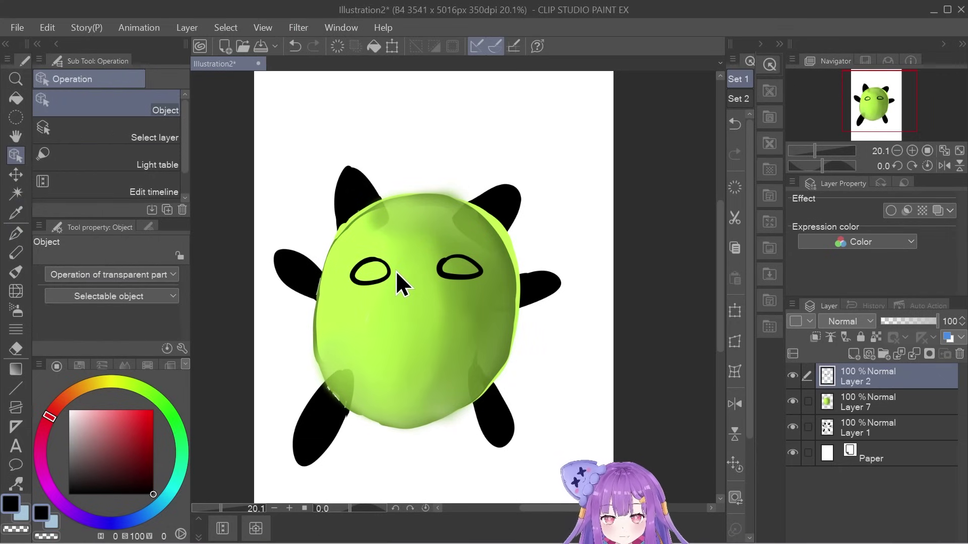
click(359, 263)
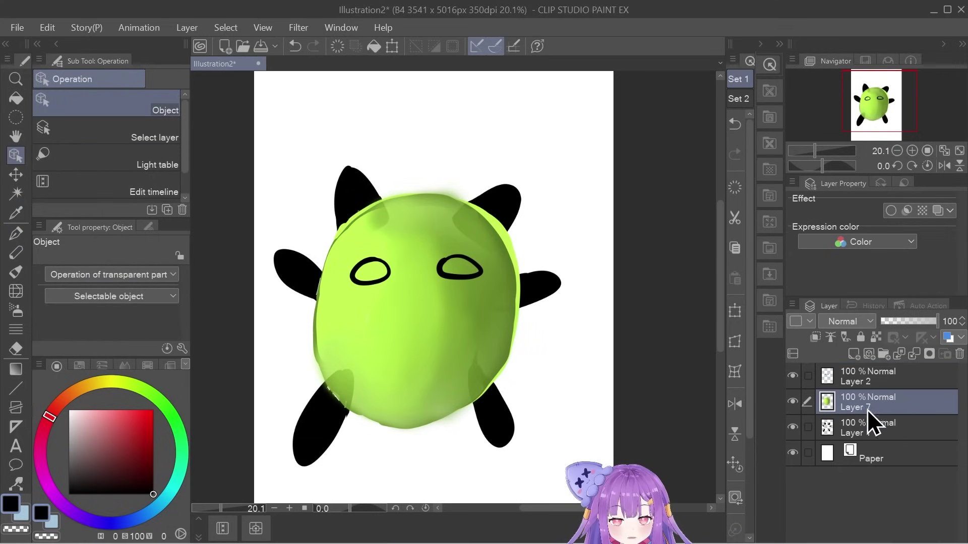
scroll(368, 272, up, 4)
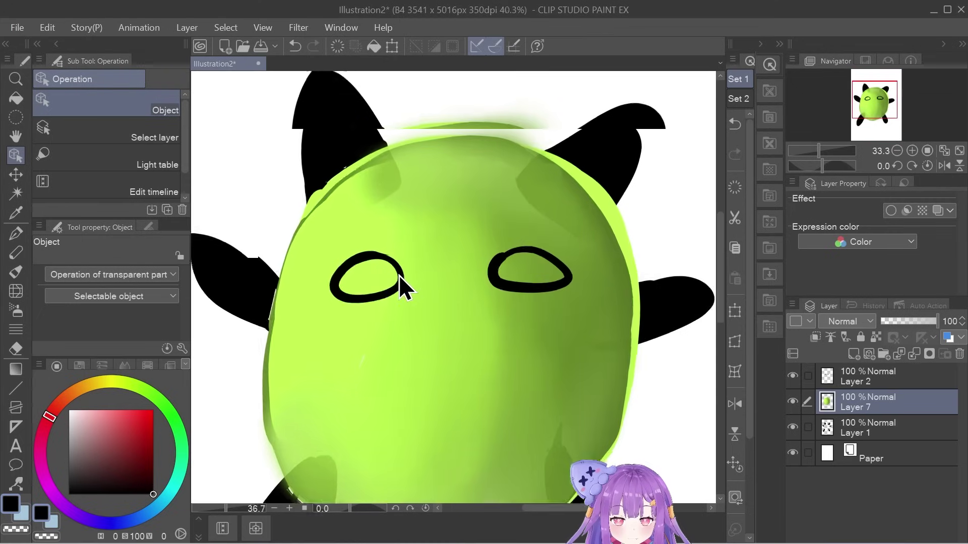
scroll(359, 260, up, 2)
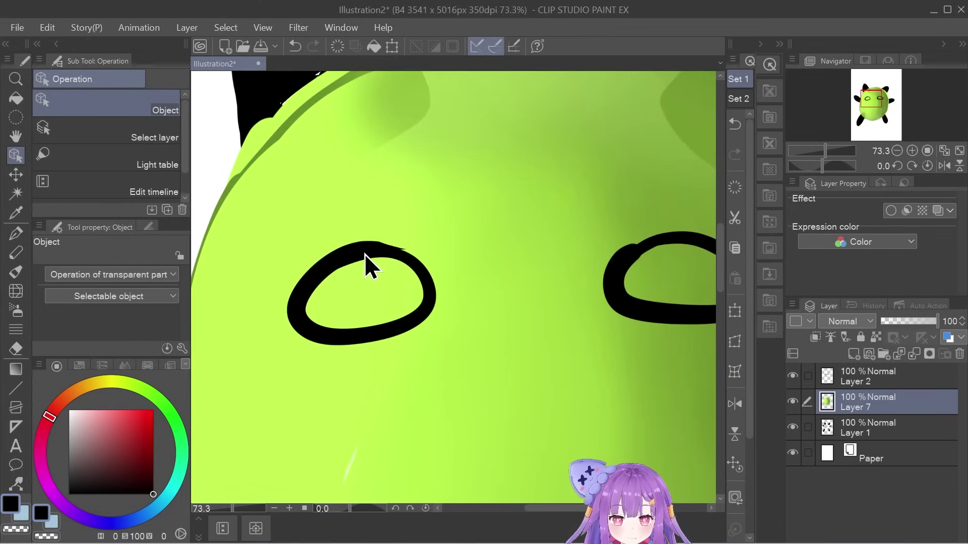
click(365, 255)
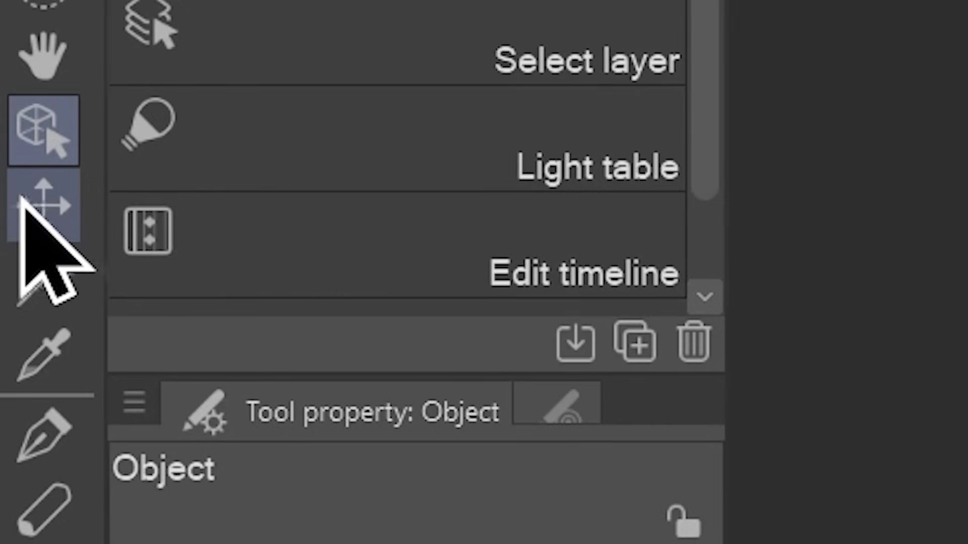
Move the black legs' layer around behind the sphere with the Move layer sub tool
click(15, 176)
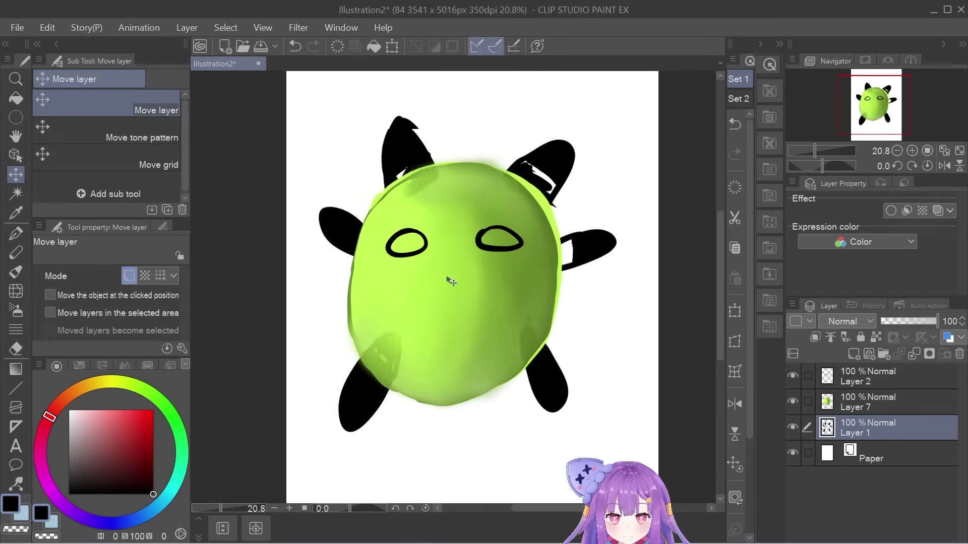
drag(451, 277, 478, 360)
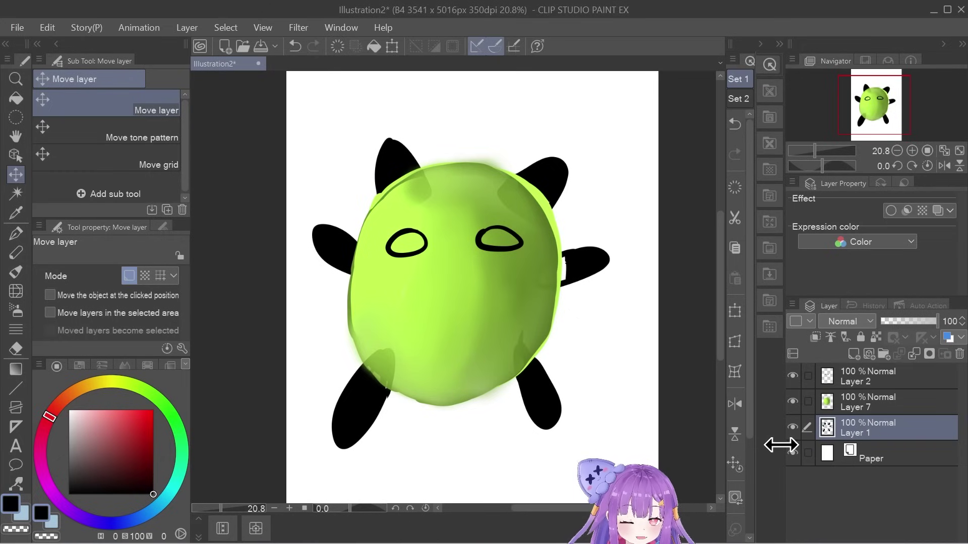
drag(554, 428, 203, 307)
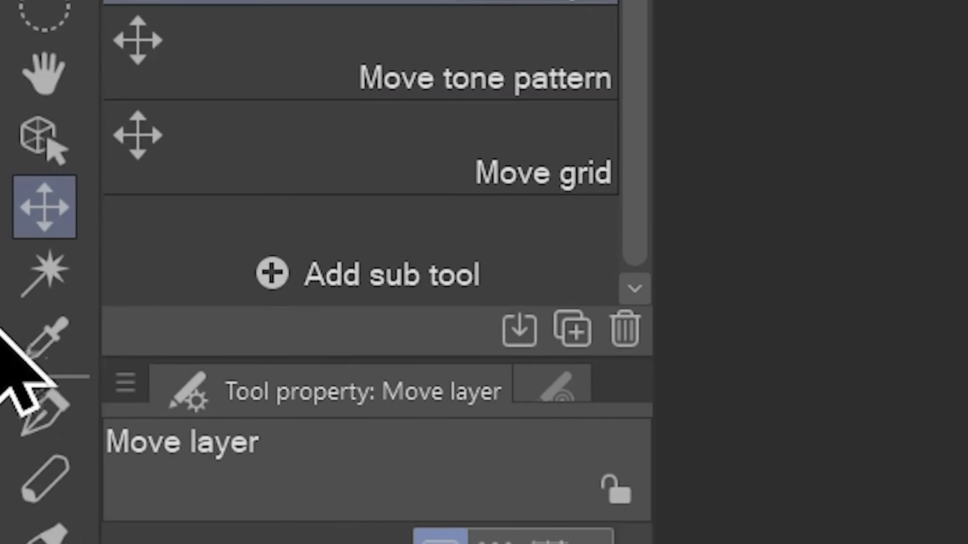
Delete the layers with the eyes, the green sphere and the legs to clear the canvas
click(33, 298)
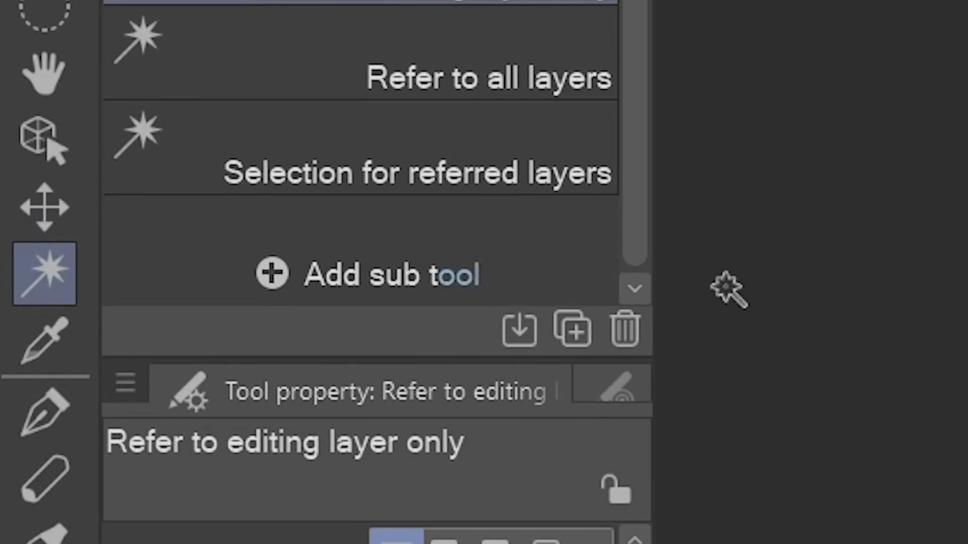
click(953, 368)
click(960, 354)
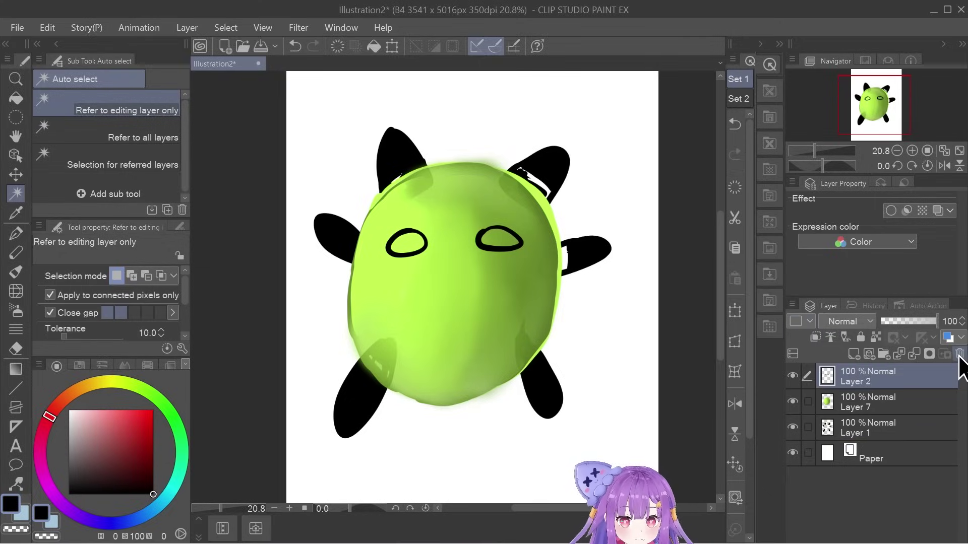
click(959, 354)
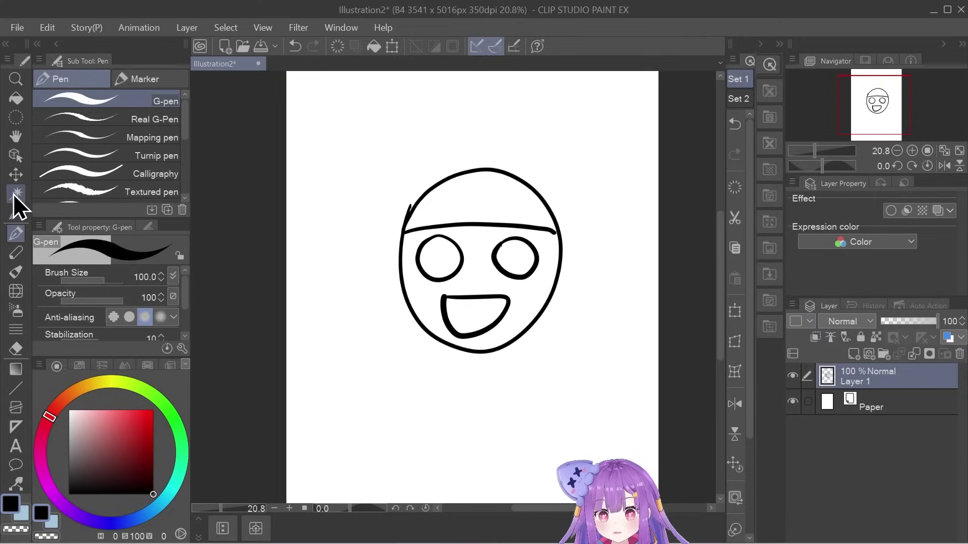
Select the area above the face's forehead line with Auto select's Refer to editing layer only sub tool
click(14, 193)
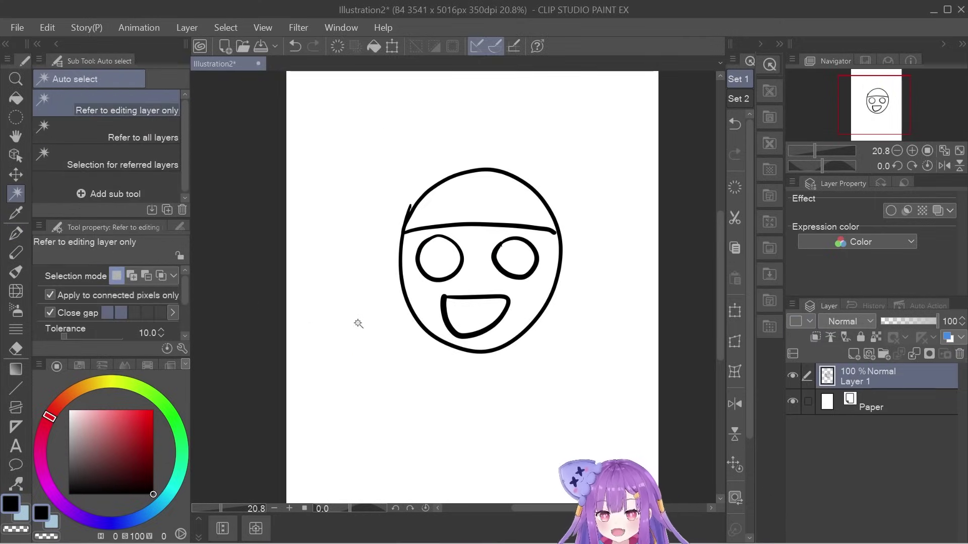
click(501, 196)
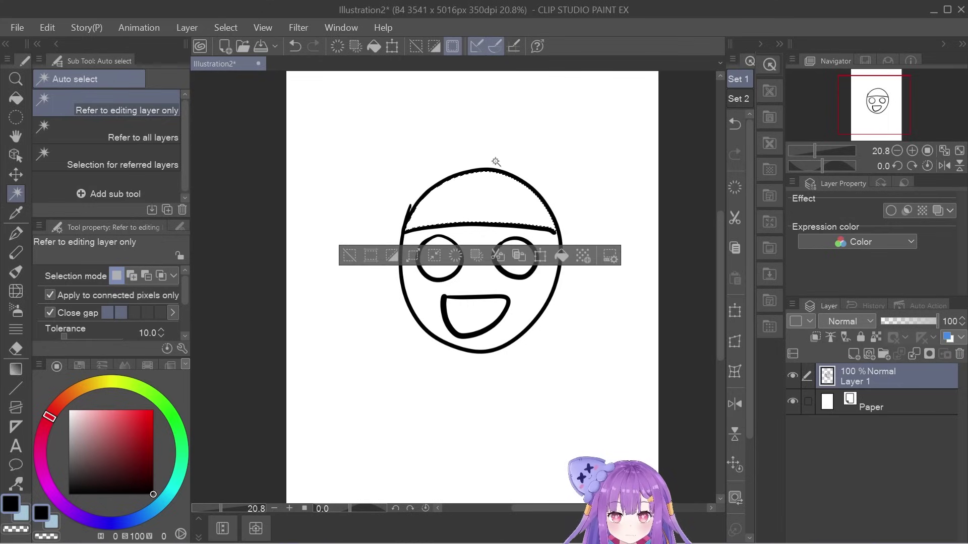
scroll(495, 161, up, 4)
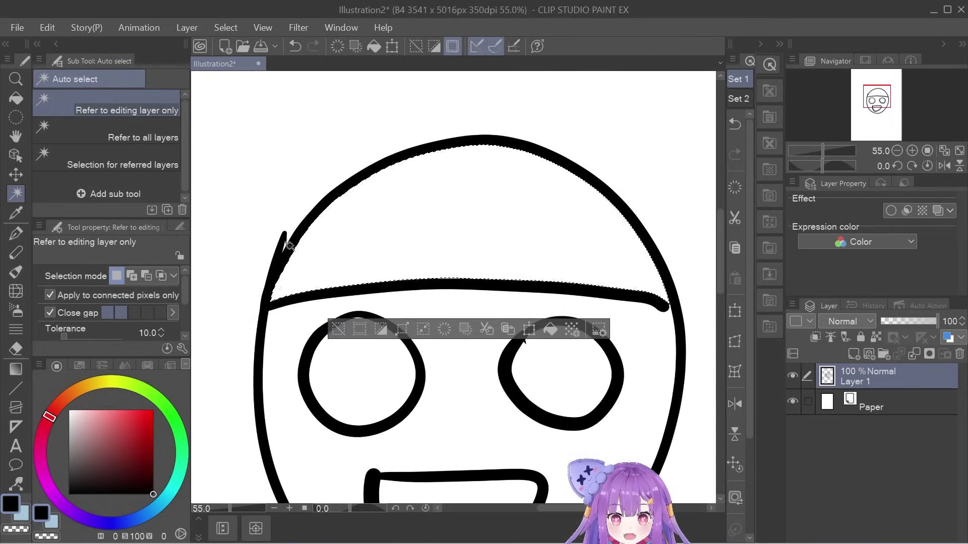
scroll(543, 134, down, 4)
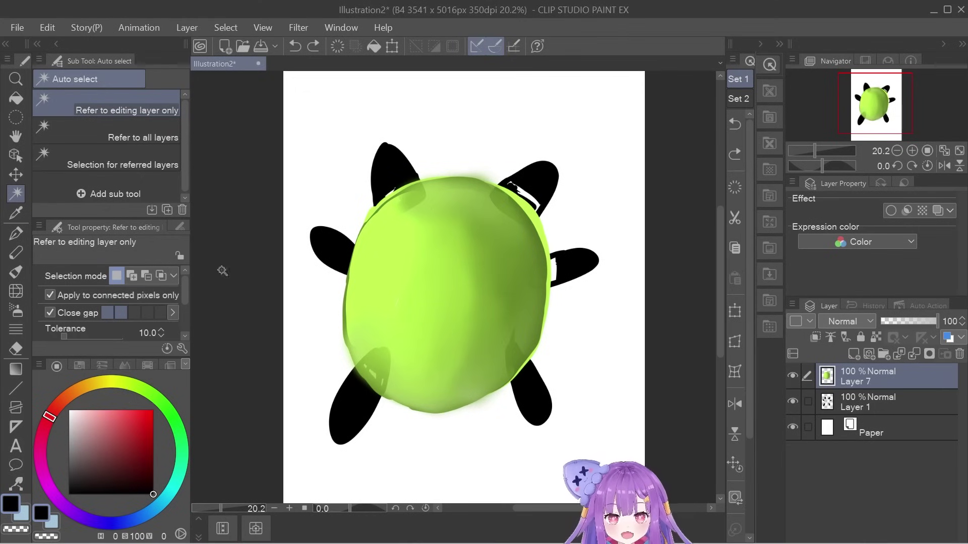
Pick the sphere's light green and its darker shaded green with the Eyedropper's Pick displayed color sub tool
scroll(317, 200, up, 2)
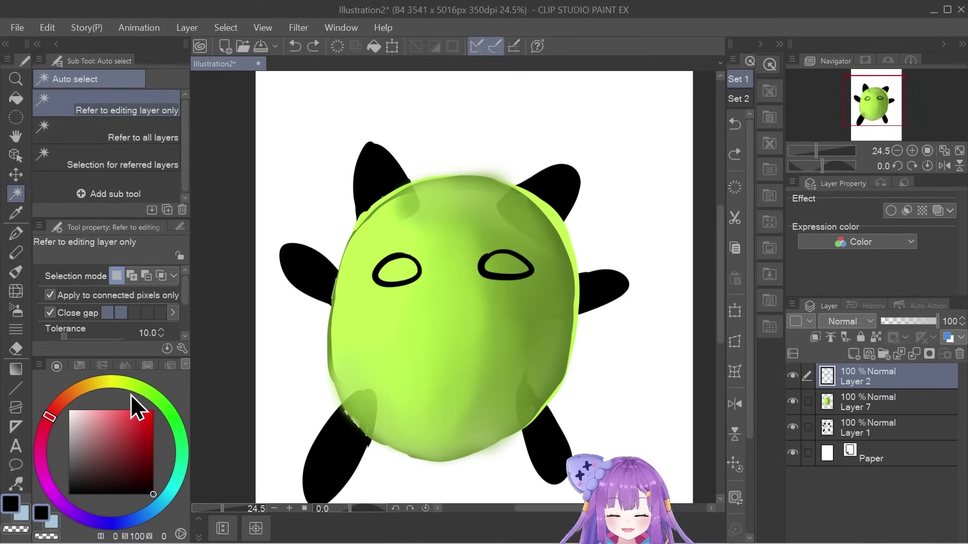
click(23, 214)
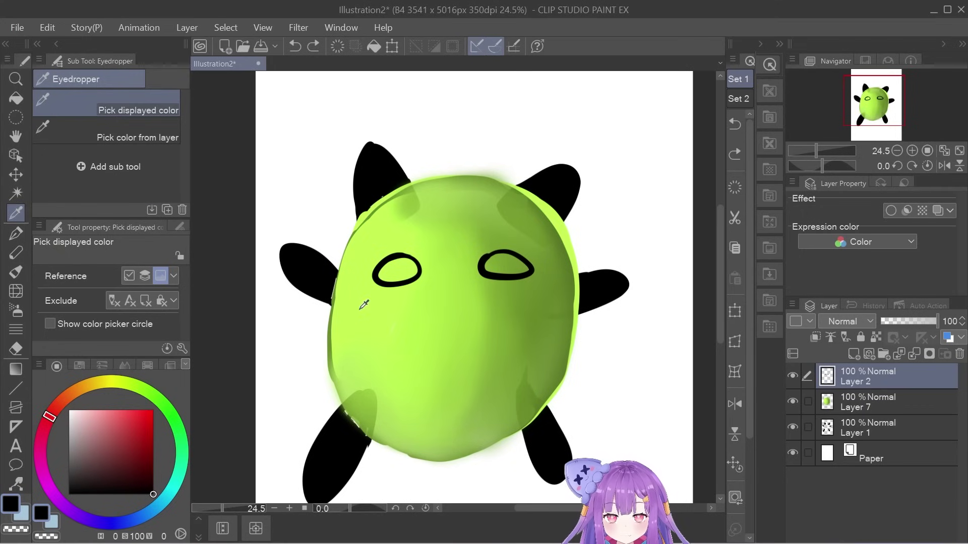
scroll(364, 304, up, 3)
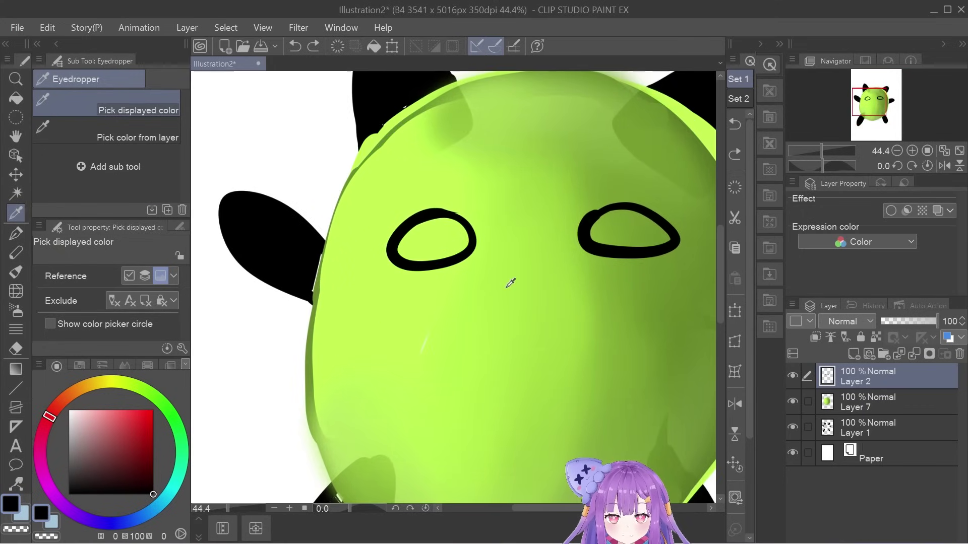
click(510, 283)
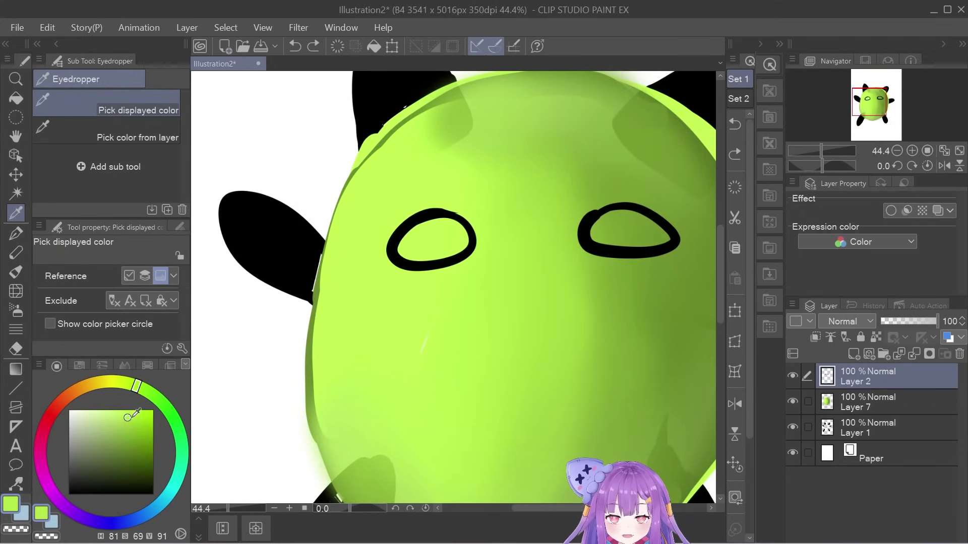
drag(128, 416, 122, 412)
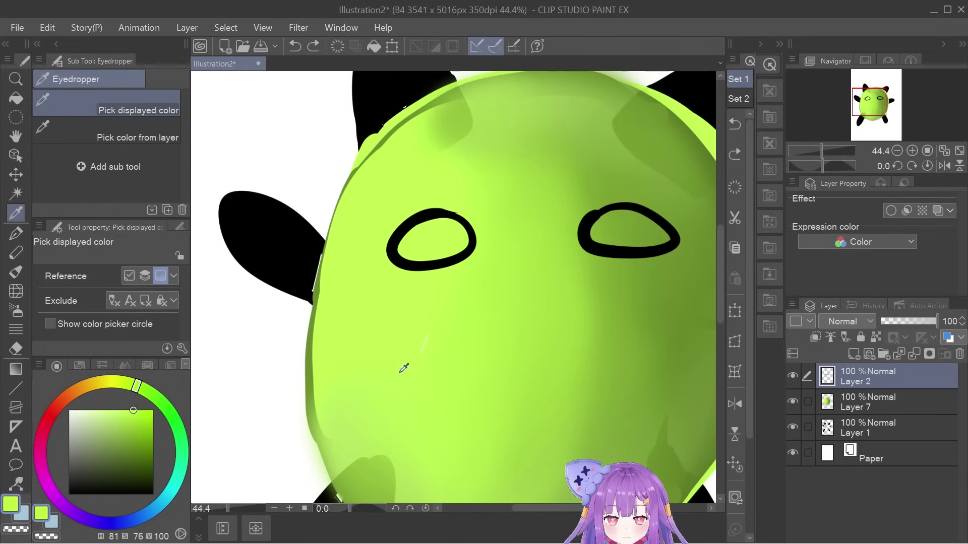
click(710, 322)
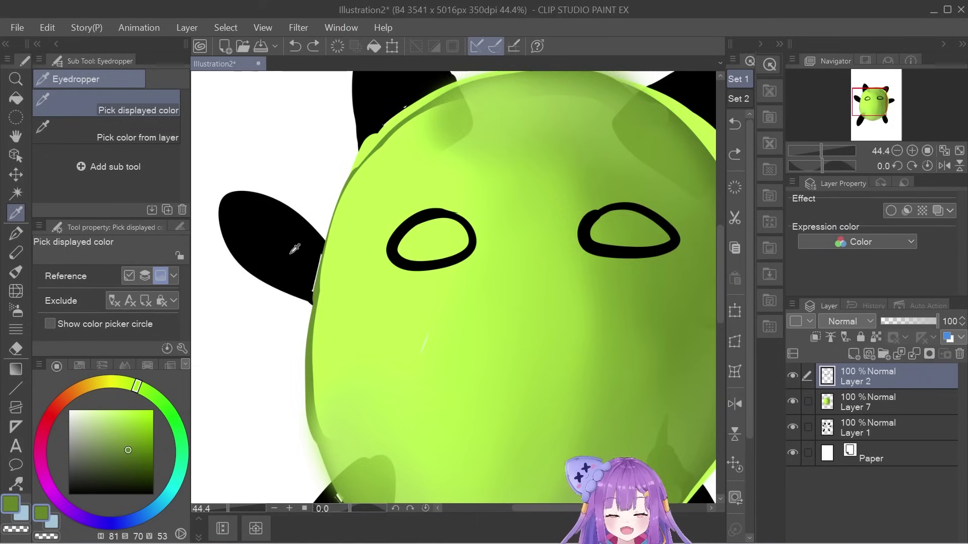
scroll(295, 249, down, 2)
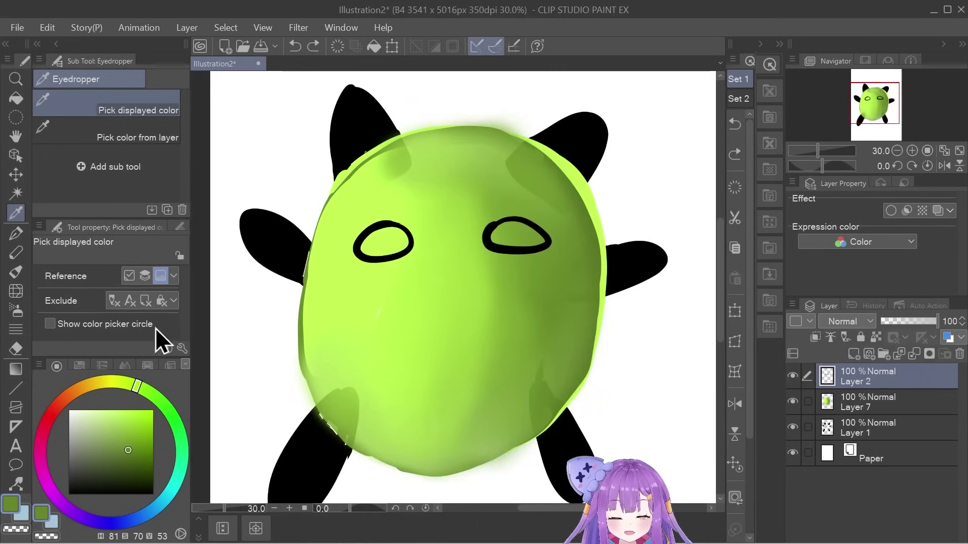
Add the picked light and dark greens to the ika color set, and delete both swatches again
click(79, 366)
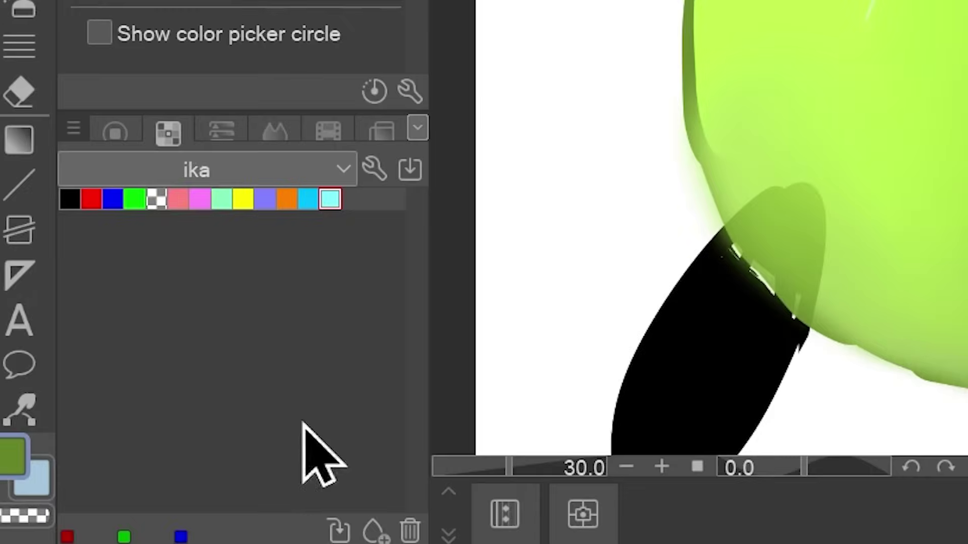
click(371, 524)
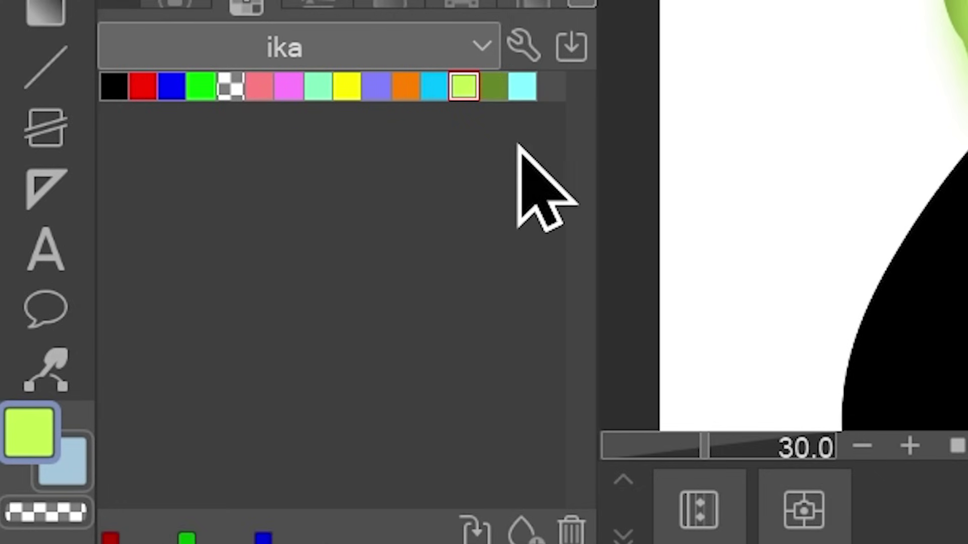
click(567, 526)
click(567, 527)
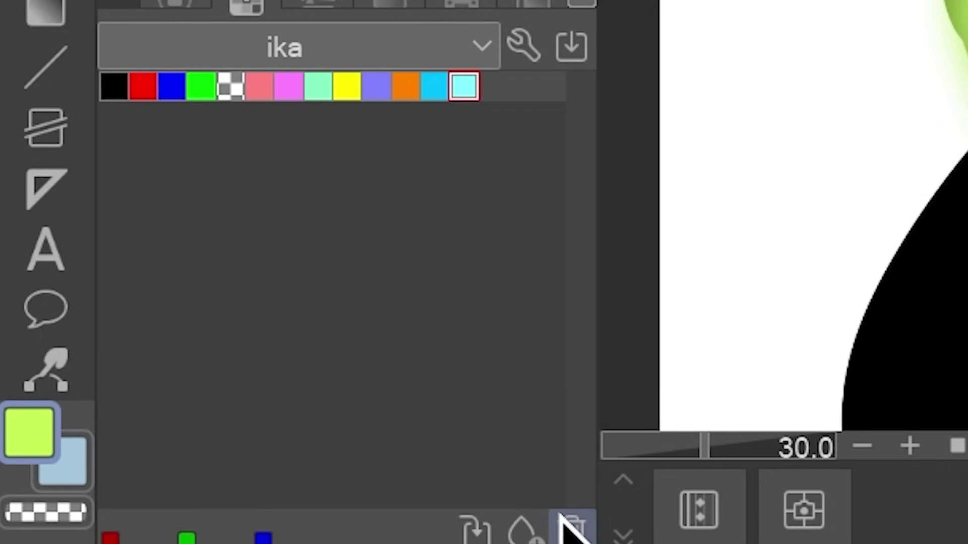
click(481, 524)
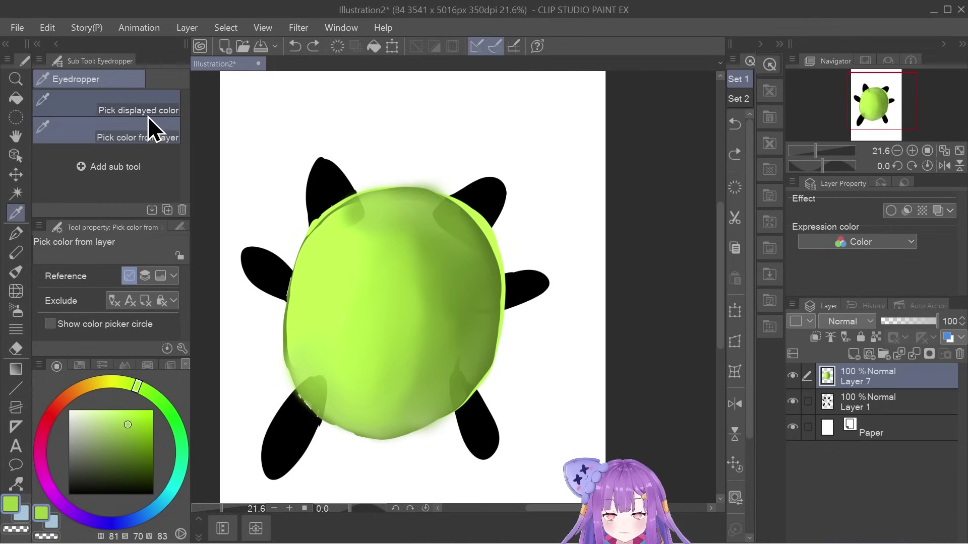
click(145, 106)
key(w)
click(156, 151)
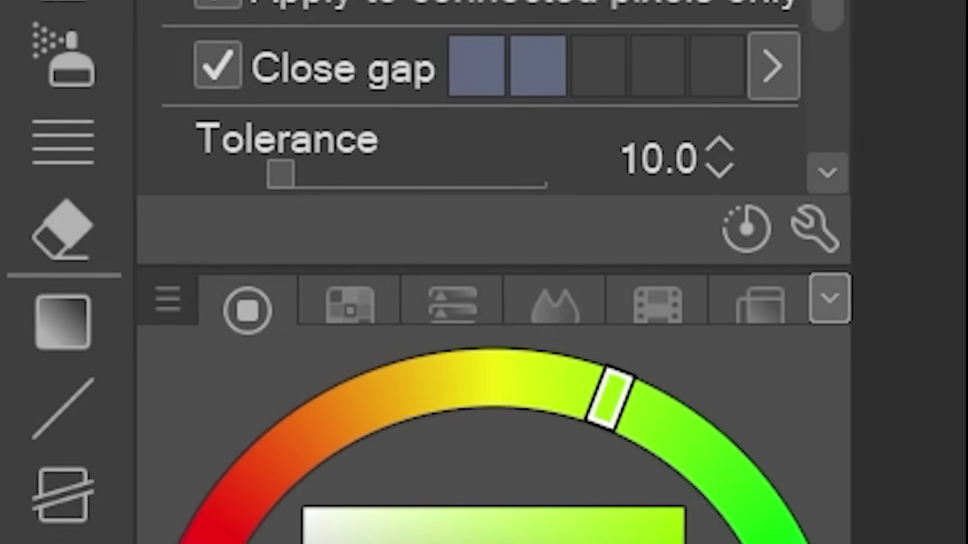
Fill the empty layer with a green Foreground to transparent gradient that fades straight down the page
click(60, 348)
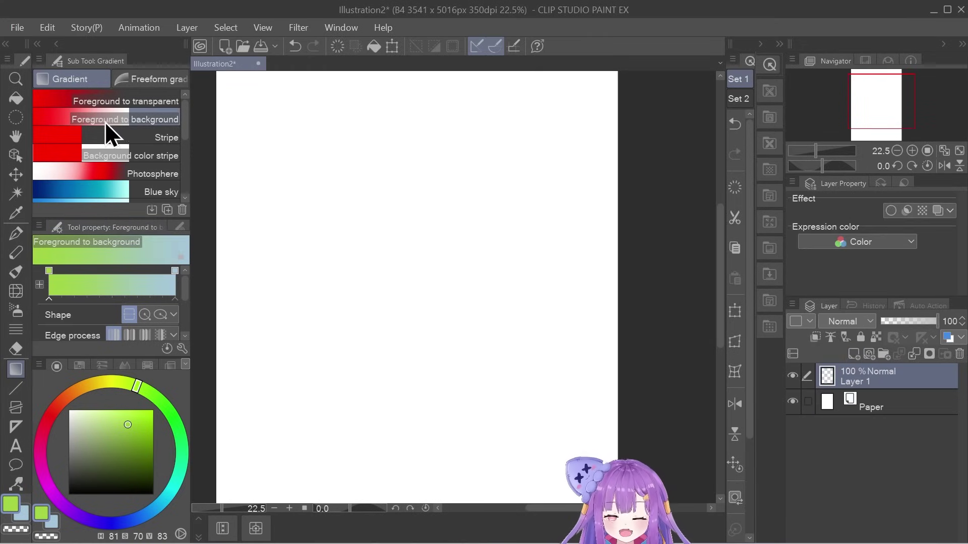
click(66, 99)
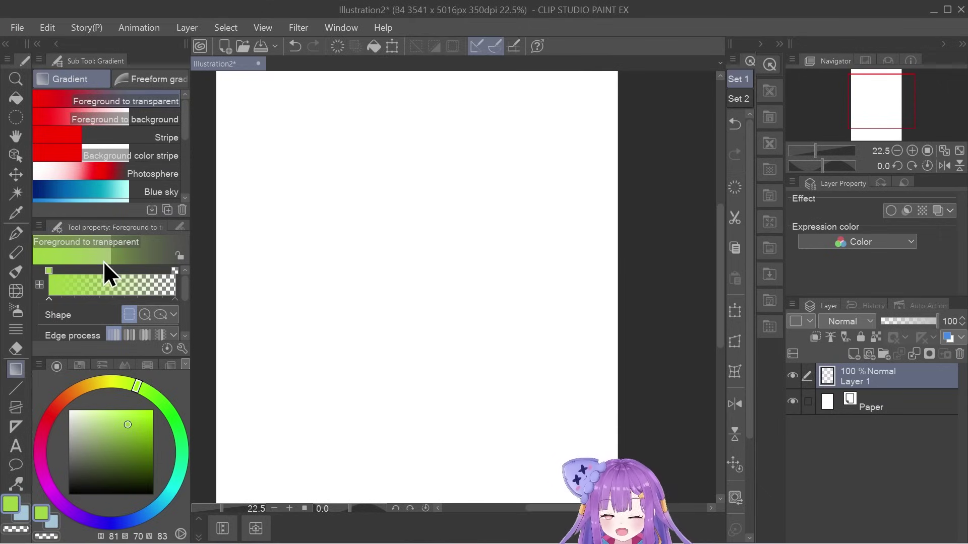
drag(427, 126, 431, 482)
scroll(326, 179, down, 1)
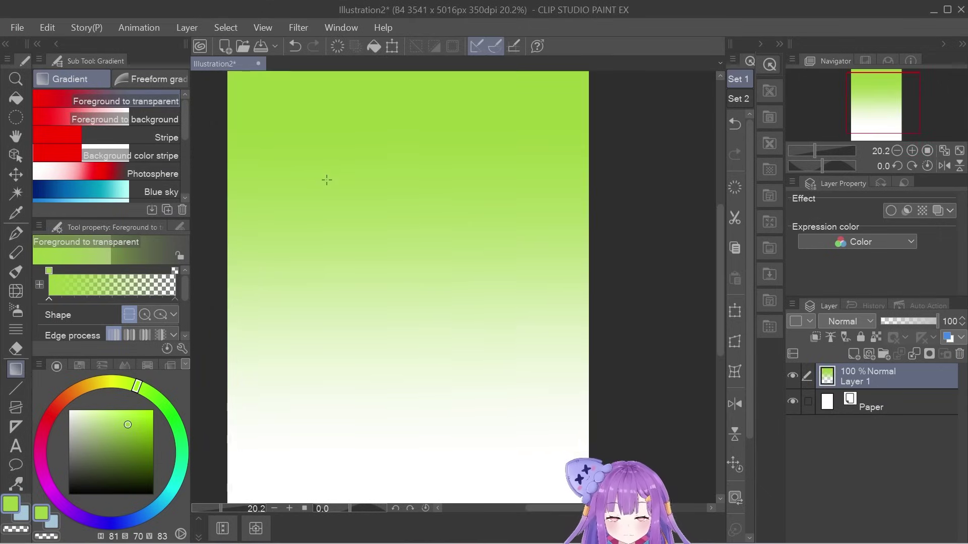
Undo the green gradient and set up a Foreground to background gradient from red (H 10, S 73, V 100) to pale yellow (H 58, S 25, V 86)
key(ctrl+z)
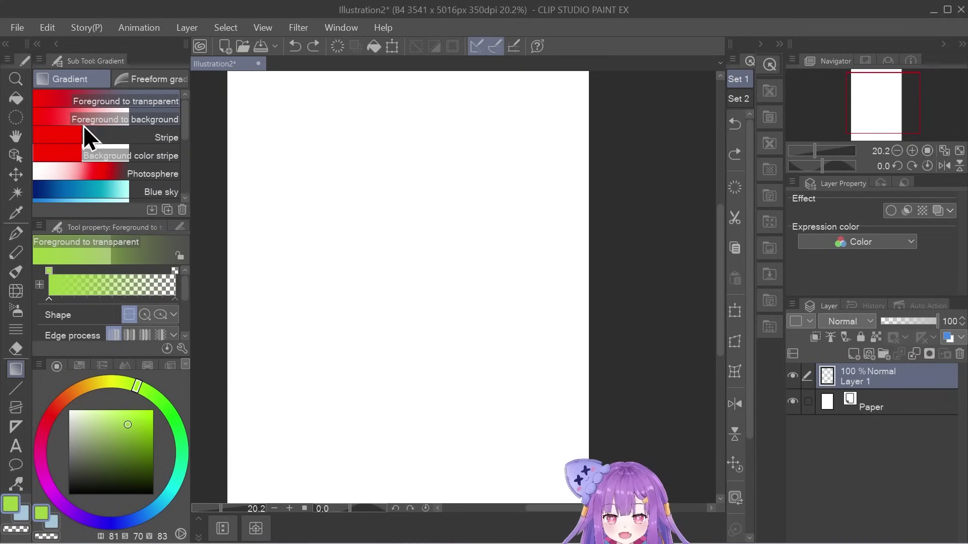
click(56, 116)
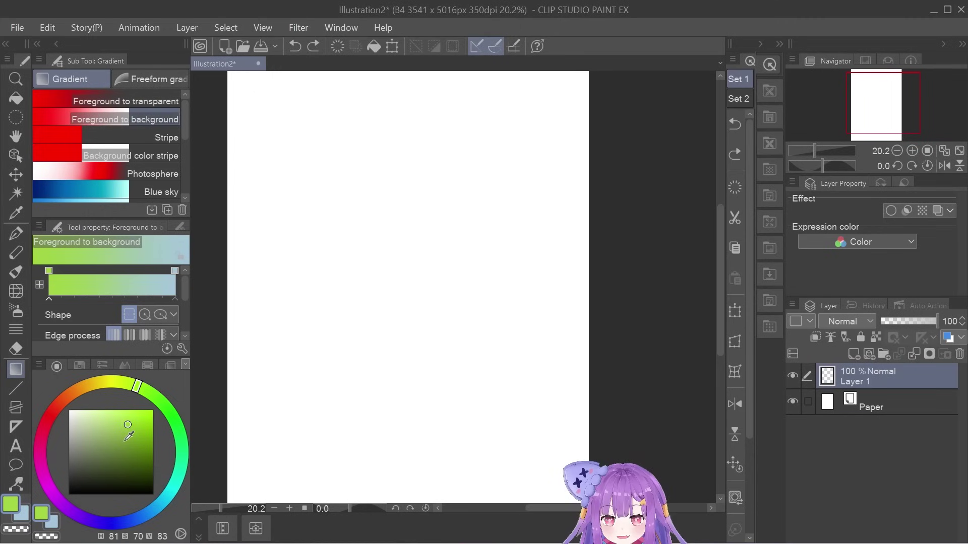
click(91, 440)
mouse_move(91, 438)
mouse_down()
mouse_move(86, 395)
mouse_move(86, 406)
mouse_move(54, 414)
mouse_move(56, 407)
mouse_move(131, 410)
mouse_up()
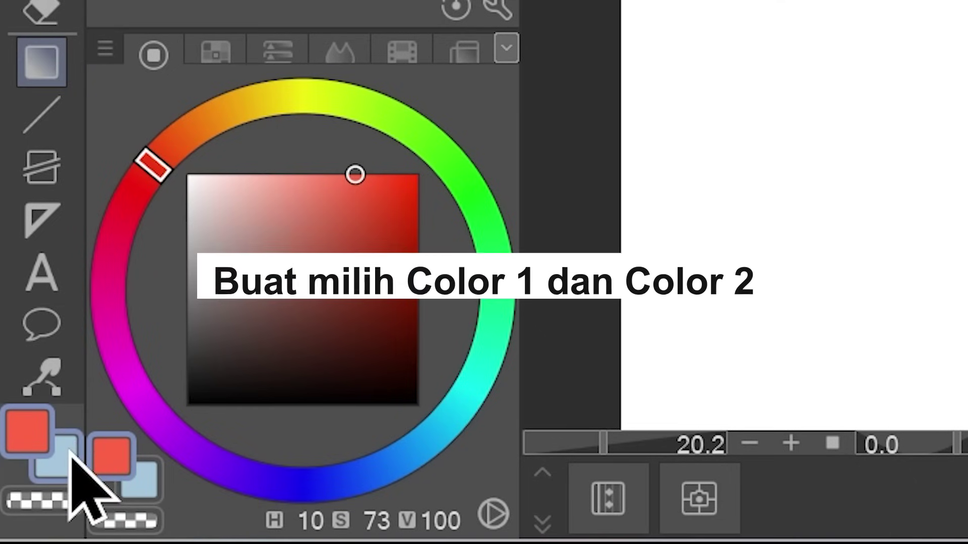
click(71, 453)
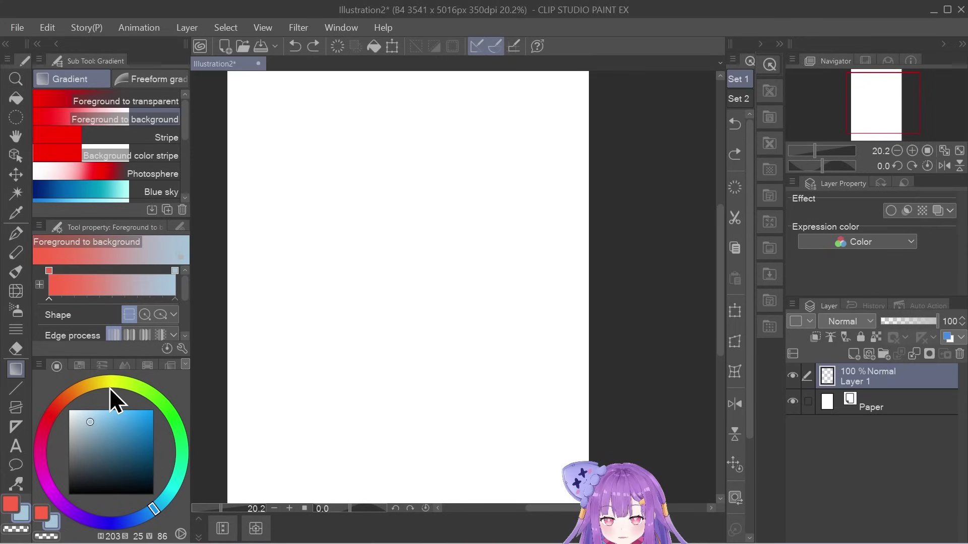
click(299, 106)
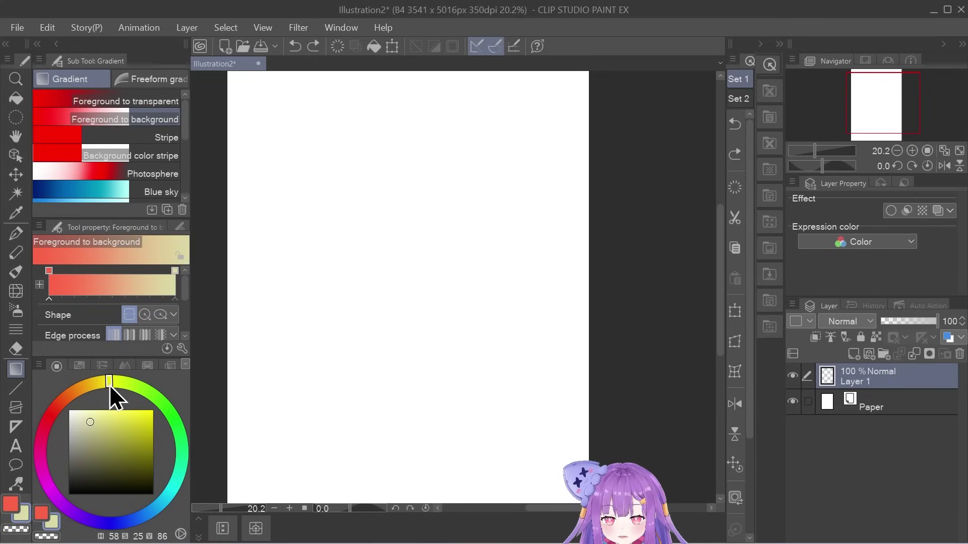
Try red-to-pale-yellow gradients running down the page and past its lower edge, undoing each one
drag(401, 97, 417, 452)
scroll(349, 268, down, 3)
key(ctrl+z)
drag(366, 176, 402, 392)
scroll(402, 393, down, 3)
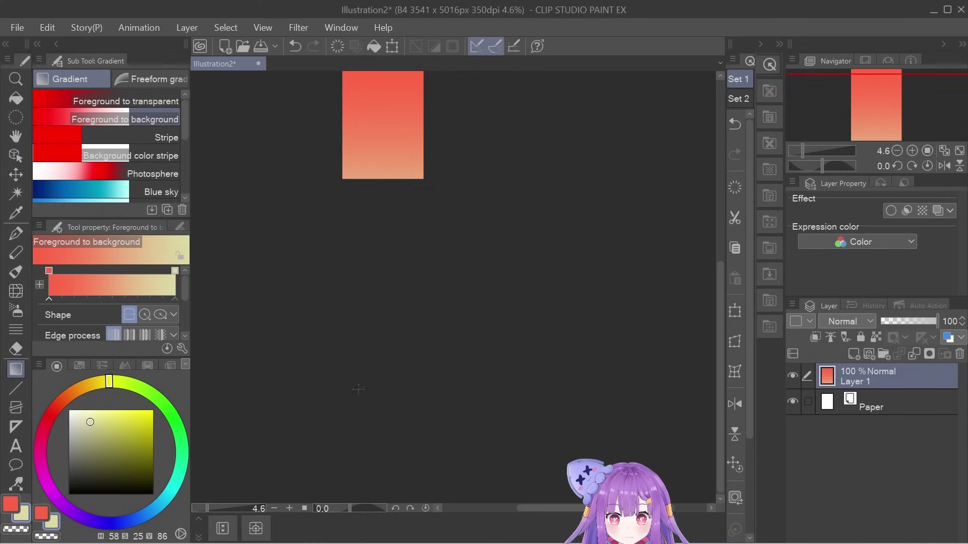
scroll(393, 122, up, 2)
scroll(393, 122, up, 1)
key(ctrl+z)
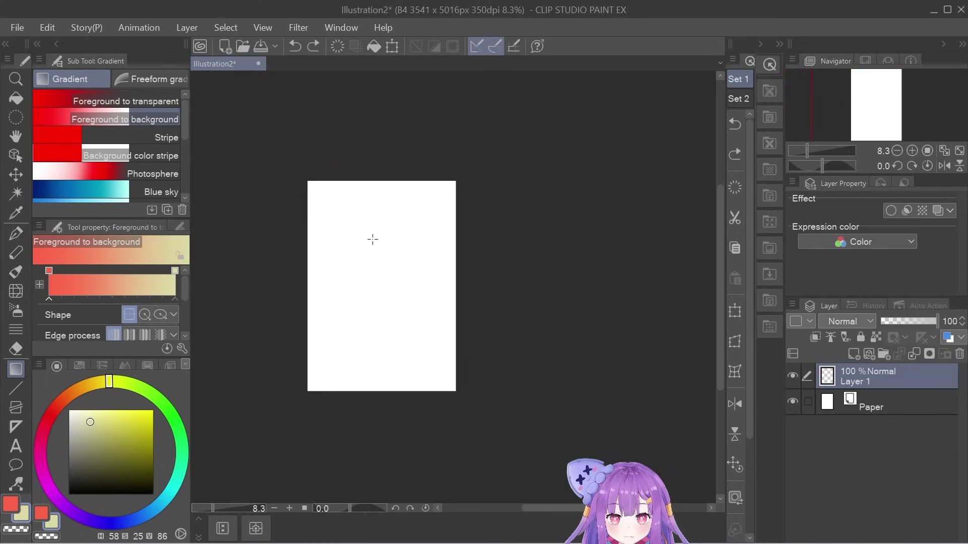
Try a short red-to-yellow transition in the page's upper part, undo it, and draw one spanning most of the page height
drag(367, 321, 366, 323)
key(ctrl+z)
scroll(386, 235, up, 2)
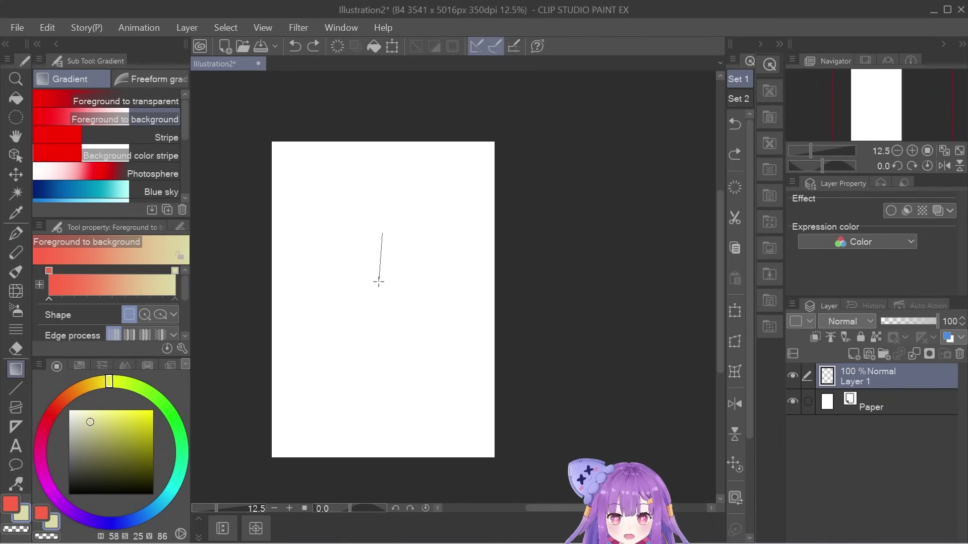
drag(380, 282, 380, 281)
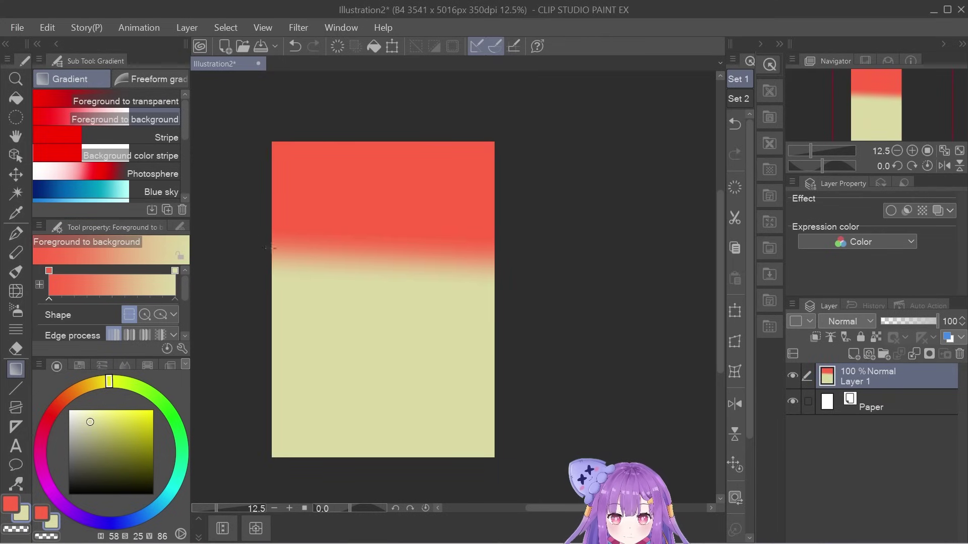
key(ctrl+z)
drag(371, 158, 370, 361)
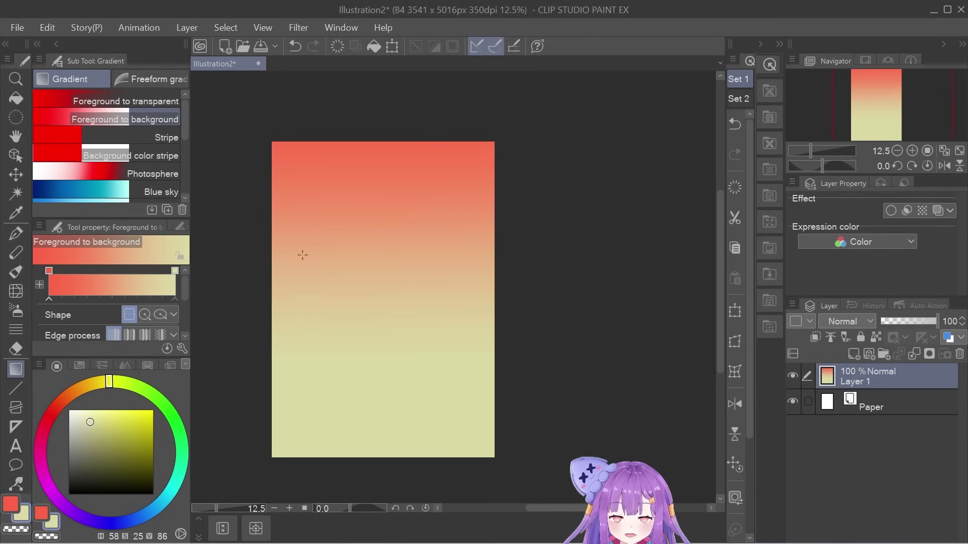
Undo the red-to-yellow gradient and try the Blue sky, Sunset and Night sky gradients down the page, undoing each one
scroll(163, 136, down, 4)
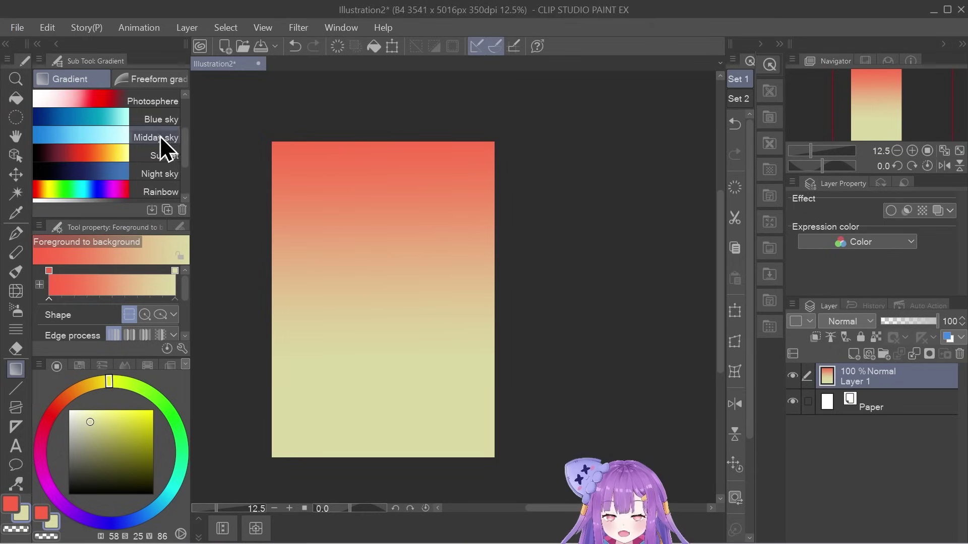
click(153, 120)
key(ctrl+z)
drag(363, 208, 375, 409)
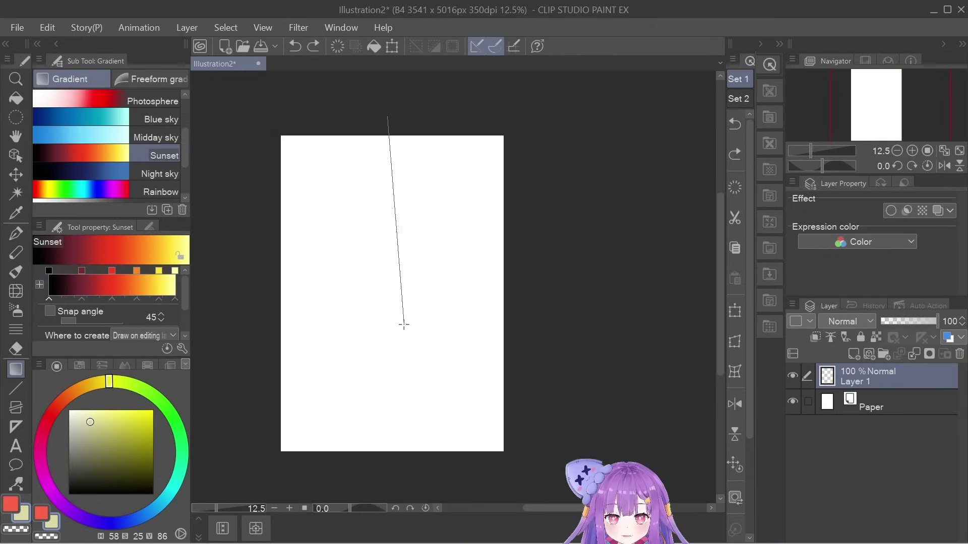
drag(404, 325, 395, 411)
key(ctrl+z)
click(160, 174)
drag(326, 143, 317, 457)
key(ctrl+z)
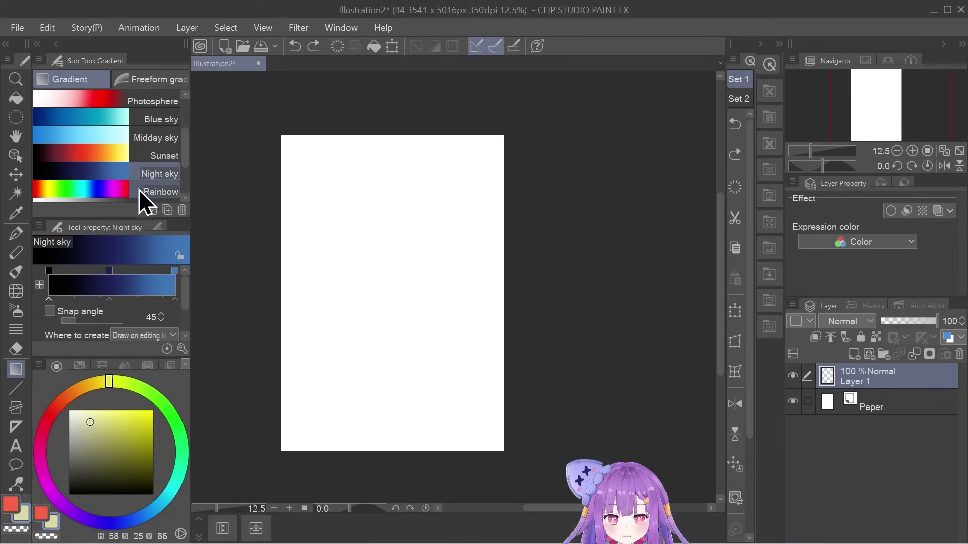
Try the Rainbow gradient vertically, horizontally and along both page diagonals, undoing each before the next
click(136, 190)
drag(426, 113, 417, 413)
key(ctrl+z)
drag(284, 258, 537, 253)
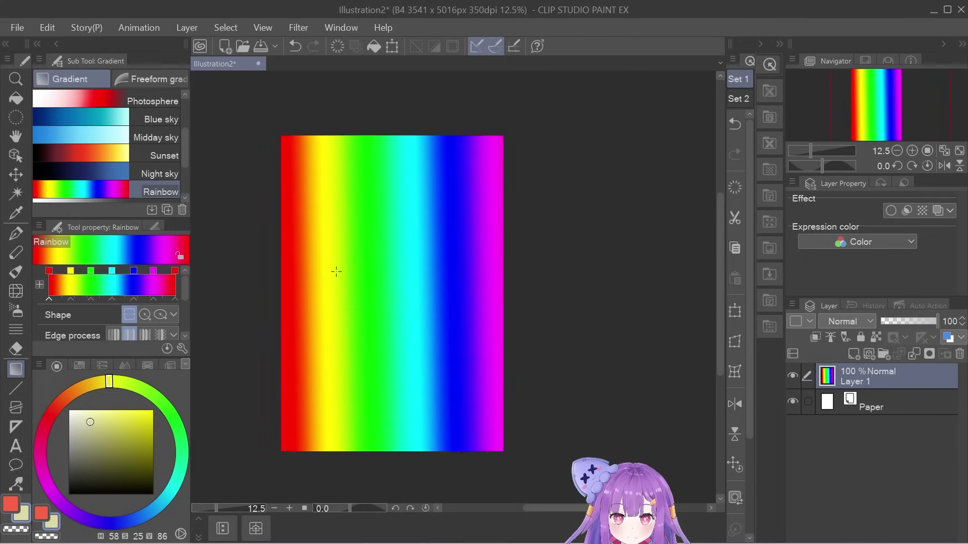
key(ctrl+z)
drag(289, 170, 480, 411)
key(ctrl+z)
drag(486, 174, 299, 412)
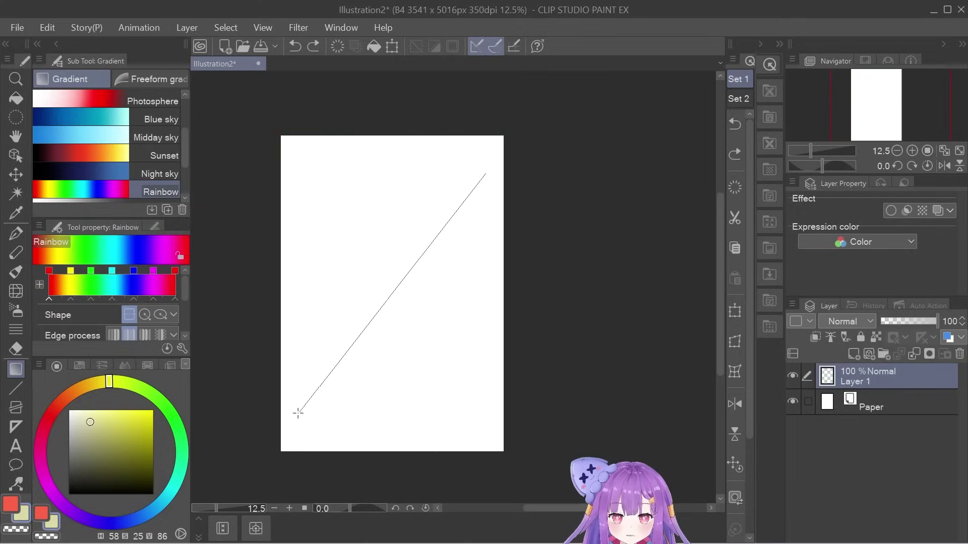
Try the Figure tool's Straight line sub tool with vertical lines and one horizontal line across the page, undoing each
key(u)
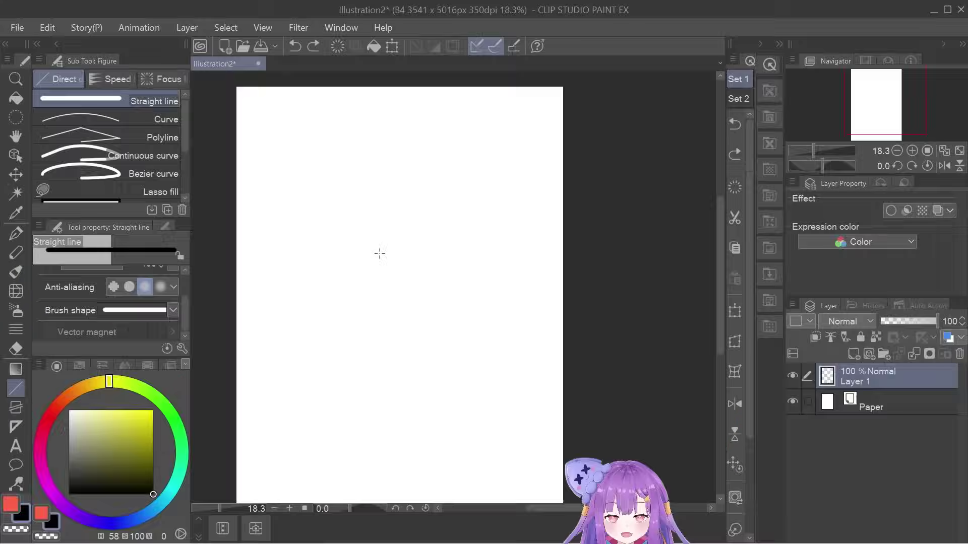
drag(394, 114, 395, 368)
key(ctrl+z)
drag(335, 87, 337, 432)
key(ctrl+z)
drag(233, 243, 576, 243)
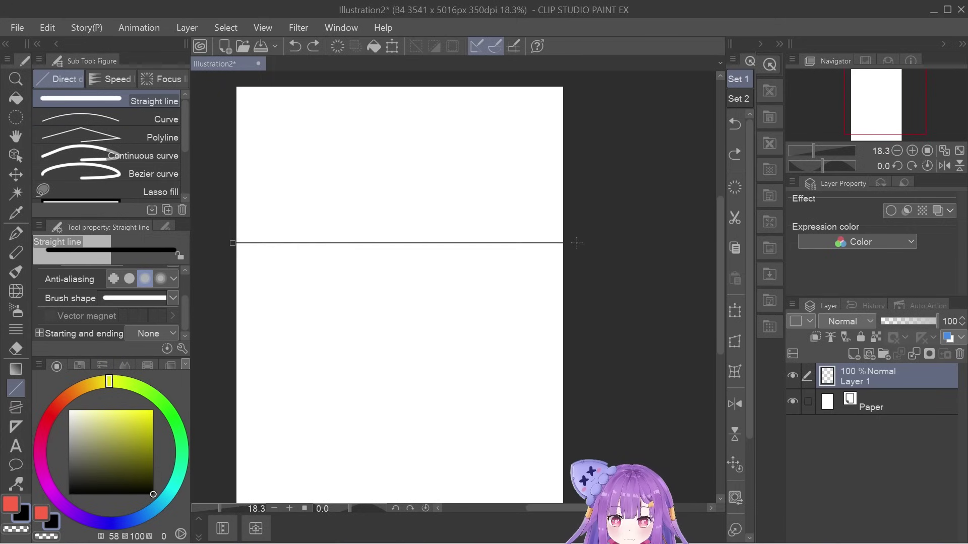
scroll(386, 298, down, 2)
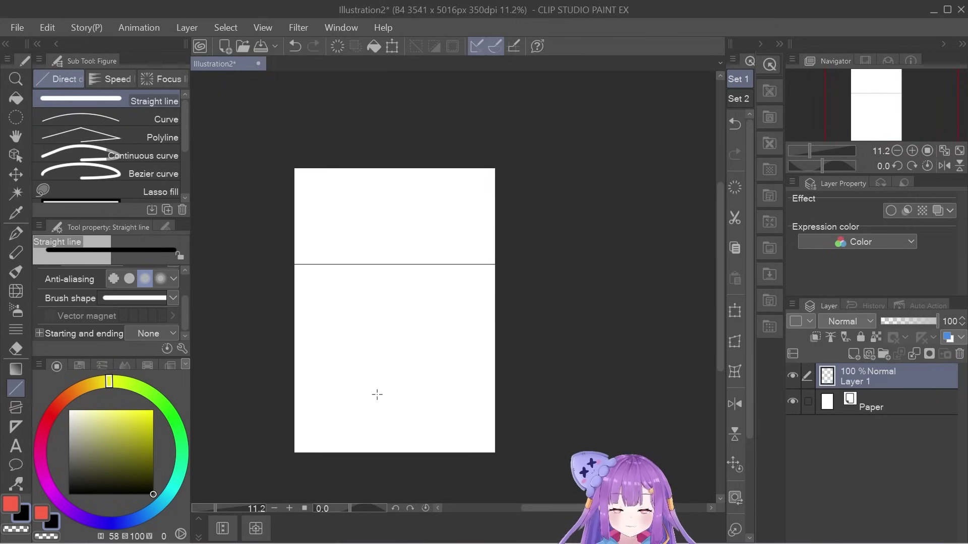
scroll(386, 305, up, 5)
key(ctrl+z)
Look through the Polyline, Continuous curve and Bezier curve sub tools of the Figure tool
click(122, 141)
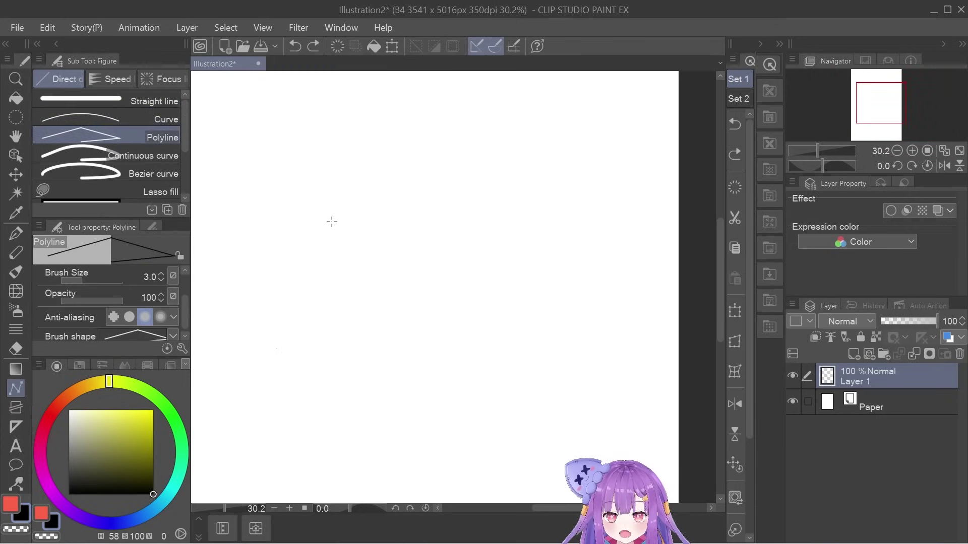
click(151, 155)
click(151, 173)
scroll(133, 187, down, 1)
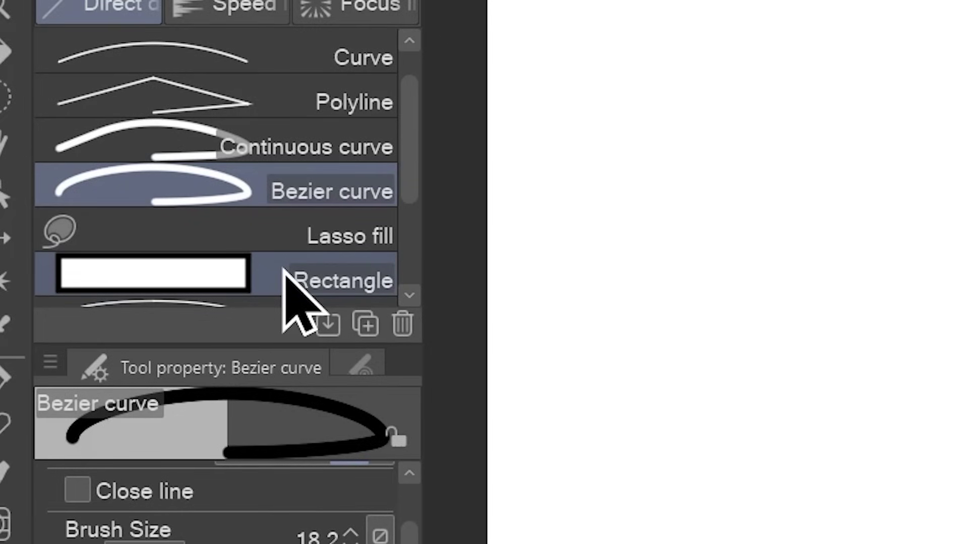
Try a freehand filled shape on the page with the Lasso fill sub tool, and undo it
click(286, 272)
click(283, 236)
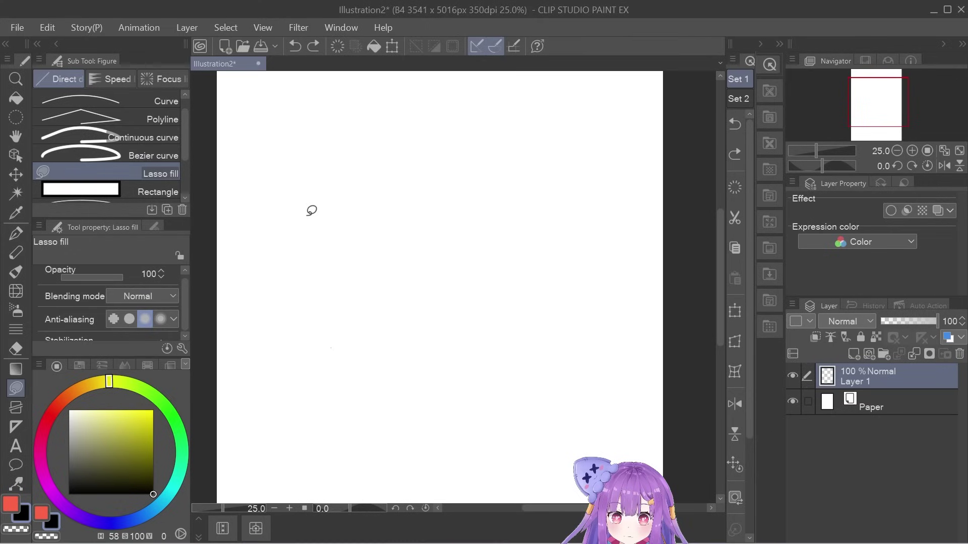
mouse_move(309, 218)
mouse_down()
mouse_move(581, 275)
mouse_move(351, 177)
mouse_up()
drag(309, 218, 309, 219)
key(ctrl+z)
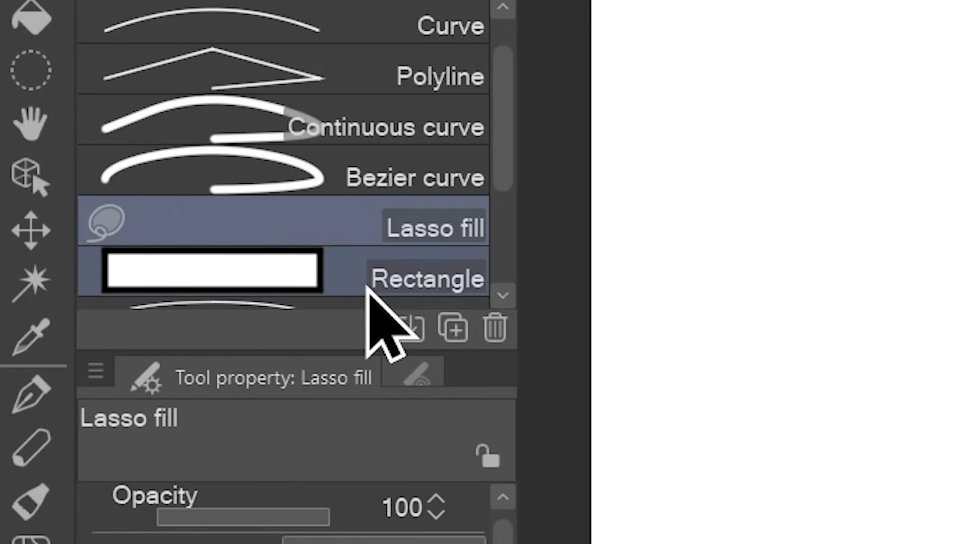
Set the main color to black and the sub color to yellow (H 58, S 56, V 100), and draw an outlined, filled rectangle
click(368, 289)
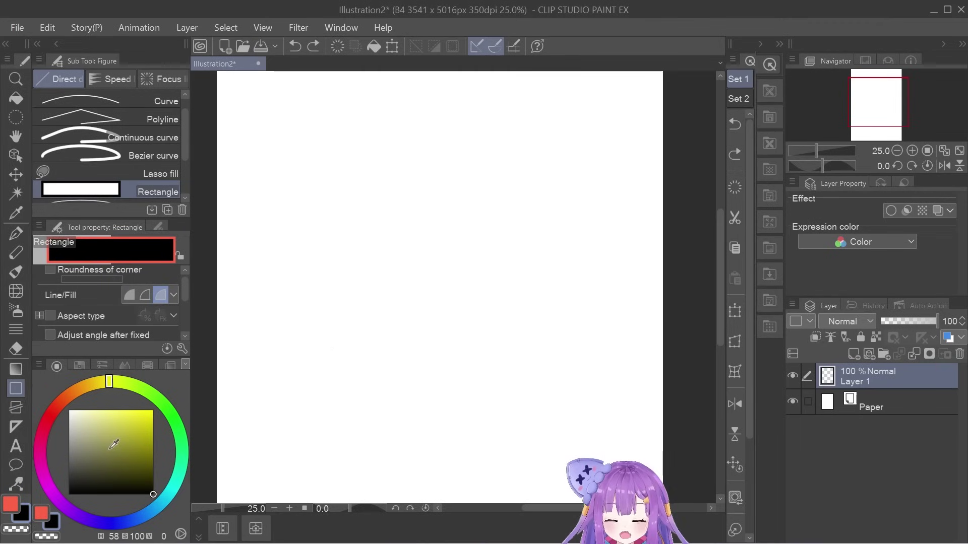
click(11, 500)
drag(94, 441, 182, 497)
click(25, 518)
click(116, 410)
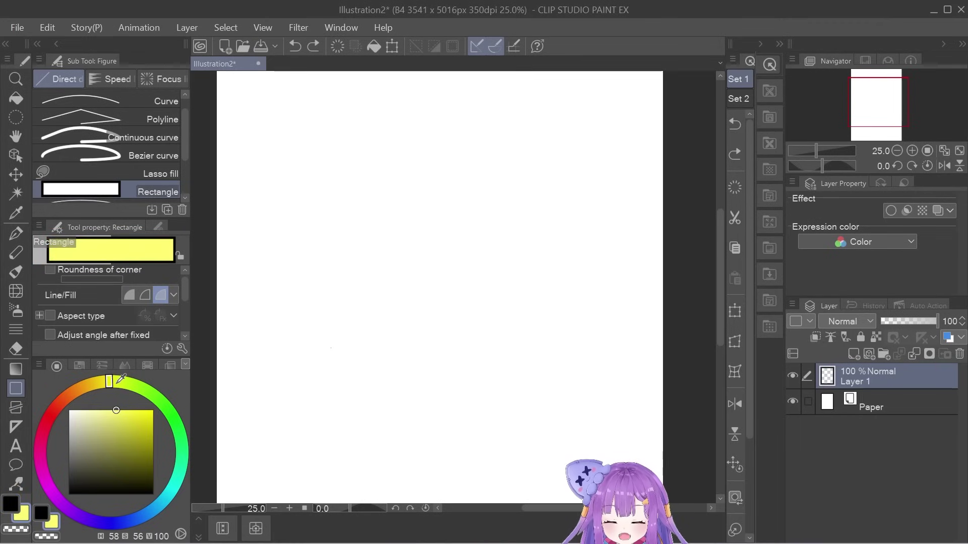
drag(301, 183, 489, 353)
scroll(146, 152, down, 2)
Try an outlined ellipse at brush size 10, and set the Polygon sub tool's figure to rectangle
click(149, 173)
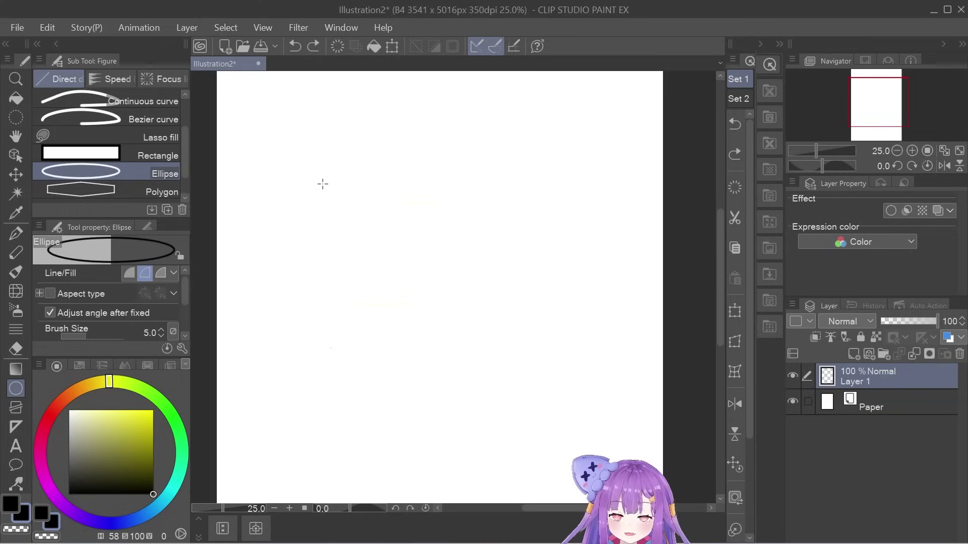
drag(305, 184, 486, 378)
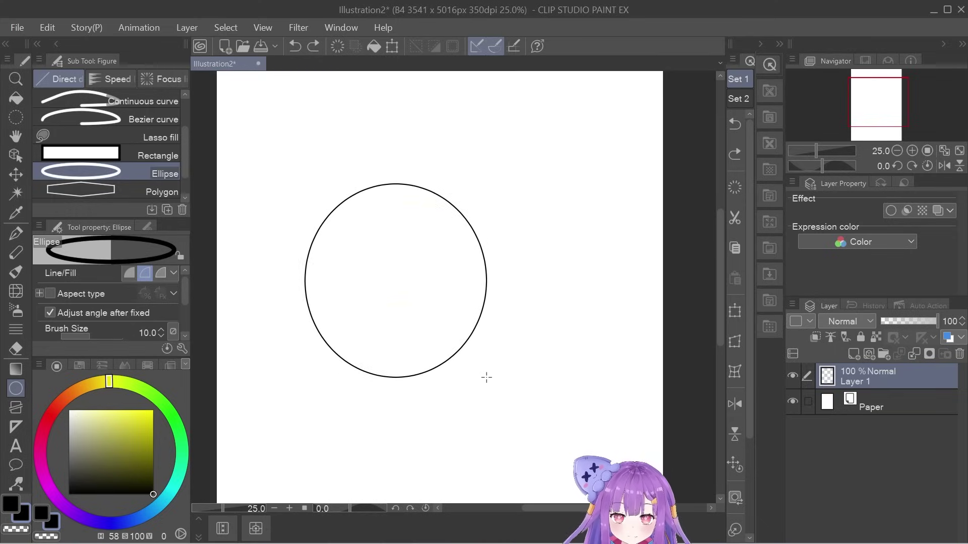
click(161, 192)
click(141, 274)
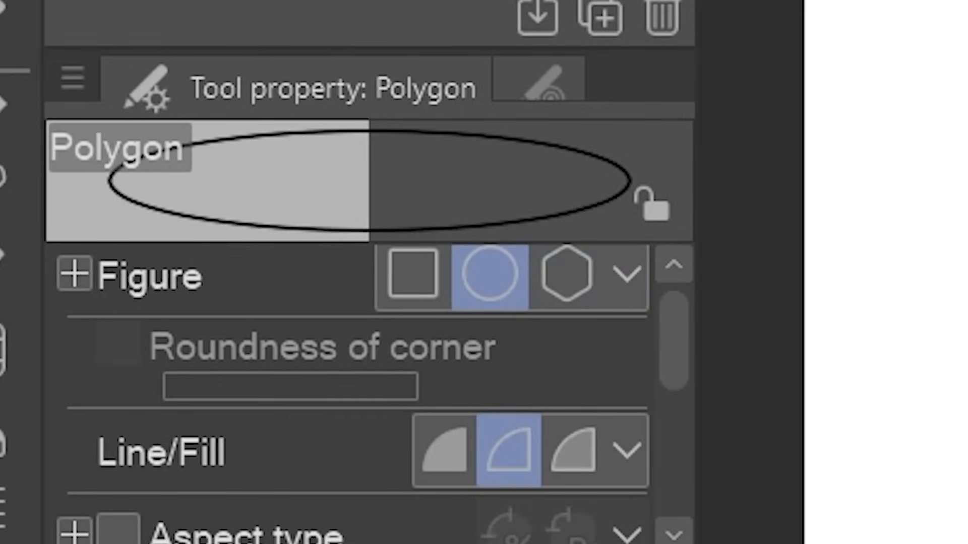
click(414, 296)
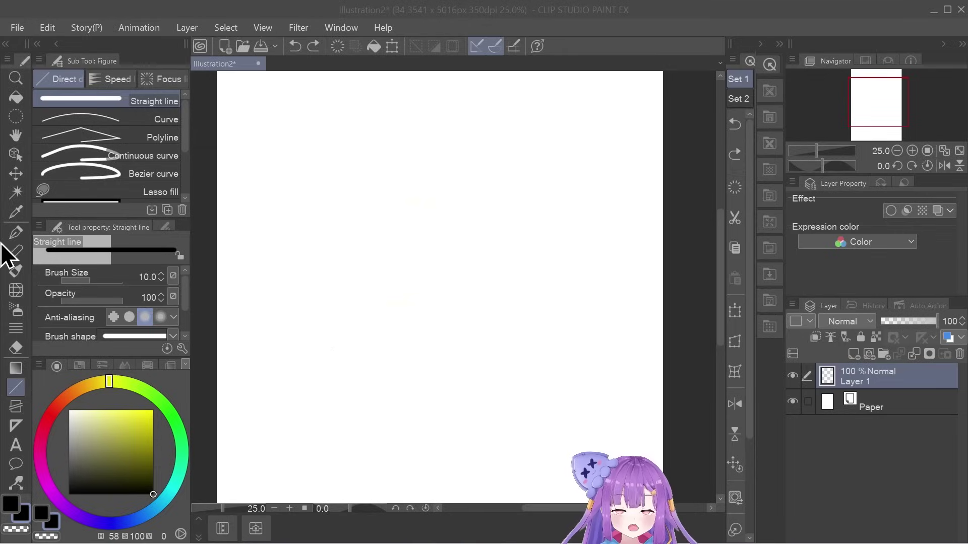
Try a Rectangle frame in the page's upper half, cut it with four Divide frame border lines, and undo it all
click(20, 413)
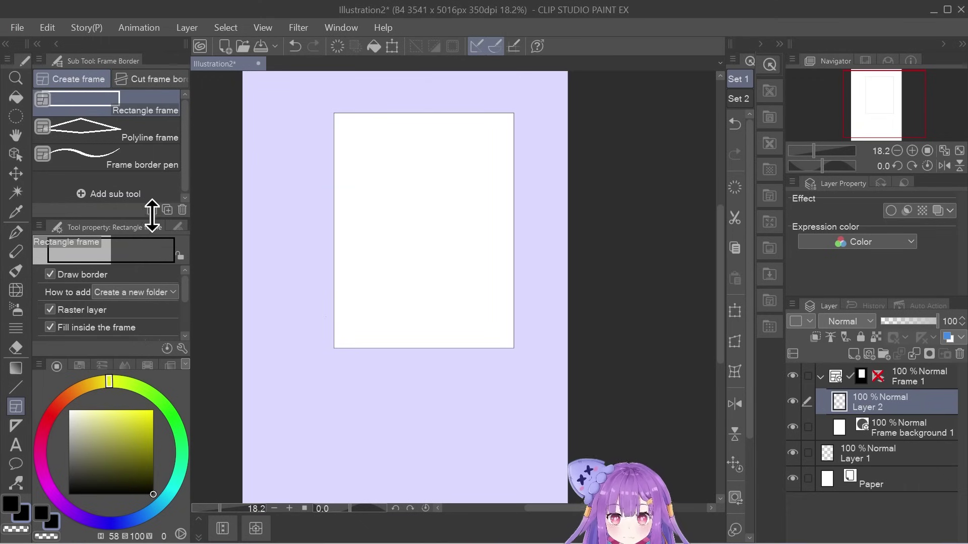
click(141, 81)
drag(317, 167, 521, 161)
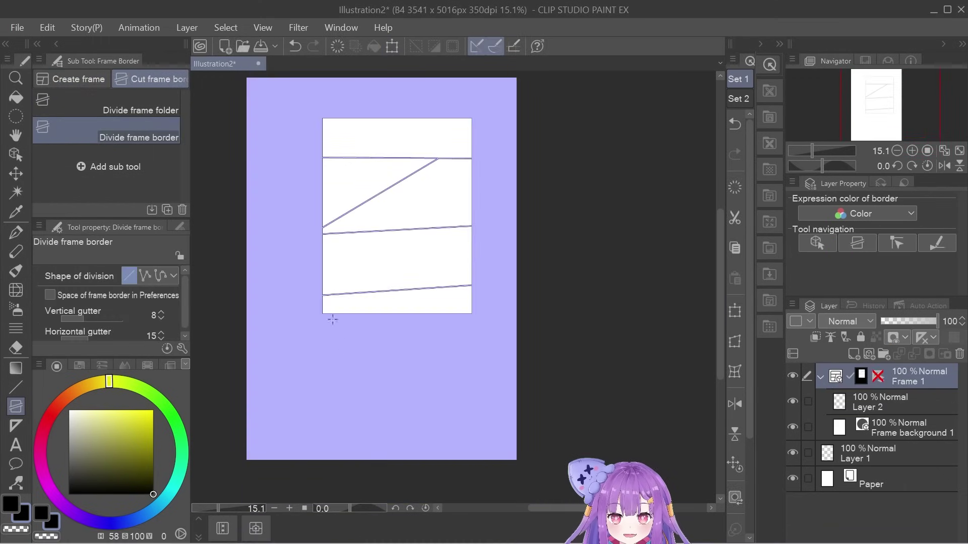
key(ctrl+z)
key(ctrl+z)
key(ctrl+z)
key(ctrl+z)
key(ctrl+z)
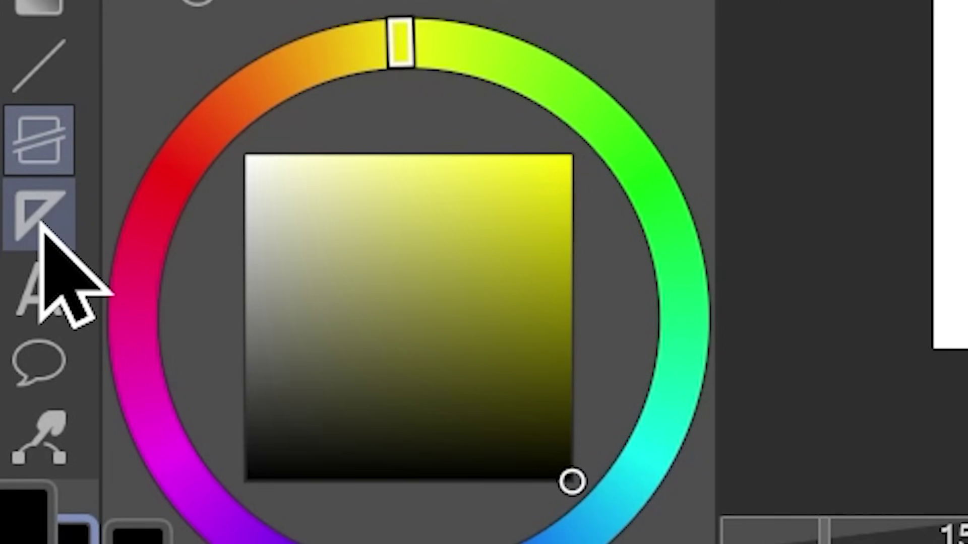
Create a horizontal Linear ruler across the page about a third of the way down
click(15, 426)
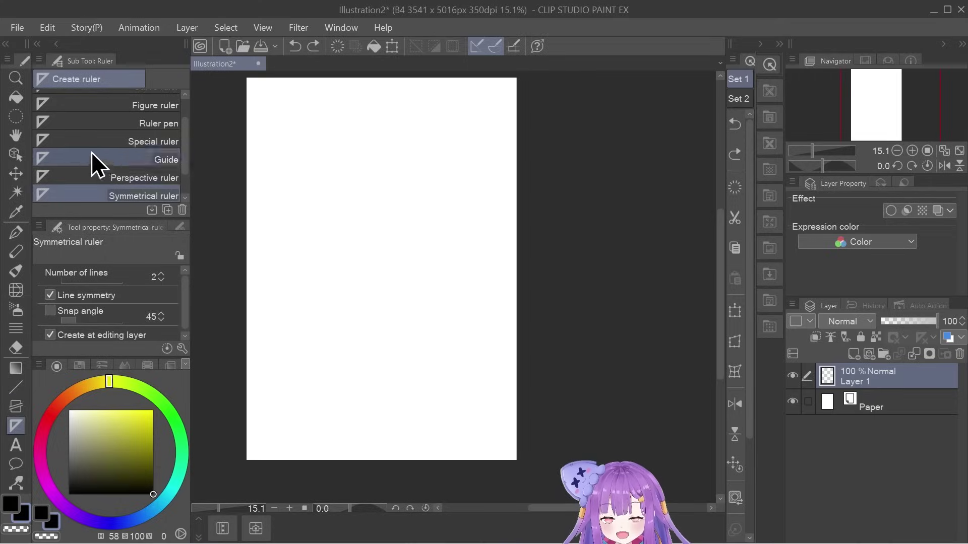
scroll(92, 153, up, 2)
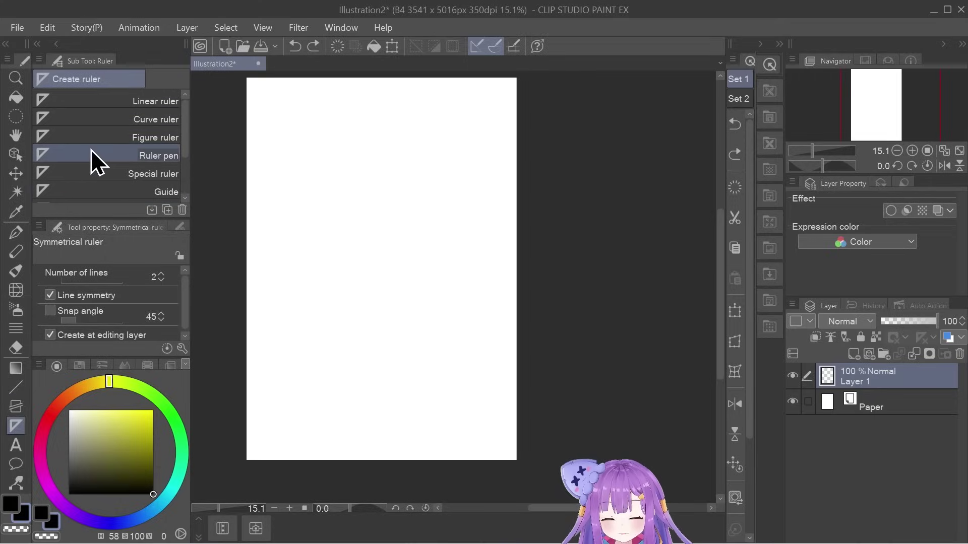
click(141, 95)
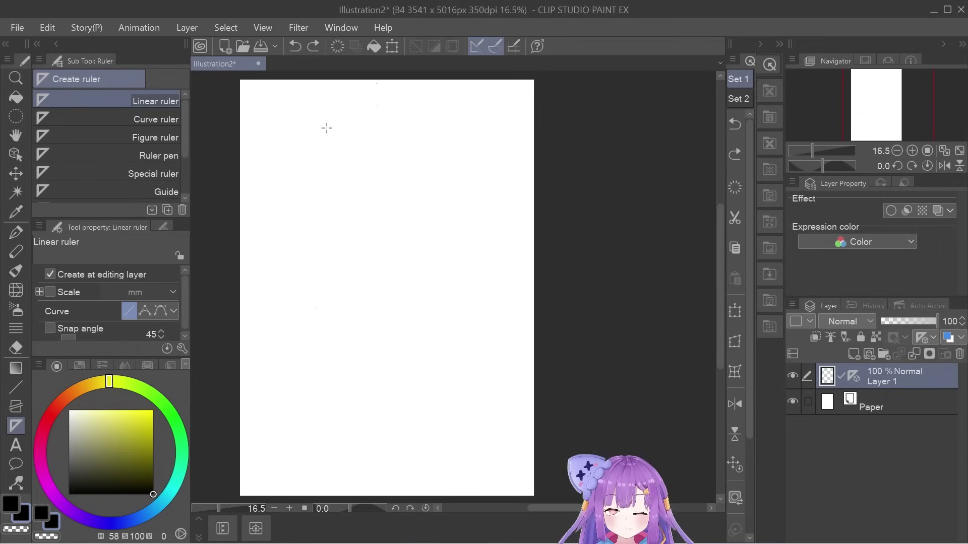
drag(247, 223, 532, 224)
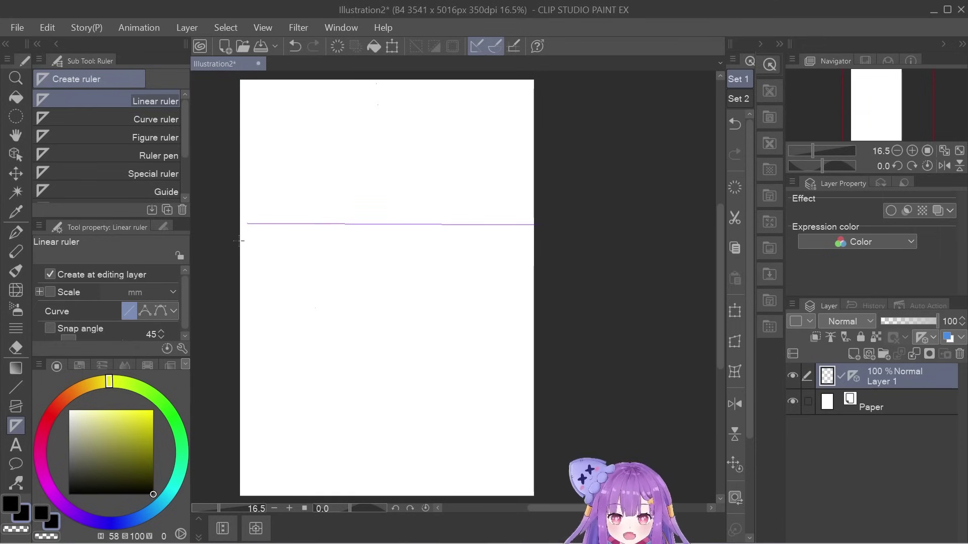
Try a black G-pen stroke snapped along the horizontal linear ruler, and undo it
drag(393, 220, 394, 220)
key(ctrl+z)
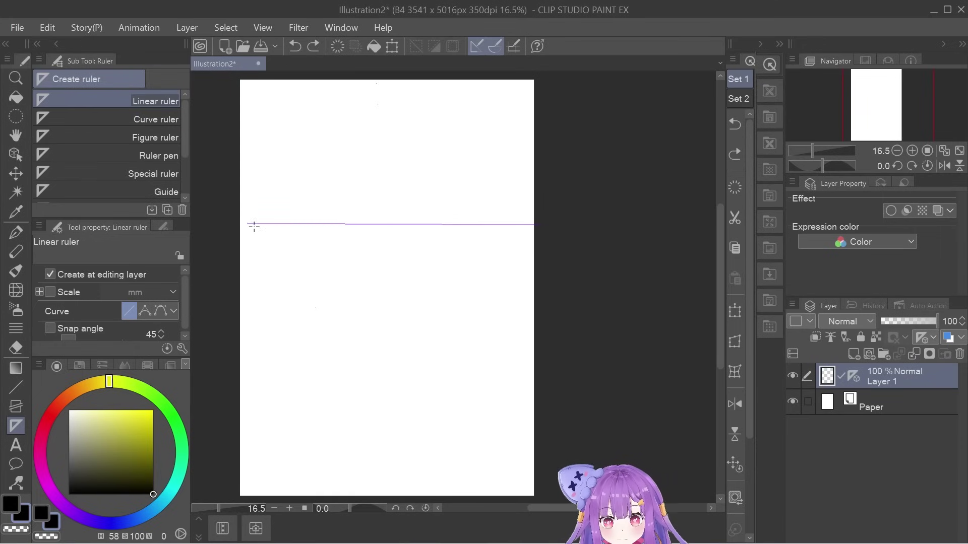
key(p)
drag(247, 224, 527, 232)
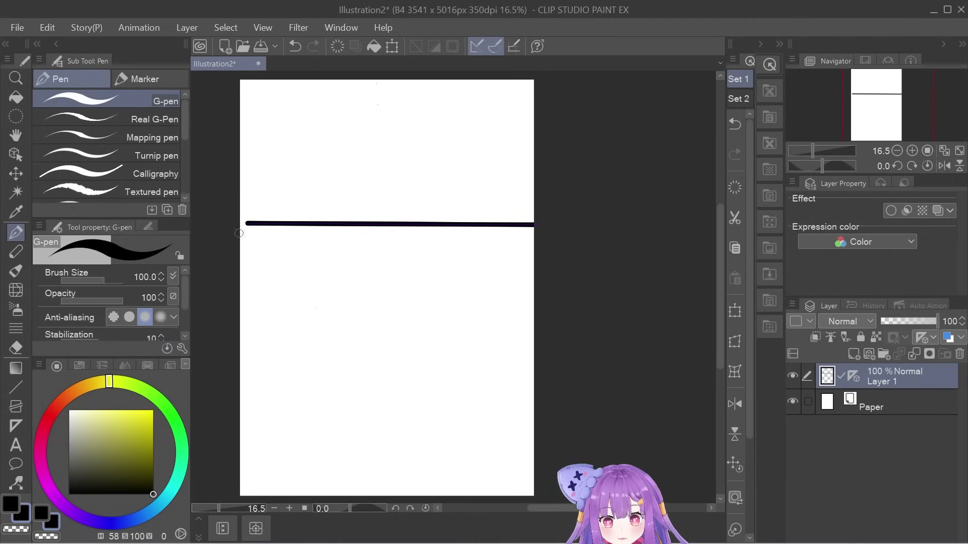
key(ctrl+z)
Try ellipses with the Figure ruler across the page, and undo them
drag(289, 222, 533, 222)
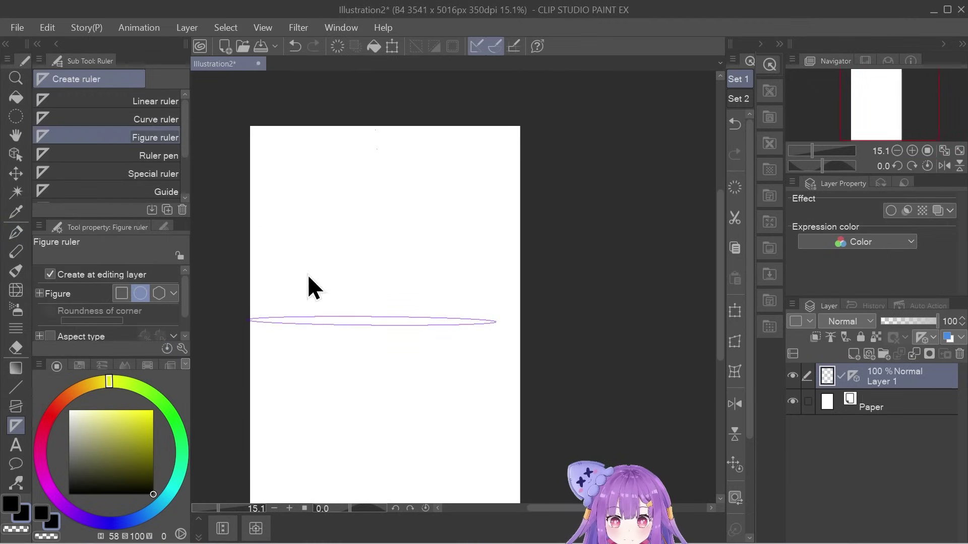
key(ctrl+z)
drag(321, 219, 420, 408)
key(ctrl+z)
Try a freehand curved, looping line with the Ruler pen in the page's upper half, and undo it
click(128, 162)
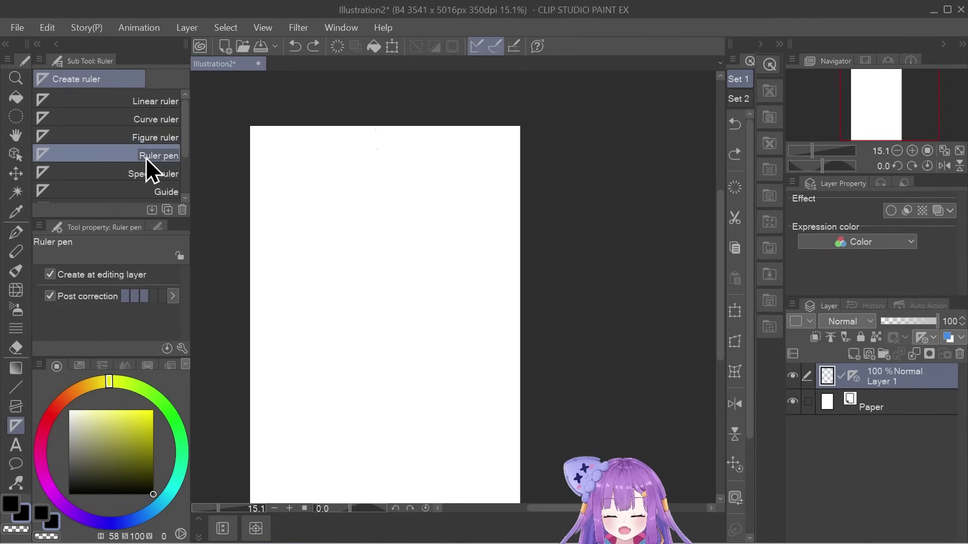
scroll(146, 157, down, 2)
mouse_move(399, 173)
mouse_down()
mouse_move(418, 368)
mouse_move(384, 243)
mouse_move(361, 243)
mouse_move(414, 242)
mouse_move(454, 277)
mouse_up()
key(ctrl+z)
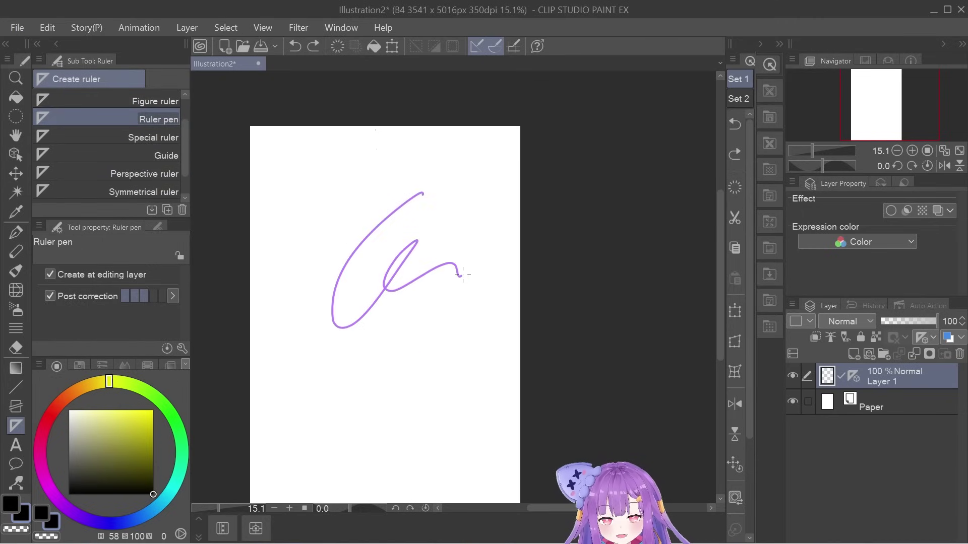
key(ctrl+z)
Try the Special ruler set to Parallel line with horizontal and vertical directions across the page, and undo the rulers
click(101, 139)
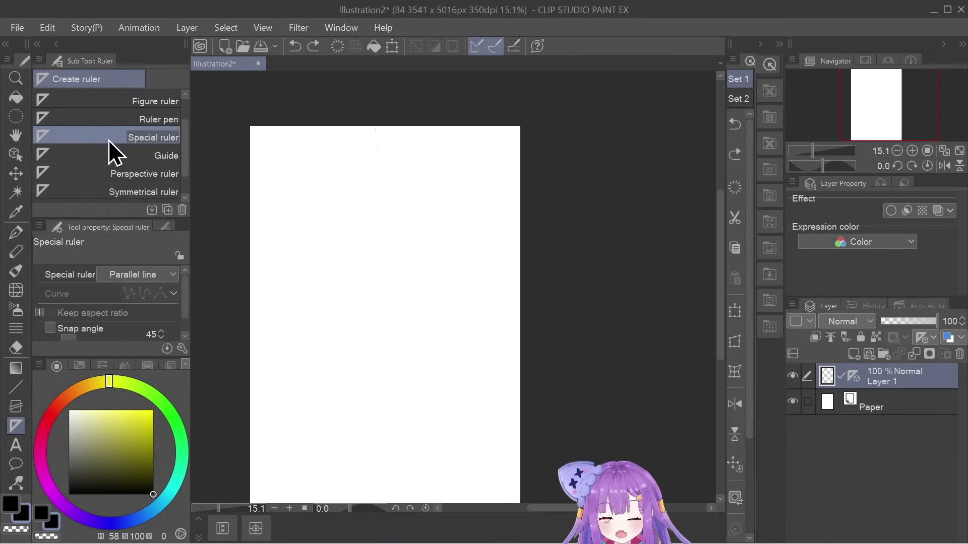
drag(254, 296, 565, 288)
drag(250, 342, 545, 360)
drag(401, 149, 385, 489)
key(ctrl+z)
key(ctrl+z)
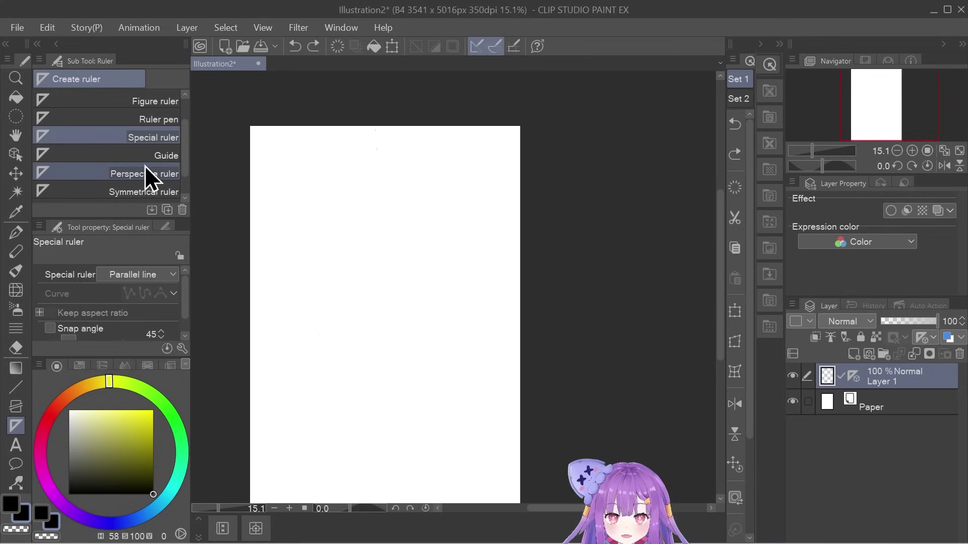
Try one vertical and two horizontal guides across the page with the Guide sub tool, and undo them all
click(148, 157)
drag(331, 291, 361, 311)
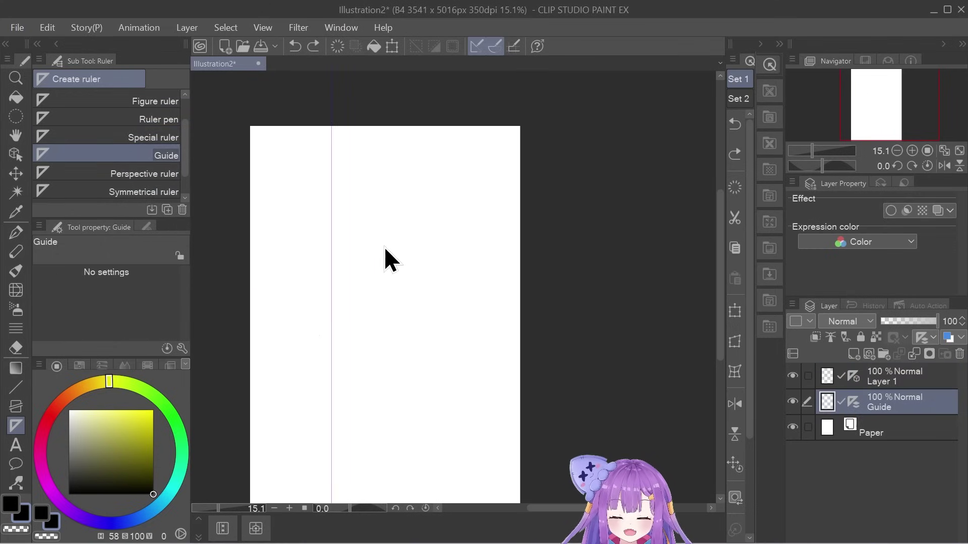
key(ctrl+z)
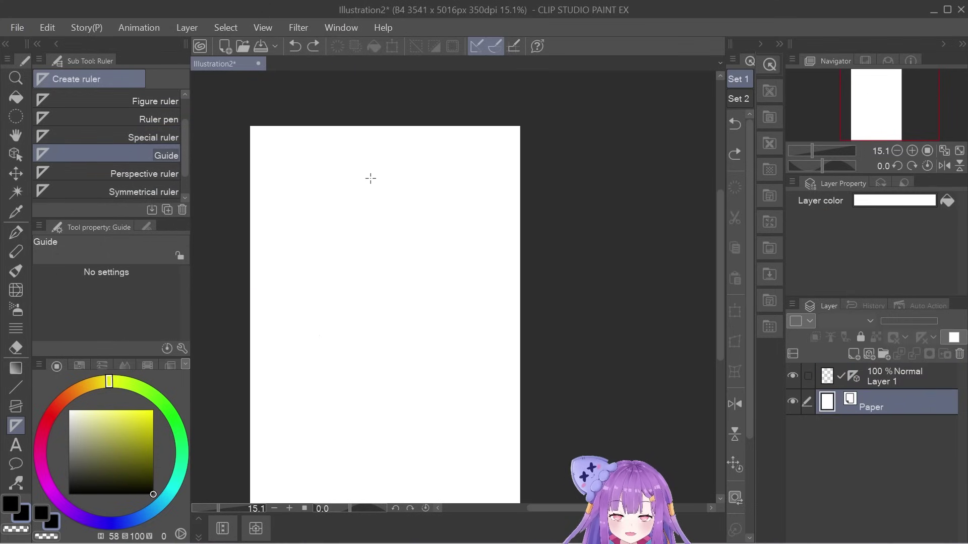
drag(376, 186, 403, 188)
drag(366, 305, 393, 305)
drag(380, 386, 382, 397)
scroll(368, 250, down, 1)
scroll(395, 376, up, 1)
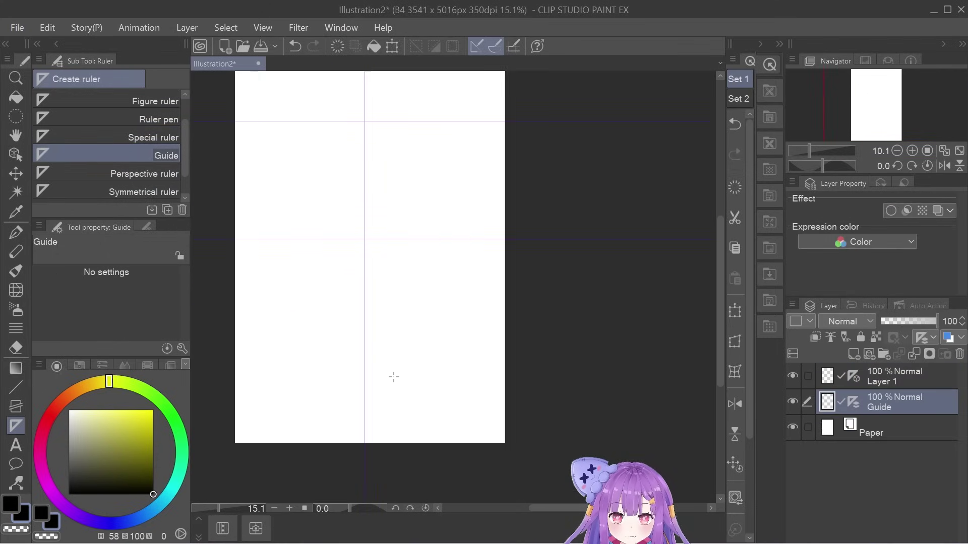
drag(437, 337, 353, 354)
key(ctrl+z)
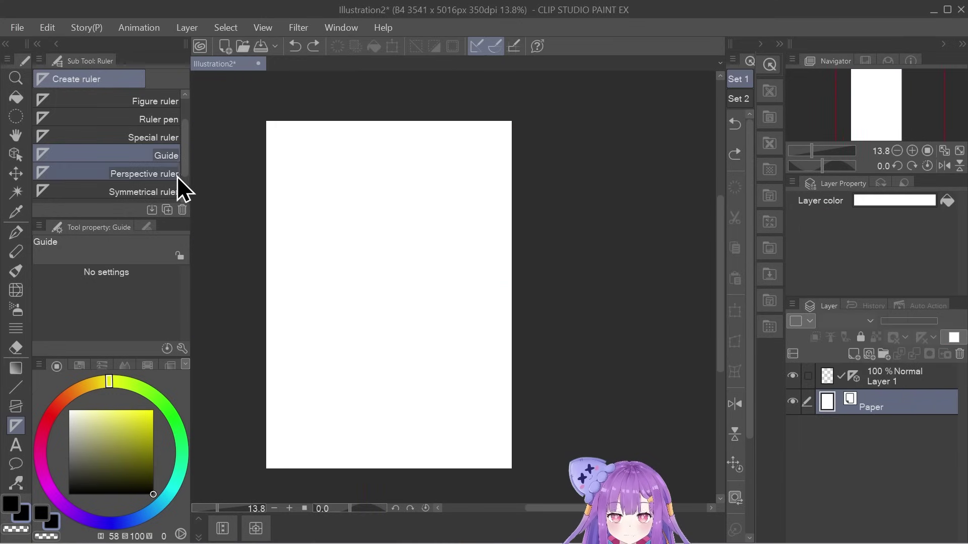
Try the Perspective ruler with Add vanishing point using a near-vertical and a horizontal line, and undo it
click(173, 177)
scroll(329, 283, up, 1)
drag(375, 288, 378, 174)
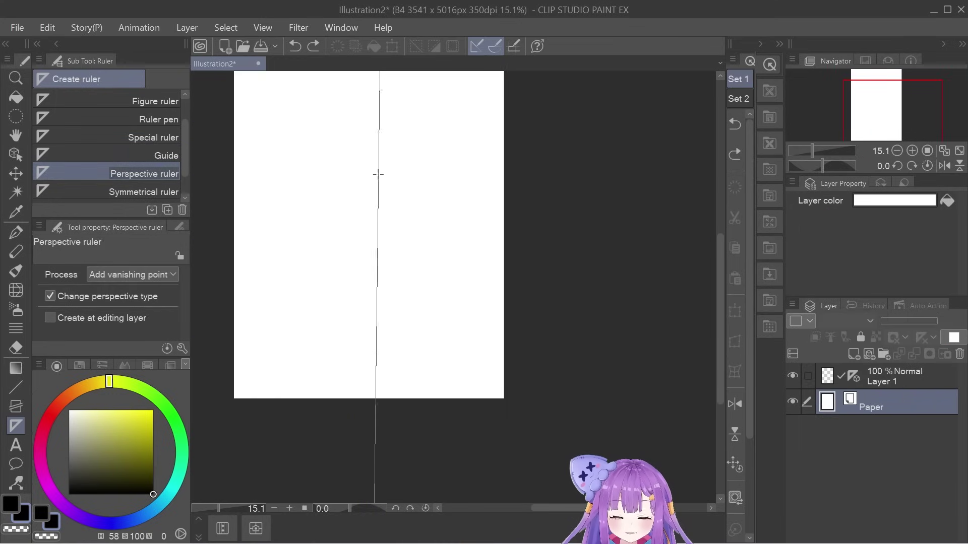
drag(222, 200, 424, 201)
key(ctrl+z)
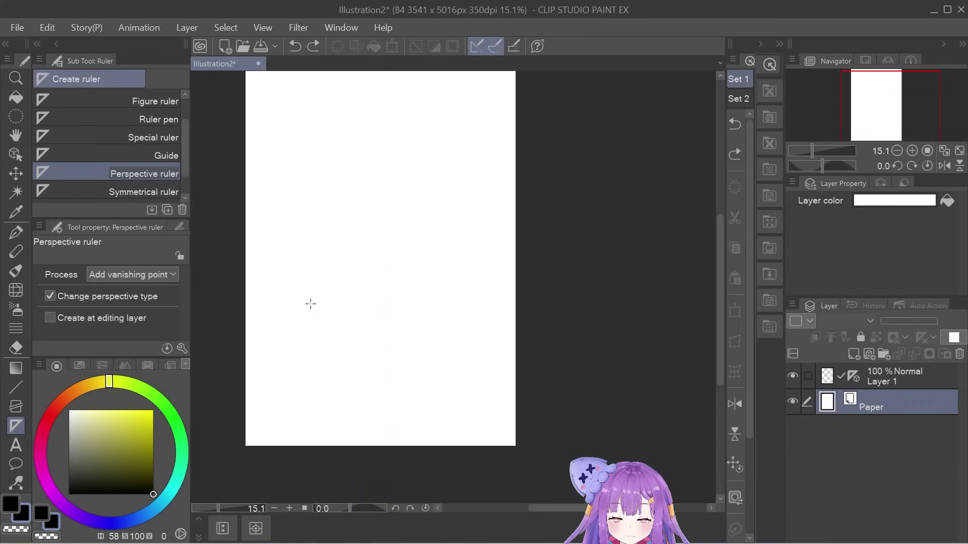
Try a near-vertical Symmetrical ruler with 2 lines down the middle of the Paper layer, and undo it
scroll(141, 159, down, 1)
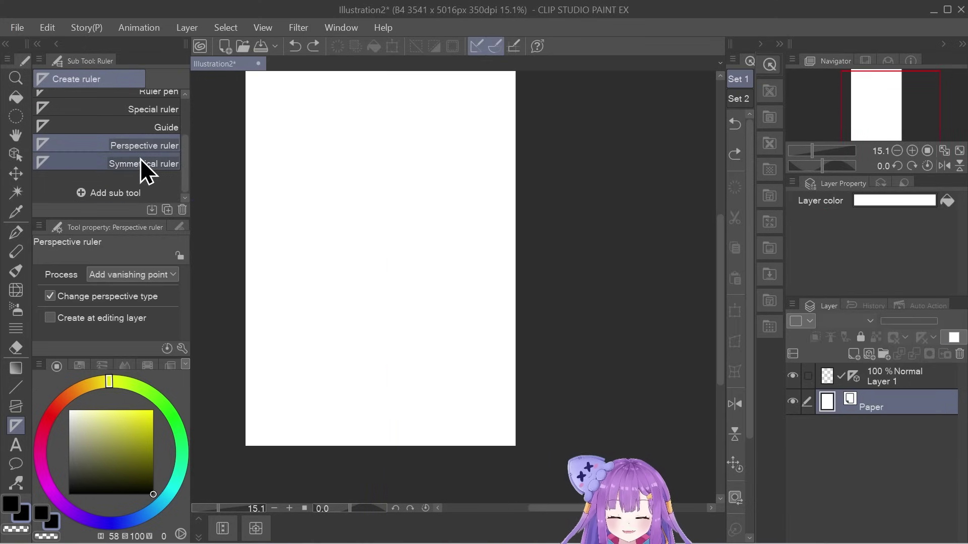
click(163, 162)
scroll(452, 410, down, 1)
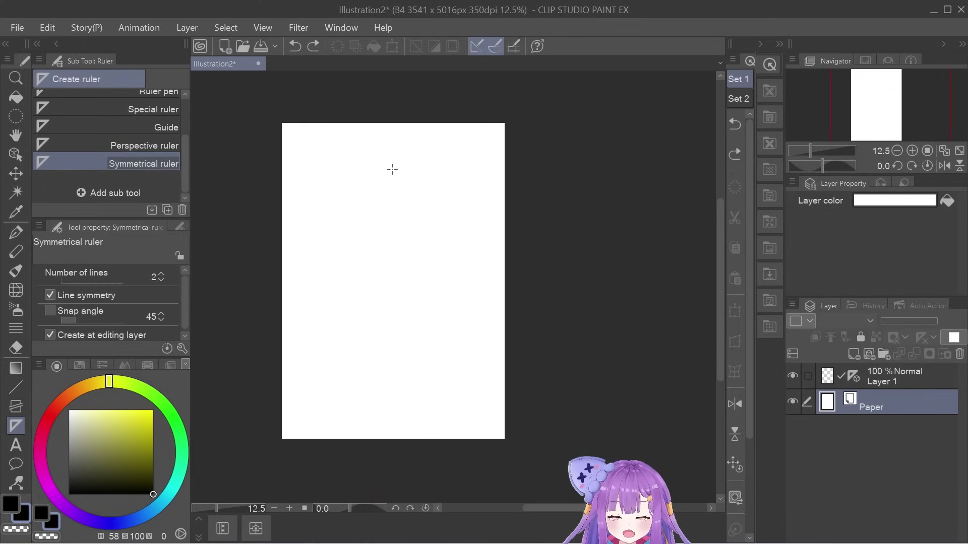
scroll(396, 180, up, 2)
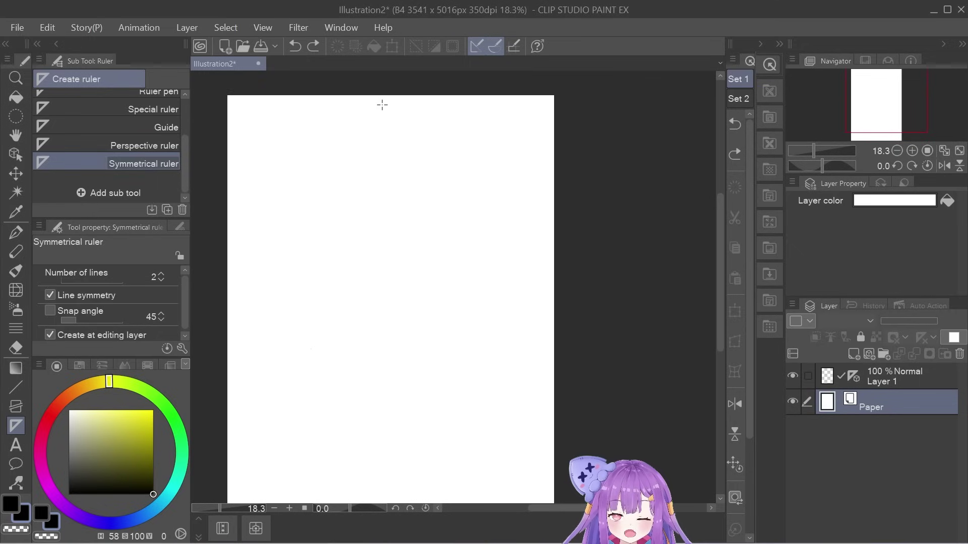
drag(382, 109, 379, 367)
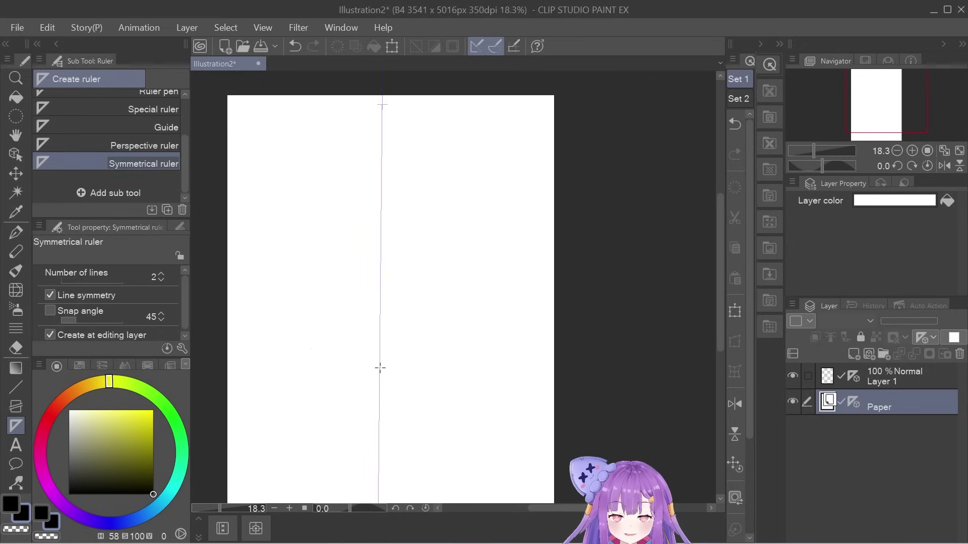
scroll(391, 446, down, 1)
scroll(391, 446, down, 1)
key(ctrl+z)
drag(406, 214, 385, 282)
key(ctrl+z)
key(ctrl+z)
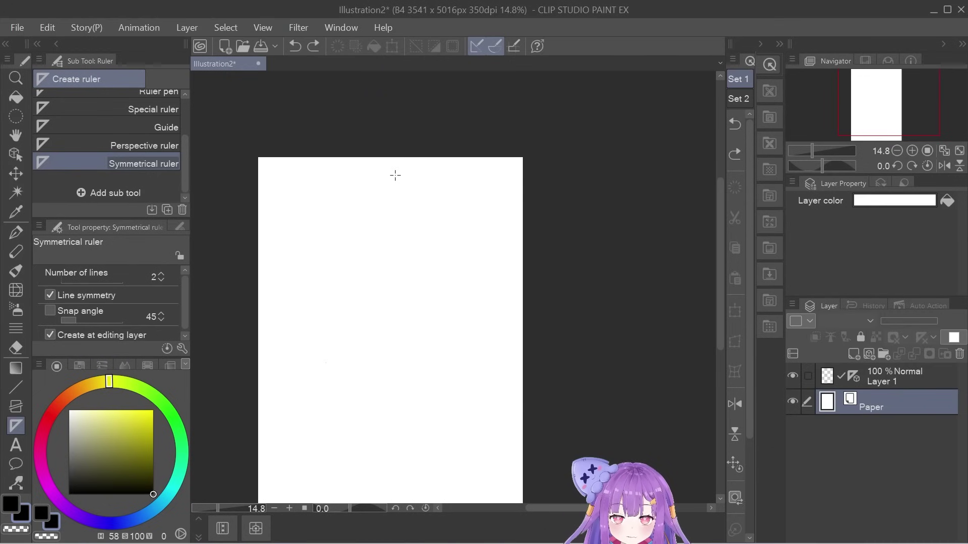
Create a vertical Symmetrical ruler down the page's middle on Layer 1 and draw a mirrored jaw with the G-pen at size 50
drag(393, 173, 394, 283)
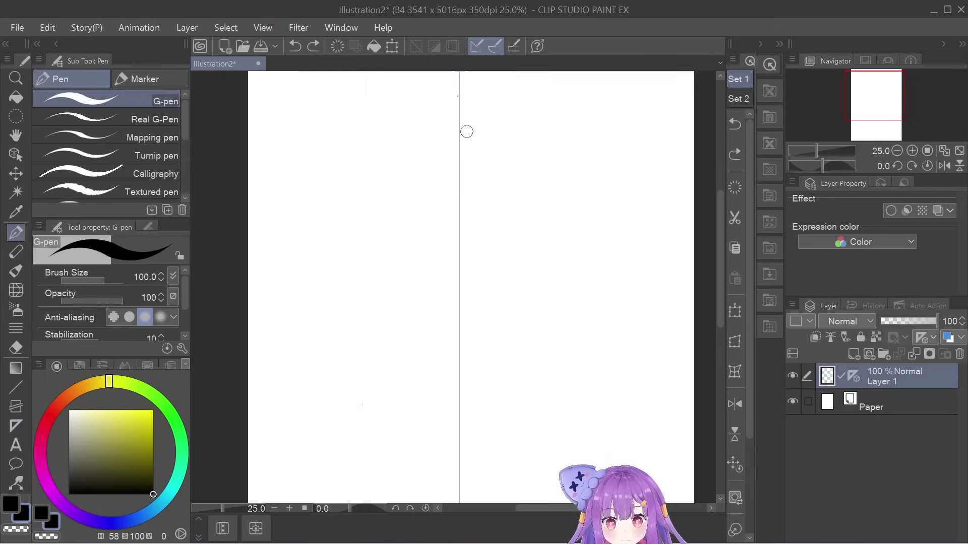
key(bracketleft)
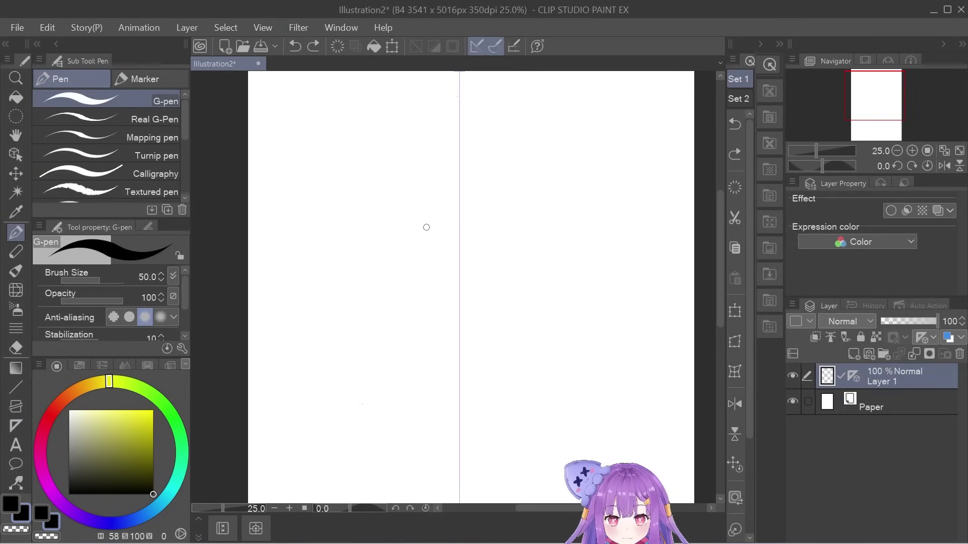
key(ctrl+z)
key(ctrl+z)
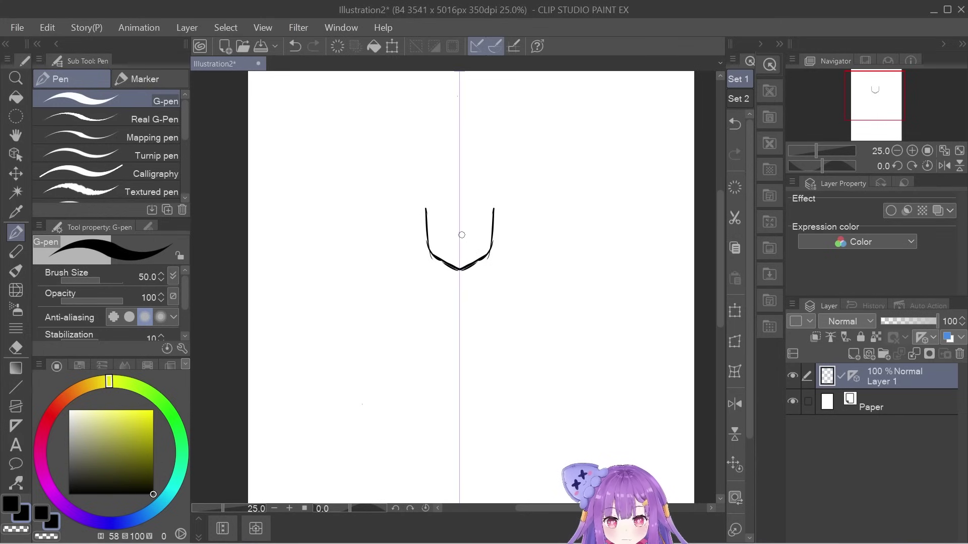
Try erasing part of the mirrored jaw line, undo it, and return to the G-pen
key(e)
key(ctrl+z)
key(p)
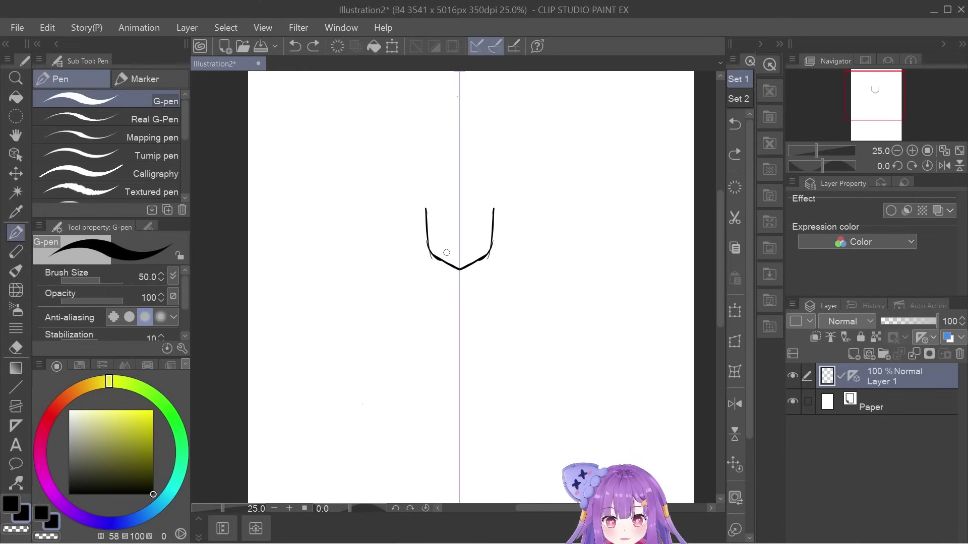
Turn on Enable snapping in the Rough eraser's detailed settings and erase parts of the jaw line symmetrically
click(15, 347)
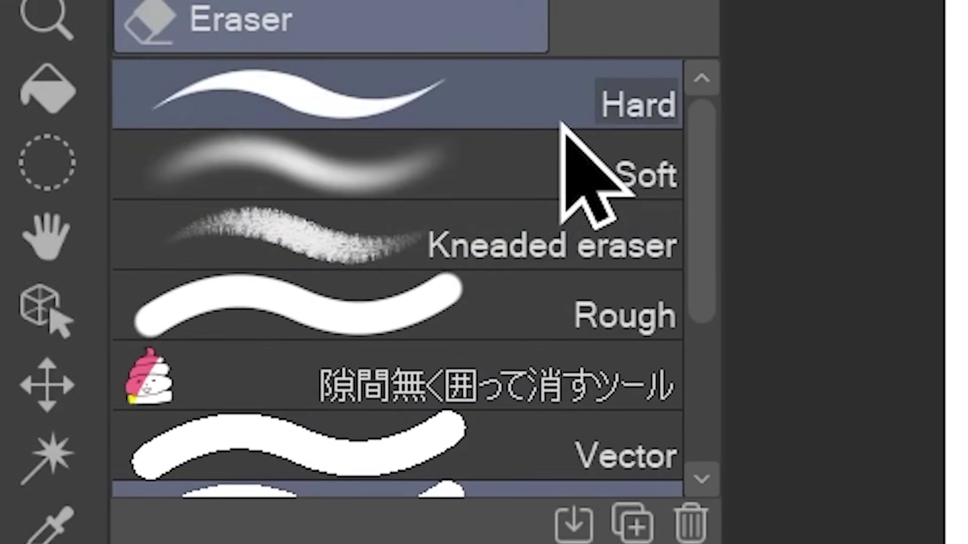
click(573, 305)
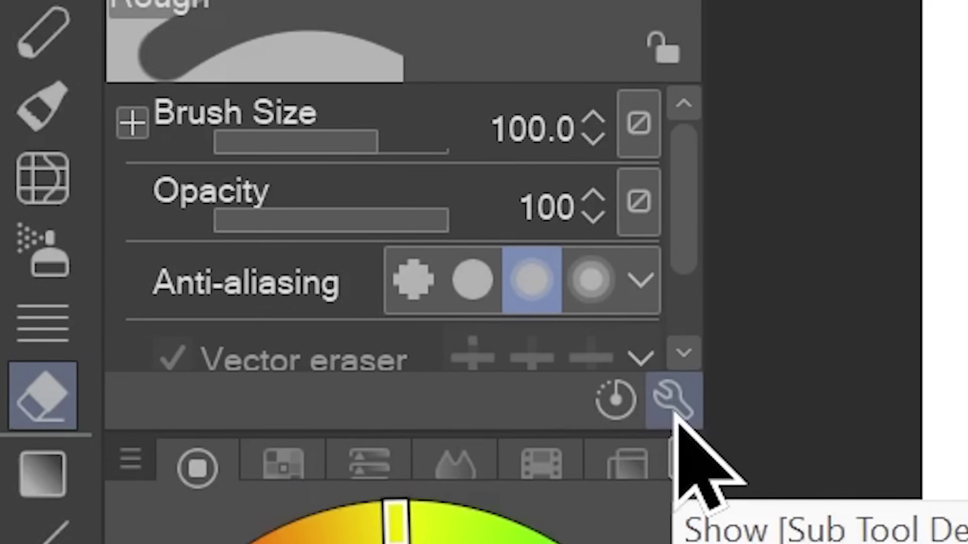
click(673, 403)
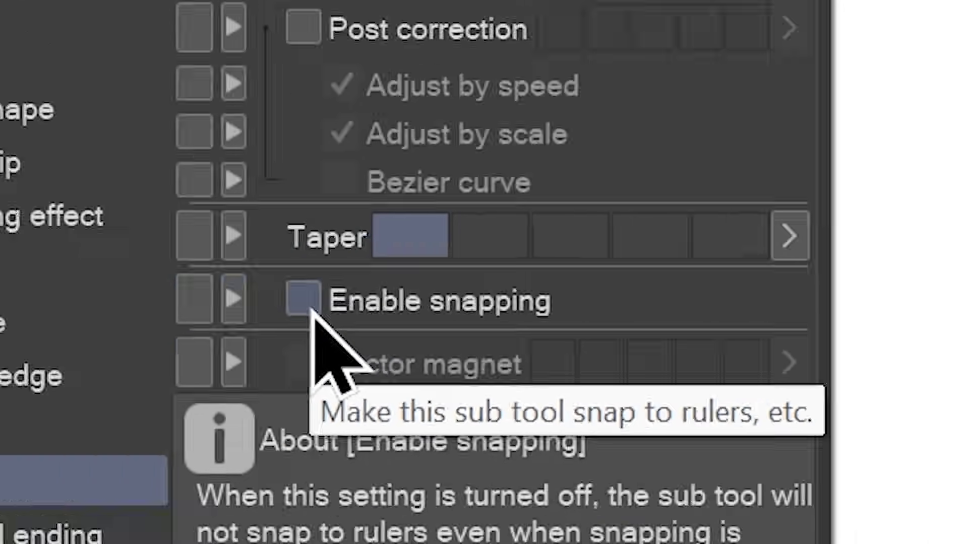
click(235, 299)
click(626, 60)
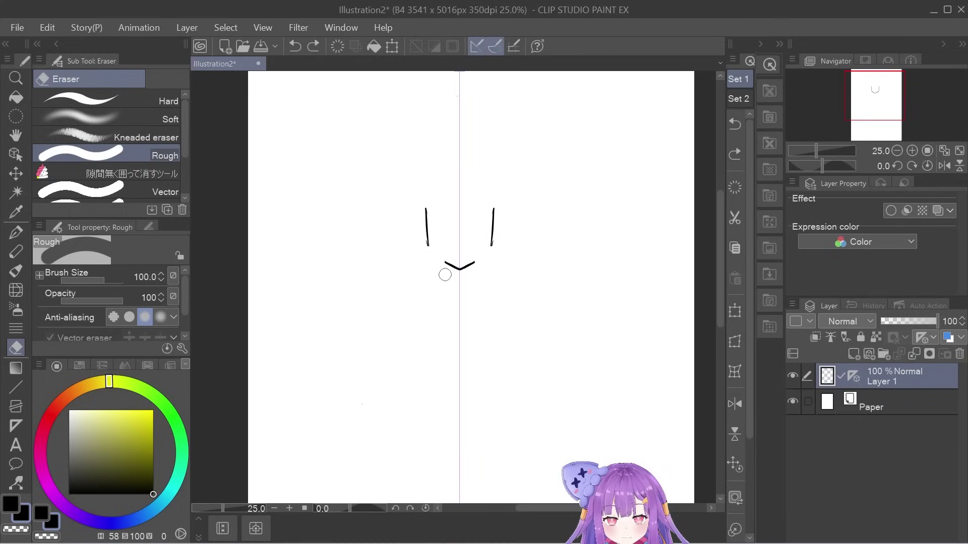
Undo the erasing and complete a symmetrical head, ears, neck and shoulders outline with the G-pen at size 50
key(ctrl+z)
key(p)
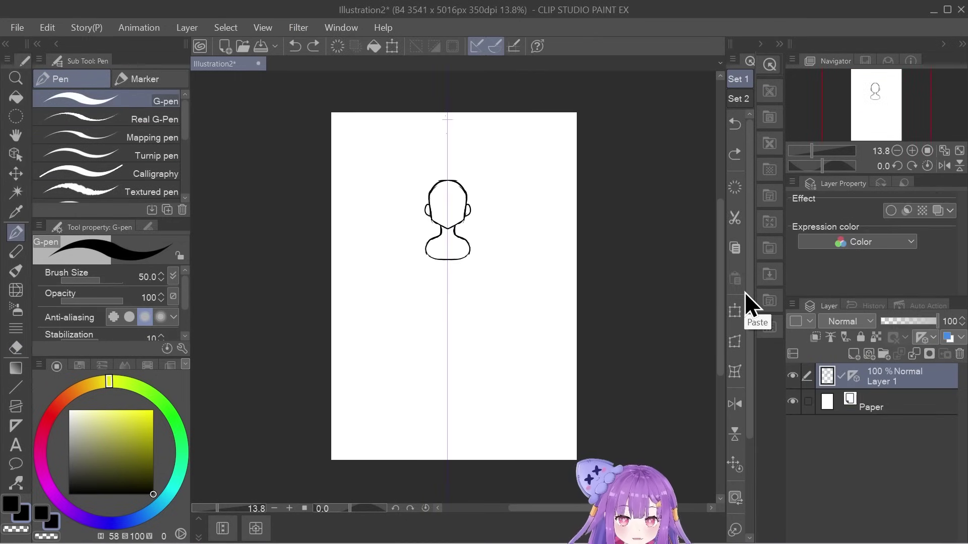
scroll(462, 128, up, 3)
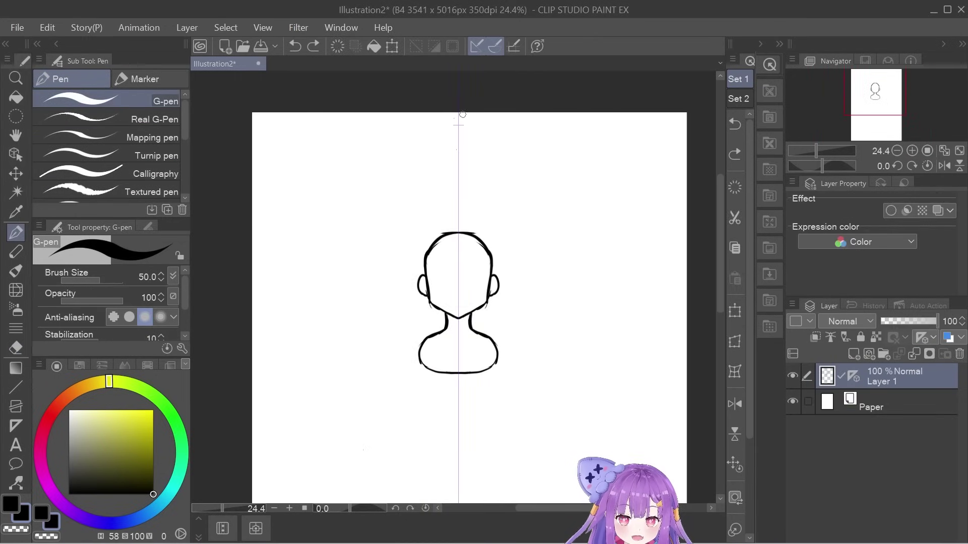
scroll(462, 114, up, 1)
scroll(456, 126, down, 2)
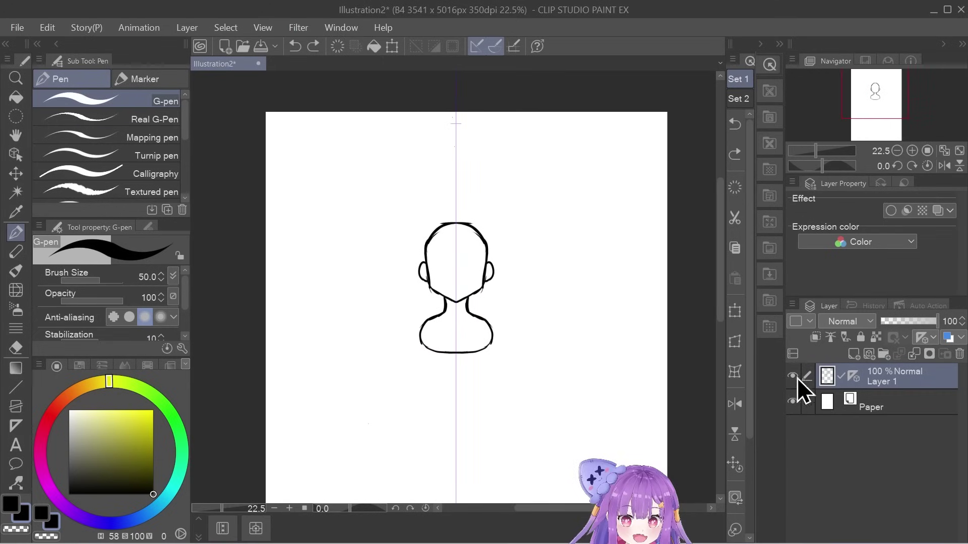
Hide the symmetrical ruler on Layer 1 and show it again
click(854, 374)
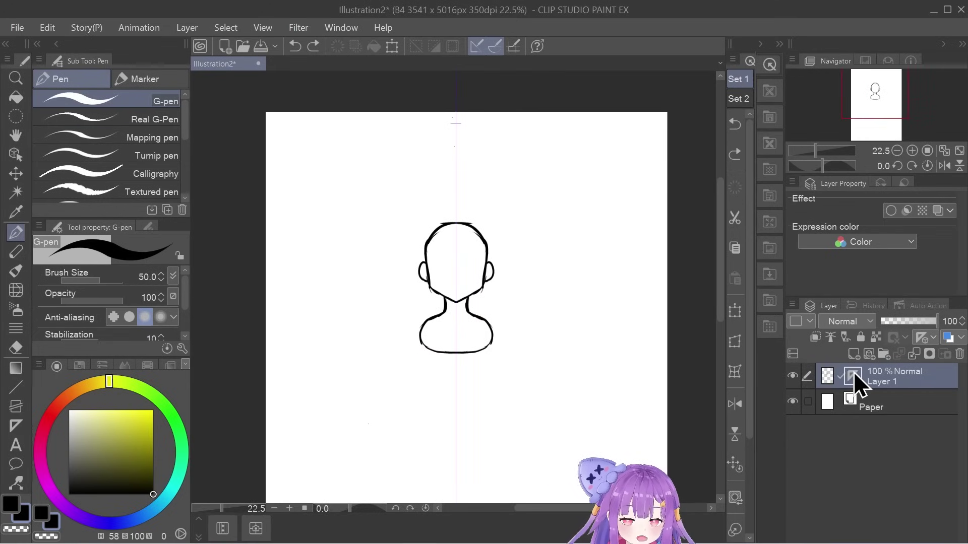
right_click(853, 376)
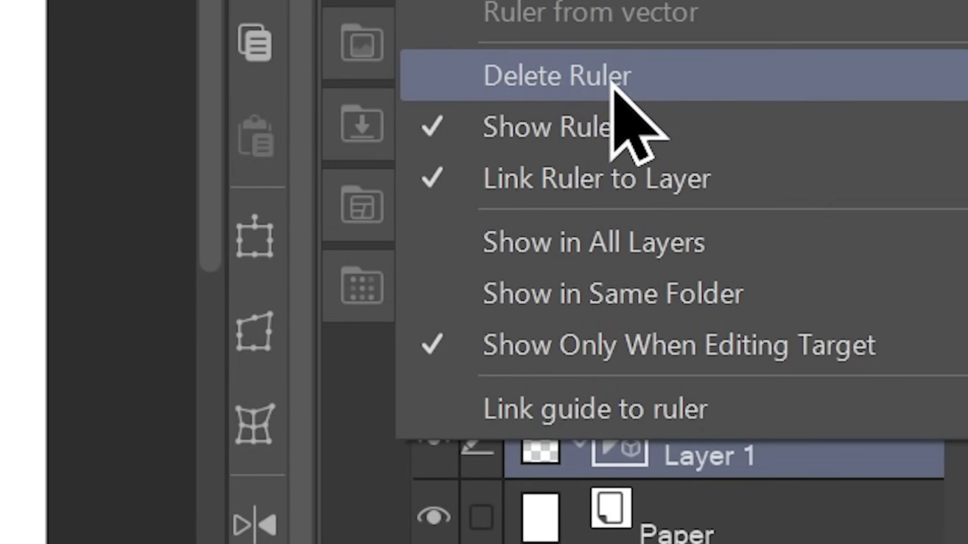
click(450, 137)
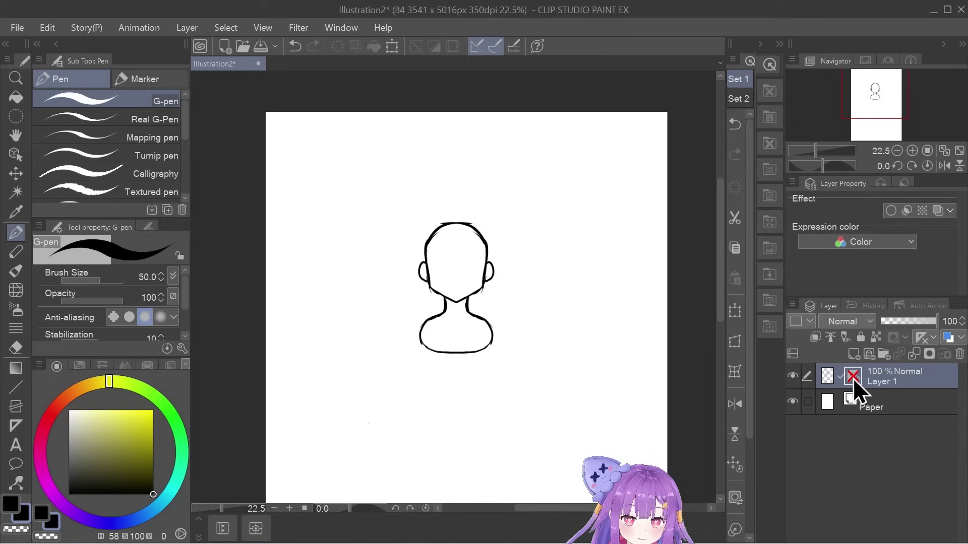
right_click(618, 445)
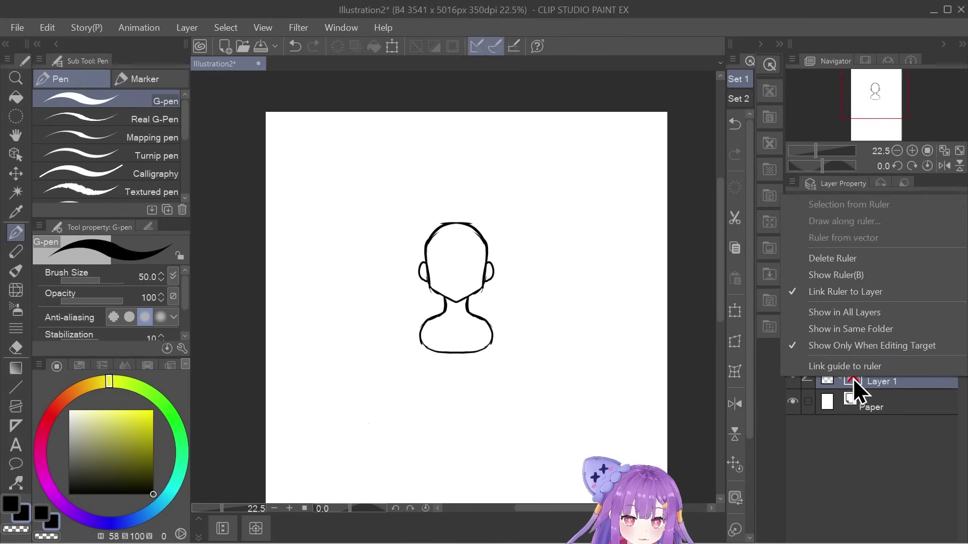
click(833, 274)
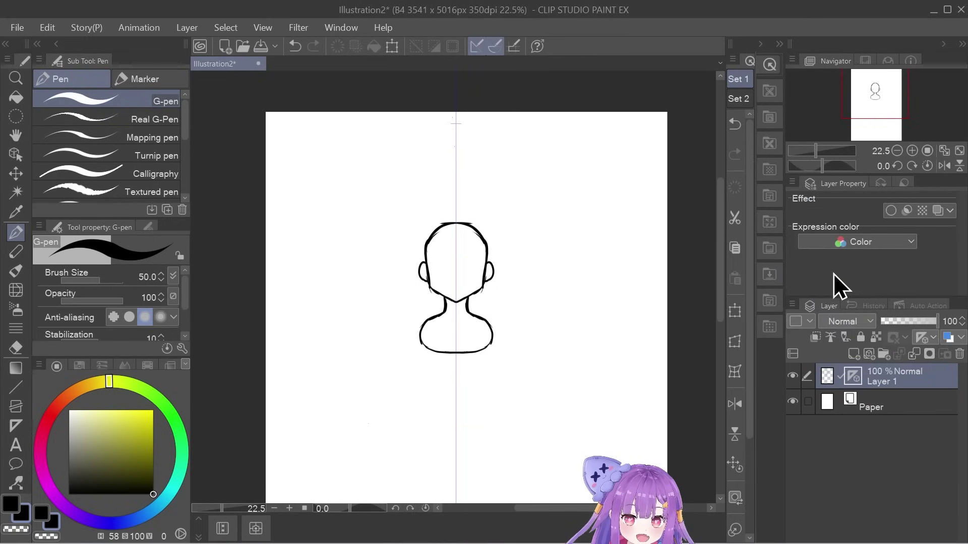
Review the Ruler/Frame display options for Layer 1's symmetrical ruler and delete the ruler
right_click(857, 368)
mouse_move(848, 330)
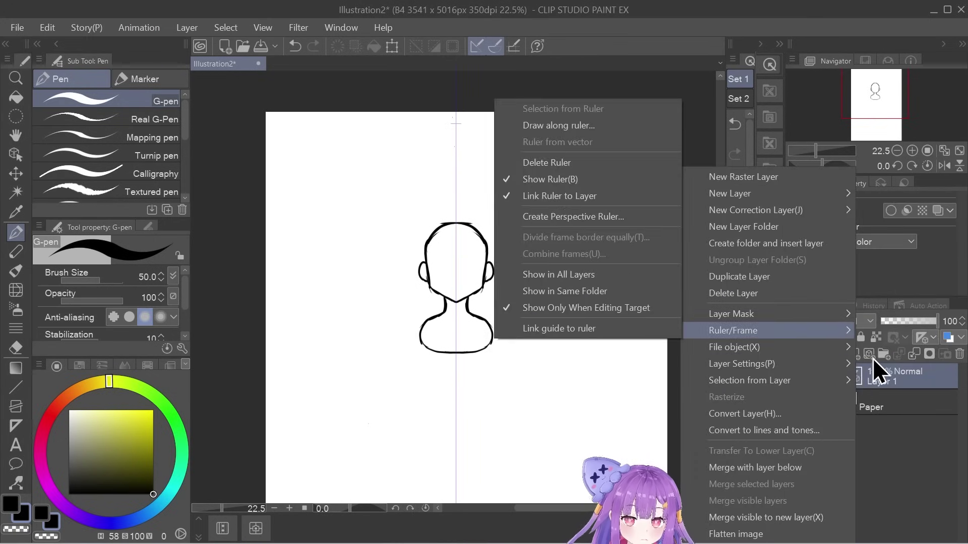
click(864, 371)
right_click(856, 371)
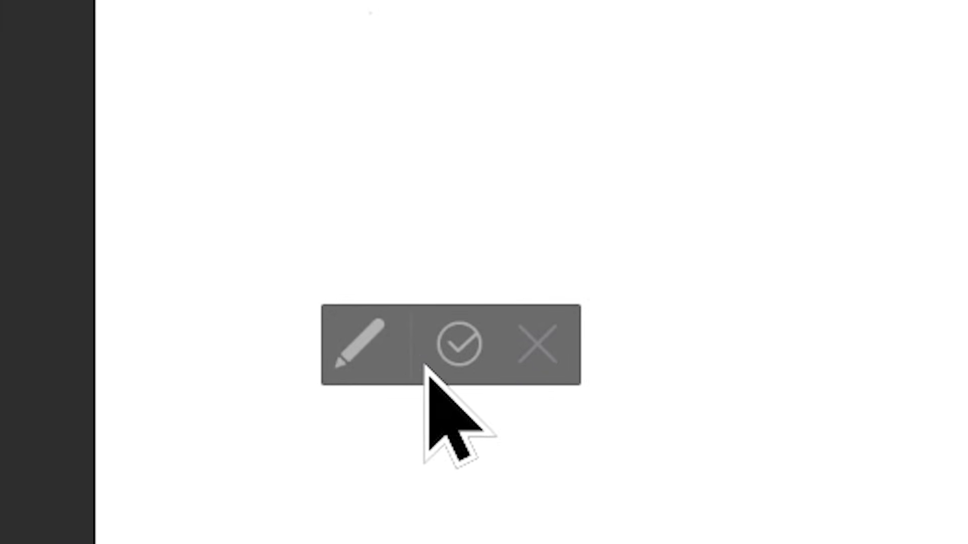
Add the text "ika" below the head drawing with the Text tool in Tahoma at size 23.6
click(434, 365)
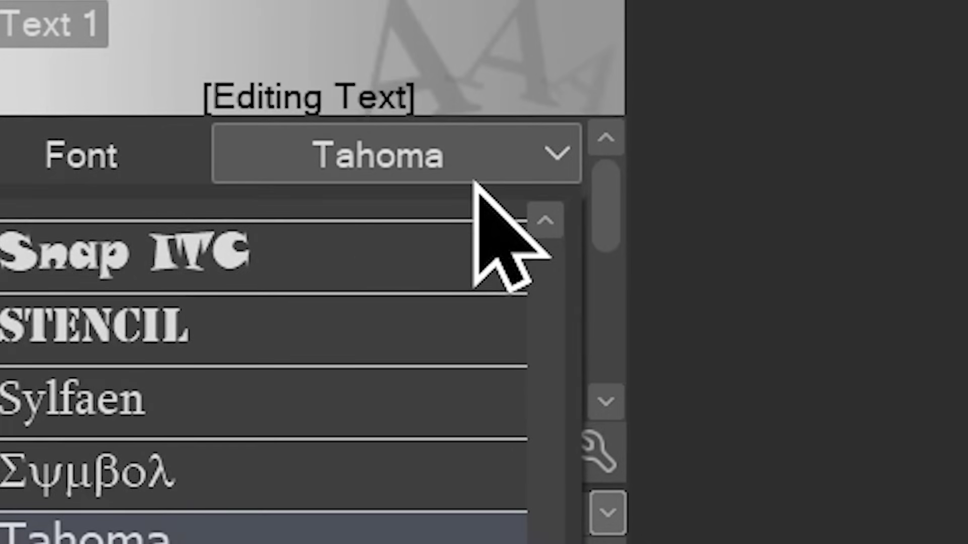
click(473, 187)
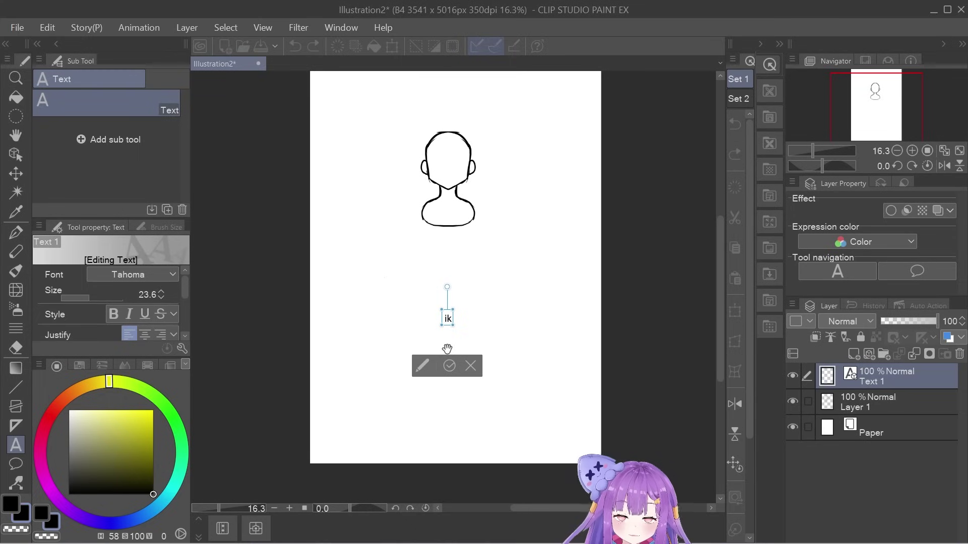
text(a)
scroll(451, 317, up, 4)
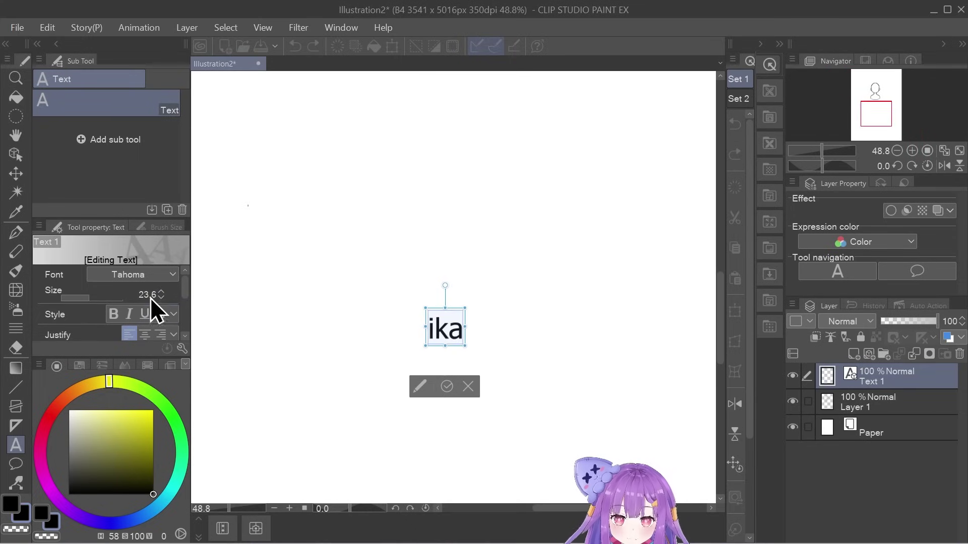
Try other fonts for the "ika" text, including SimSun and Segoe UI Variable Text
click(446, 337)
click(173, 274)
click(147, 299)
click(162, 279)
click(130, 294)
click(136, 280)
scroll(130, 297, up, 1)
click(129, 298)
click(149, 275)
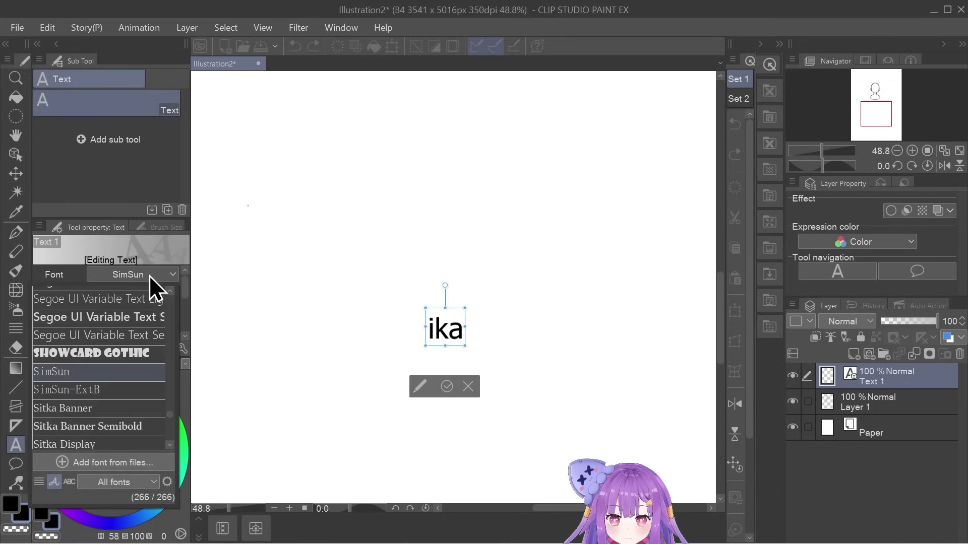
scroll(137, 300, up, 1)
click(132, 359)
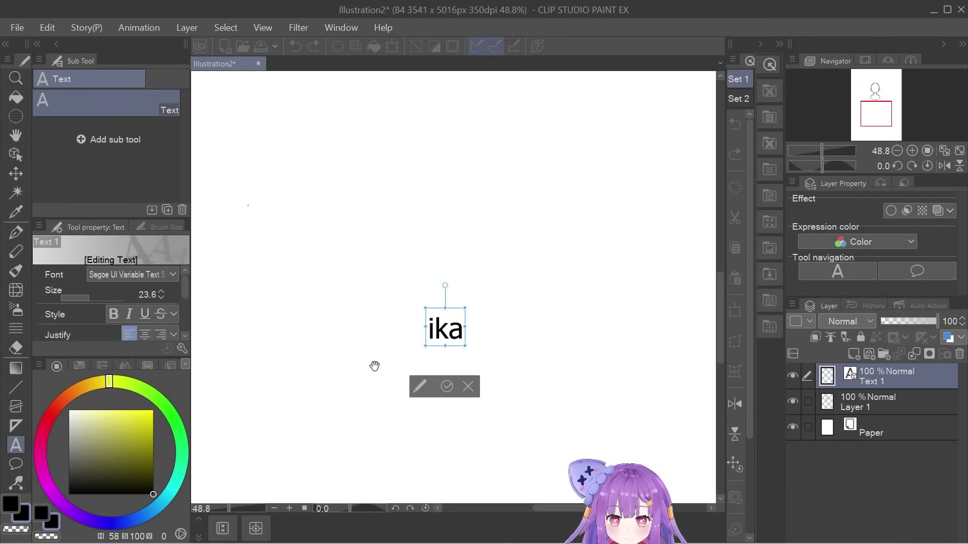
Select all the "ika" characters and set their font to 07NikumaruFont
drag(428, 327, 471, 350)
click(133, 274)
drag(171, 421, 174, 276)
click(145, 294)
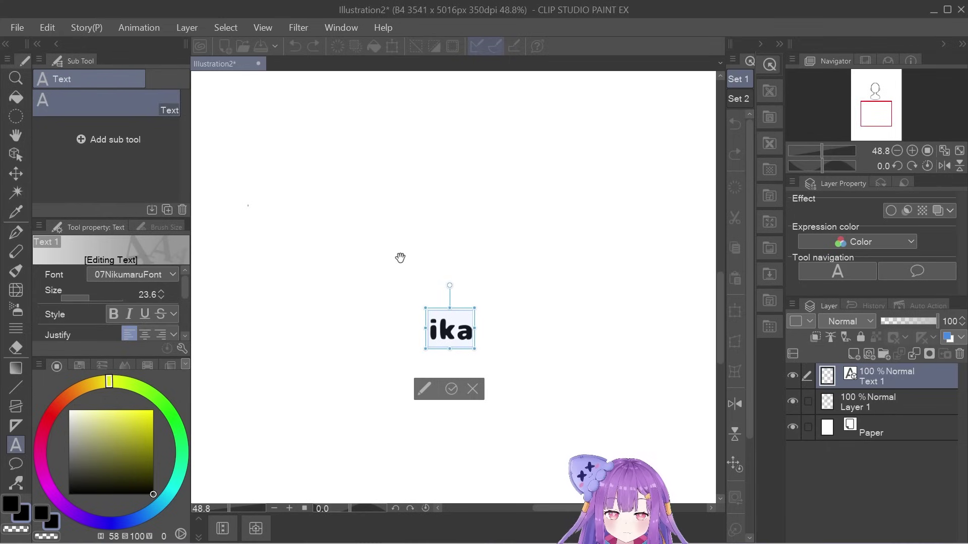
Try bright yellow on the selected text, return it to black, and commit the text
click(153, 410)
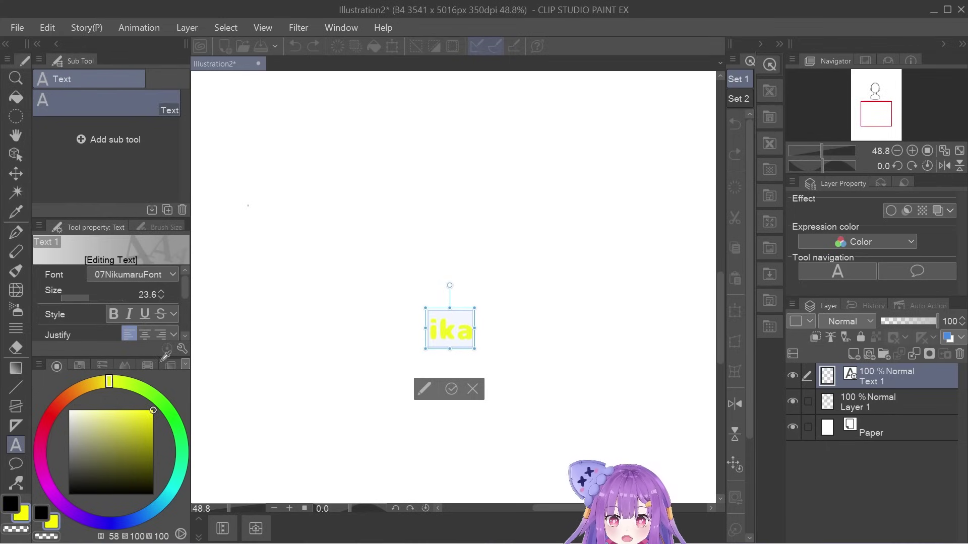
mouse_move(139, 453)
mouse_down()
mouse_move(134, 438)
mouse_move(141, 516)
mouse_up()
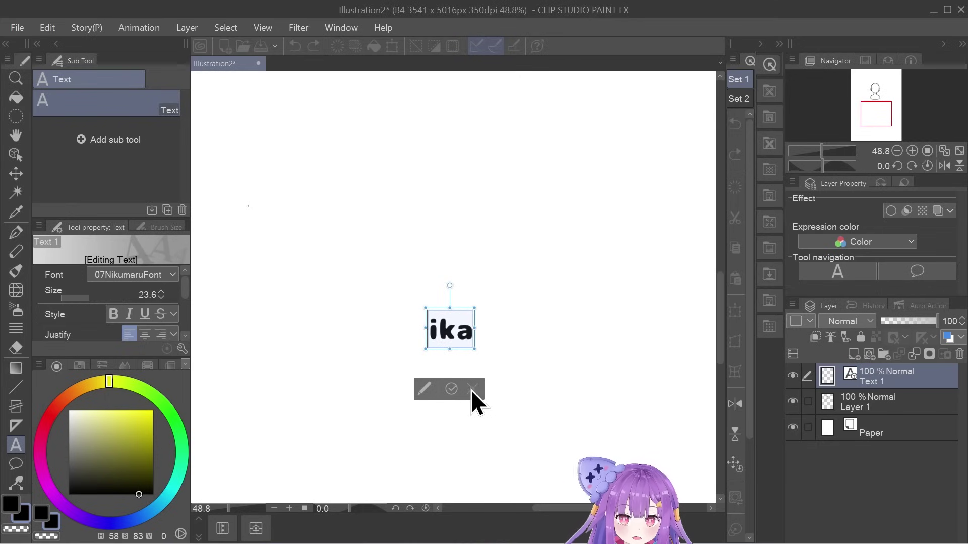
click(450, 394)
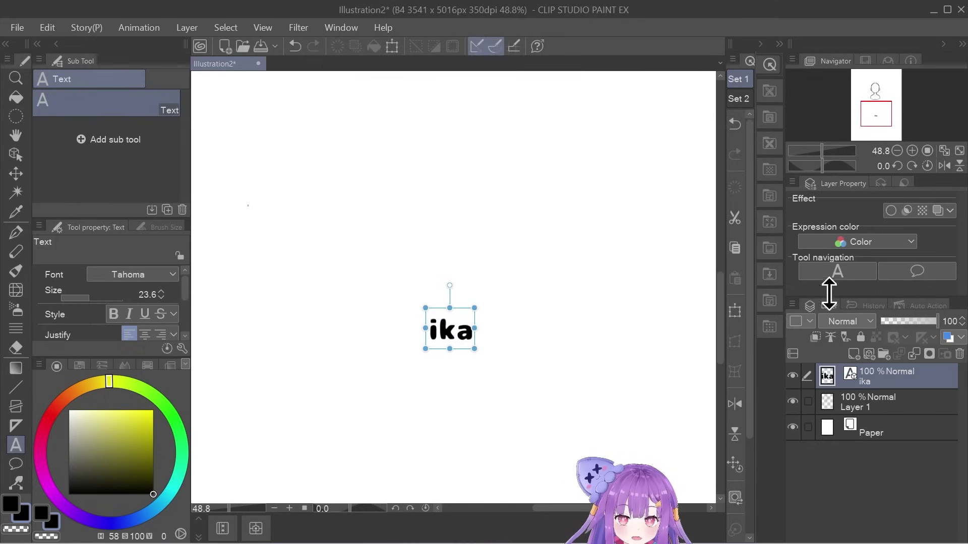
Apply a border effect to the text layer with a thickness of 3.0 and a black edge color
click(896, 208)
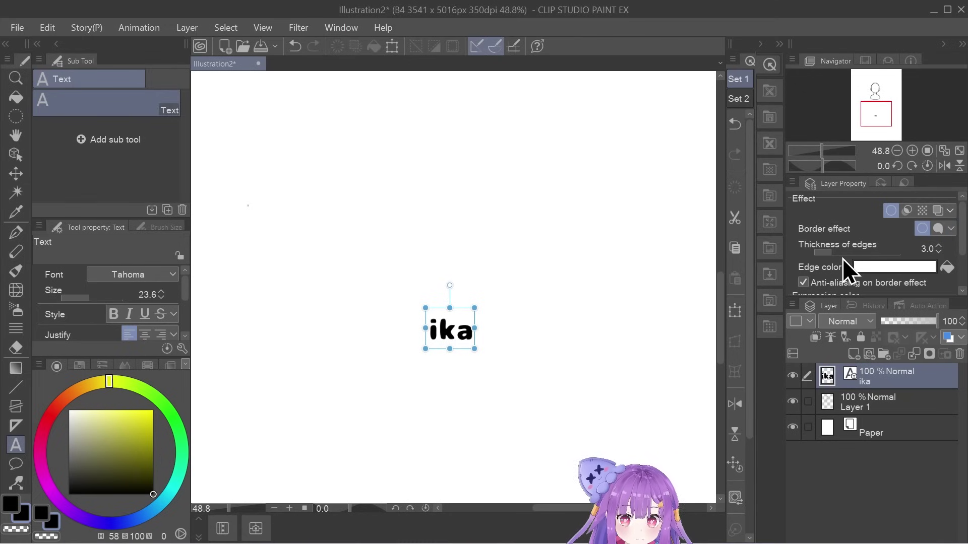
click(868, 267)
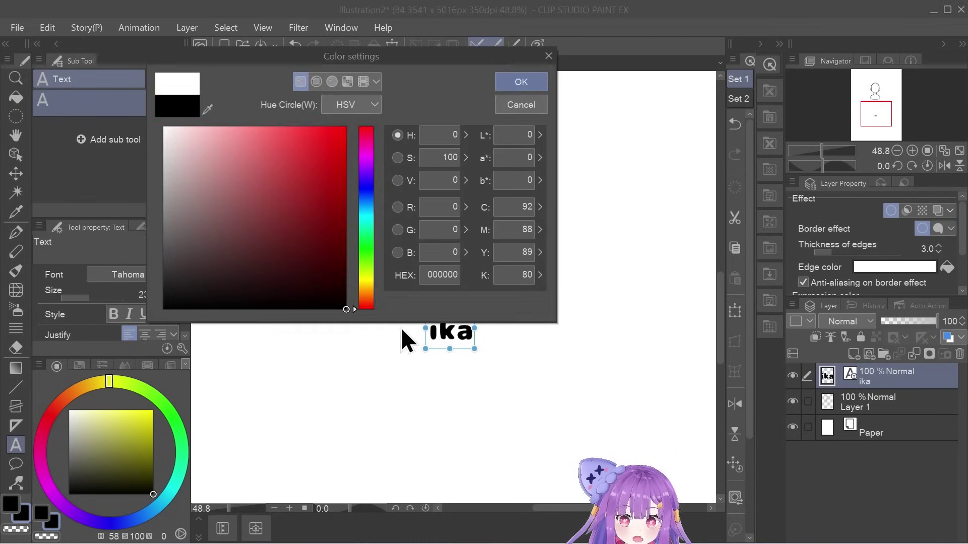
click(535, 87)
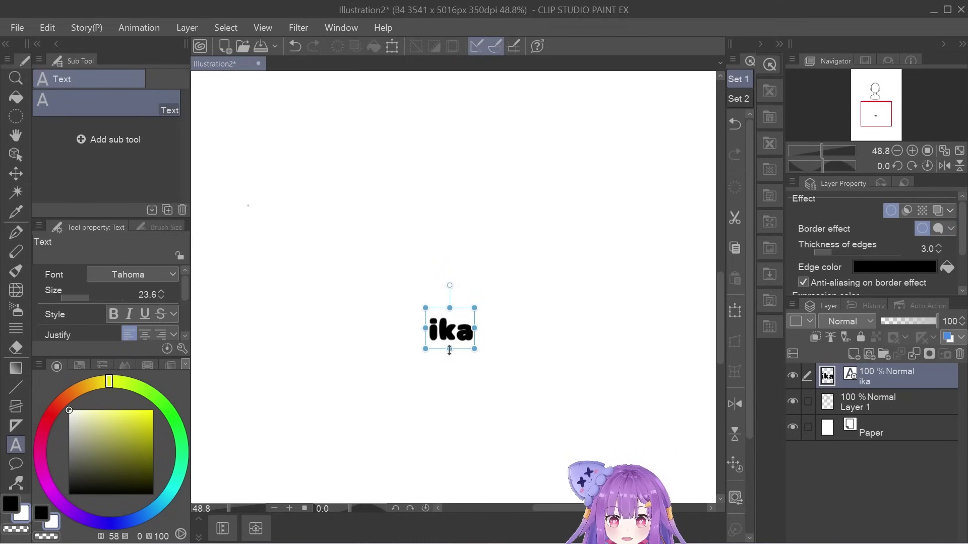
Shift the "ika" text slightly, recolor its characters white inside the black border, and commit the edit
mouse_move(433, 322)
mouse_down()
mouse_move(460, 329)
mouse_move(449, 325)
mouse_up()
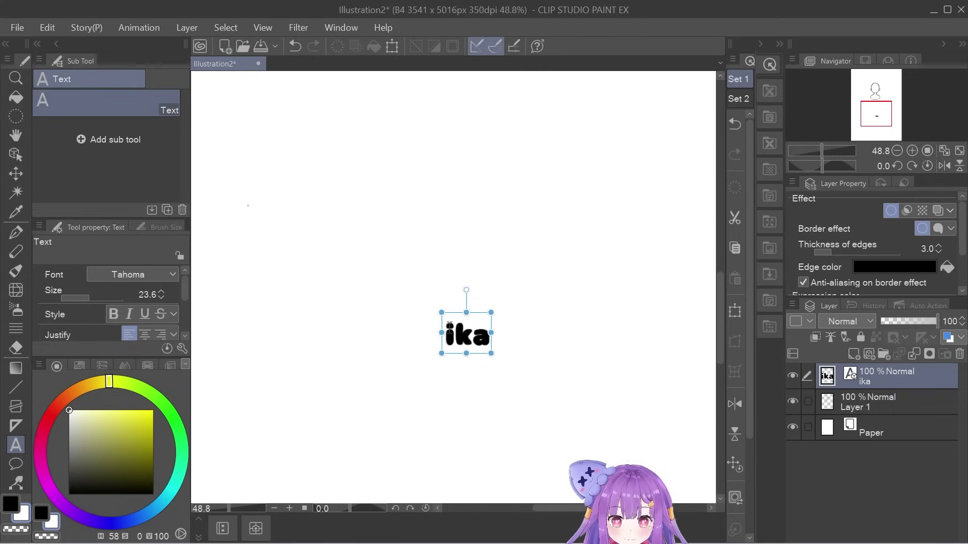
click(454, 339)
key(ctrl+a)
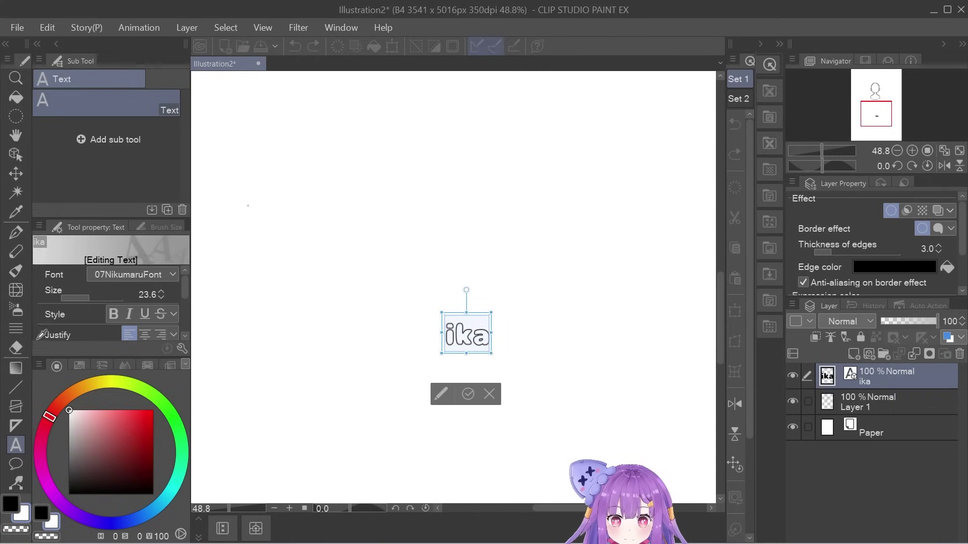
click(468, 395)
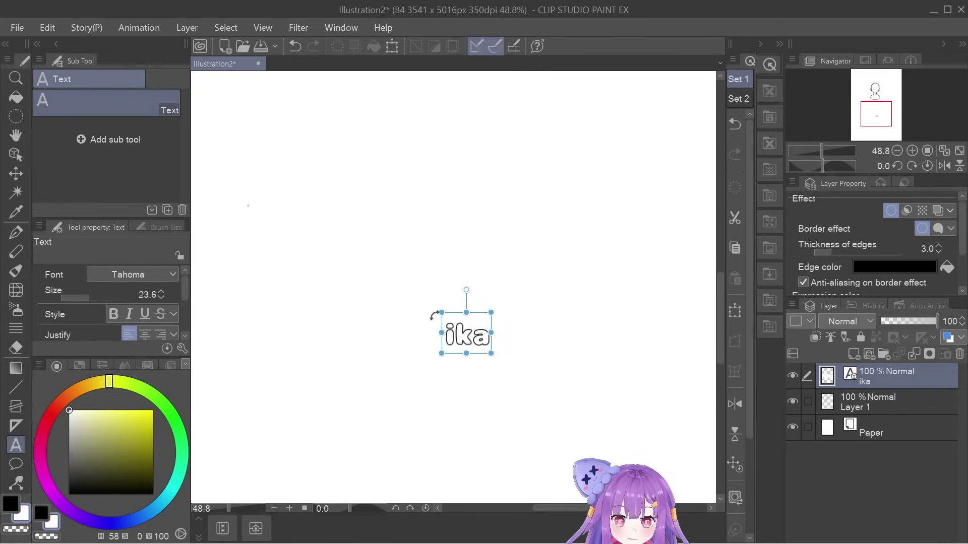
Enlarge the outlined "ika" text to about four times its width with its bounding box and adjust the text size setting
scroll(432, 398, down, 2)
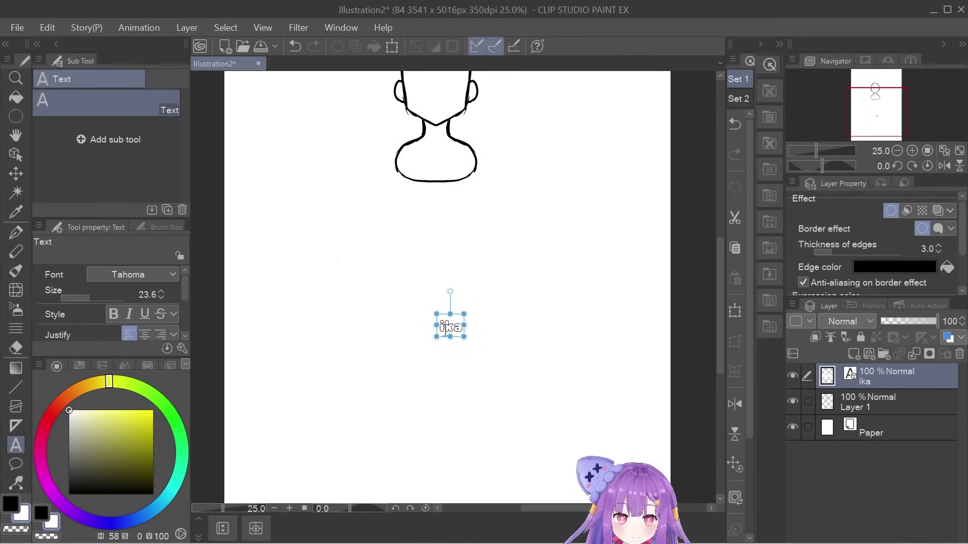
drag(436, 309, 344, 226)
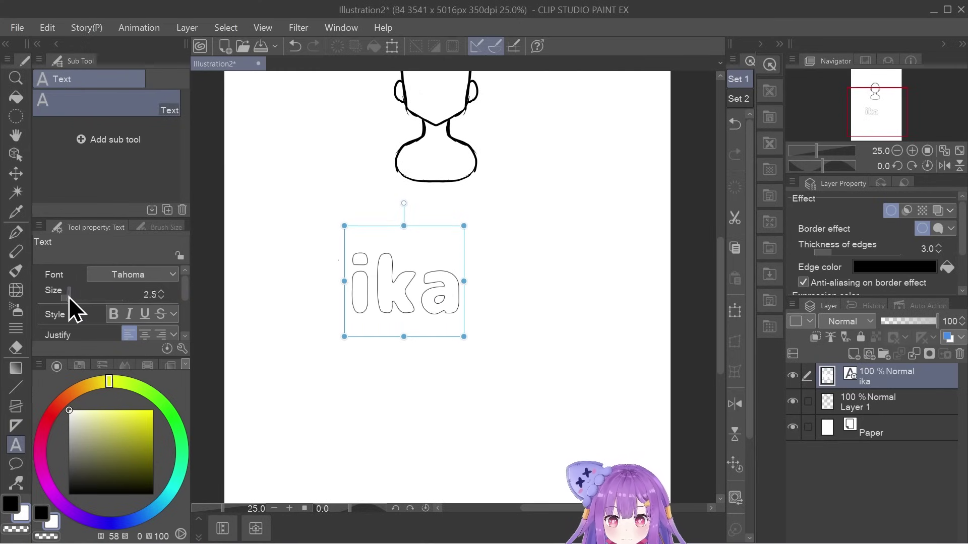
click(382, 314)
drag(93, 284, 103, 307)
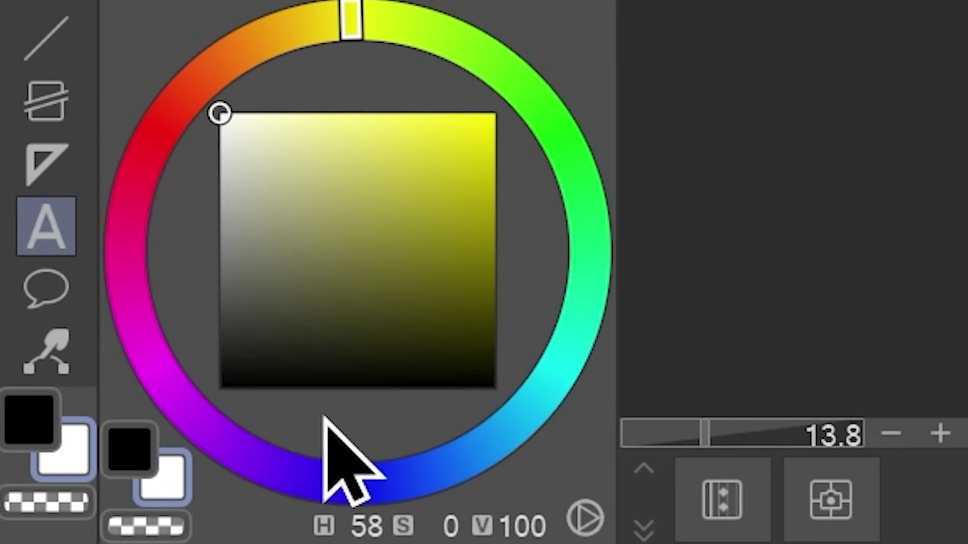
Look through the Balloon tool's Balloon and Flash sub tools and the Correct line sub tools
click(46, 288)
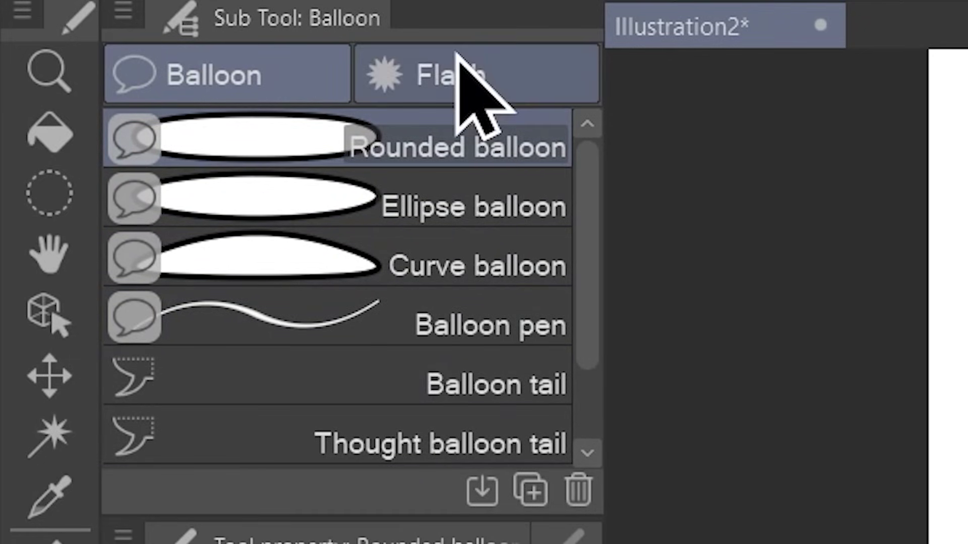
click(469, 74)
scroll(404, 346, down, 2)
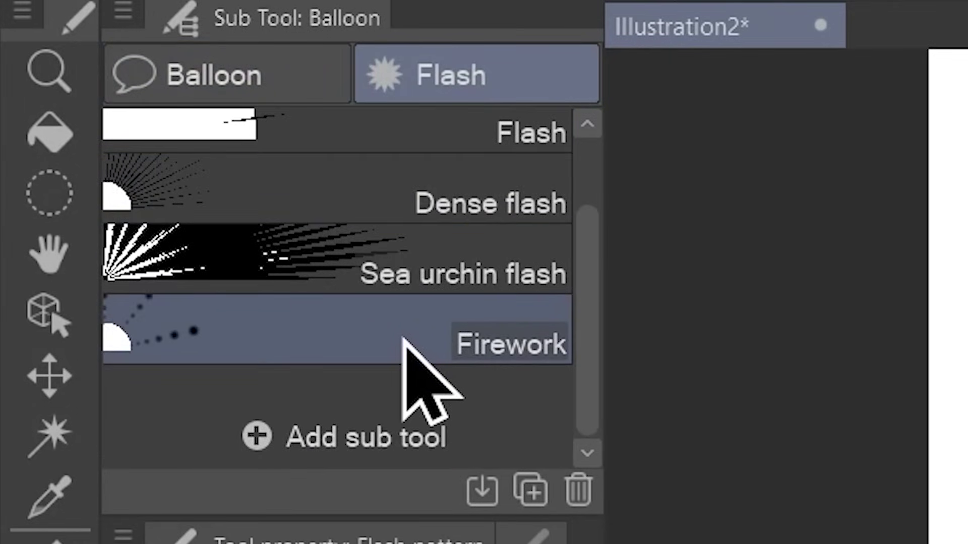
scroll(404, 338, up, 2)
scroll(470, 152, down, 2)
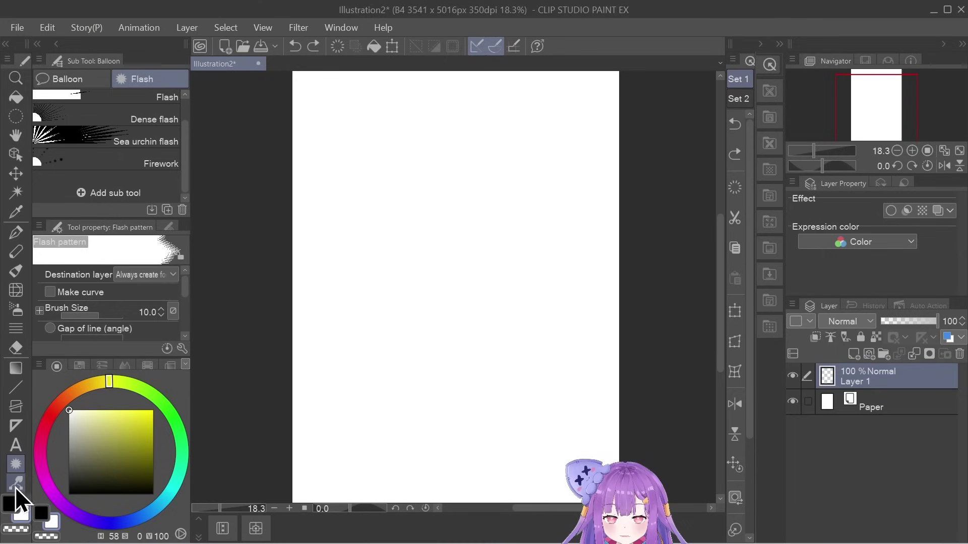
click(15, 483)
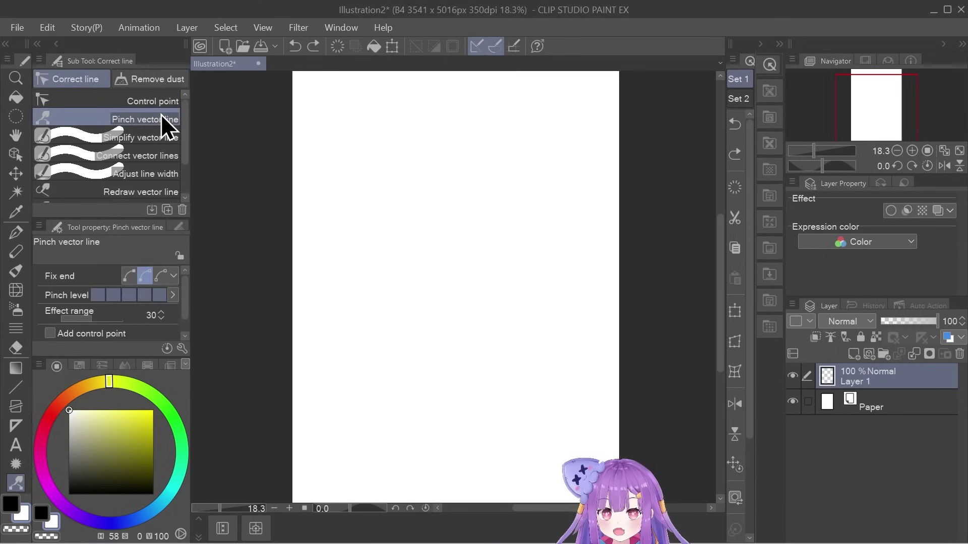
Examine the commands available for Story, Animation, Layer, Select and View
click(86, 27)
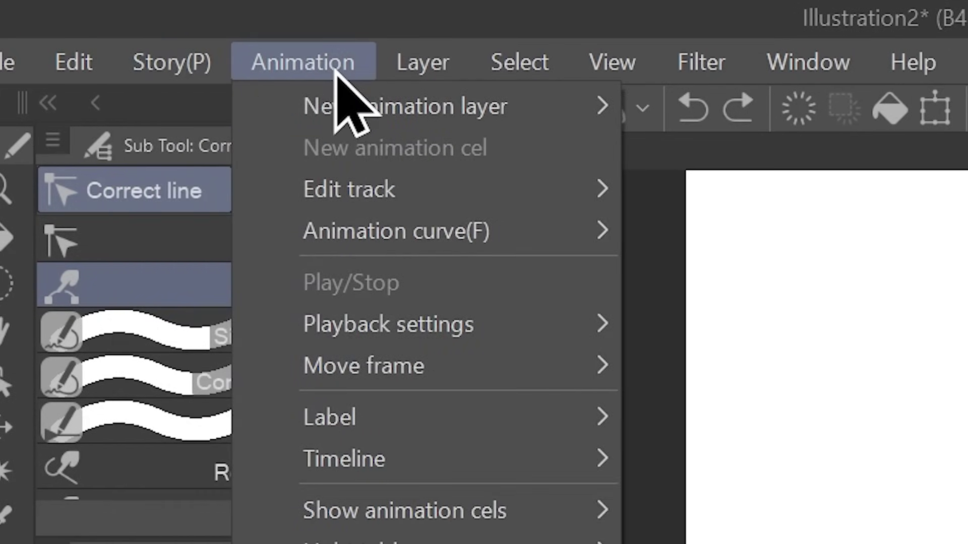
mouse_move(382, 34)
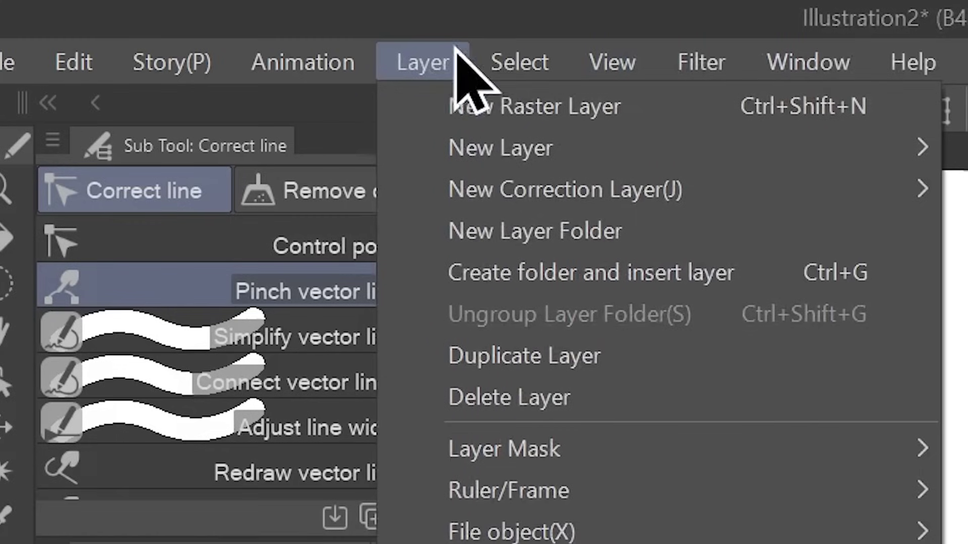
mouse_move(519, 61)
mouse_move(646, 76)
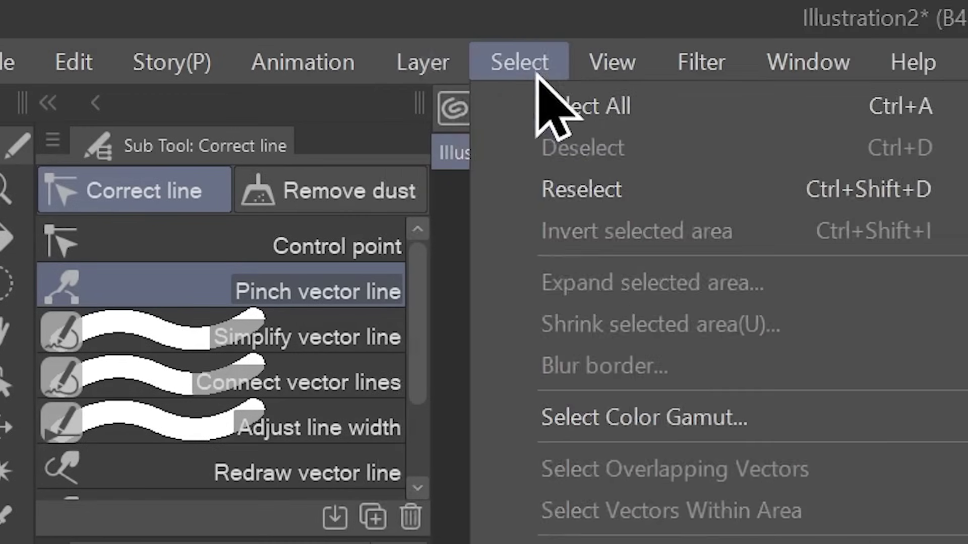
mouse_move(610, 83)
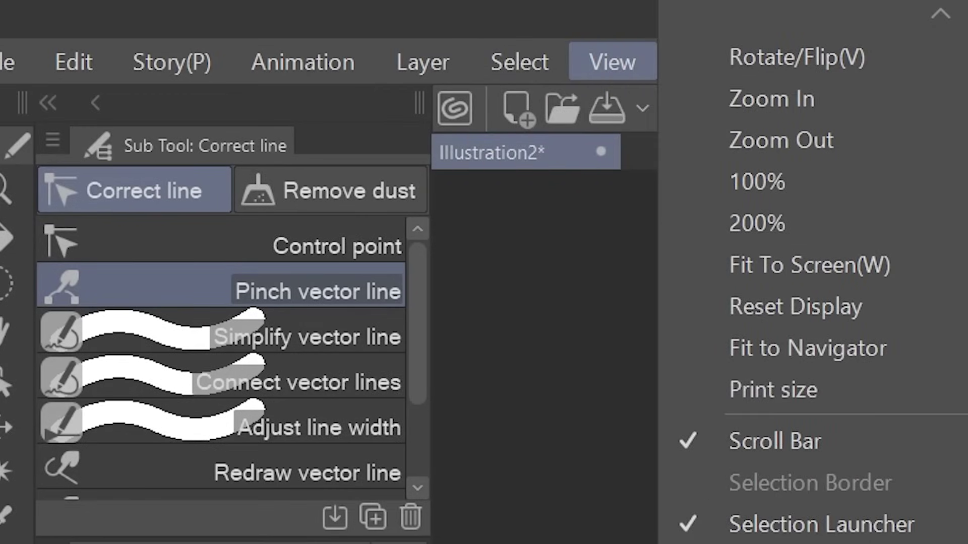
click(592, 8)
Examine the Filter categories Blur, Correction, Distort, Effect, Render and Sharpen and the filters they contain
click(710, 70)
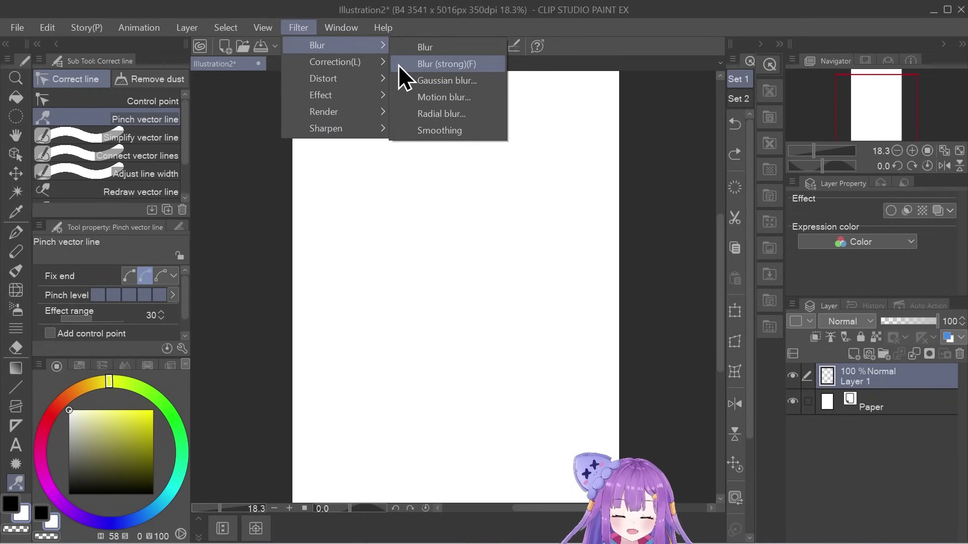
mouse_move(376, 132)
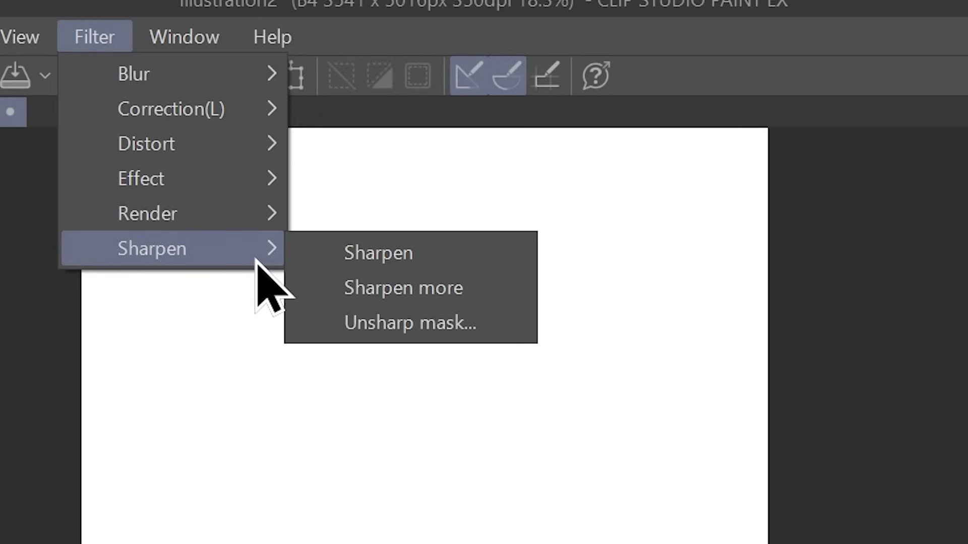
mouse_move(218, 65)
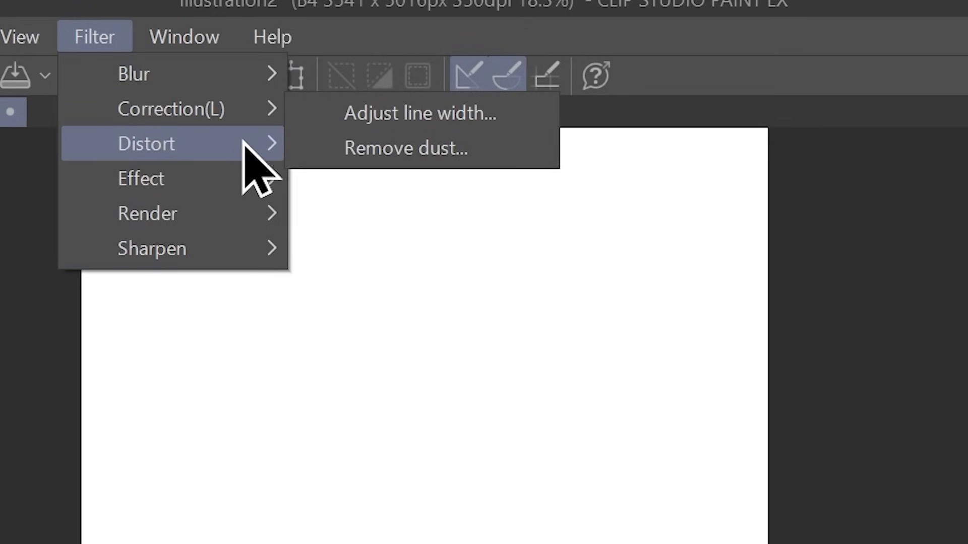
mouse_move(245, 145)
mouse_move(184, 37)
mouse_move(83, 79)
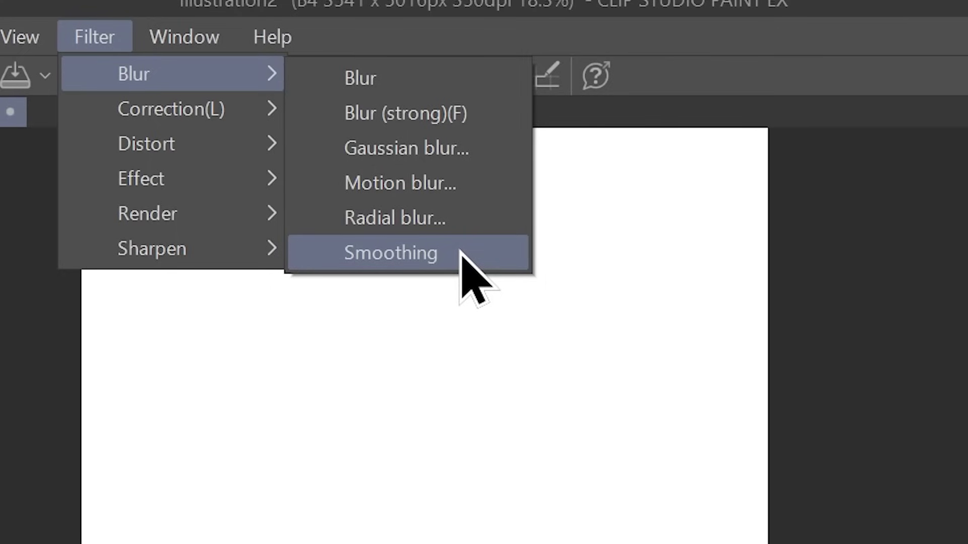
mouse_move(176, 100)
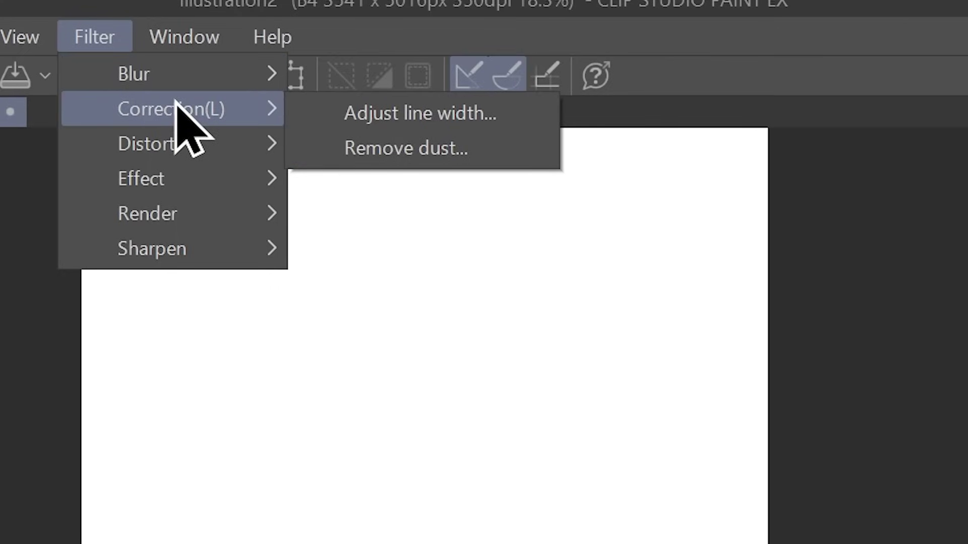
mouse_move(230, 192)
key(Escape)
Try a black Chalk stroke on the blank canvas, undo it, and switch to the G-pen
key(p)
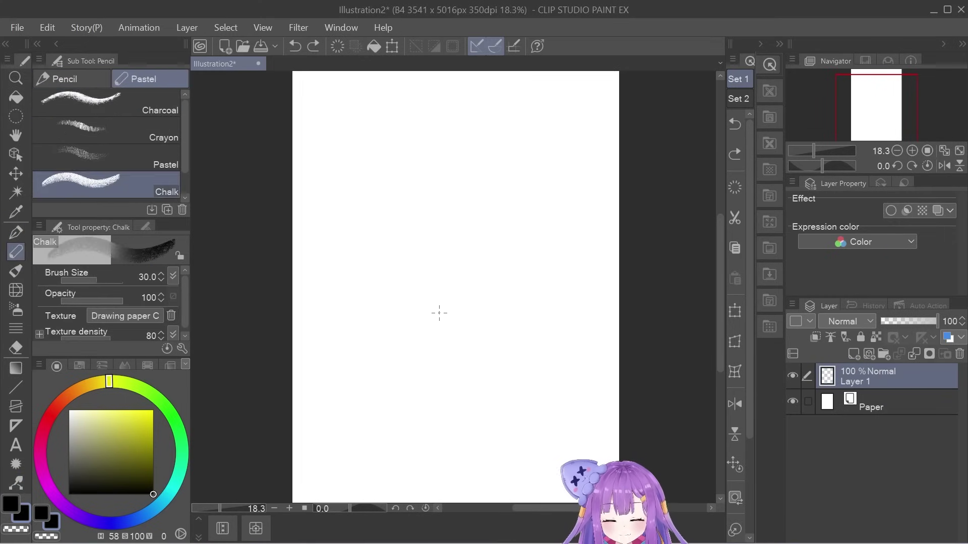
mouse_move(412, 246)
mouse_down()
mouse_move(379, 361)
mouse_move(551, 335)
mouse_move(454, 214)
mouse_move(391, 244)
mouse_up()
key(ctrl+z)
click(16, 233)
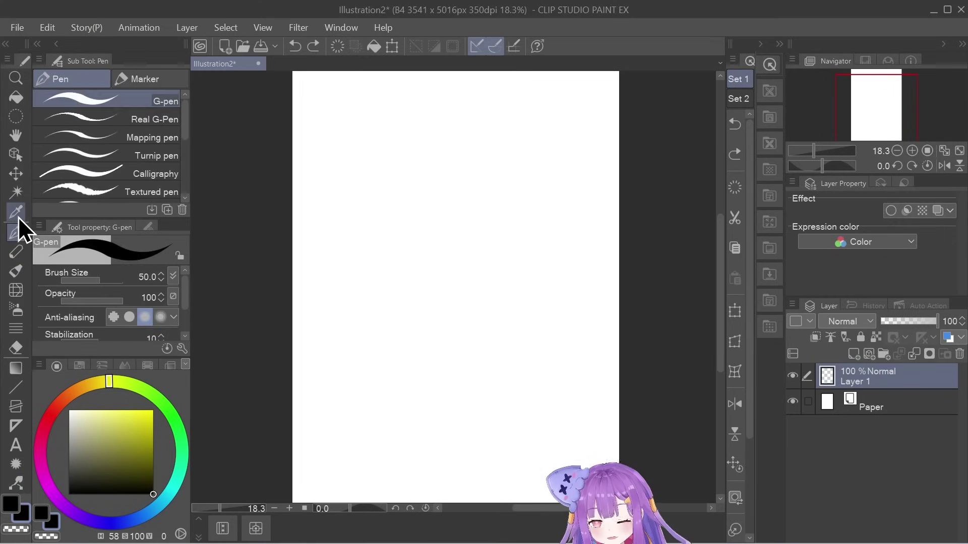
Draw a closed, uneven black oval outline across the middle of the canvas on Layer 1 and fill it with light yellow
mouse_move(389, 209)
mouse_down()
mouse_move(404, 324)
mouse_move(555, 270)
mouse_move(467, 169)
mouse_move(390, 198)
mouse_move(382, 230)
mouse_move(464, 167)
mouse_move(566, 290)
mouse_move(402, 360)
mouse_move(348, 283)
mouse_up()
key(ctrl+z)
key(ctrl+z)
mouse_move(367, 231)
mouse_down()
mouse_move(519, 217)
mouse_move(362, 263)
mouse_move(385, 217)
mouse_up()
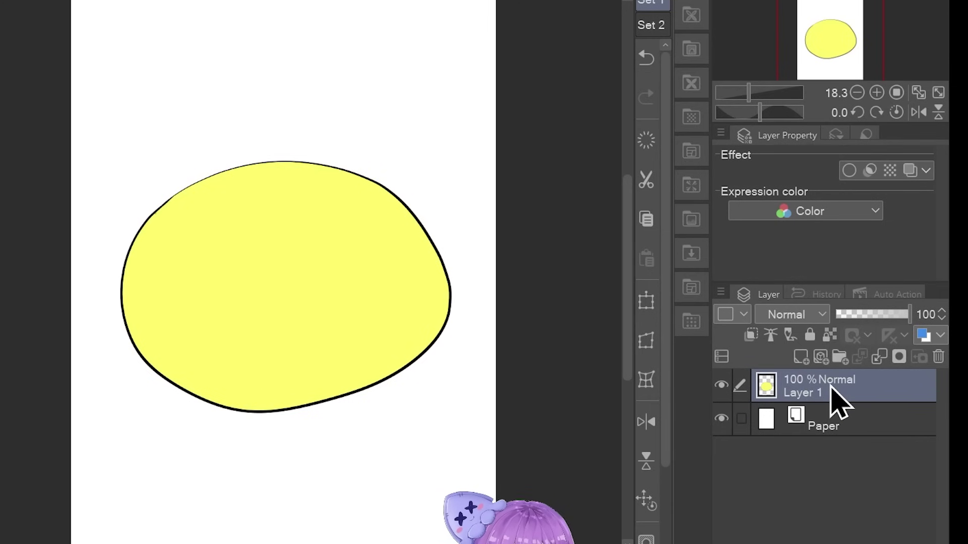
Add a Hue/Saturation/Luminosity correction layer above Layer 1 and set its hue to -63
right_click(878, 386)
mouse_move(778, 173)
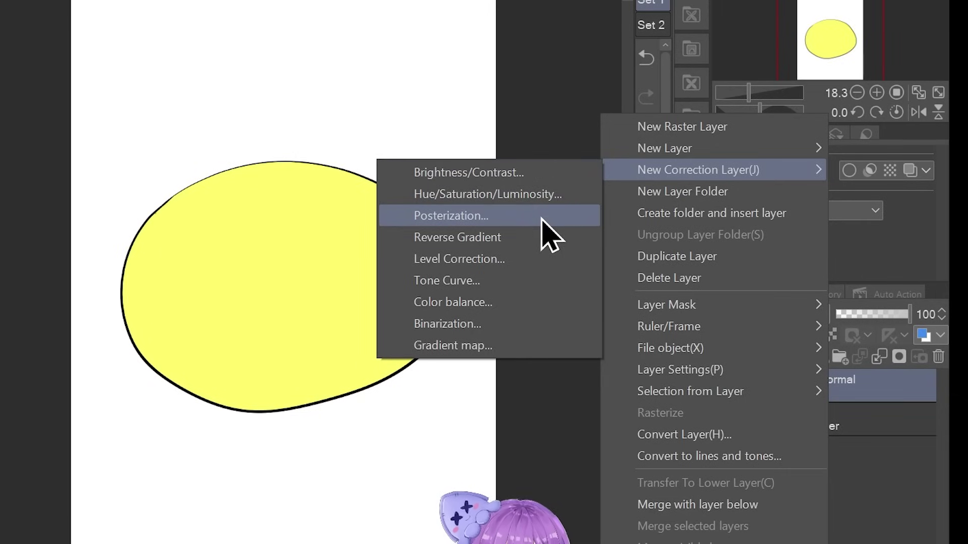
click(514, 196)
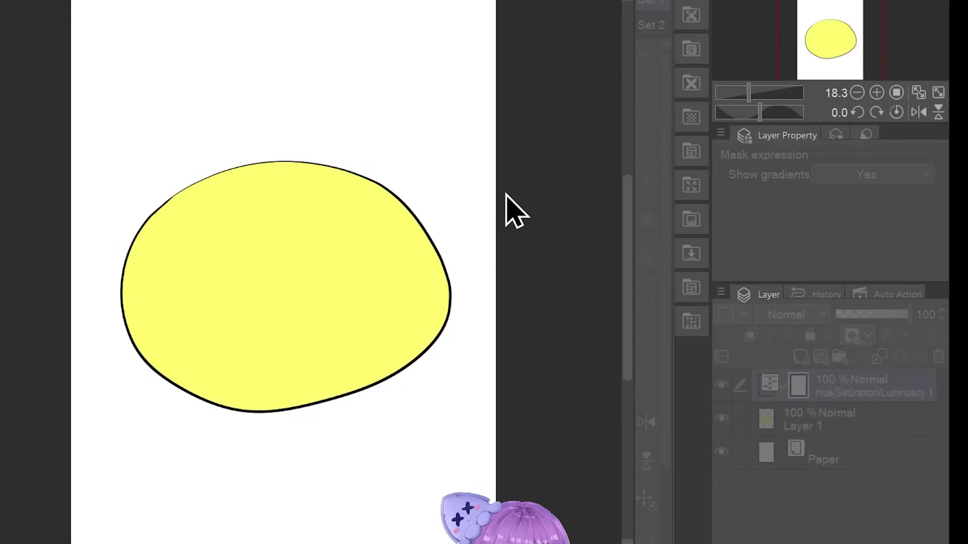
drag(680, 346, 400, 10)
drag(342, 54, 279, 83)
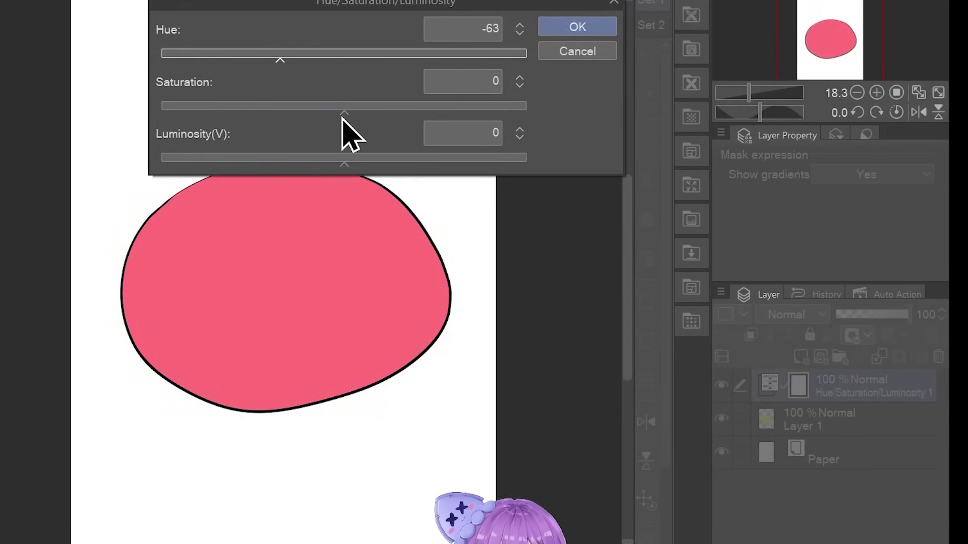
Set the correction's saturation to 100 and luminosity to -78, and clip the correction layer to Layer 1
drag(339, 110, 553, 139)
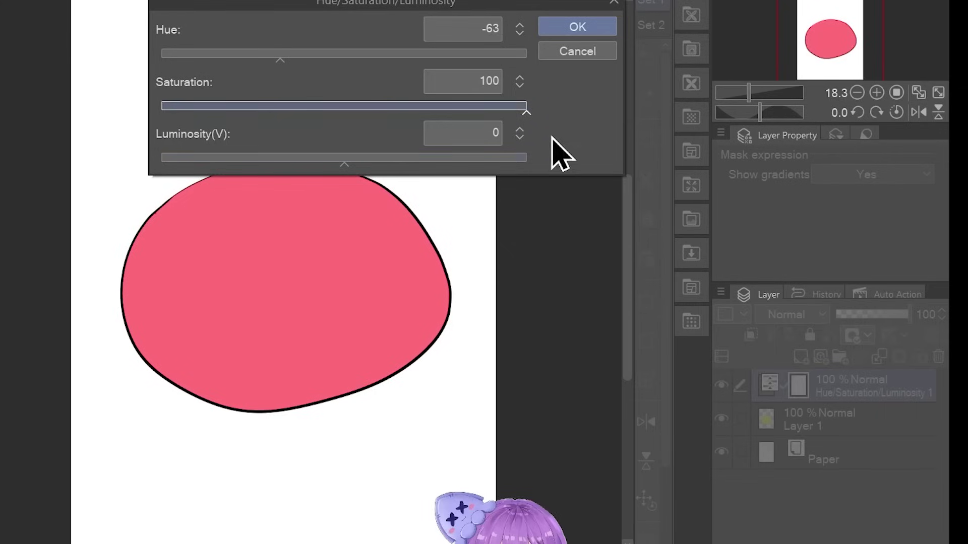
click(373, 164)
drag(375, 164, 219, 224)
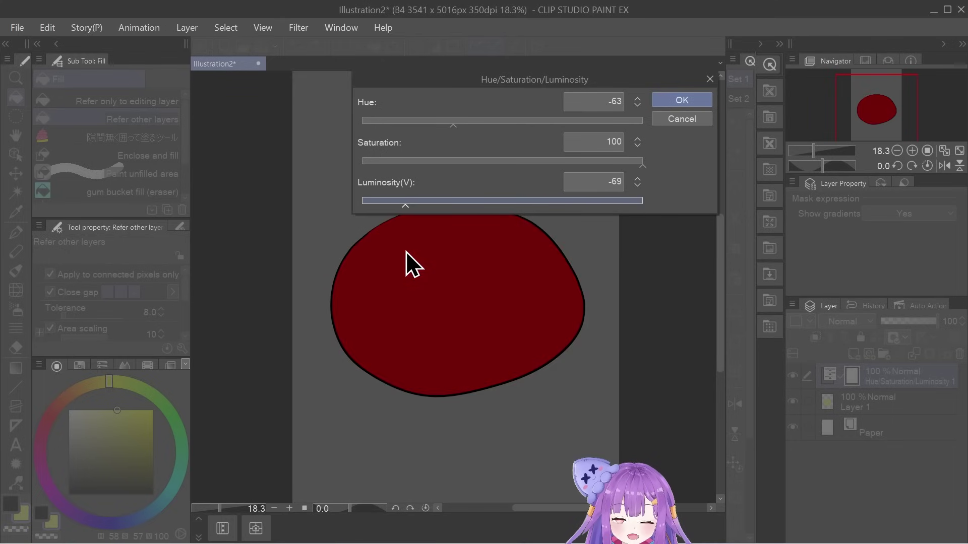
drag(406, 252, 404, 259)
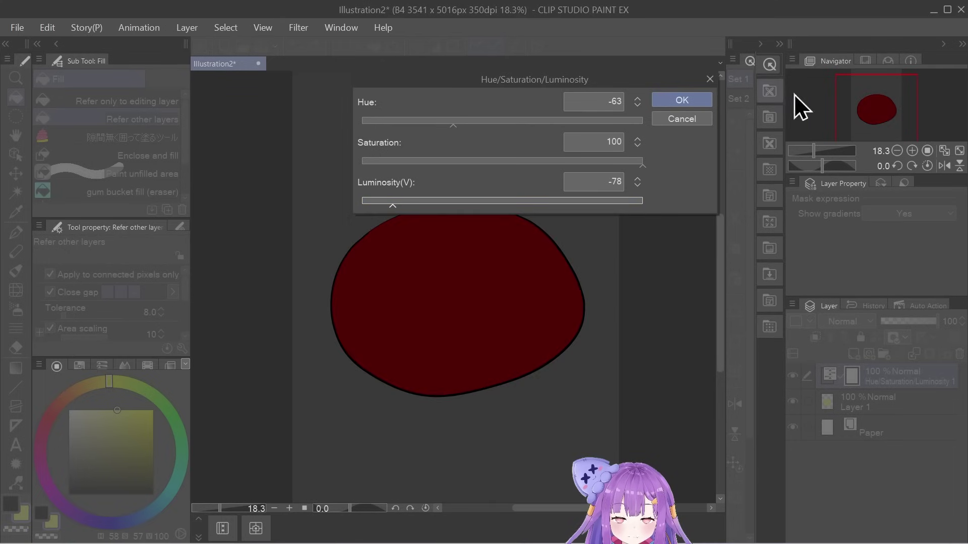
click(688, 105)
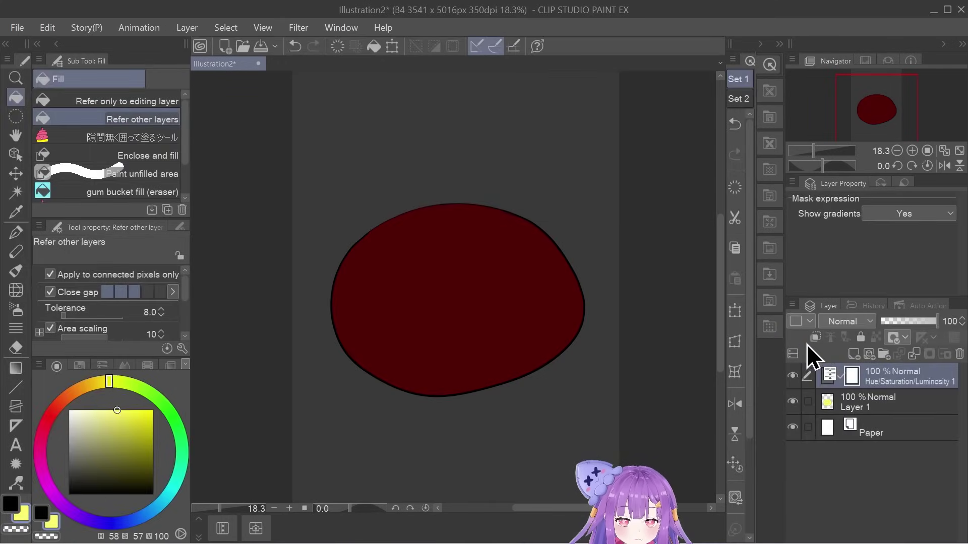
click(814, 337)
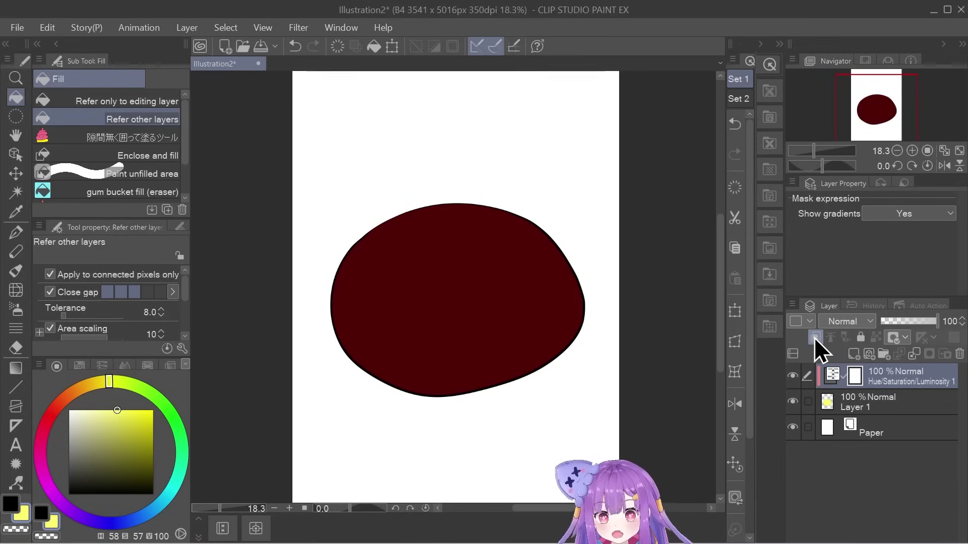